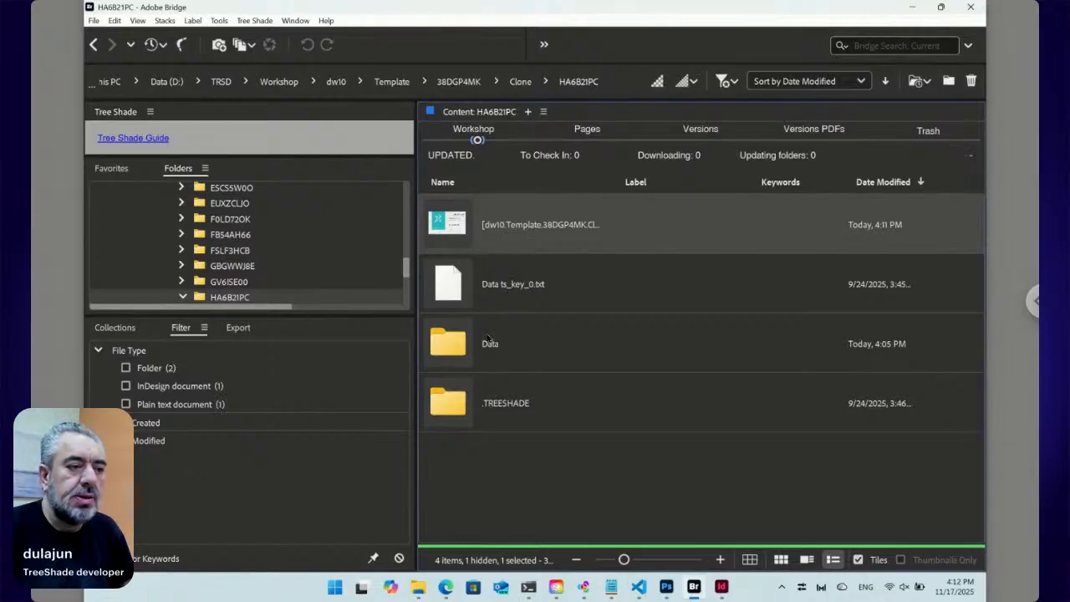
left_click(258, 20)
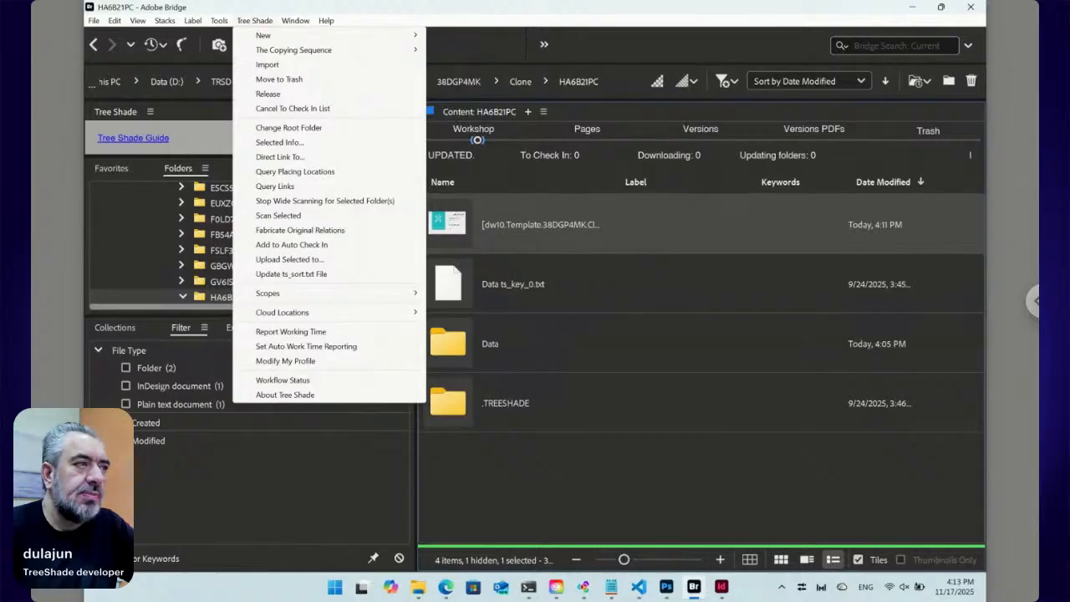
key("Escape")
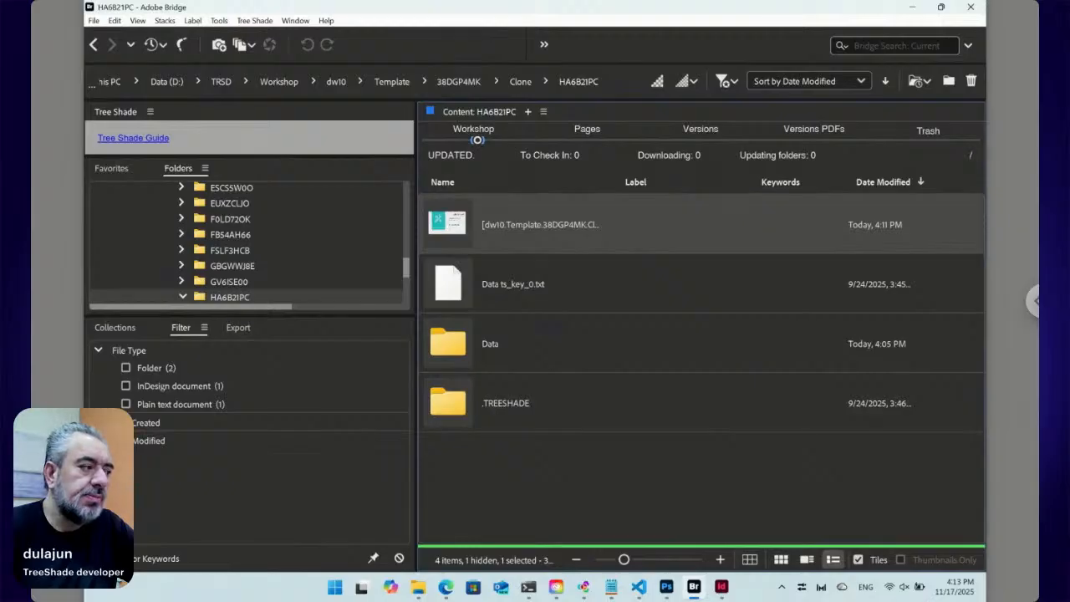
Switch to the Edge browser and view the TreeShade listing on Adobe Exchange.
left_click(446, 588)
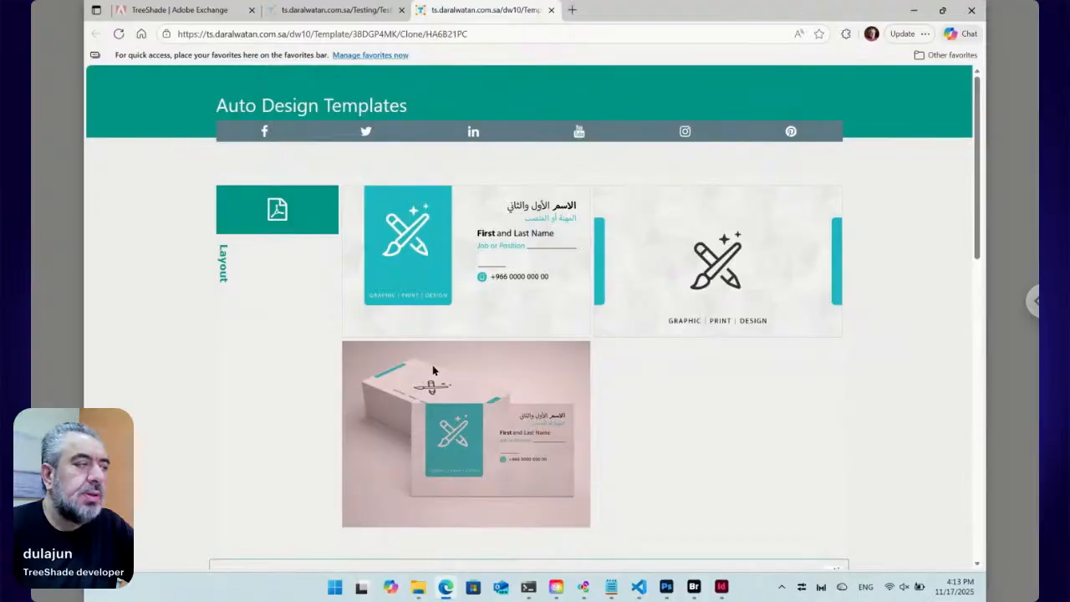
left_click(180, 10)
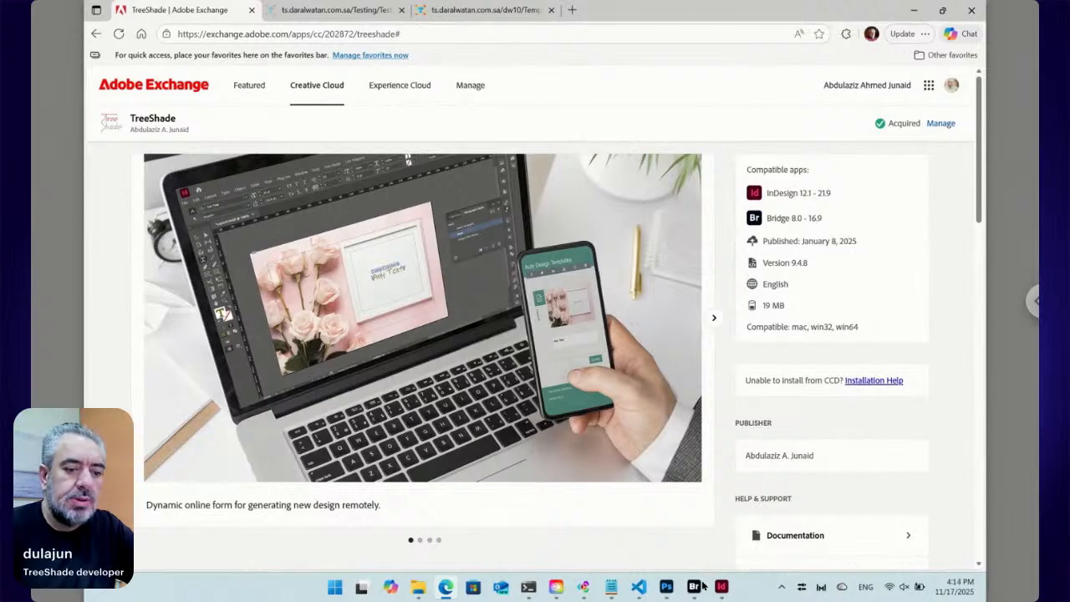
Return to Bridge, open the HA6B21PC layout document in InDesign and nudge the logo graphic down to a Y position of 7.5 mm.
mouse_move(700, 588)
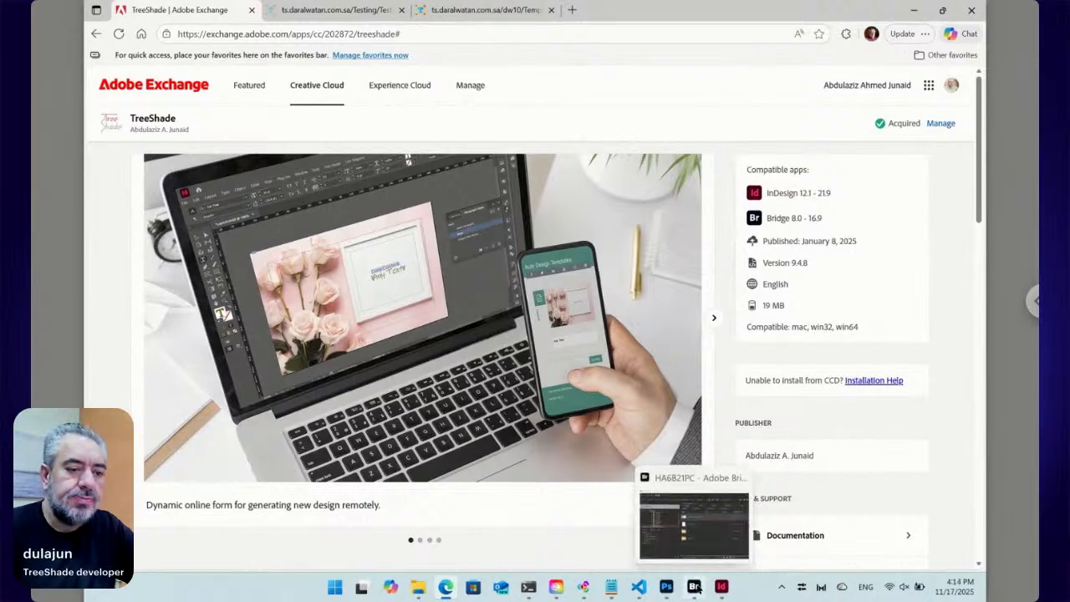
left_click(694, 587)
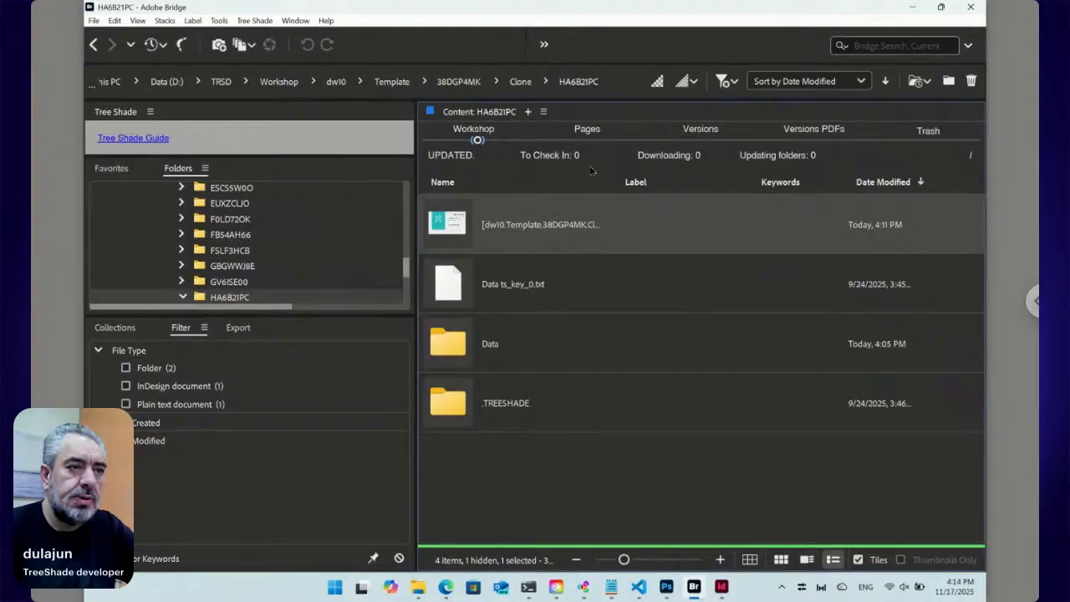
mouse_move(617, 184)
left_mouse_down()
mouse_move(749, 193)
mouse_move(597, 191)
left_mouse_up()
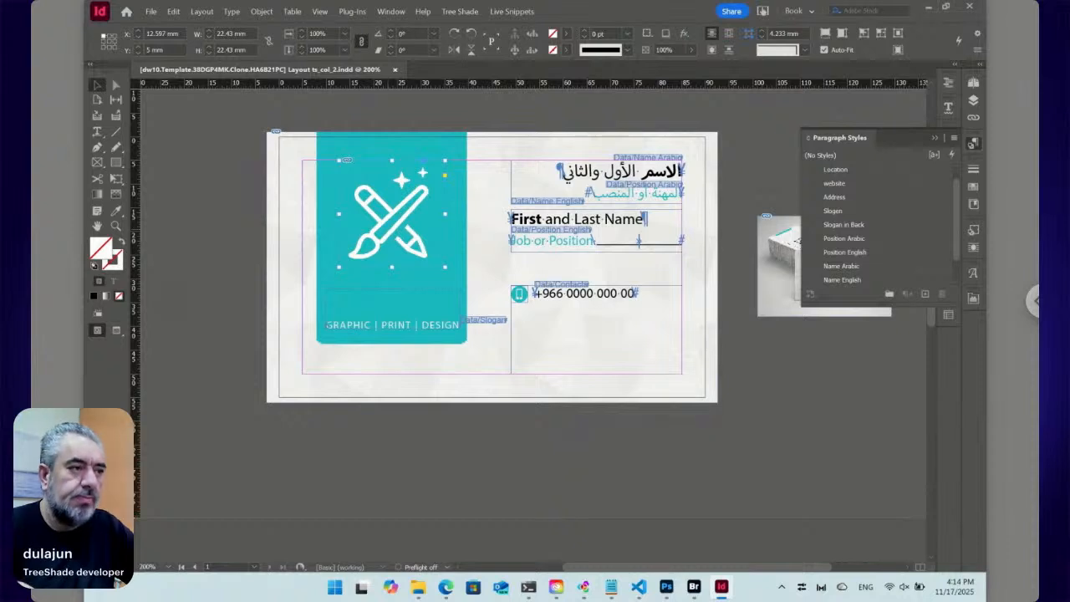
key("shift+Down")
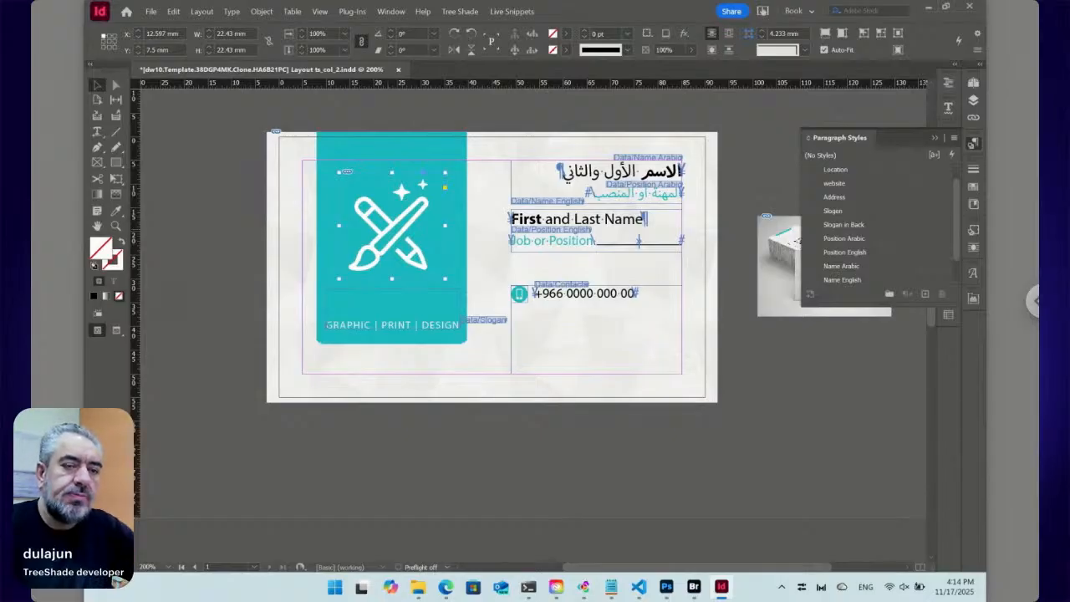
Save the layout document without checking it in, and close it.
key("ctrl+s")
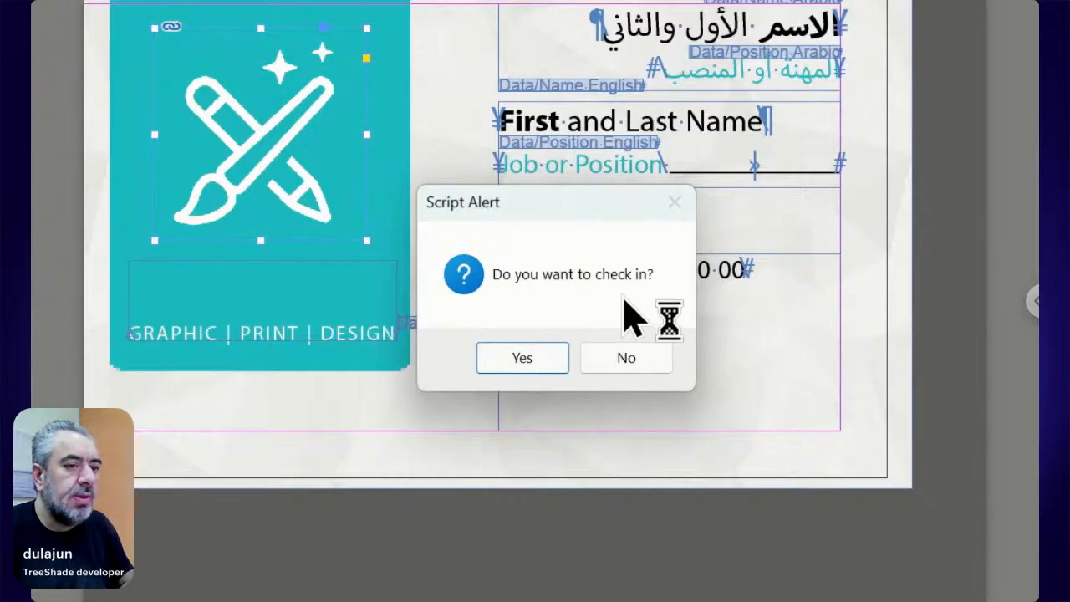
left_click(629, 368)
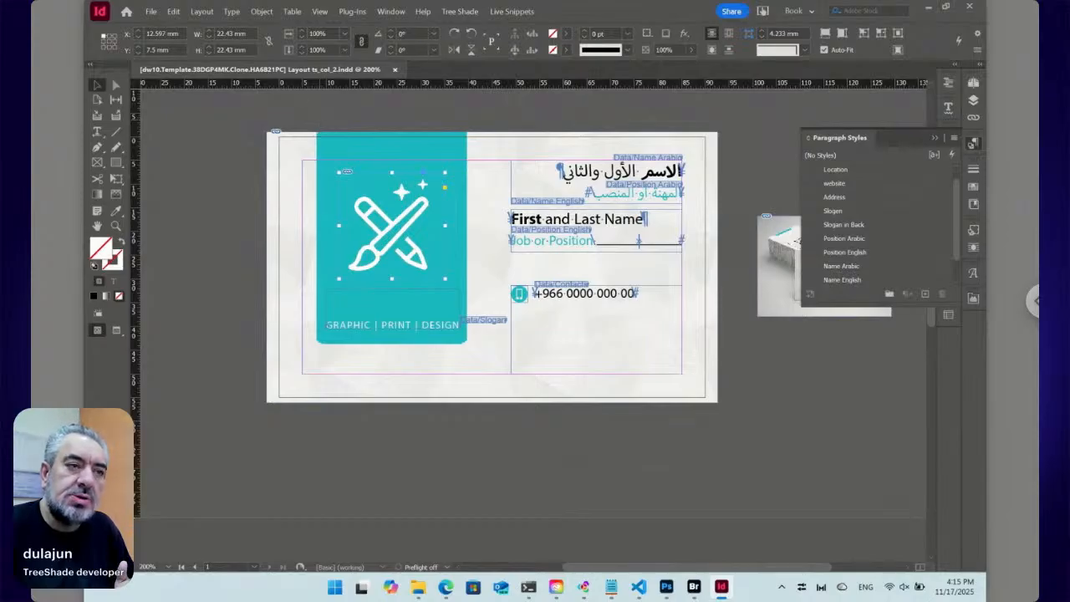
left_click(397, 72)
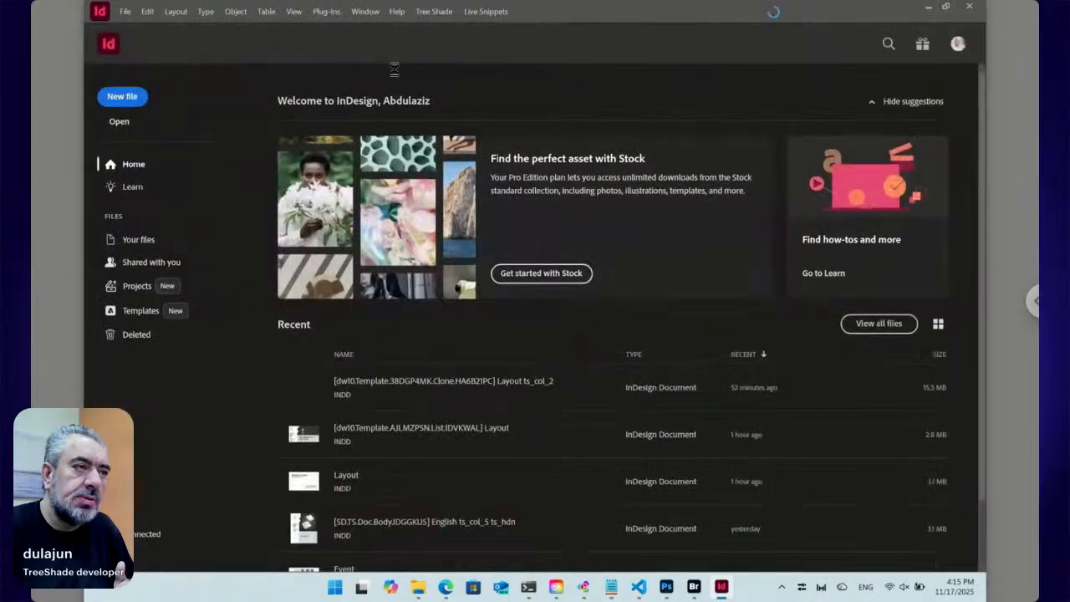
Switch to Bridge, open Tree Shade's Workflow Status and look through the workflow folders.
left_click(697, 589)
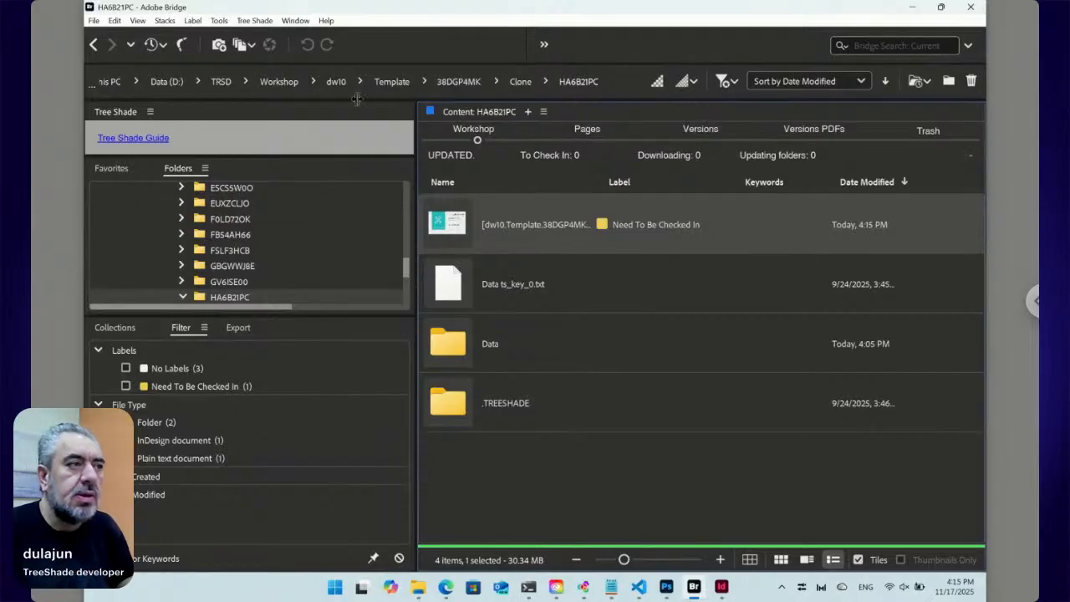
left_click(251, 21)
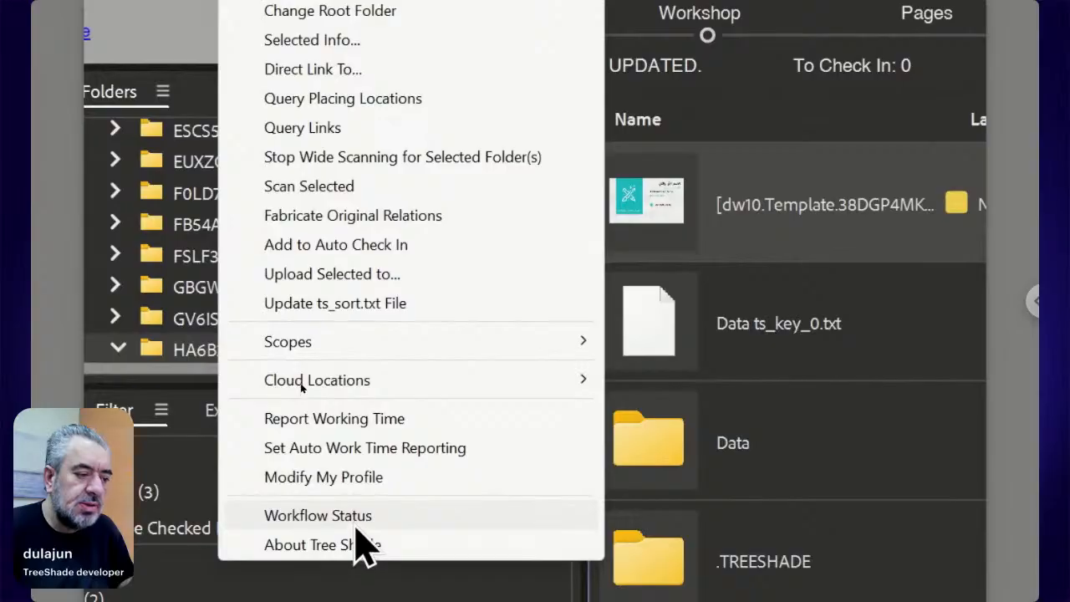
left_click(355, 522)
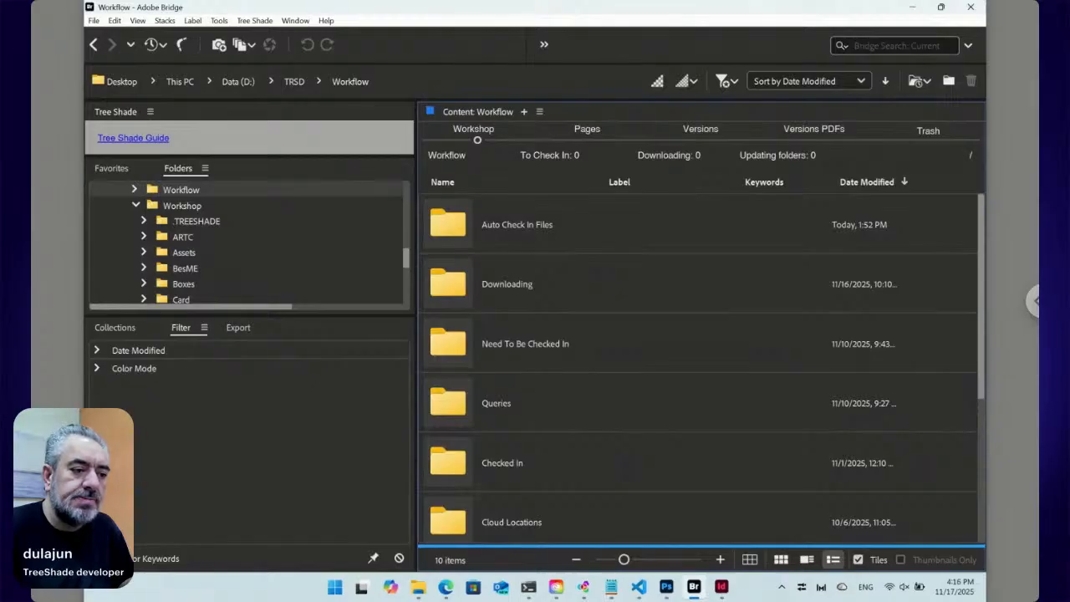
scroll(526, 394, "down", 4)
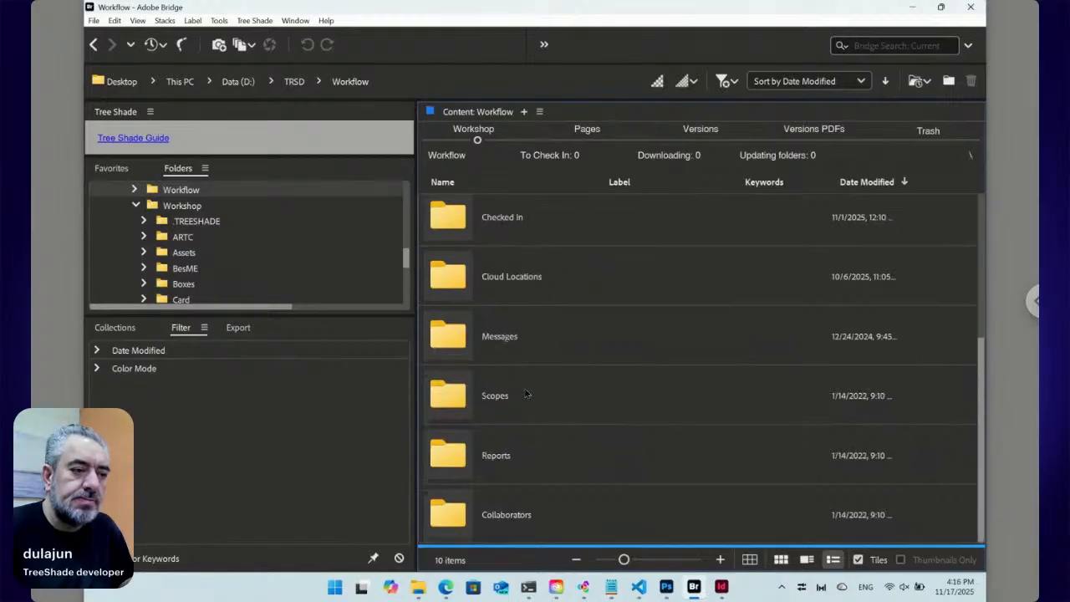
scroll(702, 368, "up", 4)
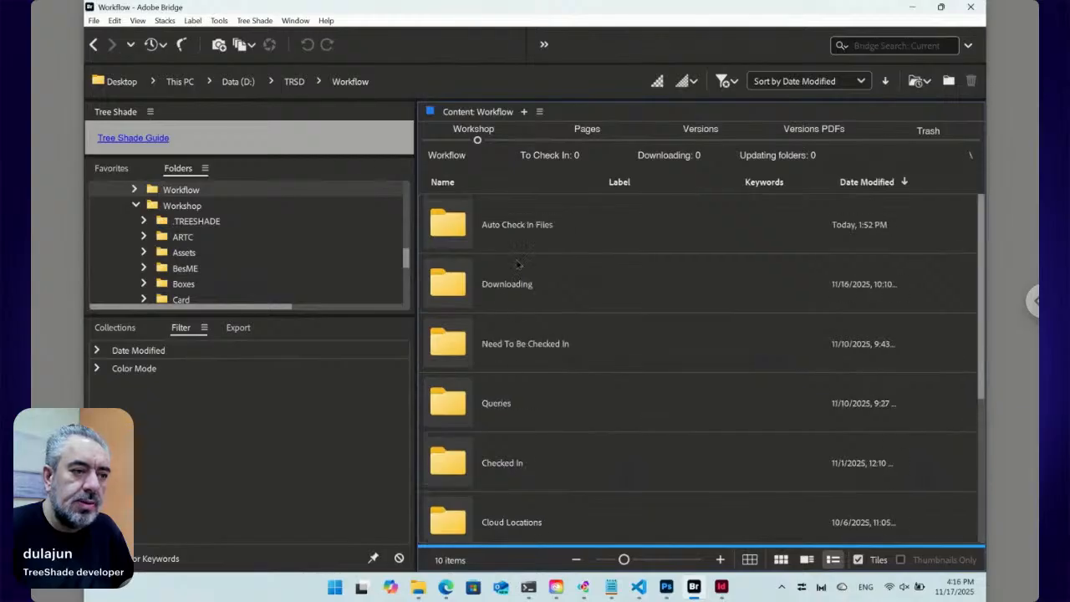
Open the Template folder of dw10 inside the Need To Be Checked In workflow folder.
left_click(513, 363)
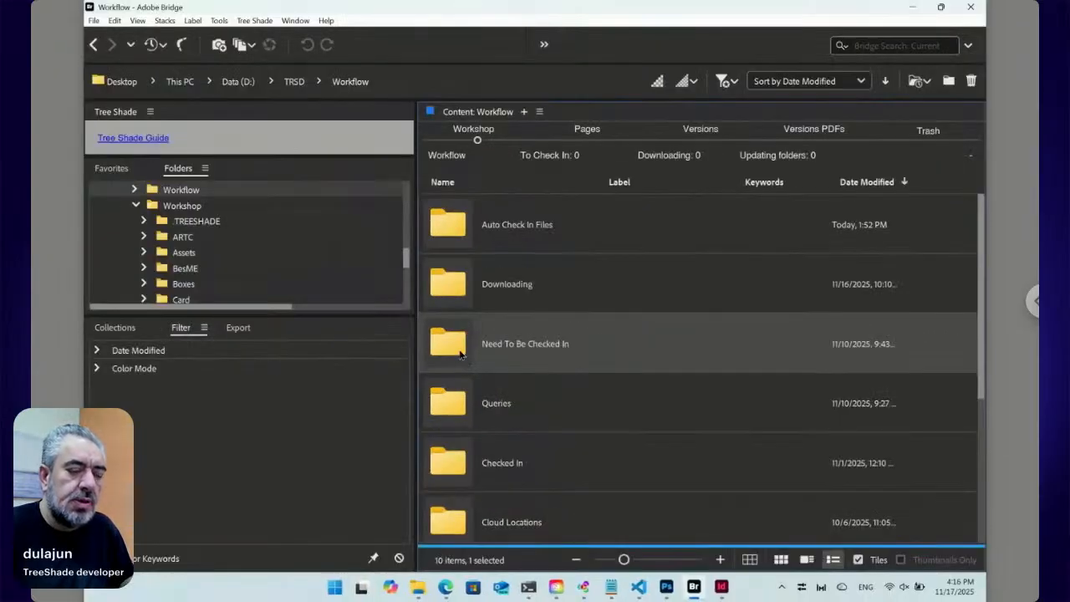
double_click(460, 354)
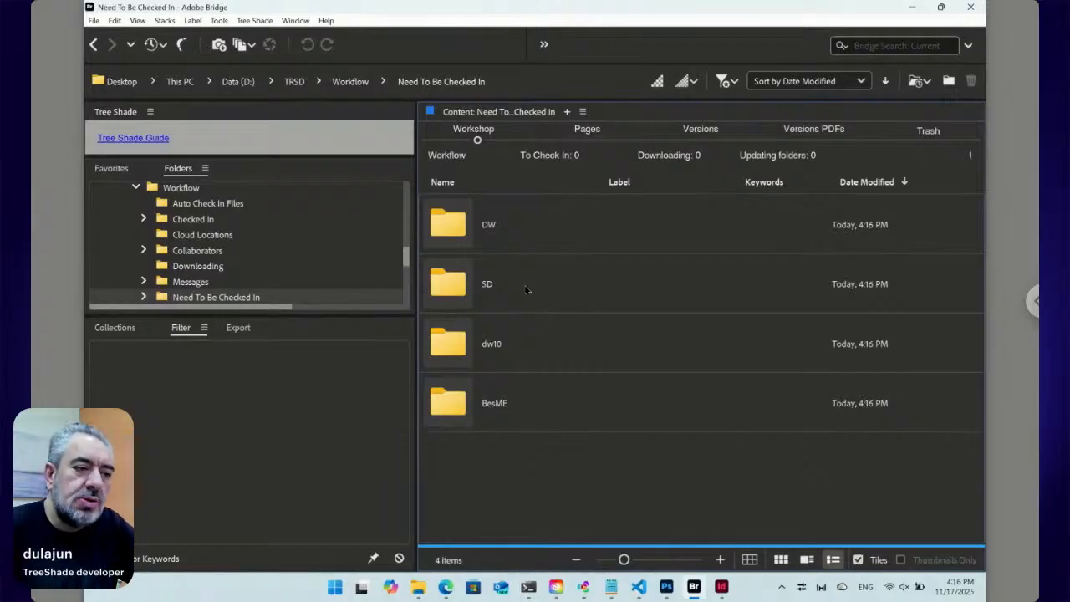
double_click(468, 349)
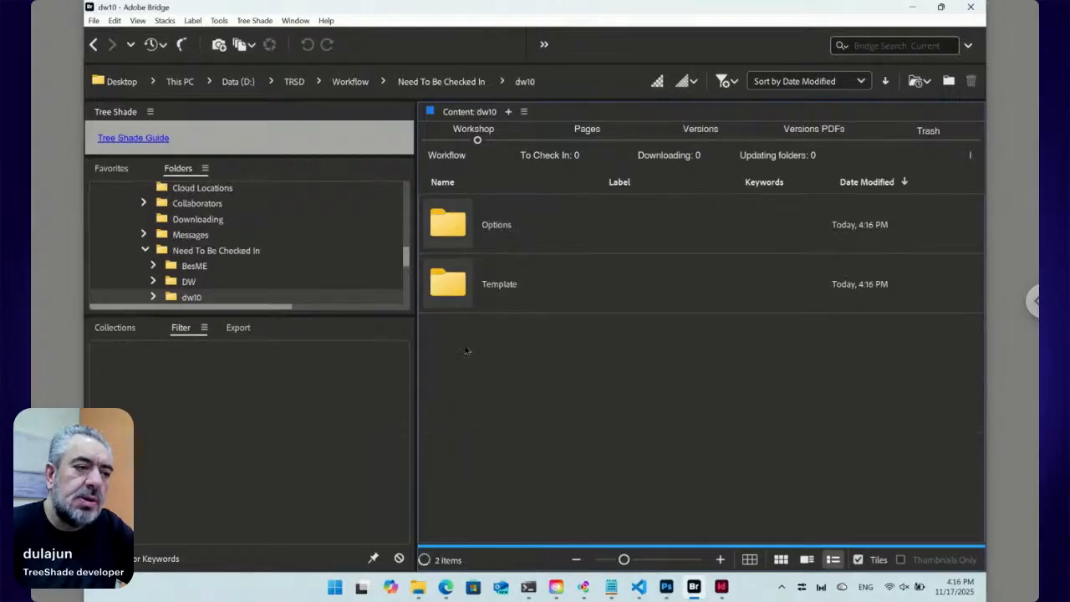
double_click(462, 290)
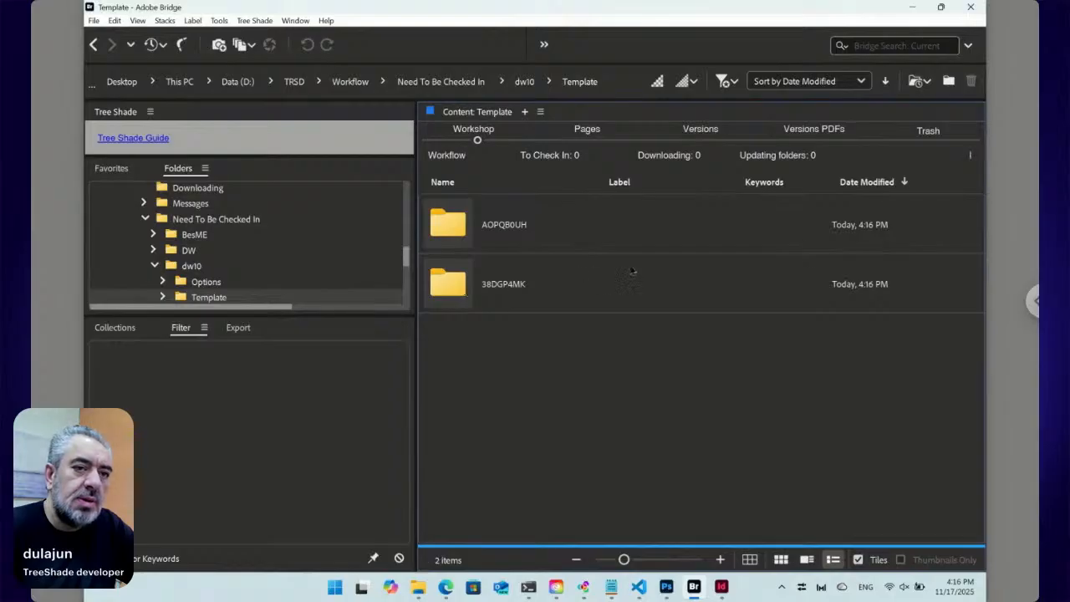
Examine the documents in the Options folder under AOPQB0UH > Original, and return to the Template folder.
left_click(877, 229)
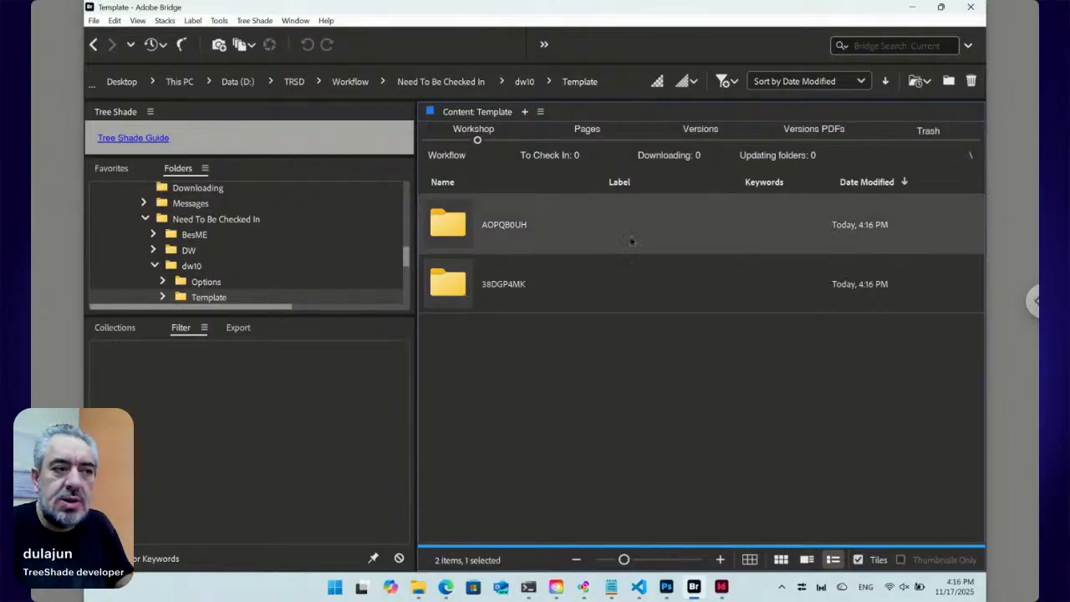
double_click(458, 231)
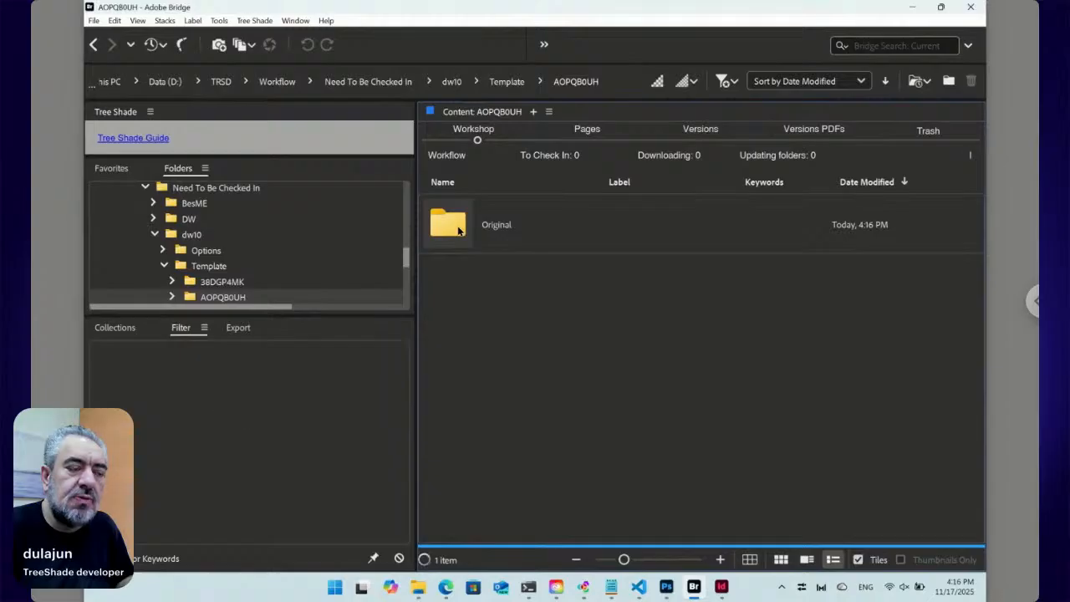
double_click(458, 231)
double_click(458, 230)
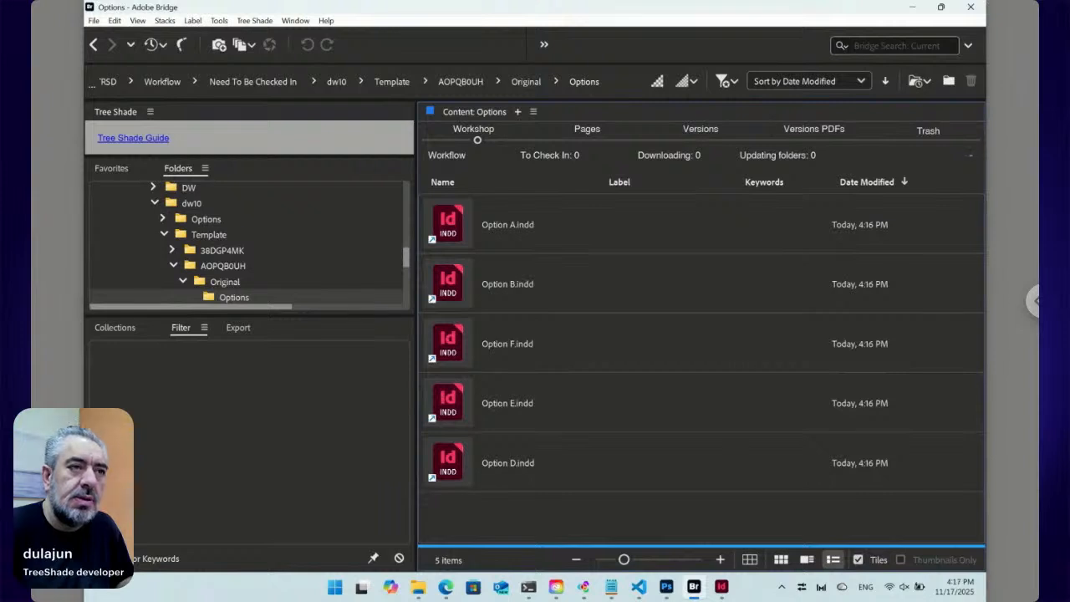
left_click(95, 45)
left_click(94, 45)
left_click(94, 45)
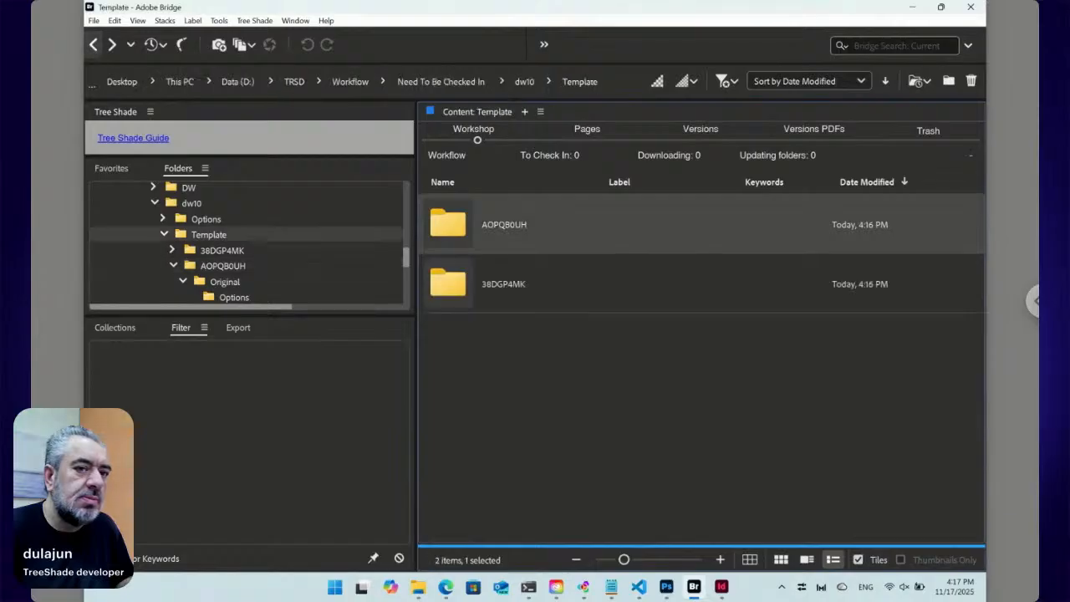
Open the HA6B21PC folder under 38DGP4MK > Clone.
left_click(460, 289)
double_click(461, 289)
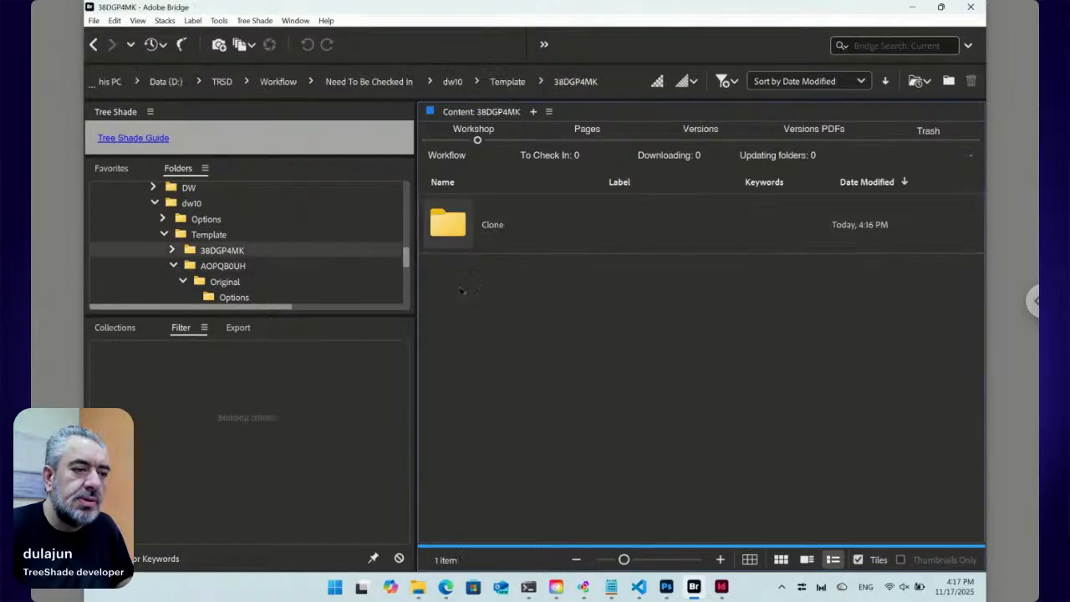
double_click(460, 233)
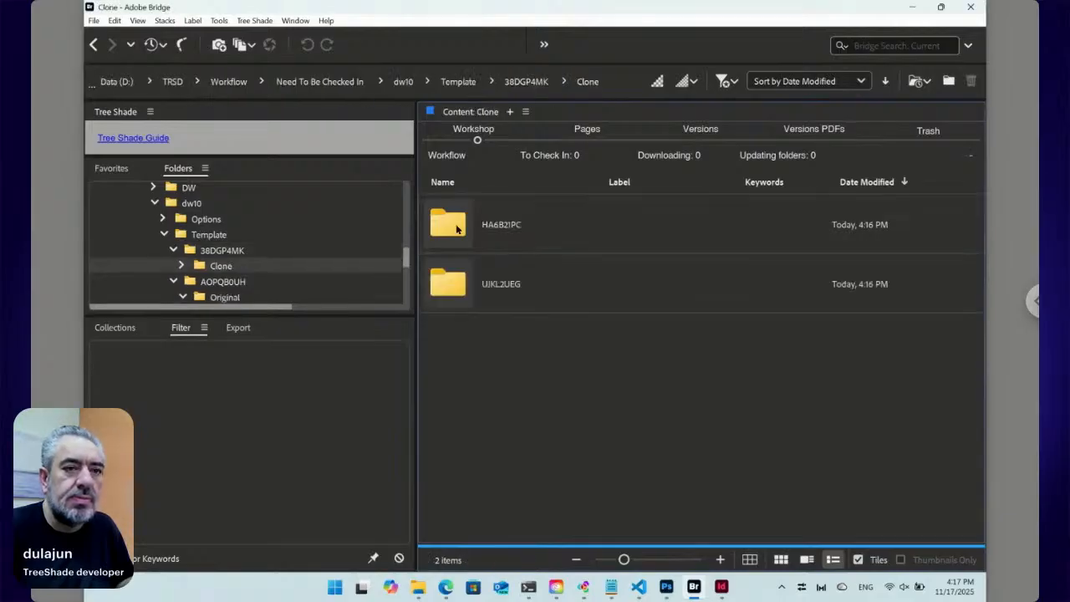
double_click(457, 228)
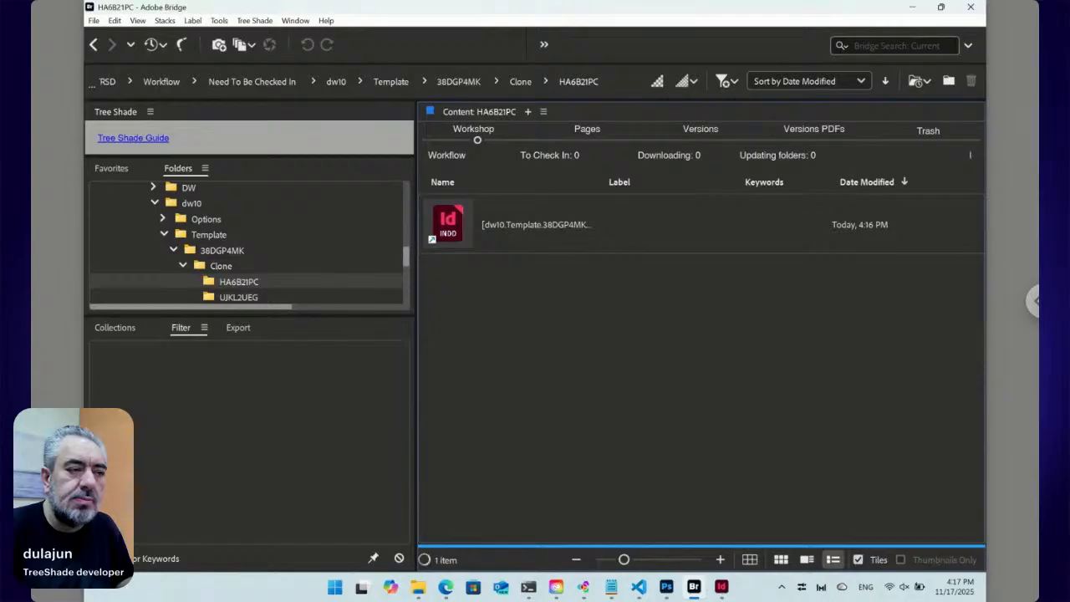
Widen the Name column to read the layout shortcut's name, and reveal its source file in Bridge.
left_click(457, 226)
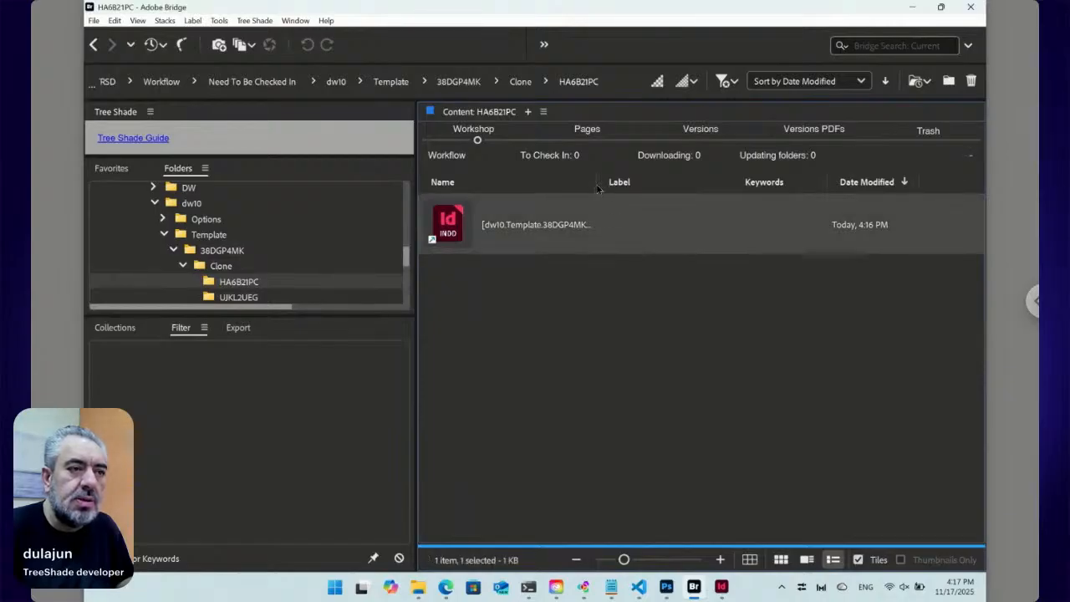
left_click_drag(595, 185, 714, 185)
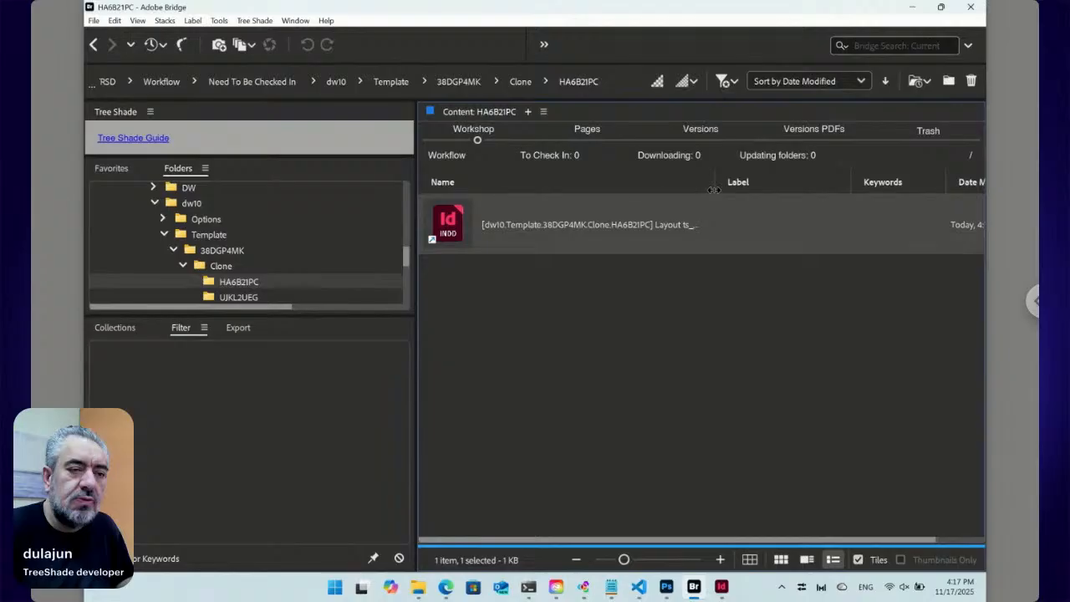
right_click(450, 227)
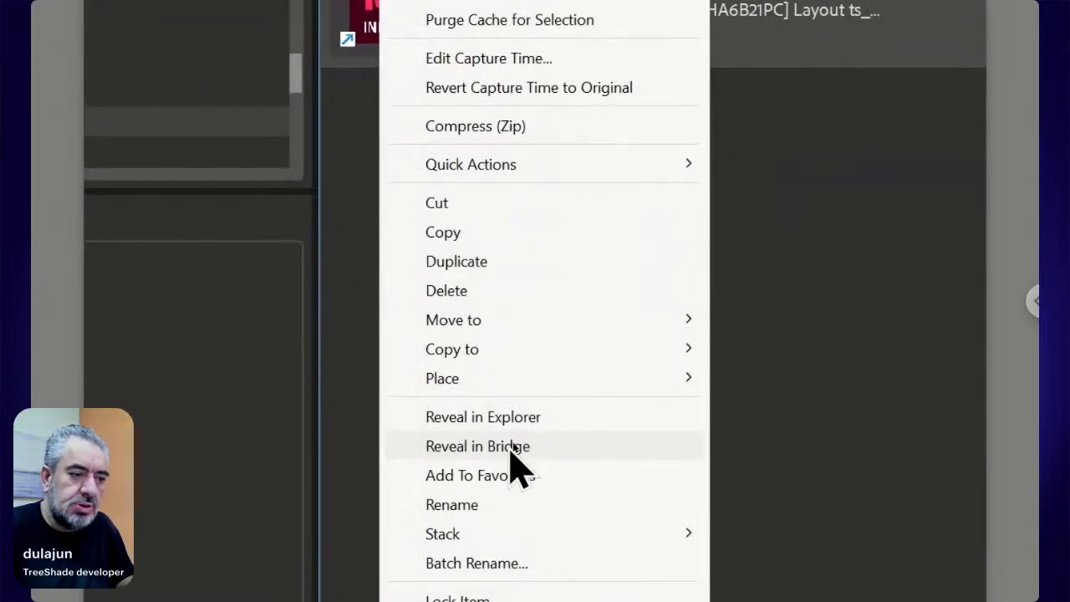
left_click(513, 446)
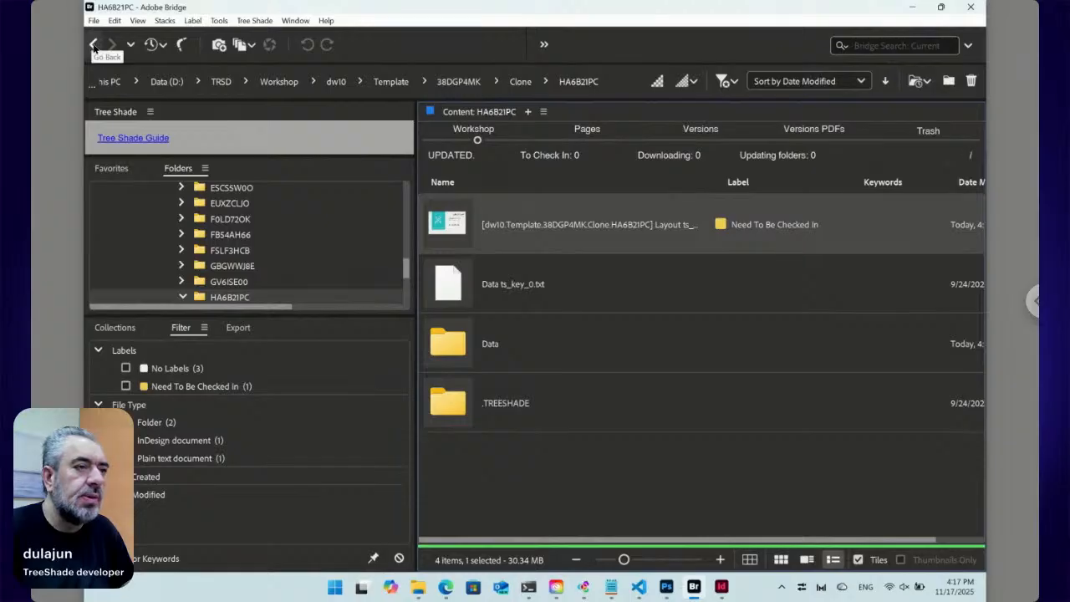
Go back to the HA6B21PC folder in Need To Be Checked In and reveal the layout shortcut's source file in Bridge again.
left_click(93, 46)
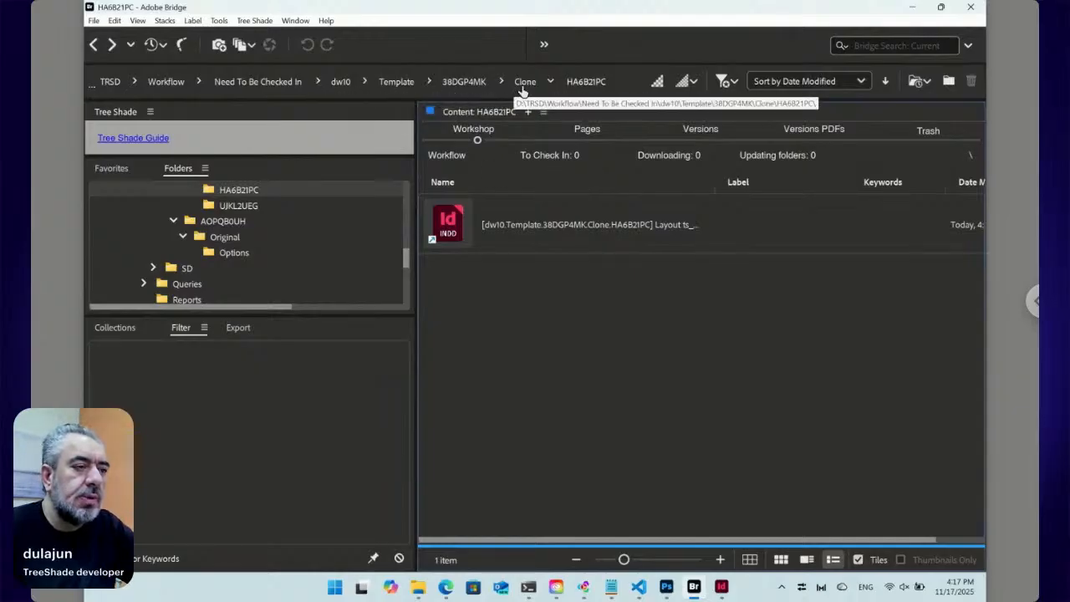
left_click(459, 229)
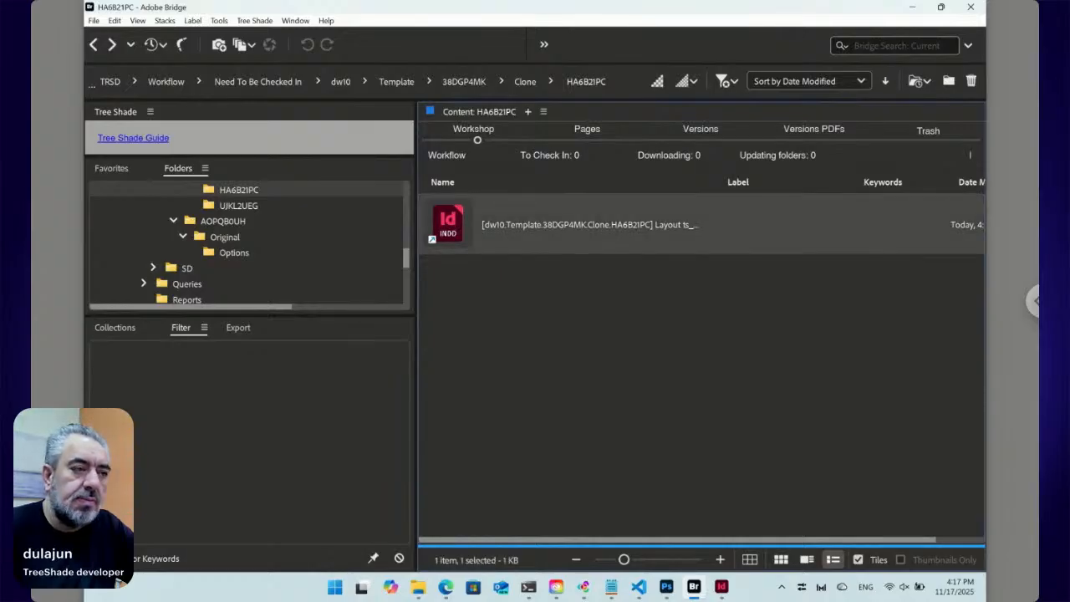
right_click(453, 225)
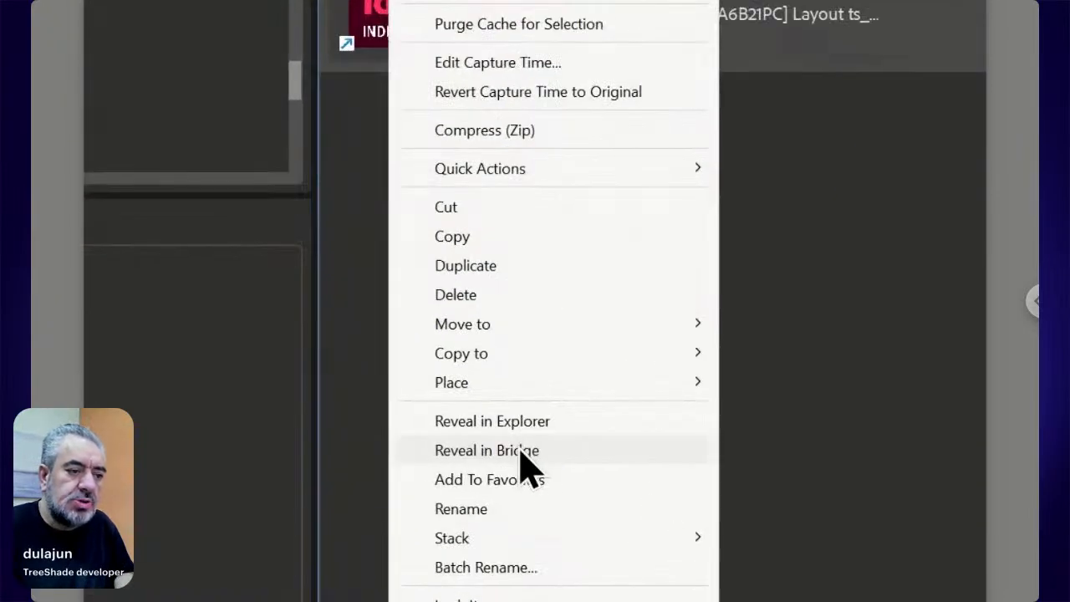
left_click(521, 452)
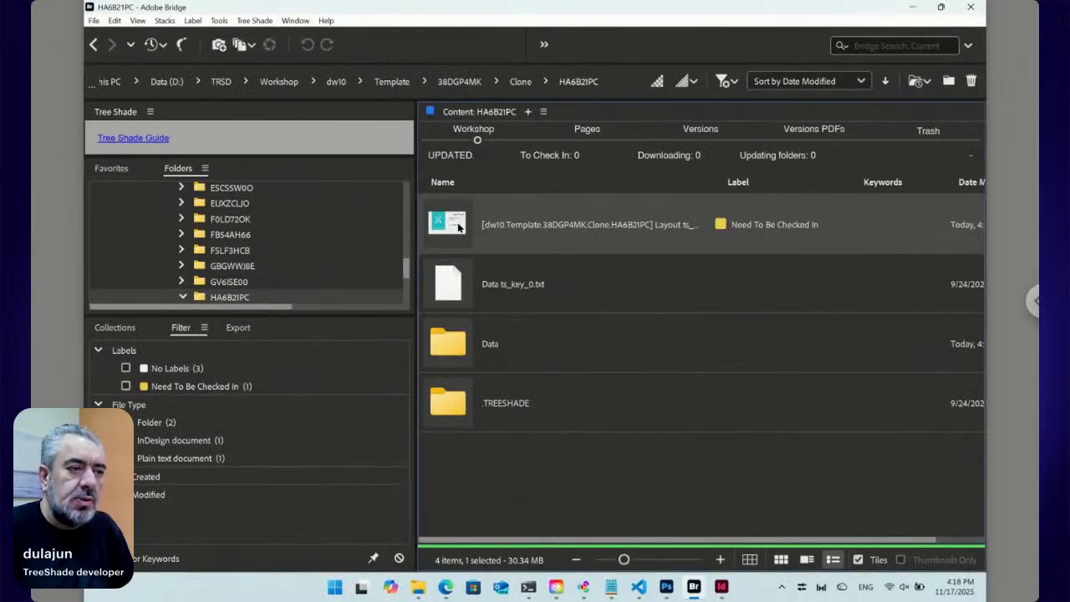
Check in the layout document in the HA6B21PC folder without marking it as final, and return to Bridge.
right_click(458, 228)
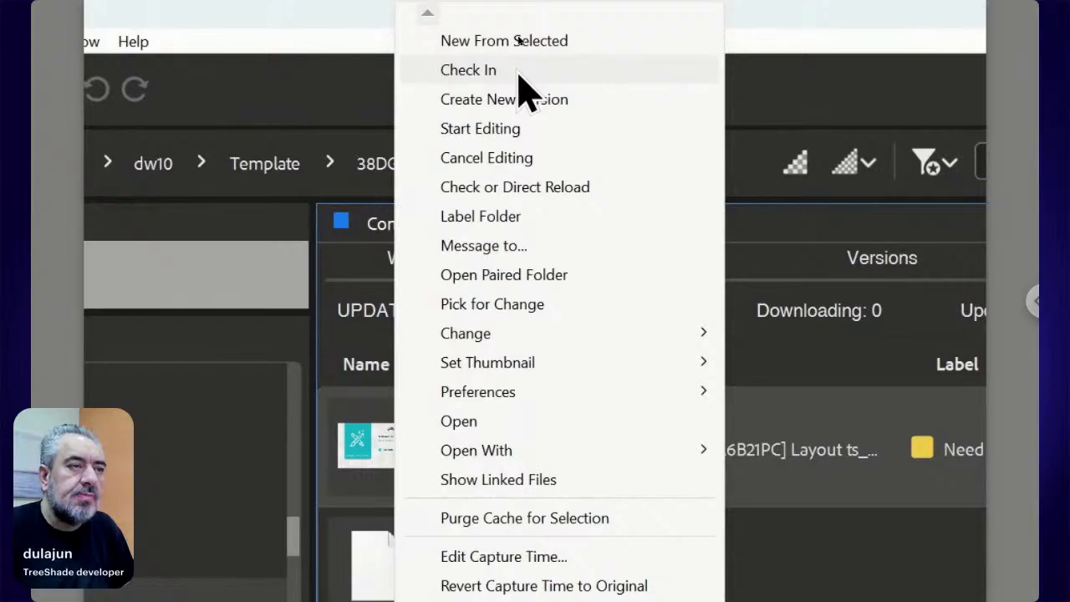
left_click(518, 72)
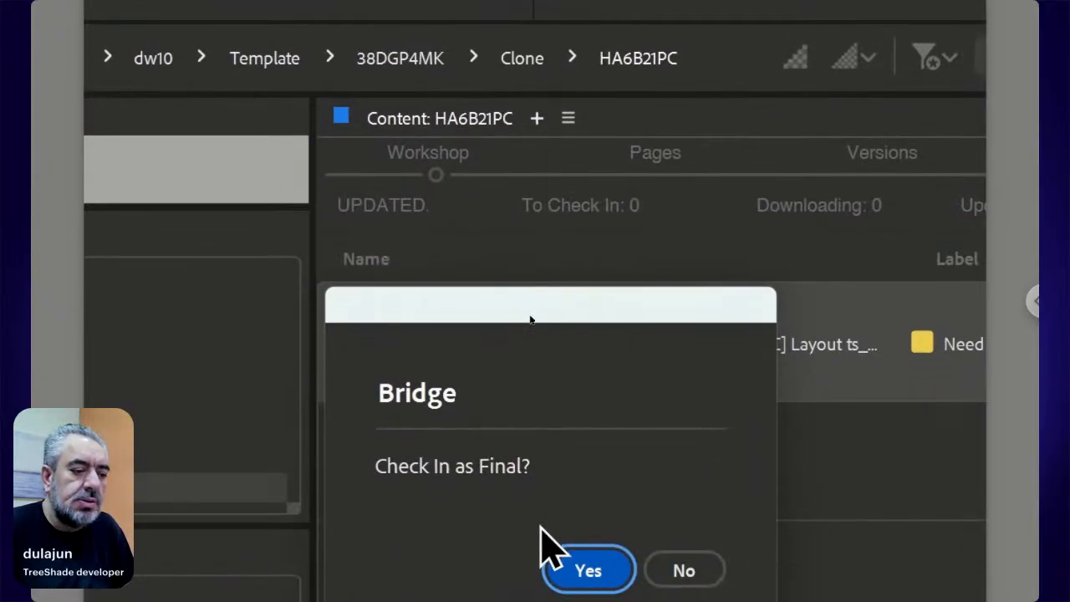
left_click(696, 512)
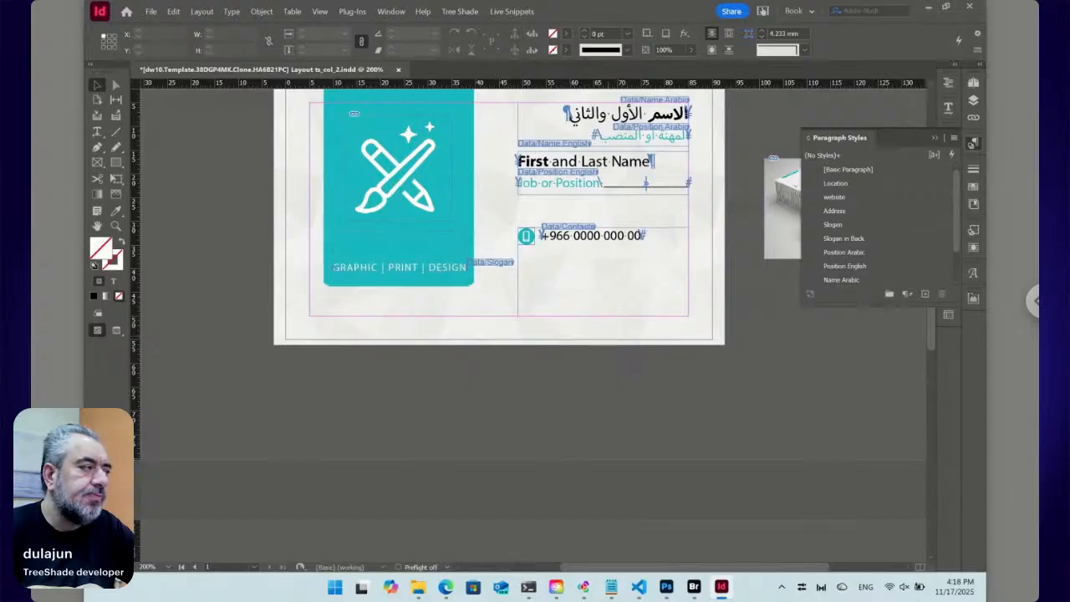
key("alt+Tab")
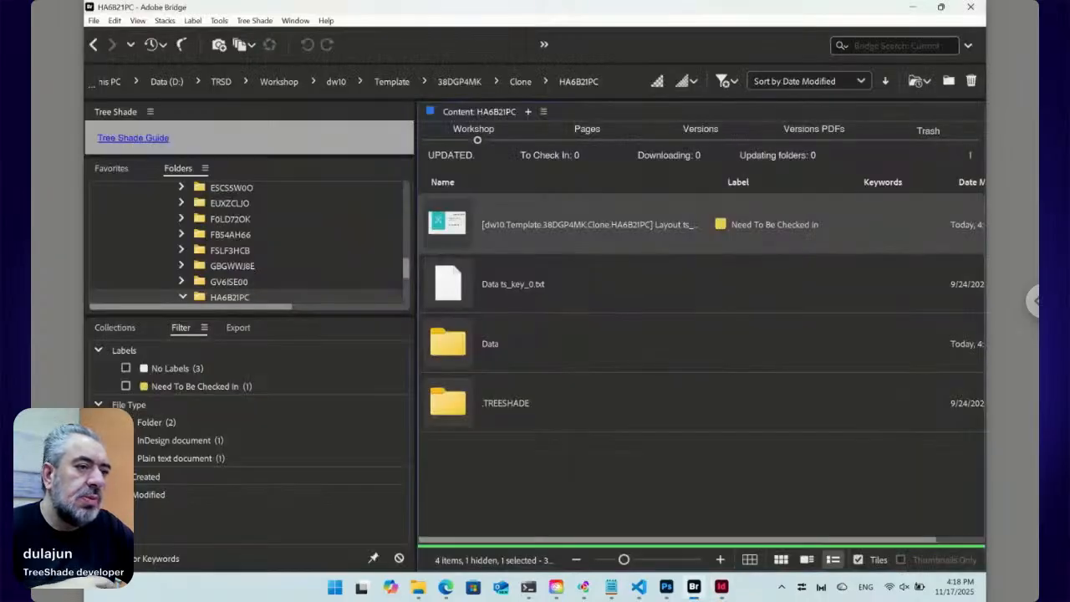
key("alt+Tab")
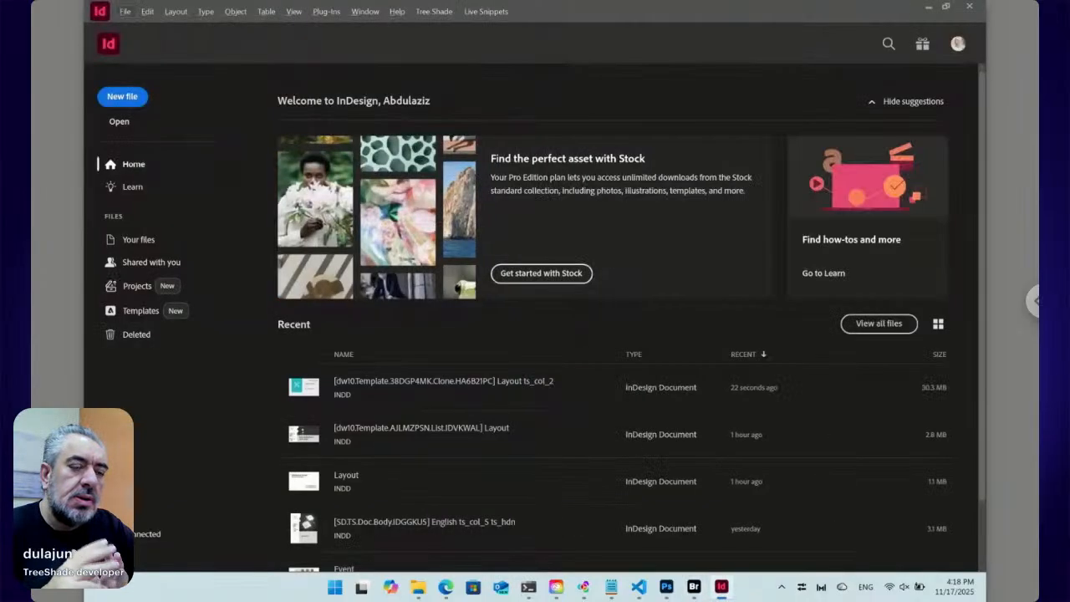
left_click(694, 587)
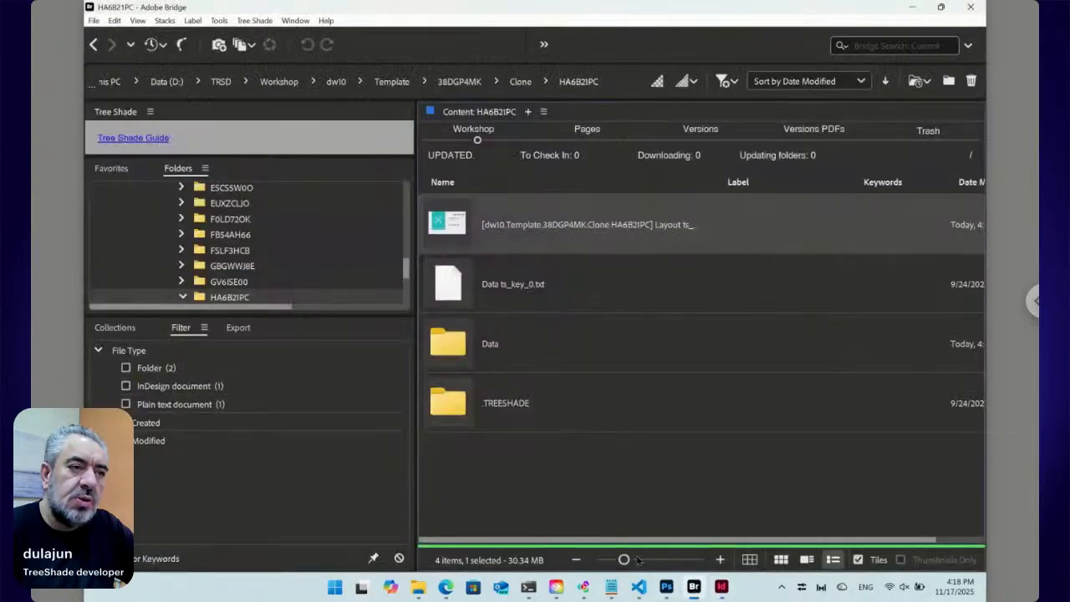
Review the layout's version in a refreshed Versions PDFs listing and in Versions, and return to the Workshop folder.
left_click(823, 146)
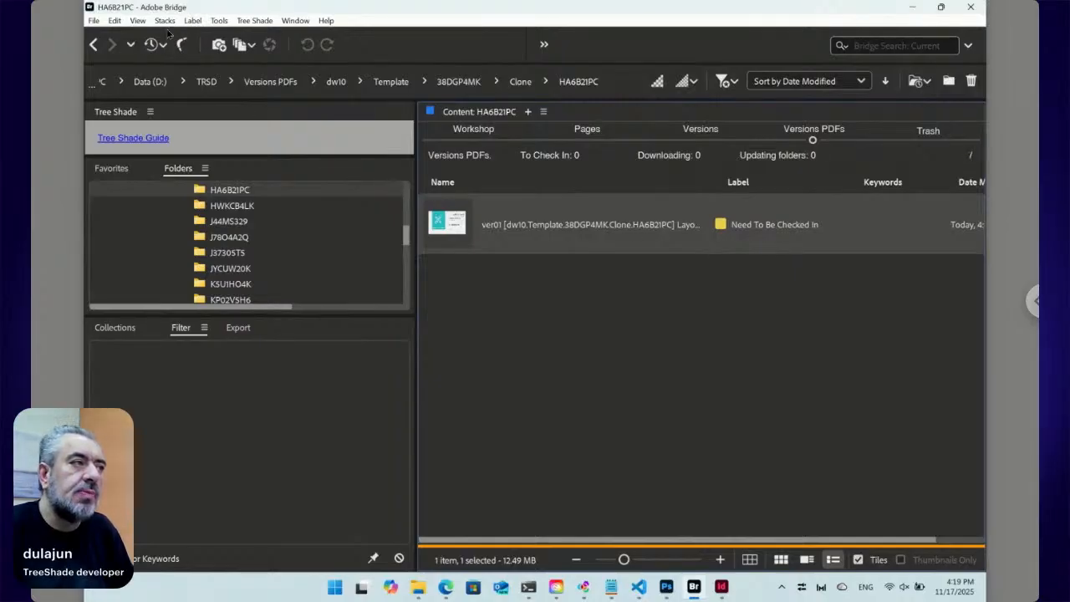
left_click(137, 21)
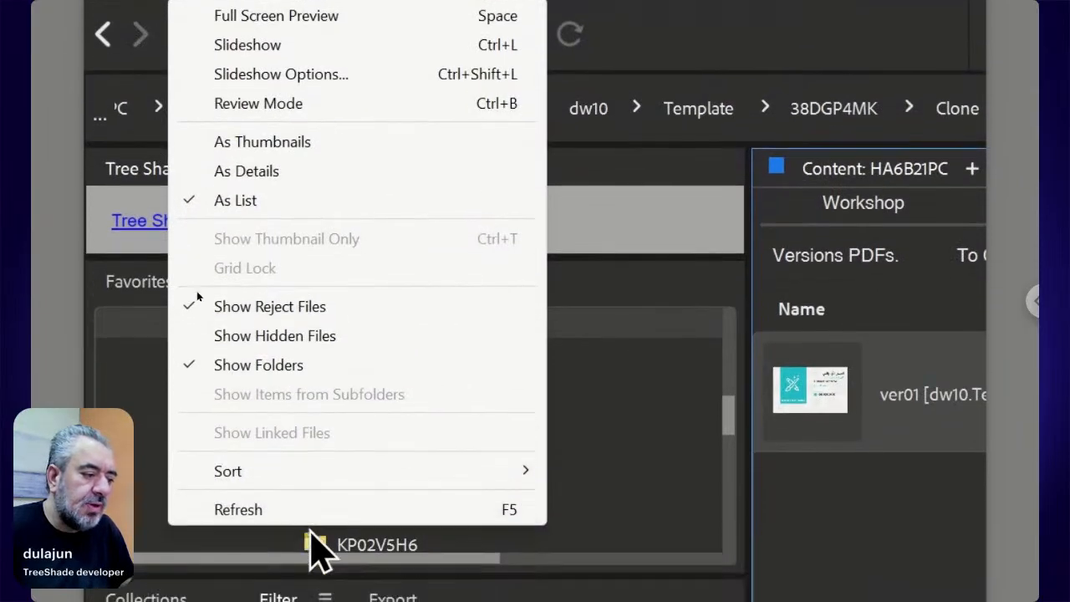
left_click(342, 543)
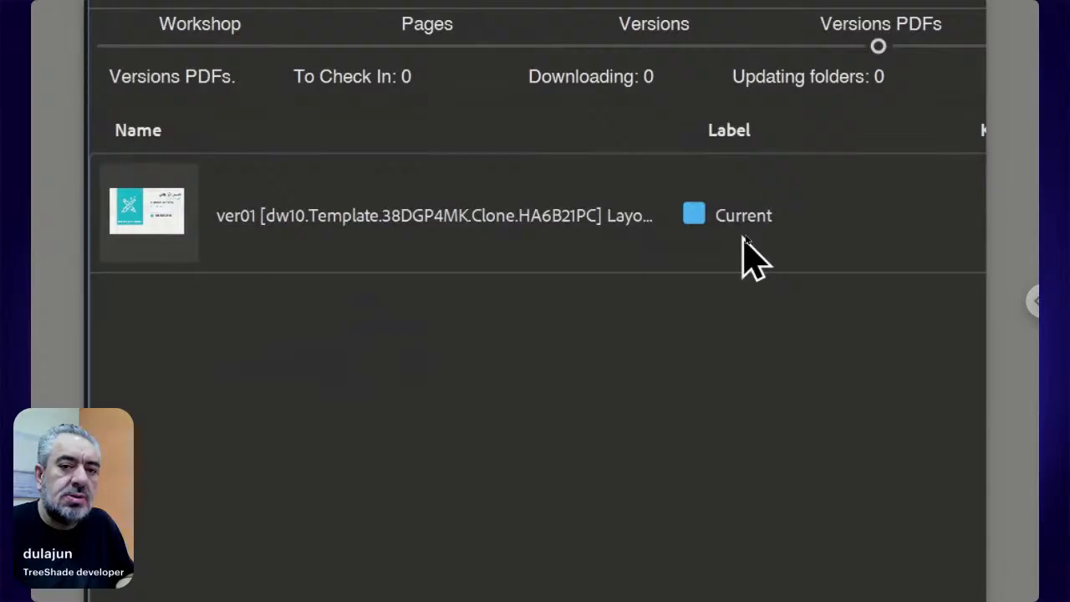
left_click(528, 226)
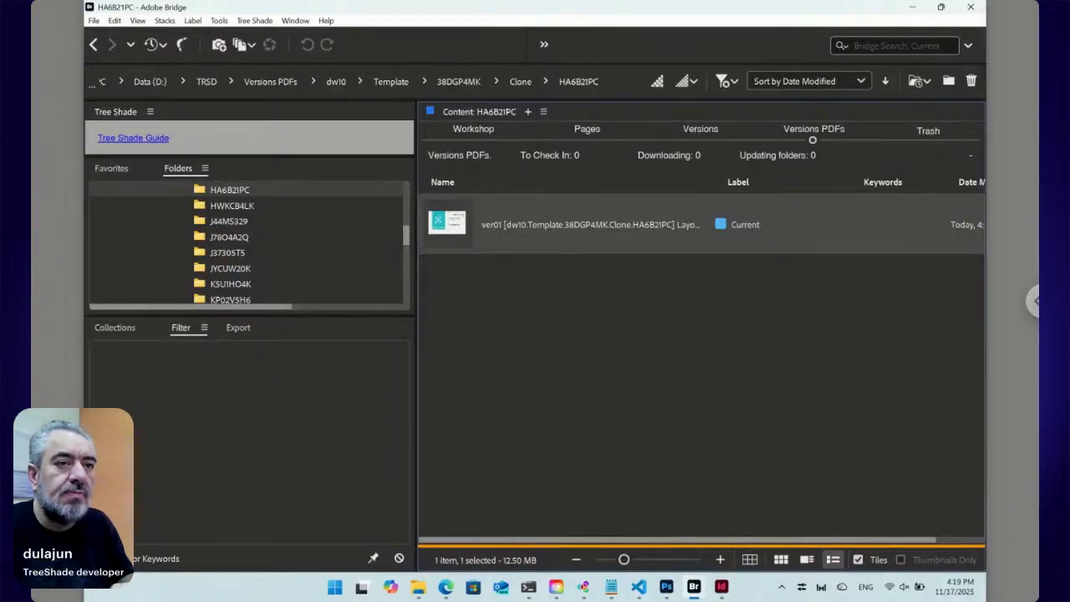
left_click(702, 142)
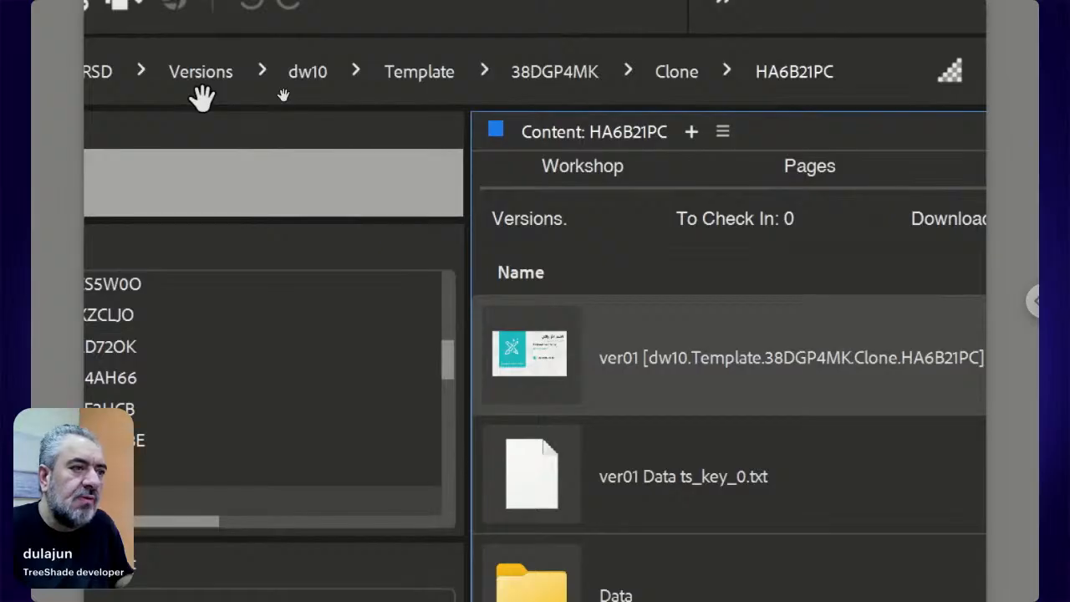
left_click(581, 185)
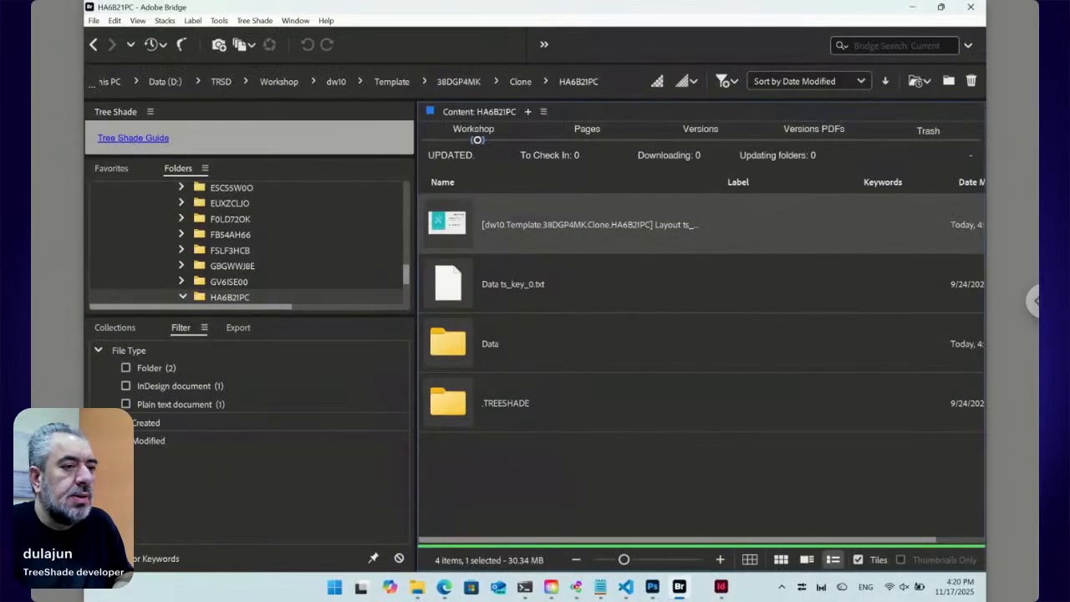
Inspect the bracketed location prefix in the layout's file name without renaming the file.
left_click(596, 229)
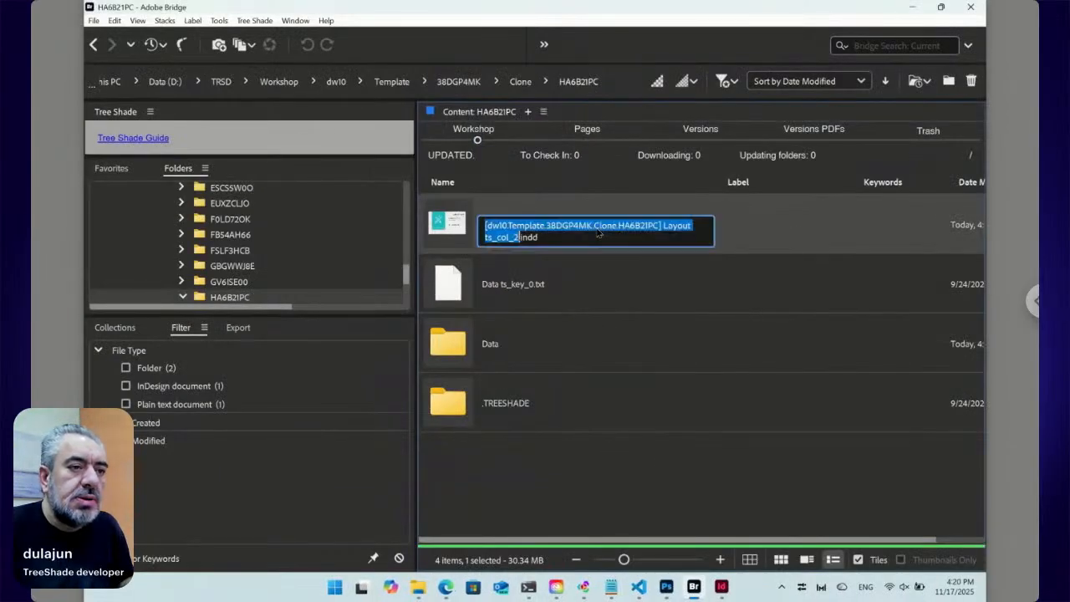
left_click(599, 226)
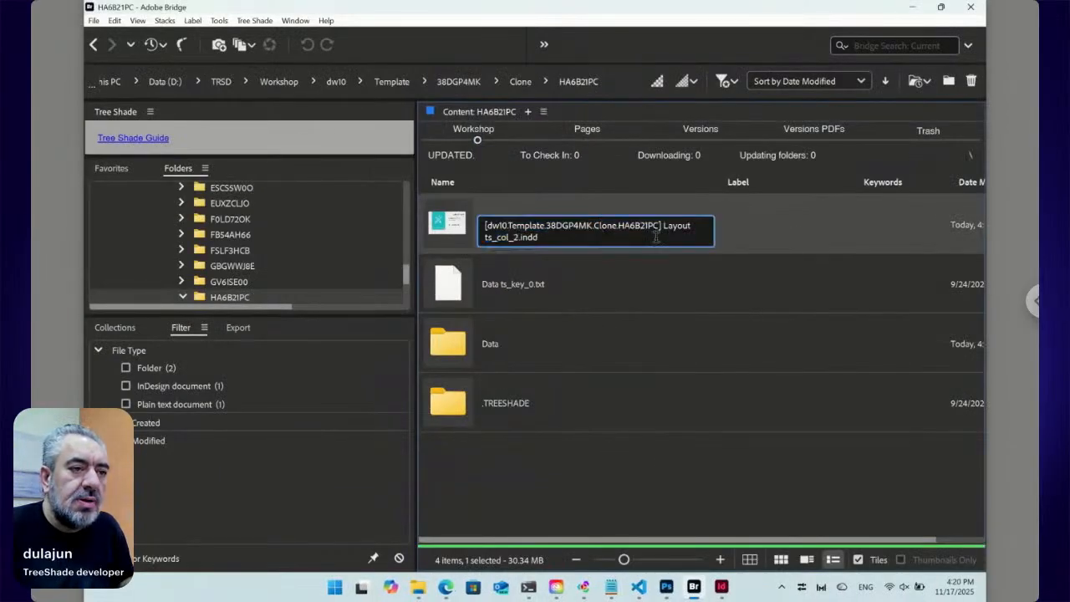
left_click_drag(660, 226, 488, 224)
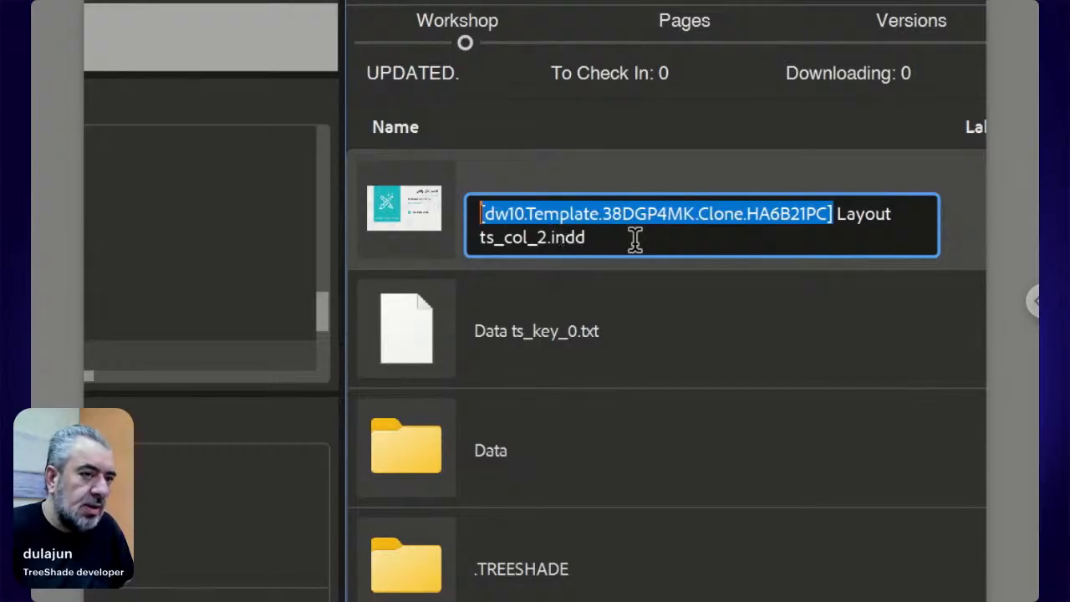
key("Escape")
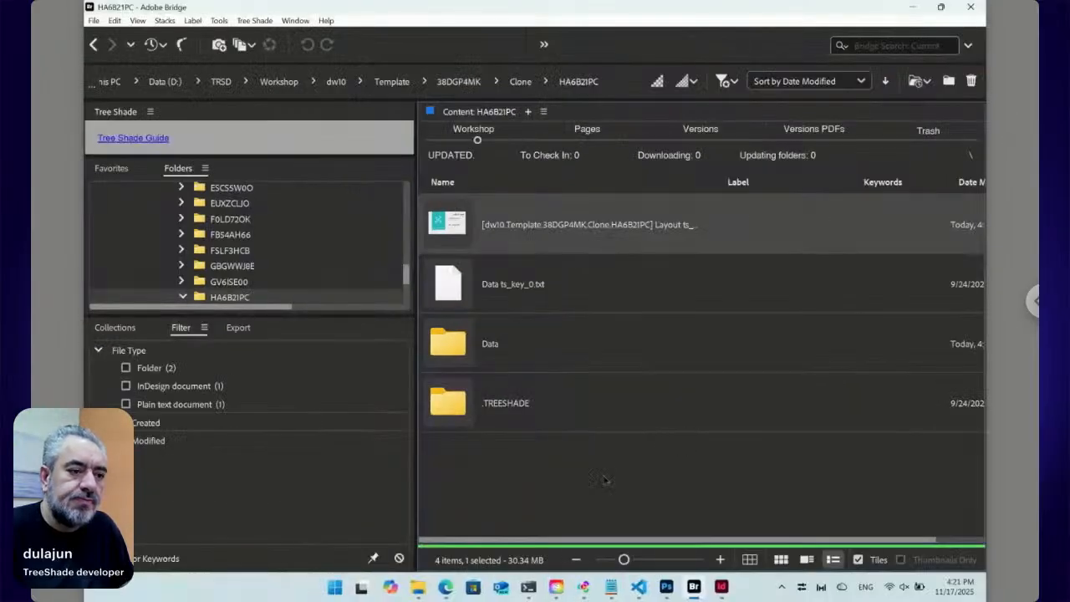
Pick the layout document for change and move it from HA6B21PC into the 38DGP4MK folder.
right_click(451, 223)
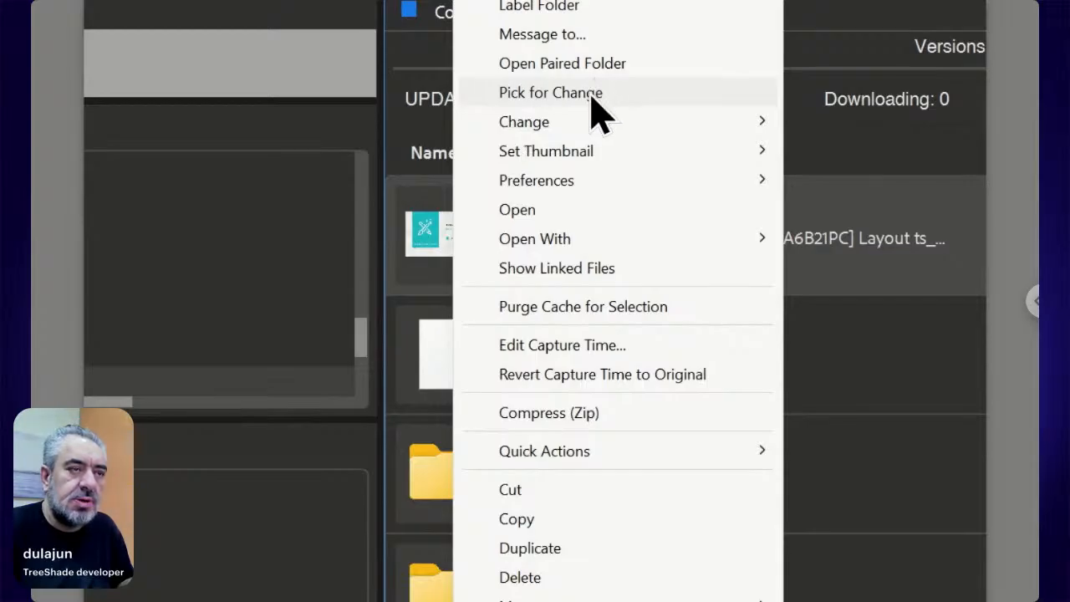
left_click(591, 95)
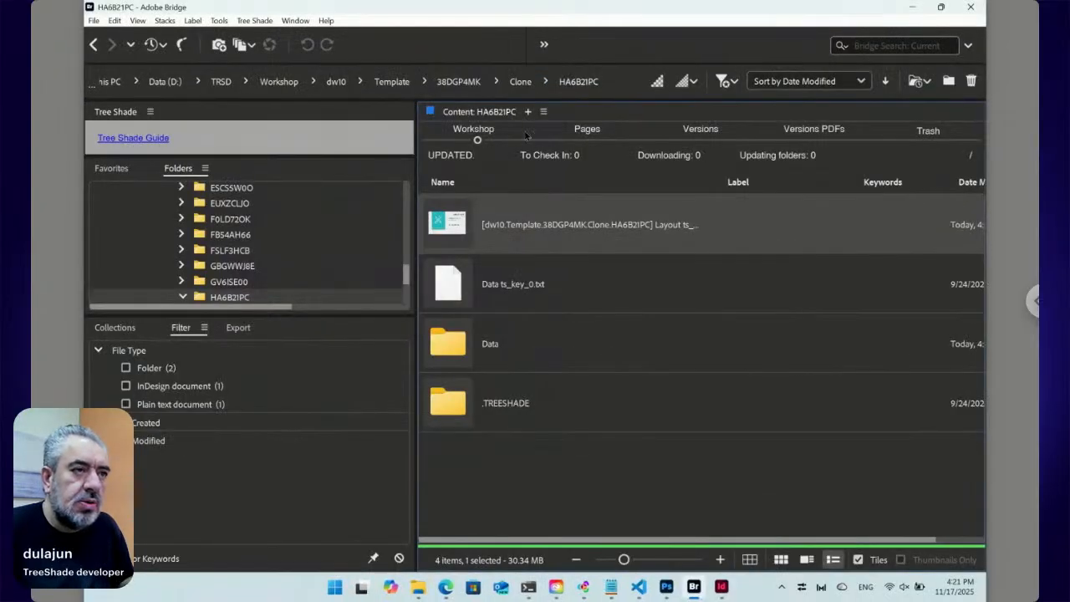
left_click(464, 88)
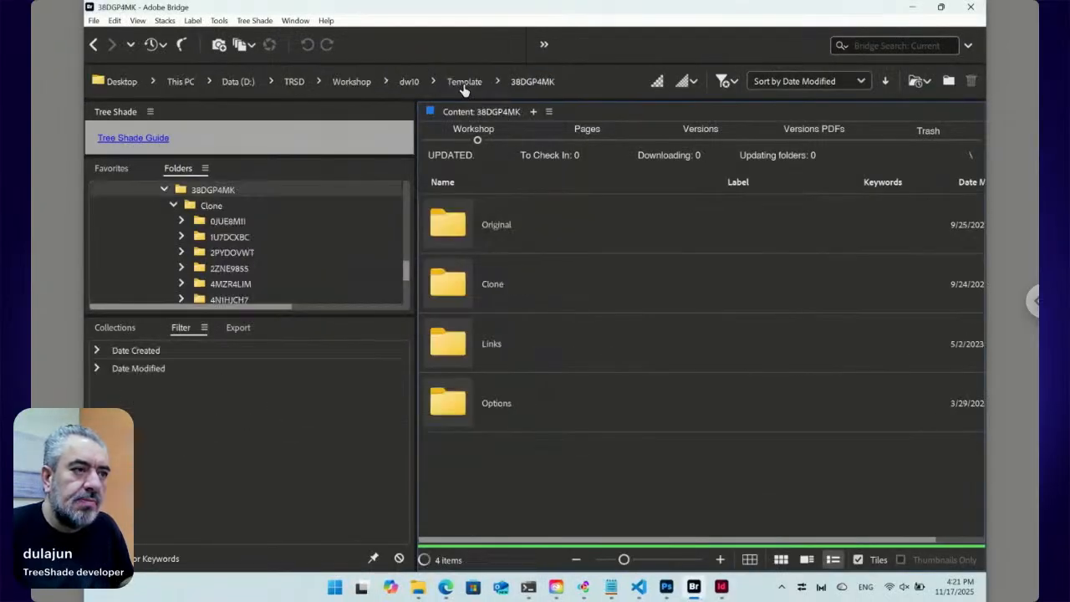
right_click(492, 468)
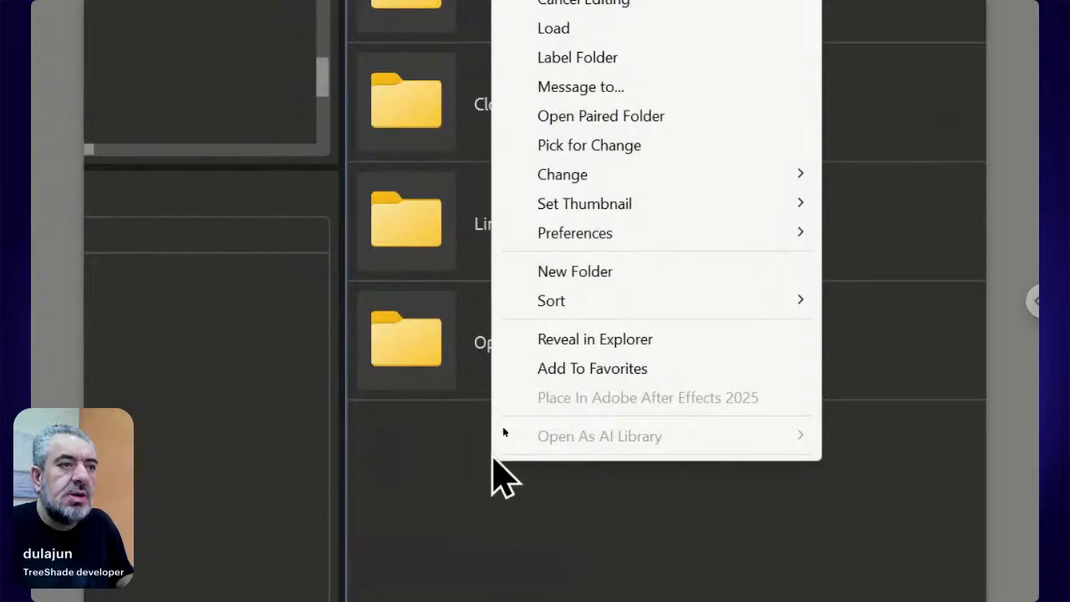
mouse_move(566, 179)
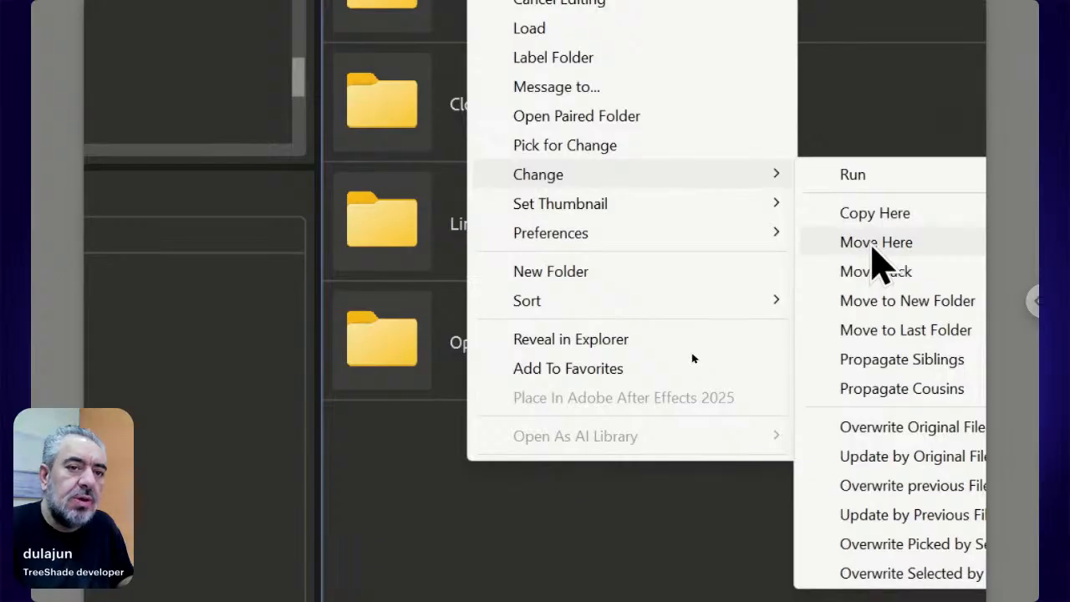
left_click(872, 245)
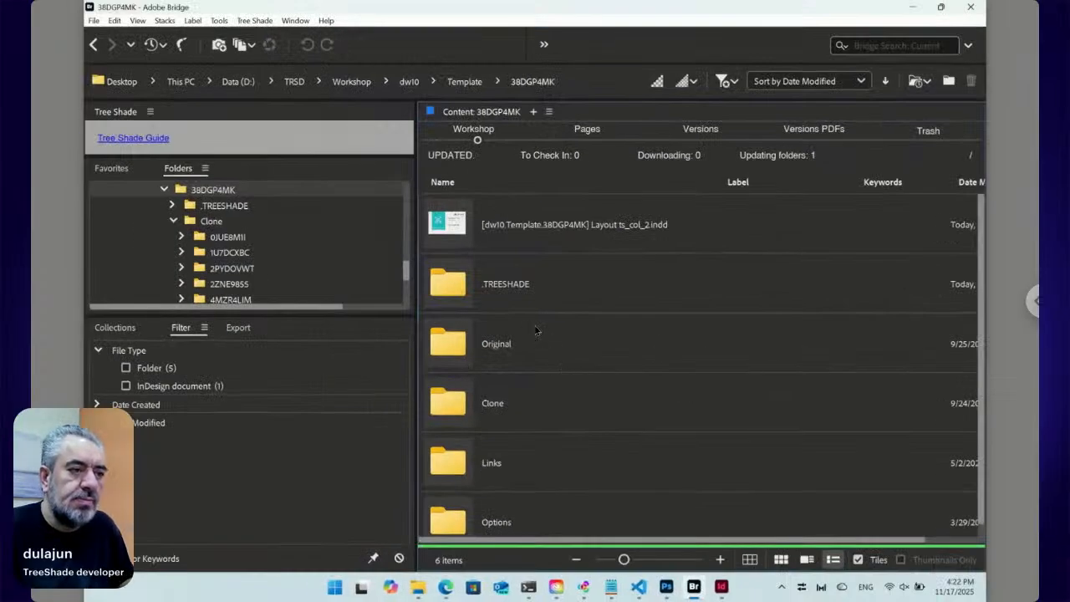
Pick the layout in 38DGP4MK for change and move it back into the HA6B21PC folder under Clone.
left_click(517, 237)
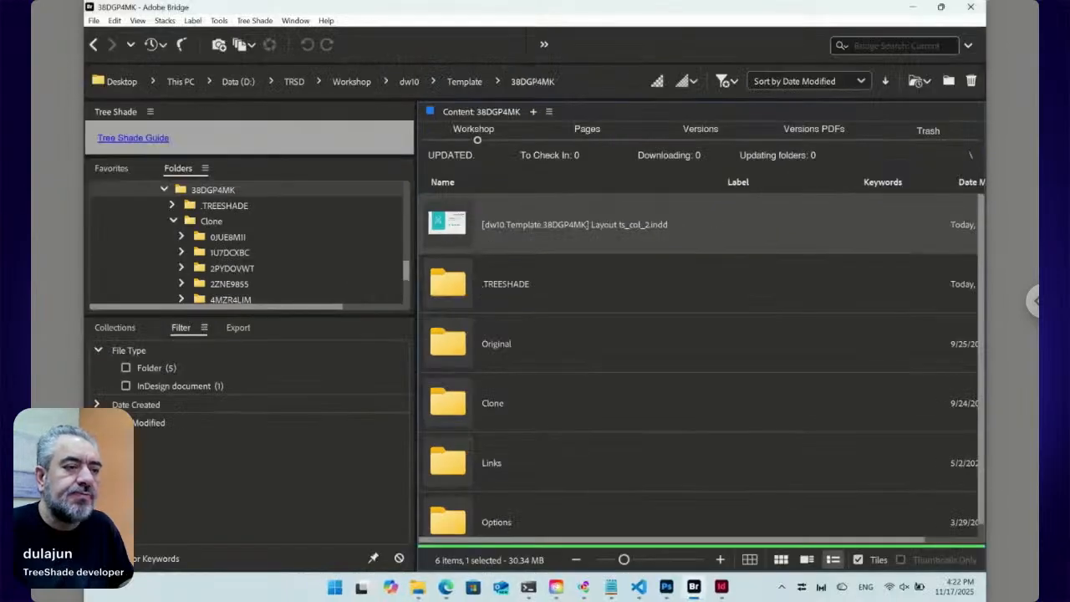
left_click(453, 269)
left_click(459, 233)
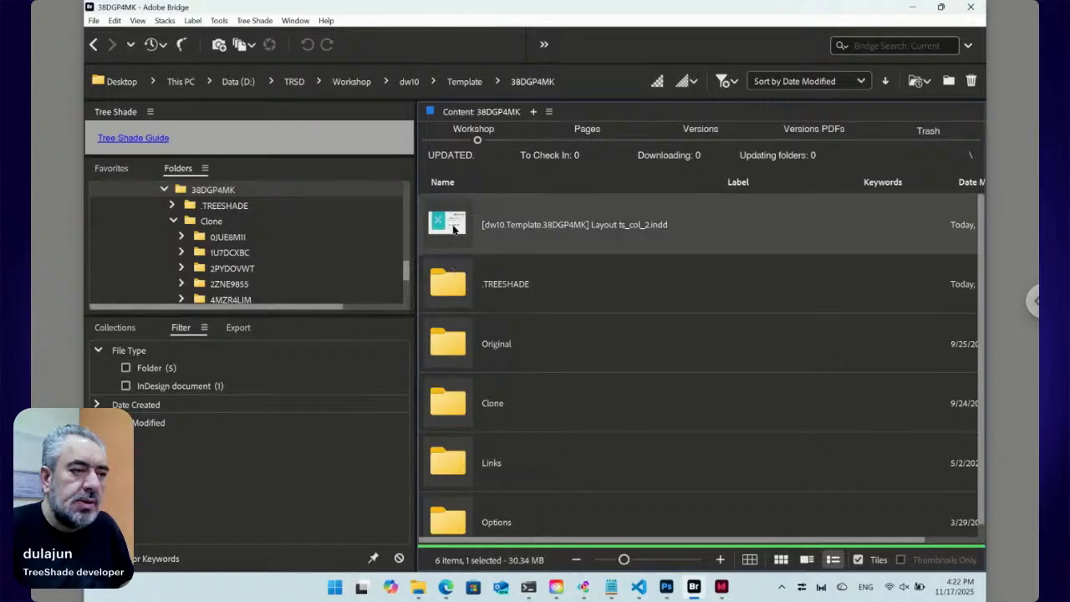
right_click(456, 227)
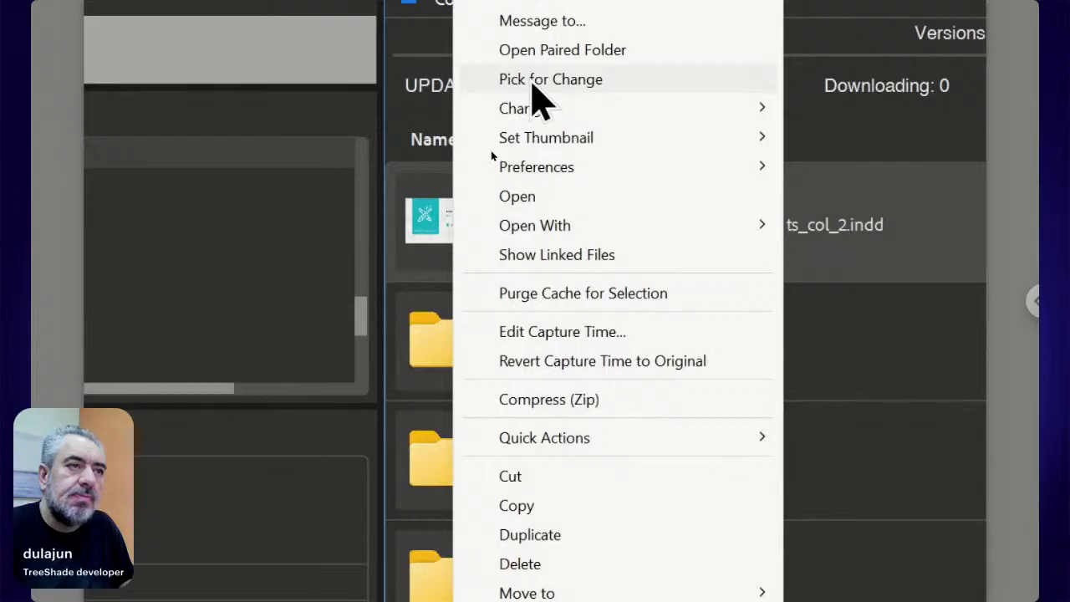
left_click(533, 83)
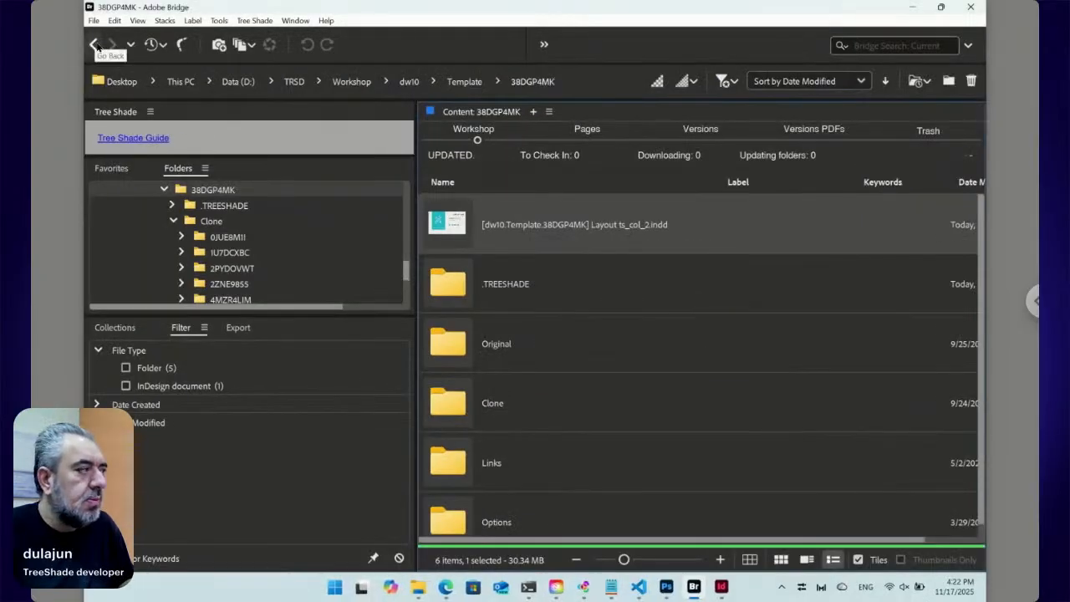
left_click(95, 46)
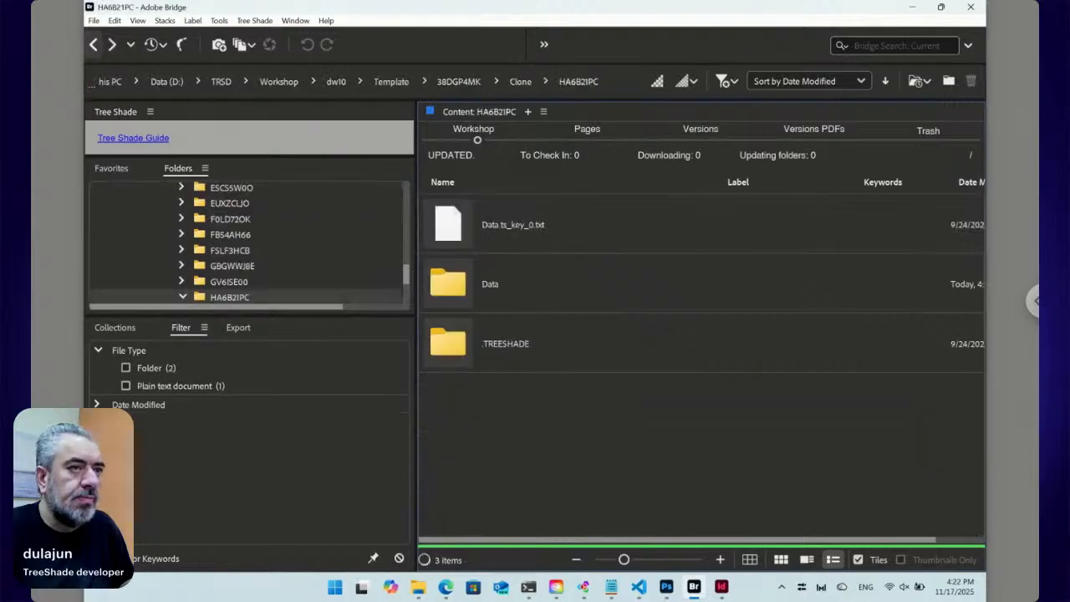
right_click(539, 411)
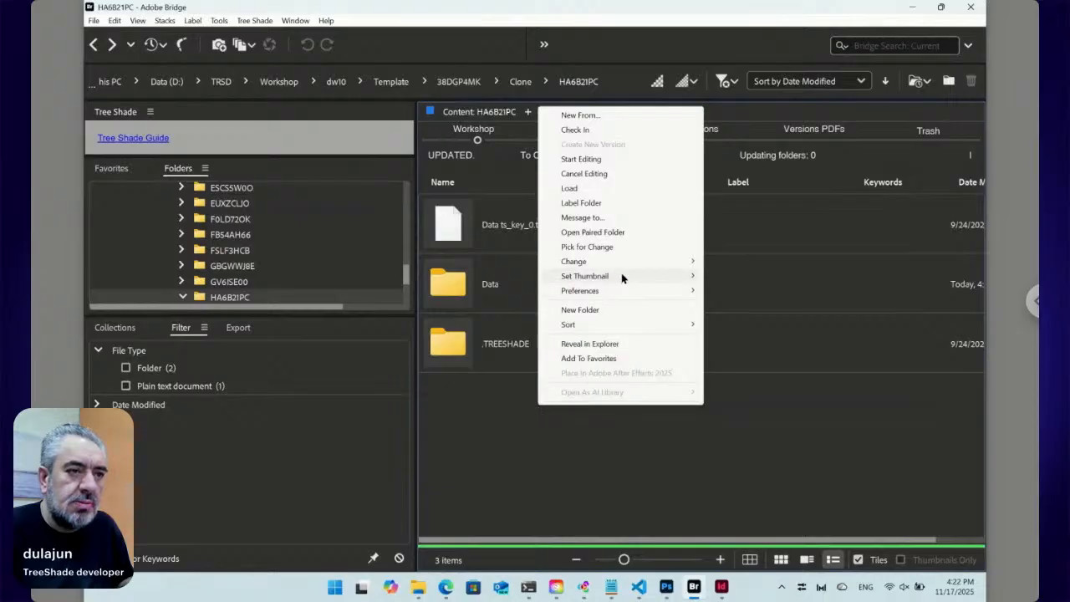
mouse_move(623, 274)
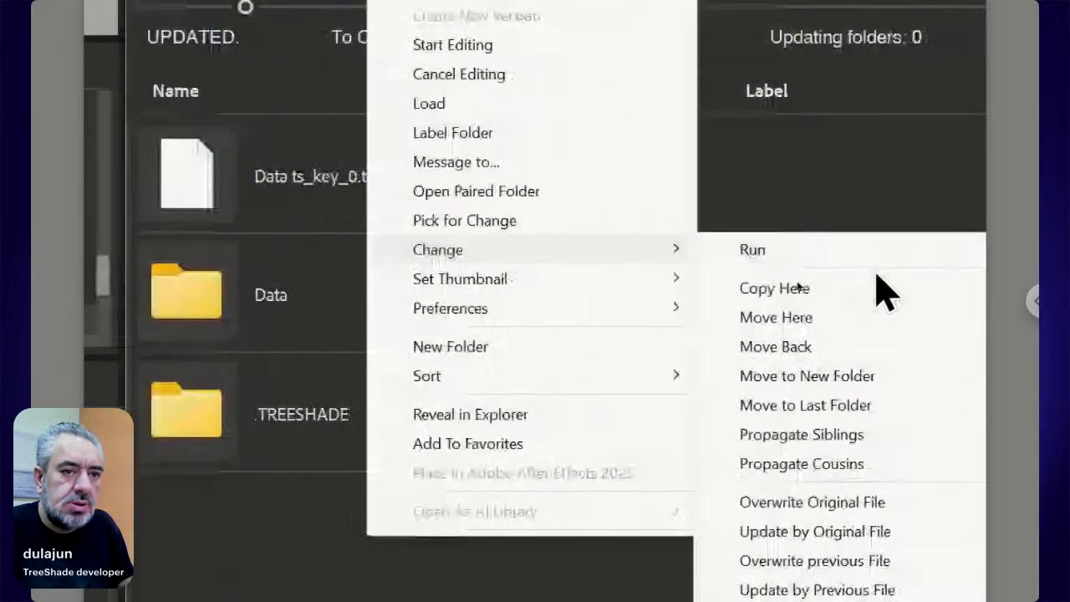
left_click(865, 325)
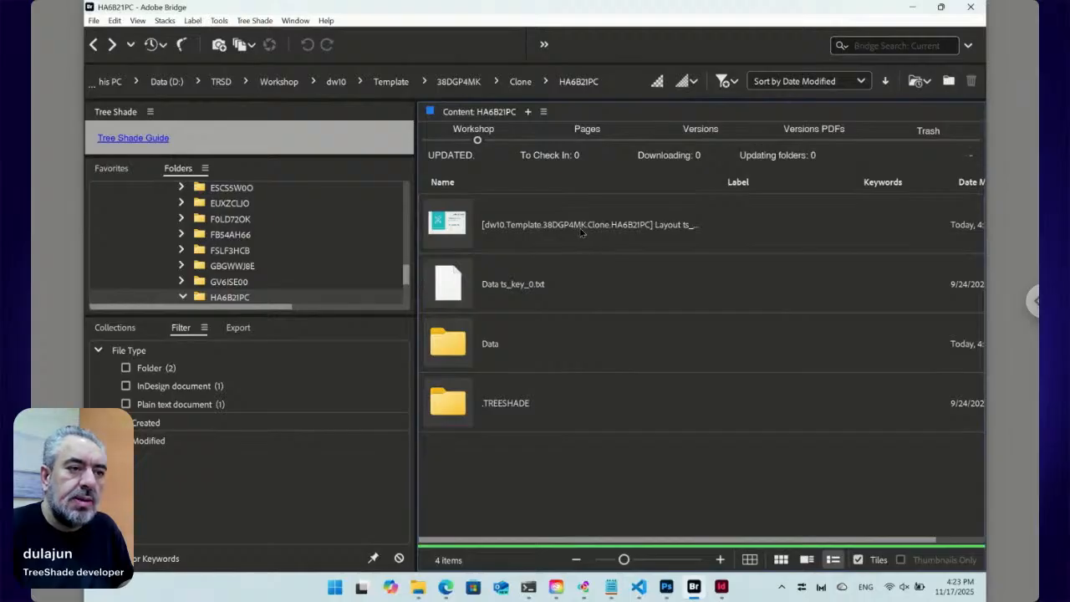
Widen the name column and replace the text inside the layout file name's brackets with "any thing".
left_click_drag(715, 184, 749, 184)
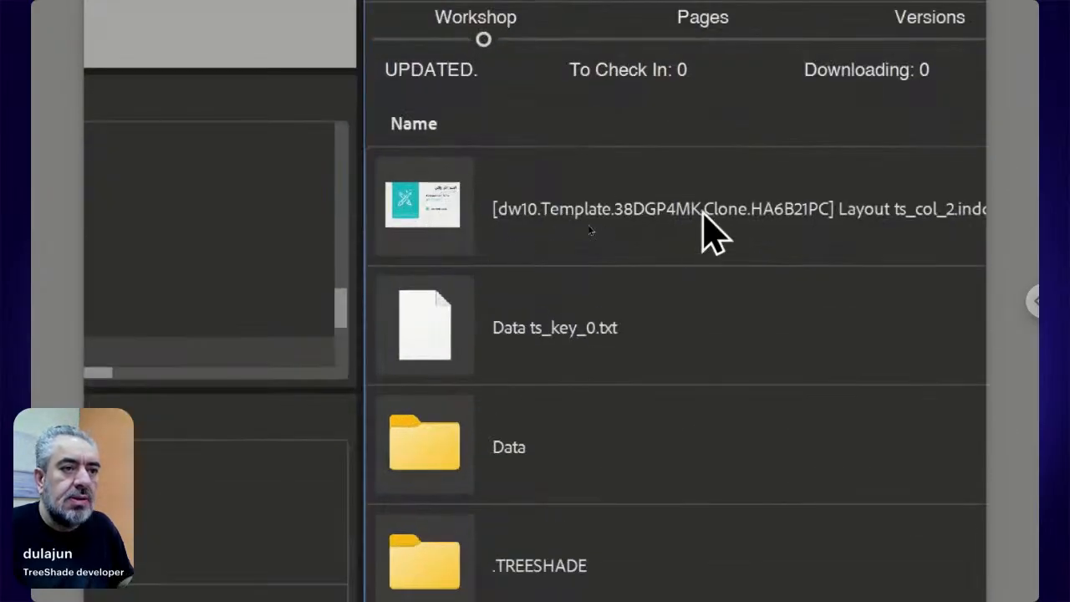
left_click(586, 227)
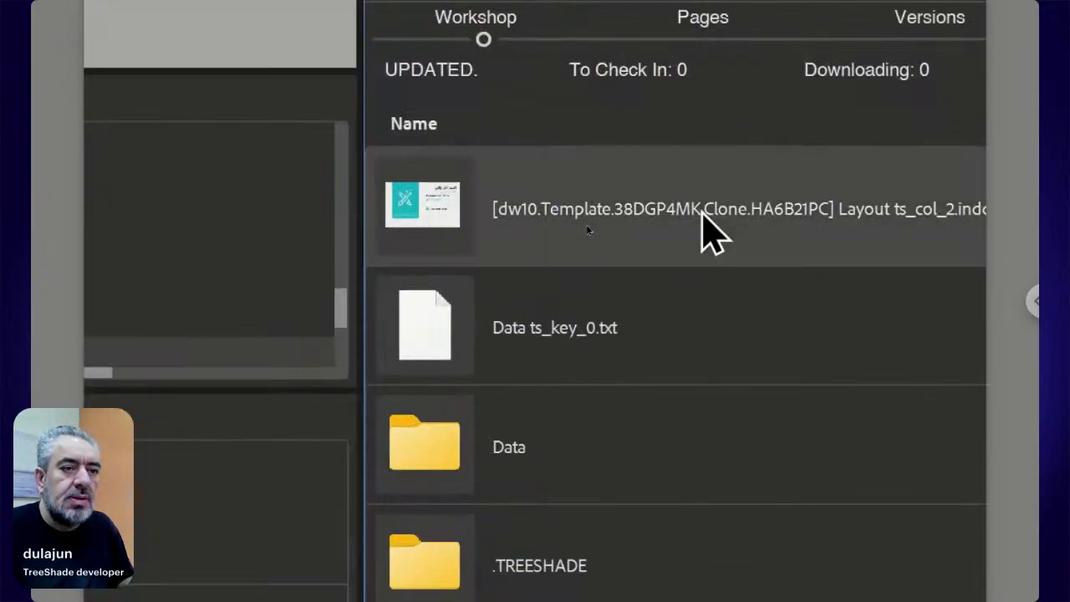
left_click(586, 224)
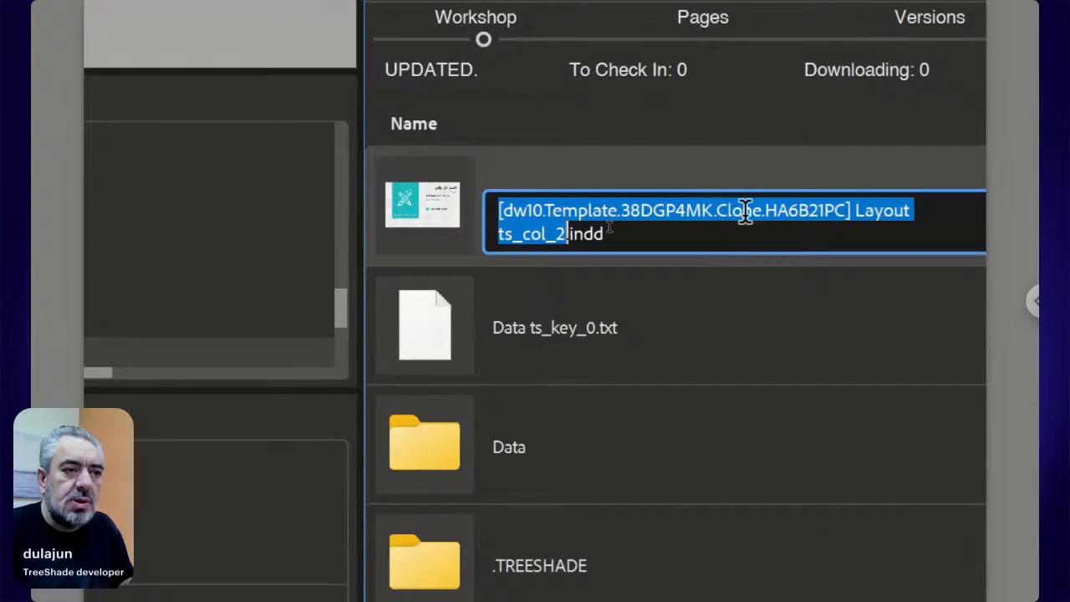
left_click(846, 209)
left_click_drag(846, 210, 508, 210)
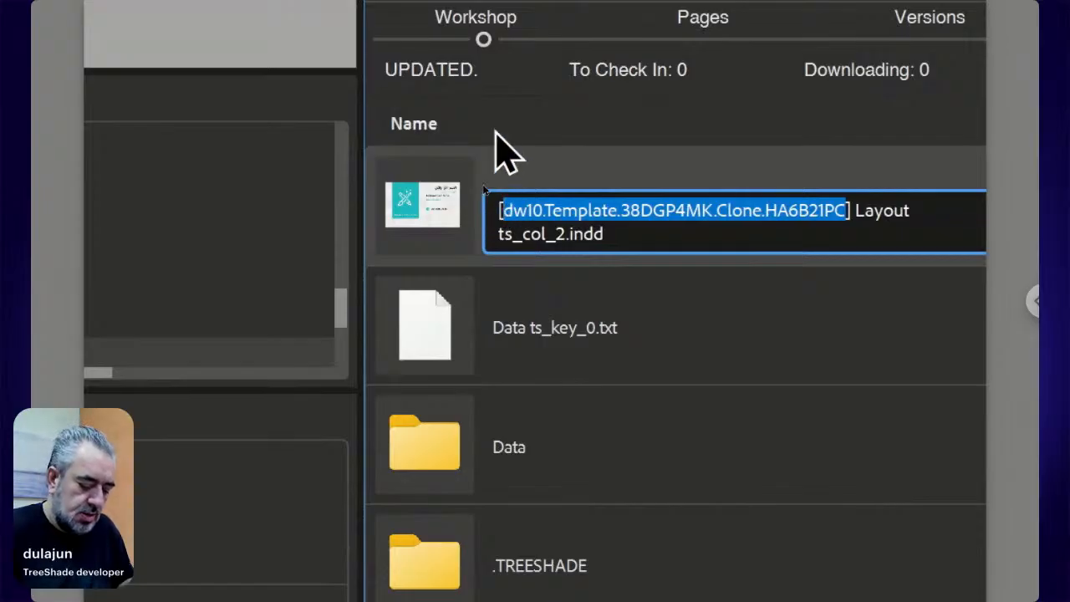
type("any t")
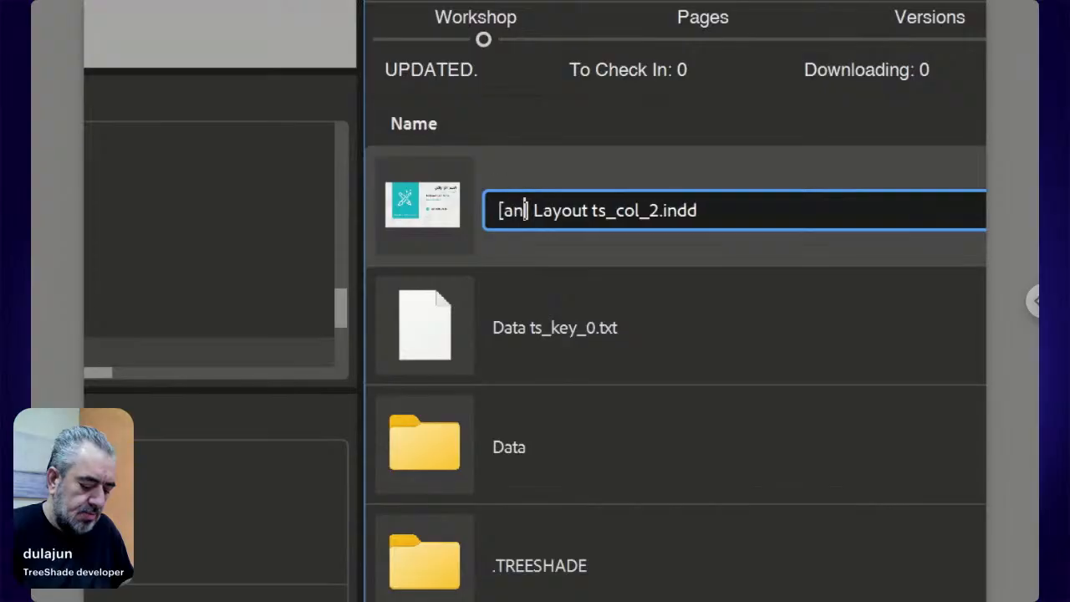
type("hing")
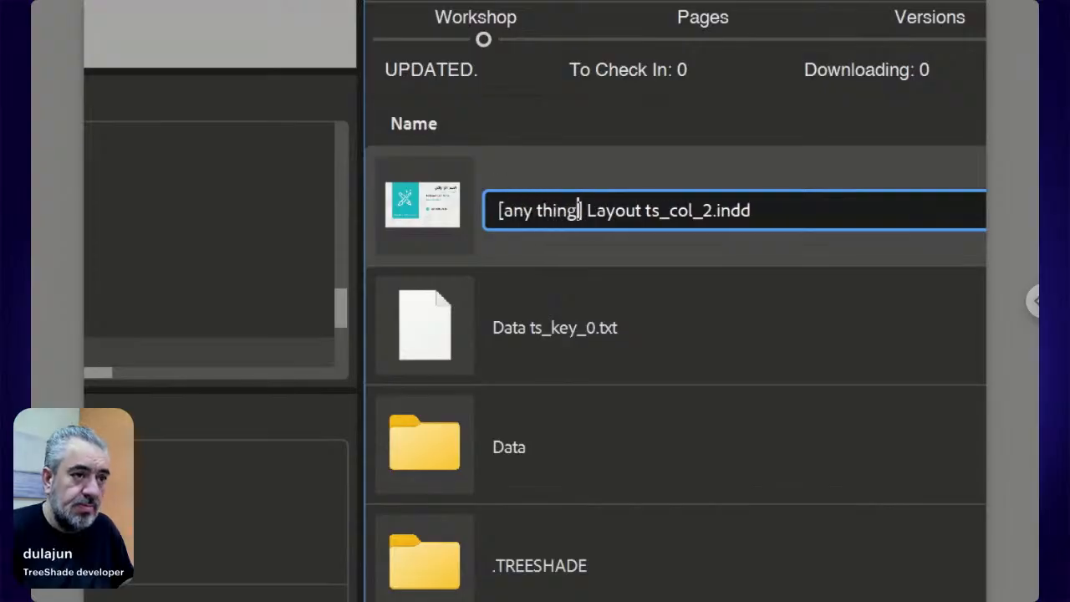
key("Return")
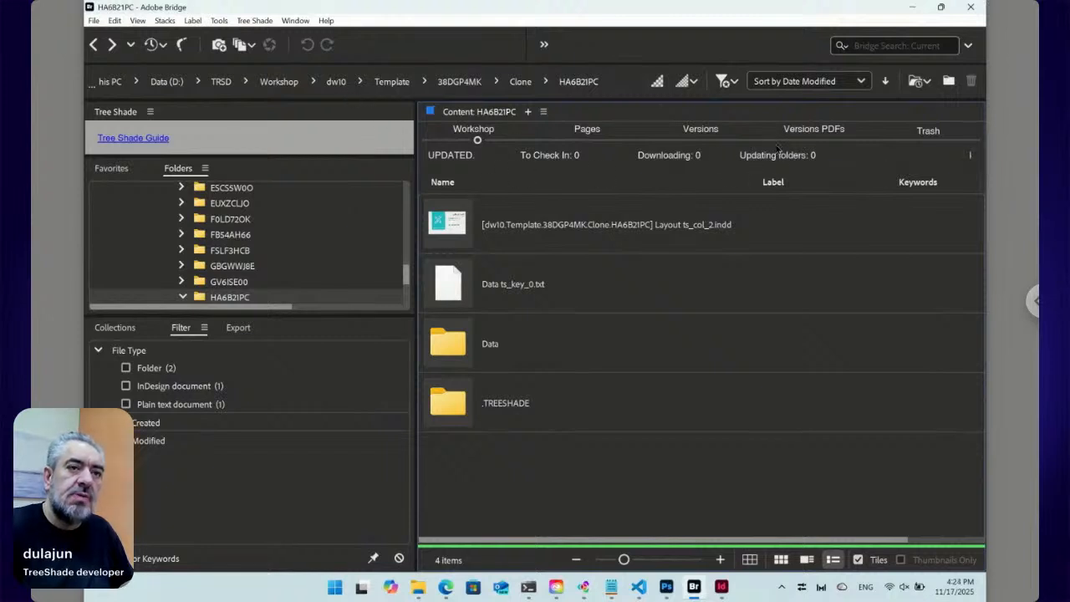
Remove the entire bracketed location prefix from the layout's file name, leaving Layout ts_col_2.indd.
left_click(614, 232)
left_click(612, 231)
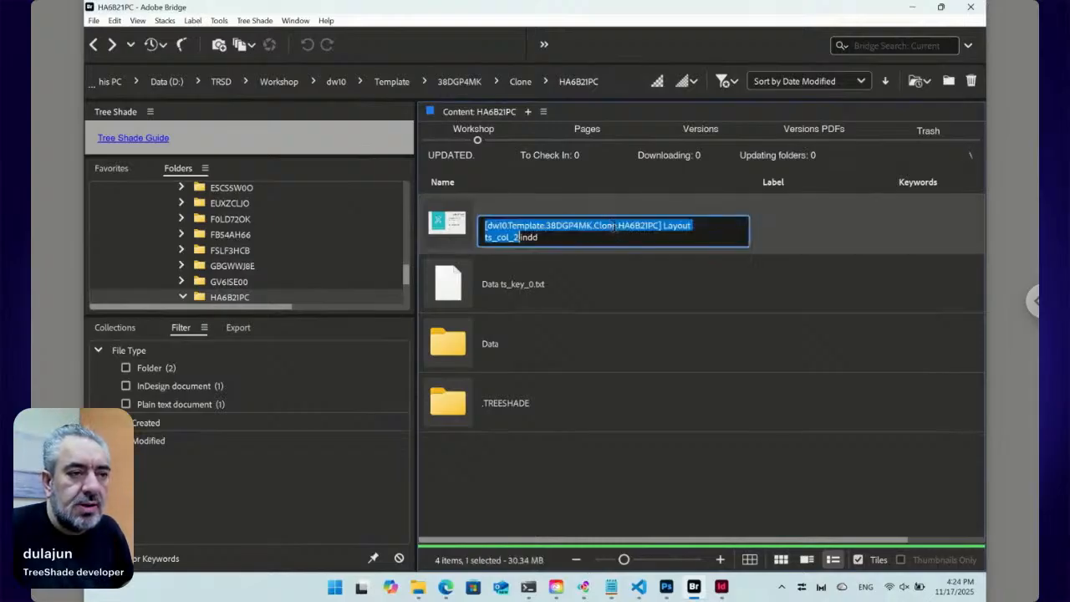
left_click(625, 226)
left_click_drag(665, 224, 469, 222)
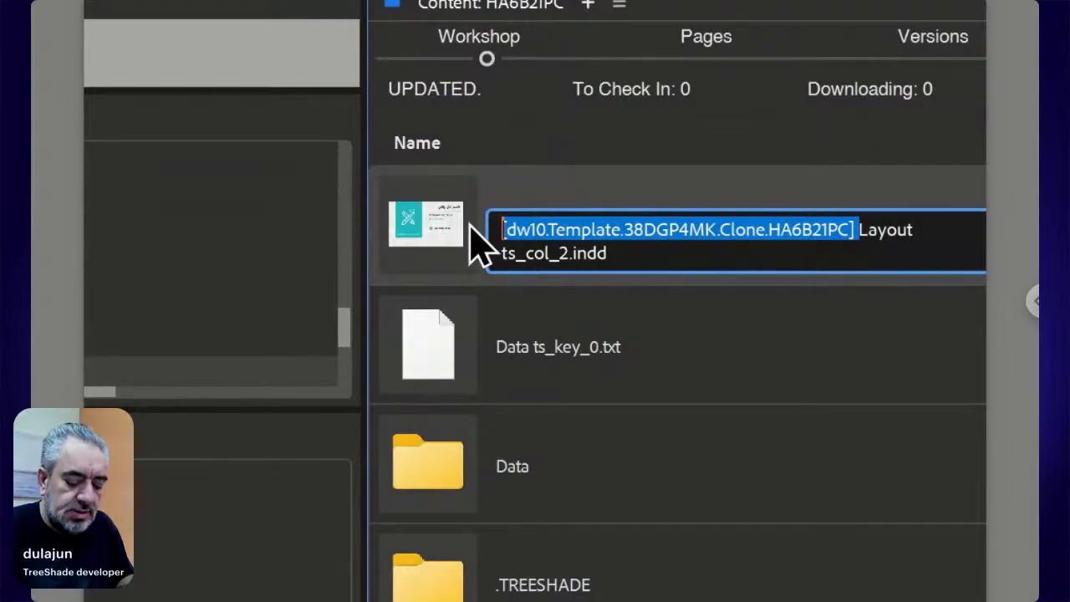
key("Delete")
key("Delete")
key("Return")
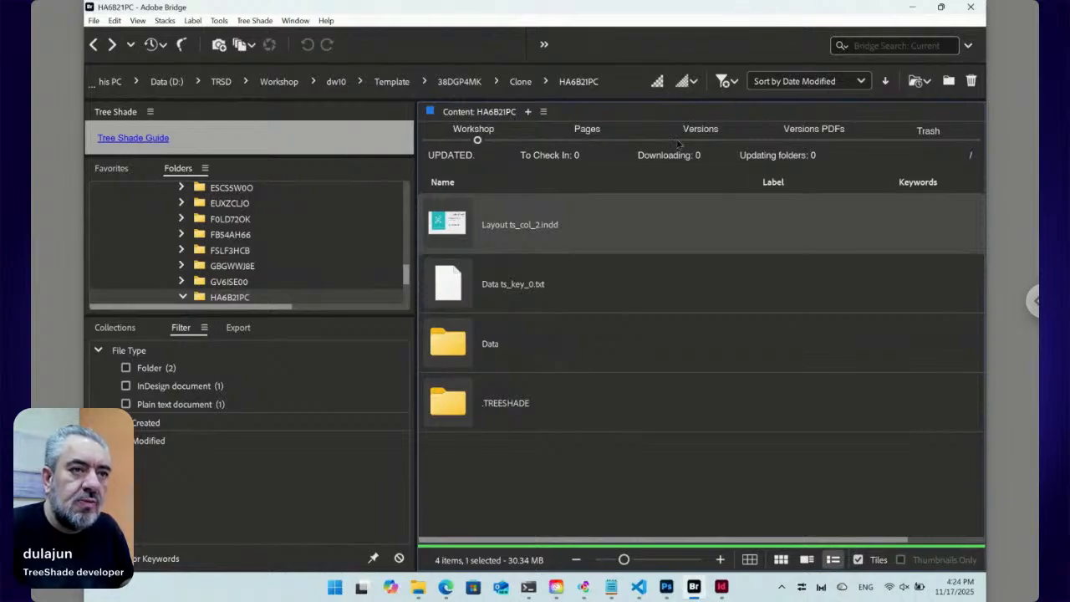
Check how the layout without its prefix is named in Versions, and return to the Workshop folder.
left_click(701, 138)
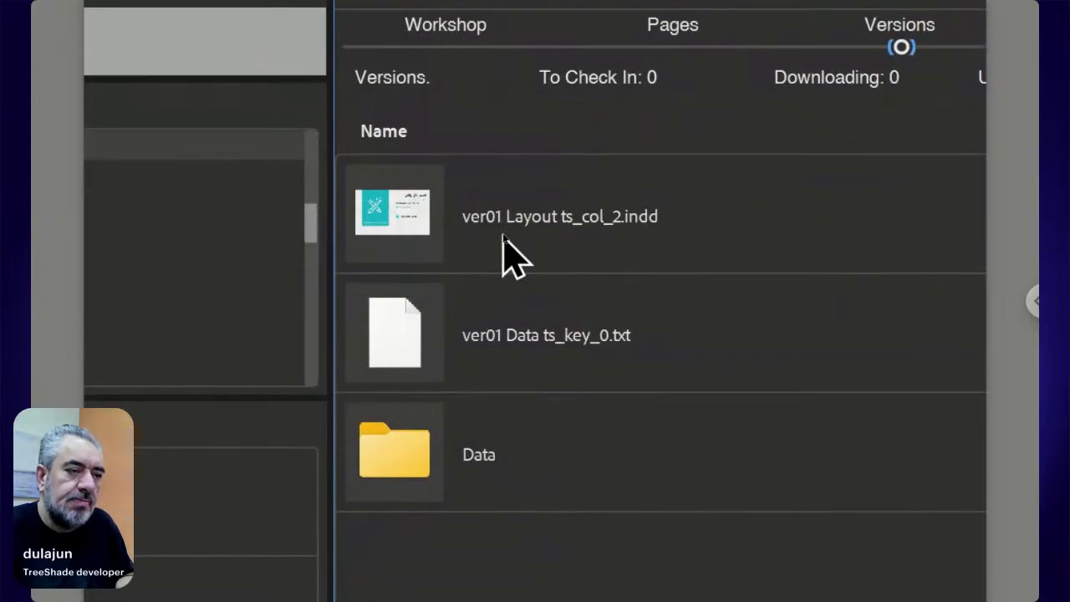
left_click(410, 228)
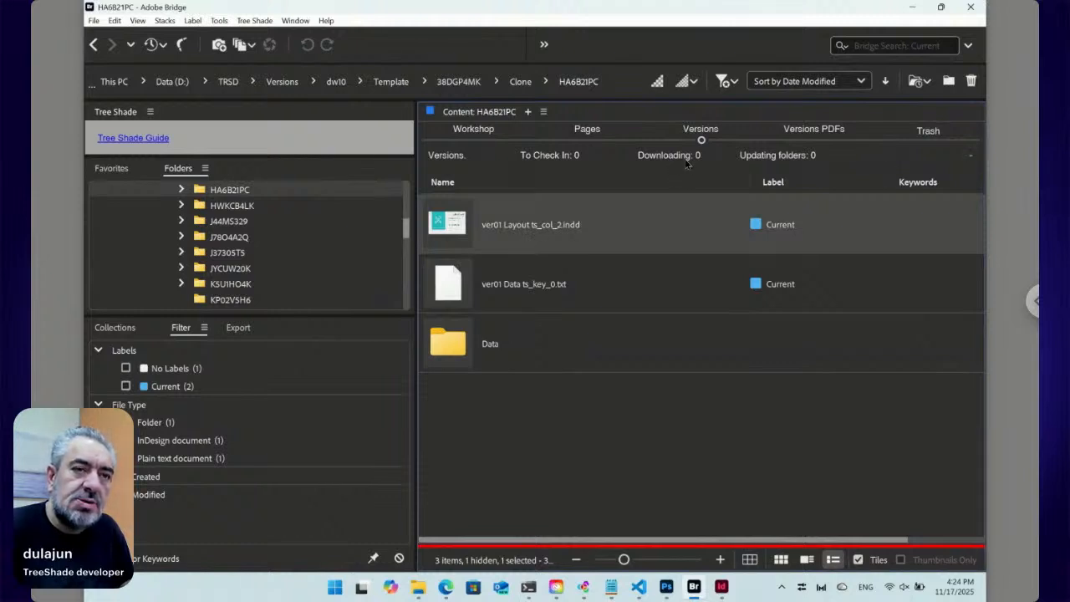
left_click(472, 142)
Replace "Layout" with "Business Card" in the InDesign file's name, making it Business Card ts_col_2.indd.
left_click(507, 225)
left_click(507, 226)
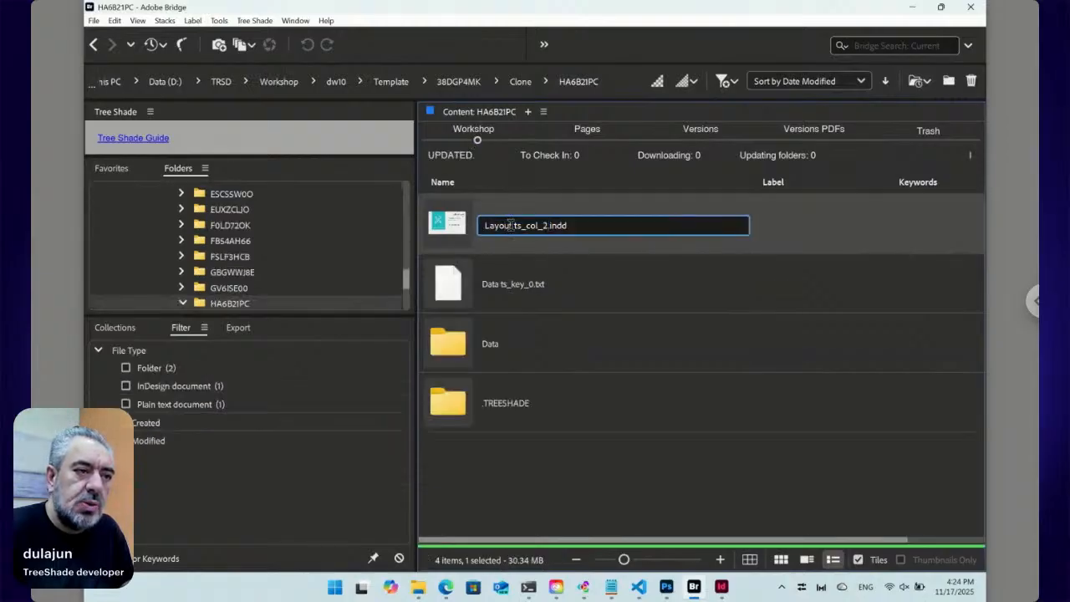
left_click_drag(512, 226, 478, 226)
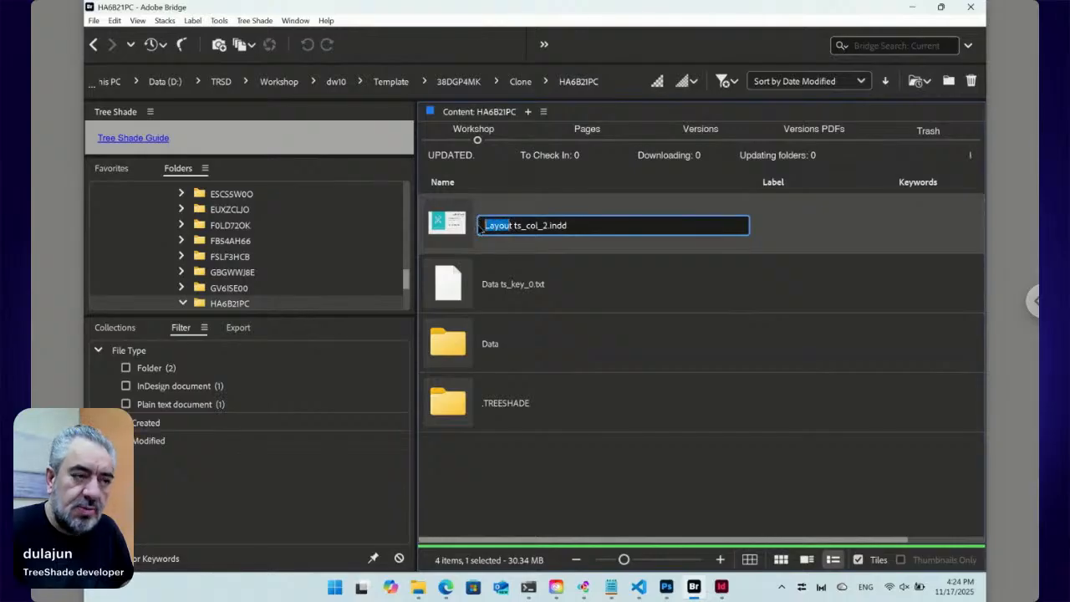
key("BackSpace")
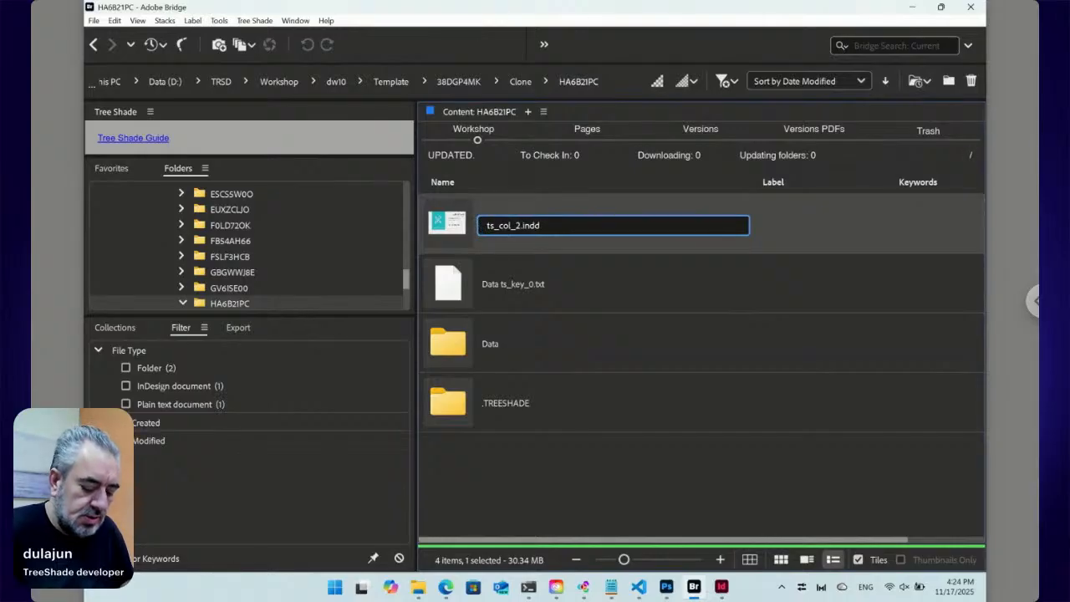
type("Busines")
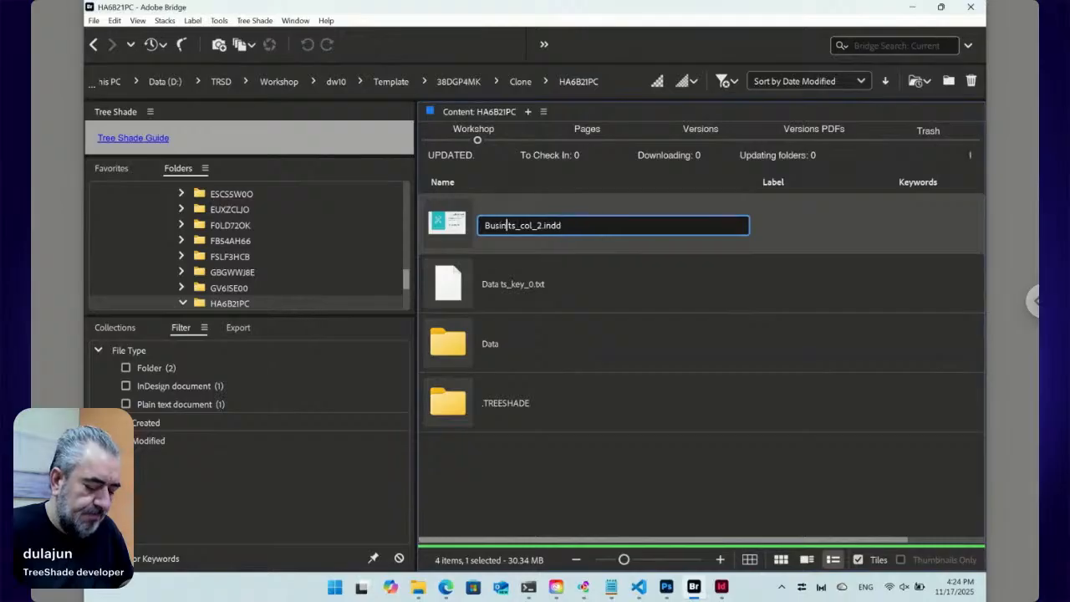
type("s ")
type("Card")
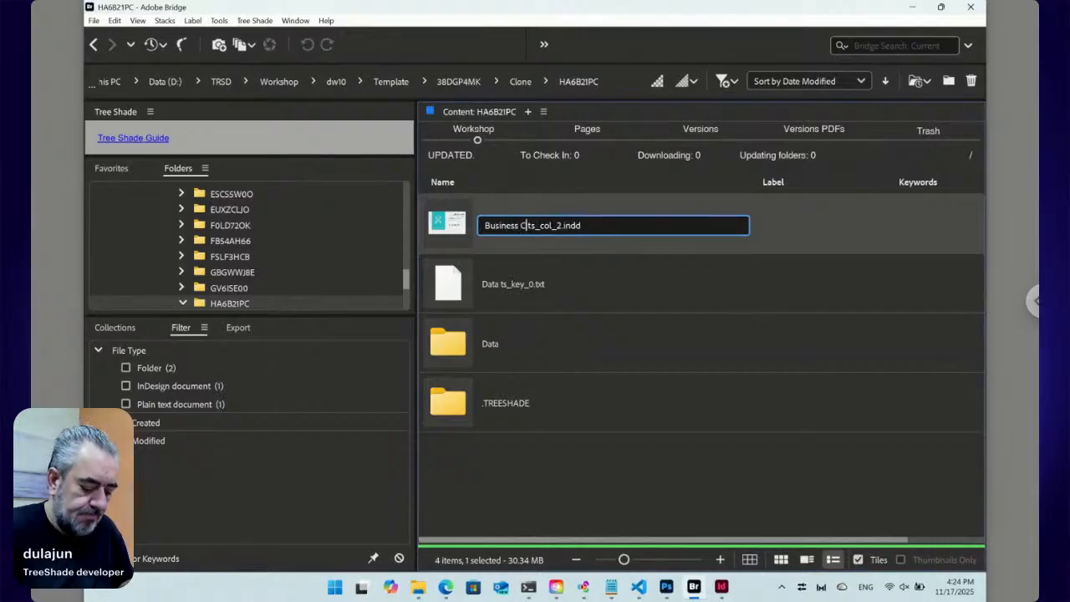
key("Return")
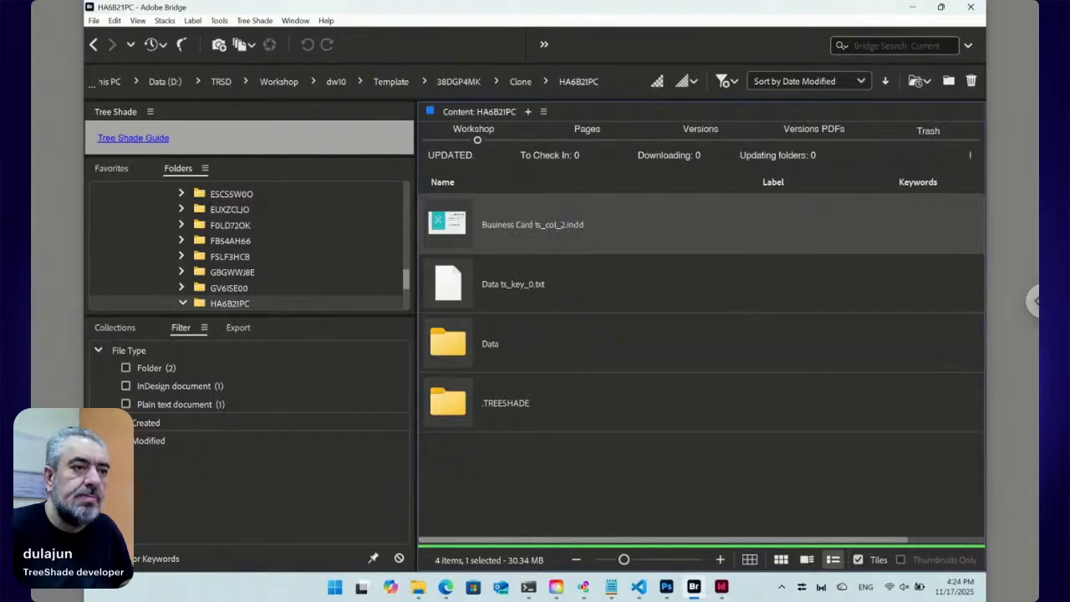
Check the Business Card document's version name in Versions, and return to the Workshop folder.
left_click(700, 135)
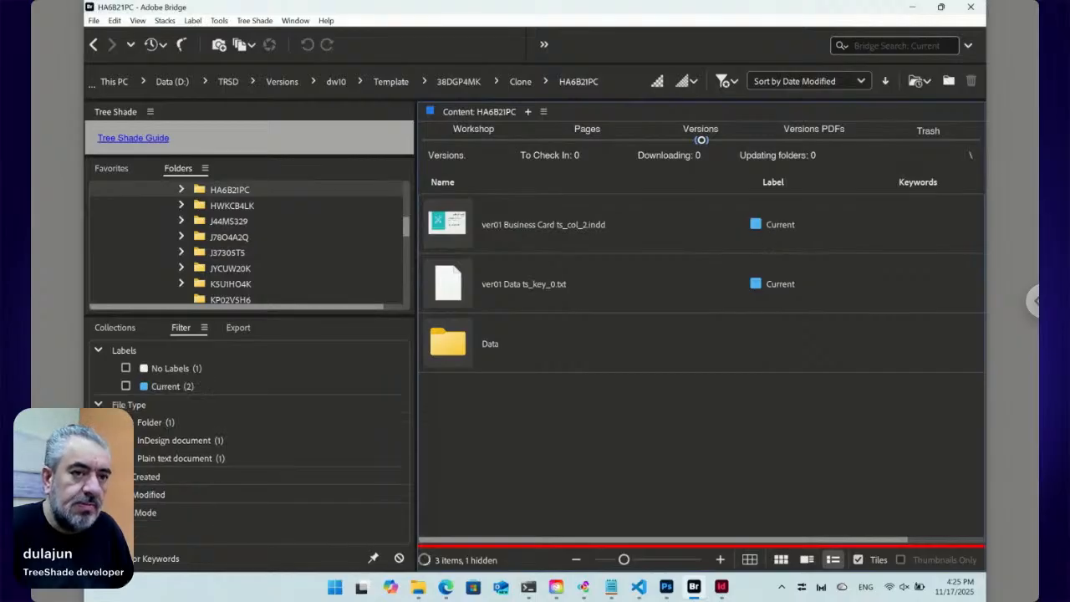
left_click(628, 229)
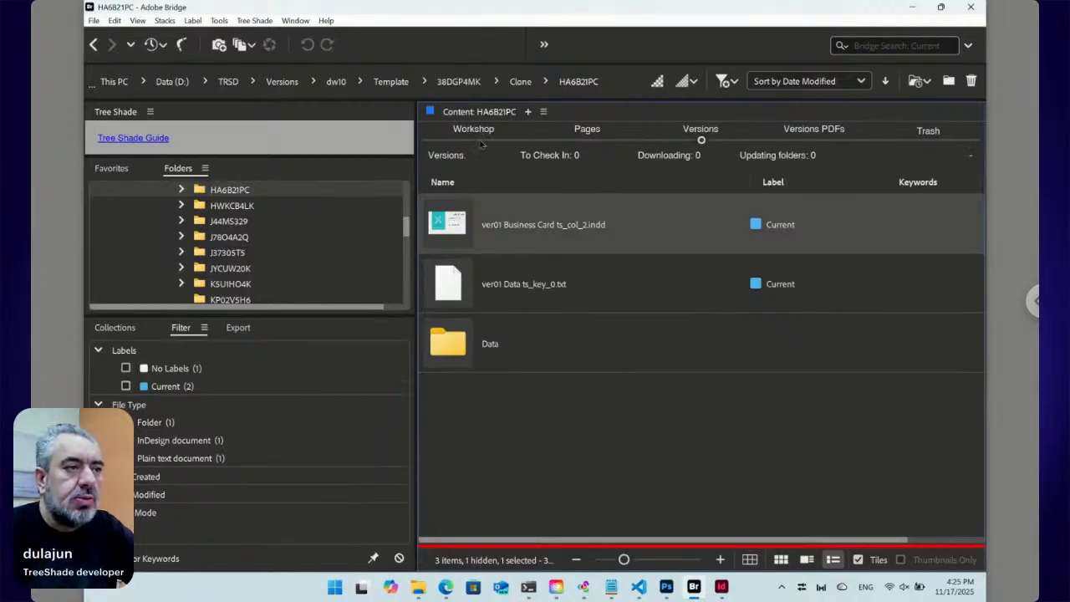
left_click(473, 143)
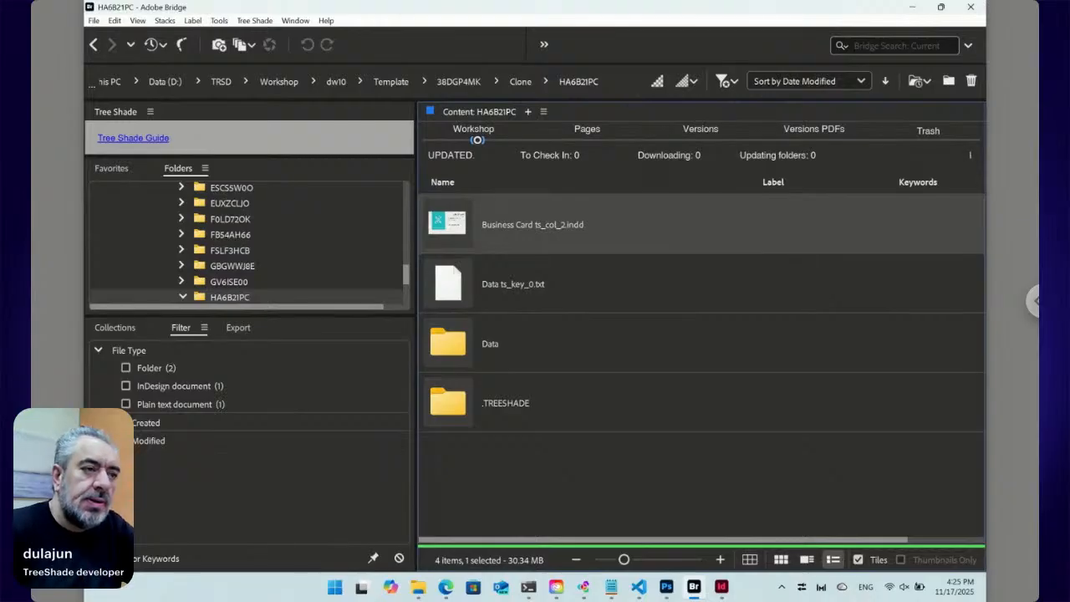
Start editing Business Card ts_col_2.indd, agree to put it under editing, and switch to InDesign.
right_click(453, 224)
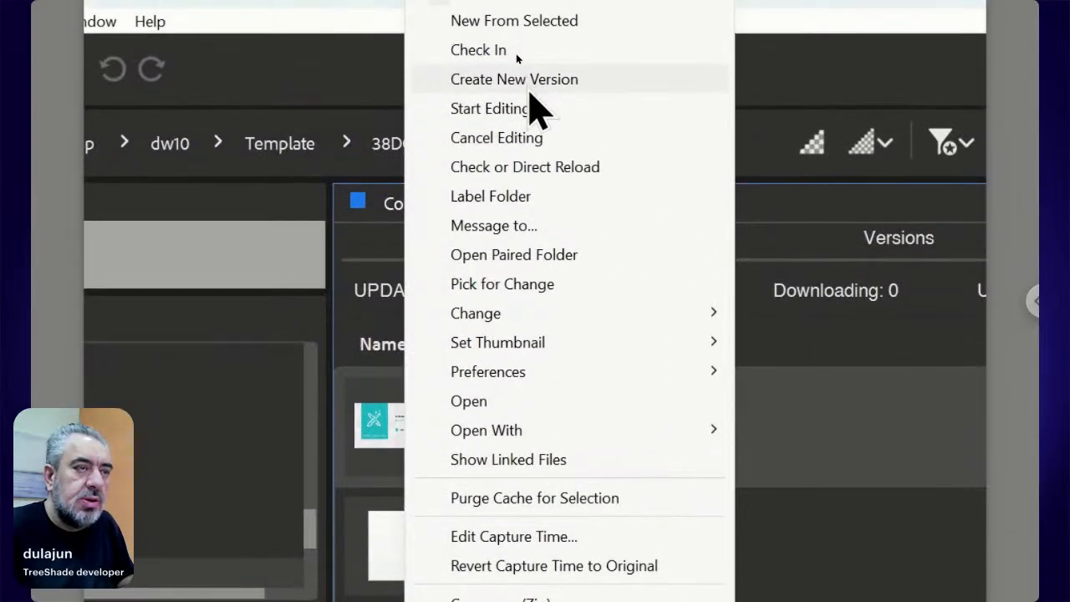
left_click(530, 108)
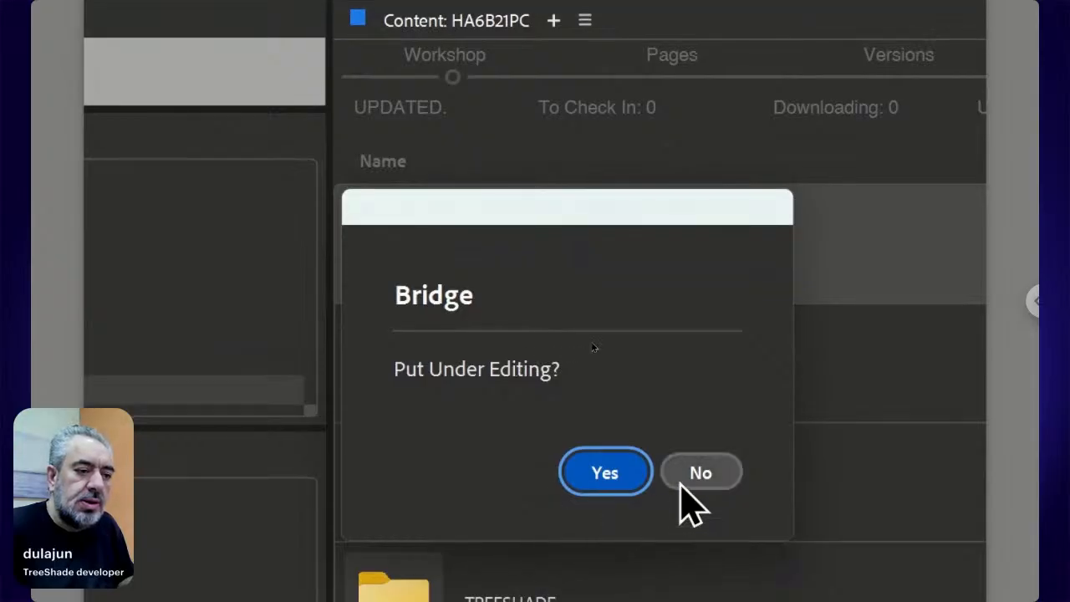
left_click(610, 475)
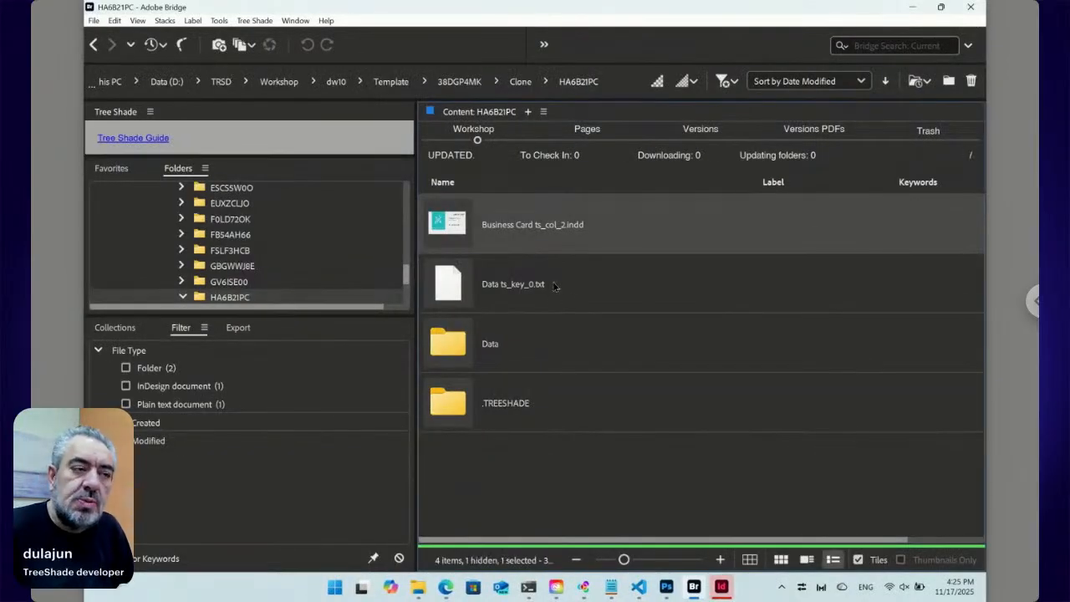
left_click(721, 586)
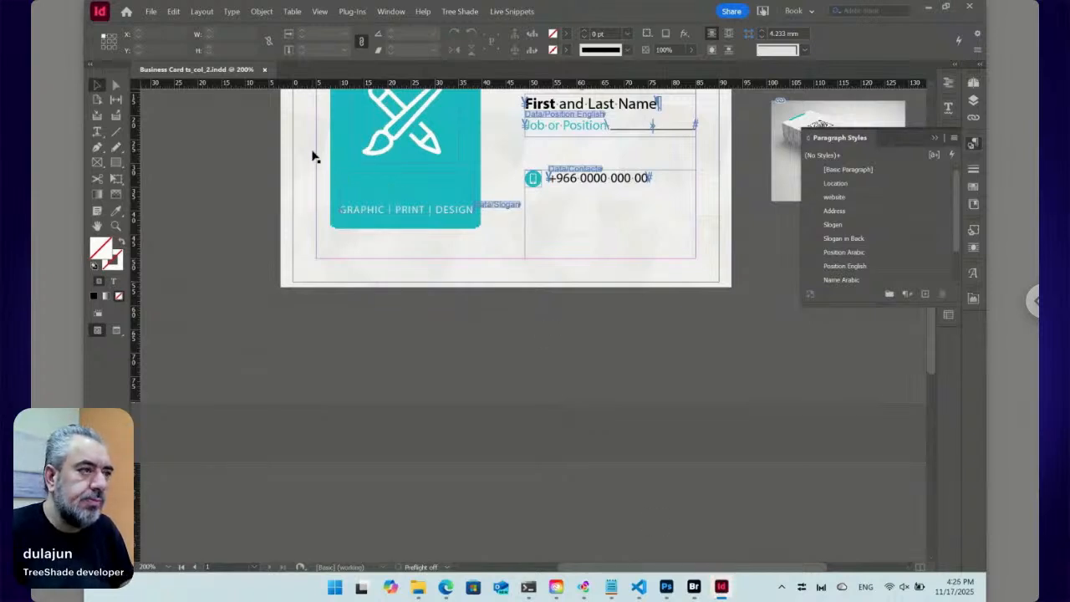
Draw a rectangle about 32 by 46 mm over the card's teal logo panel and fill it with the C=100 M=0 Y=0 K=0 swatch.
scroll(316, 168, "up", 5)
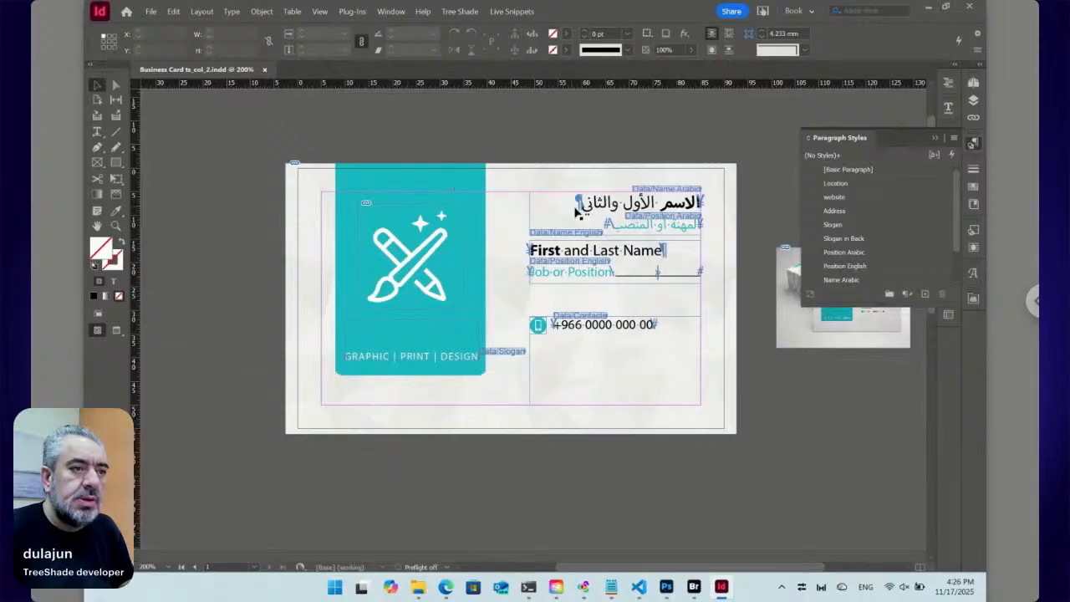
left_click(466, 187)
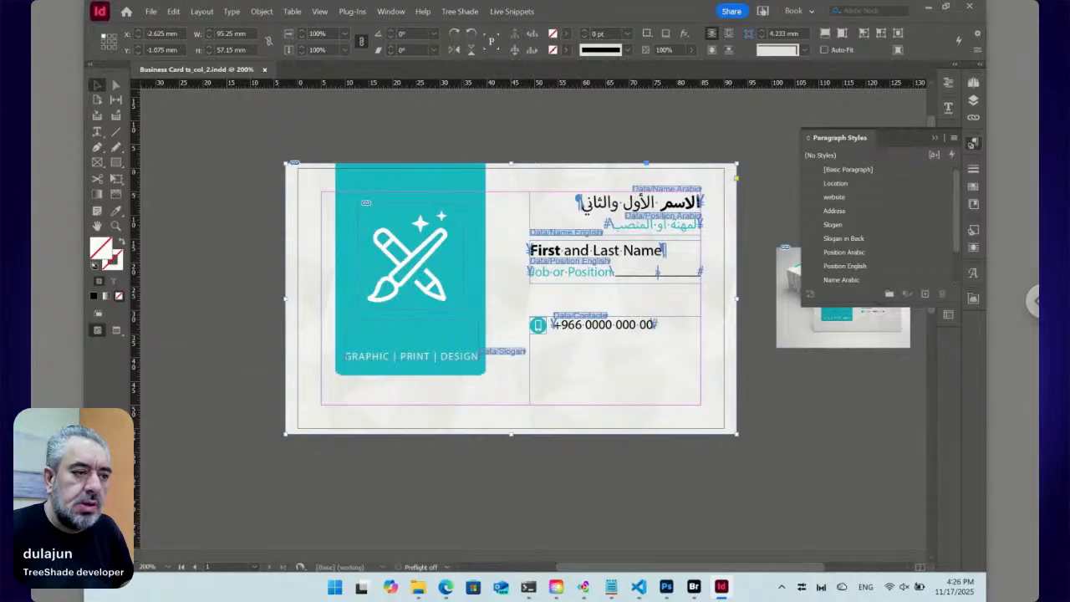
left_click(973, 144)
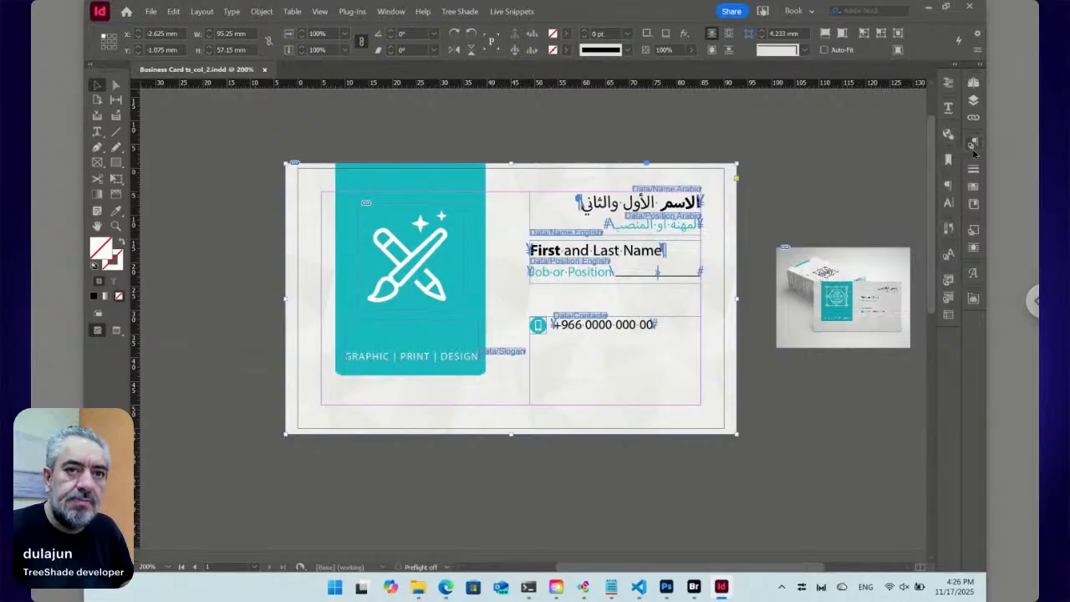
left_click(971, 190)
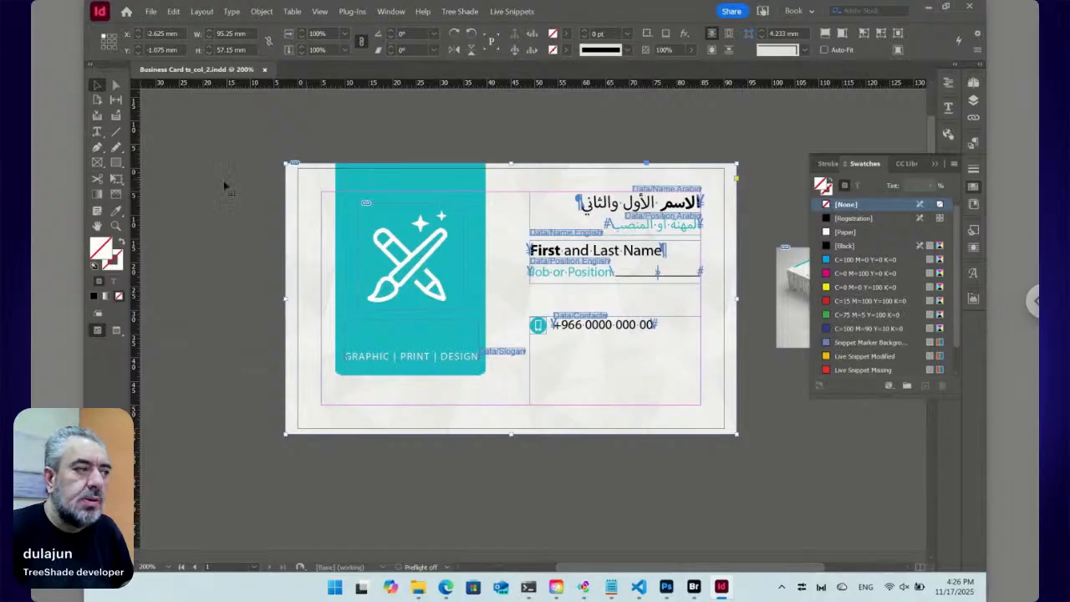
left_click(117, 162)
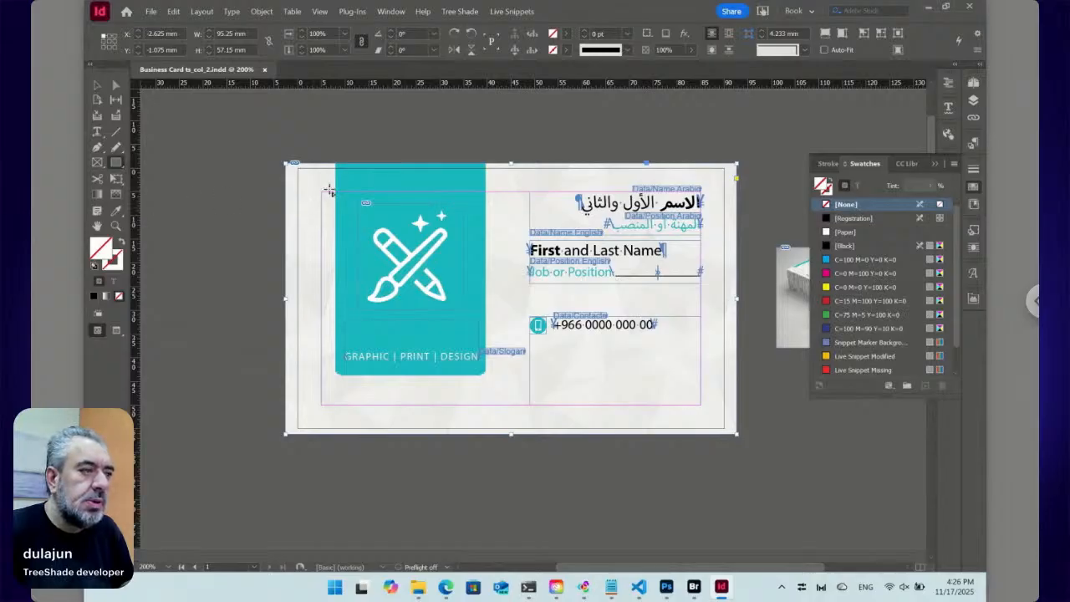
left_click_drag(337, 164, 488, 378)
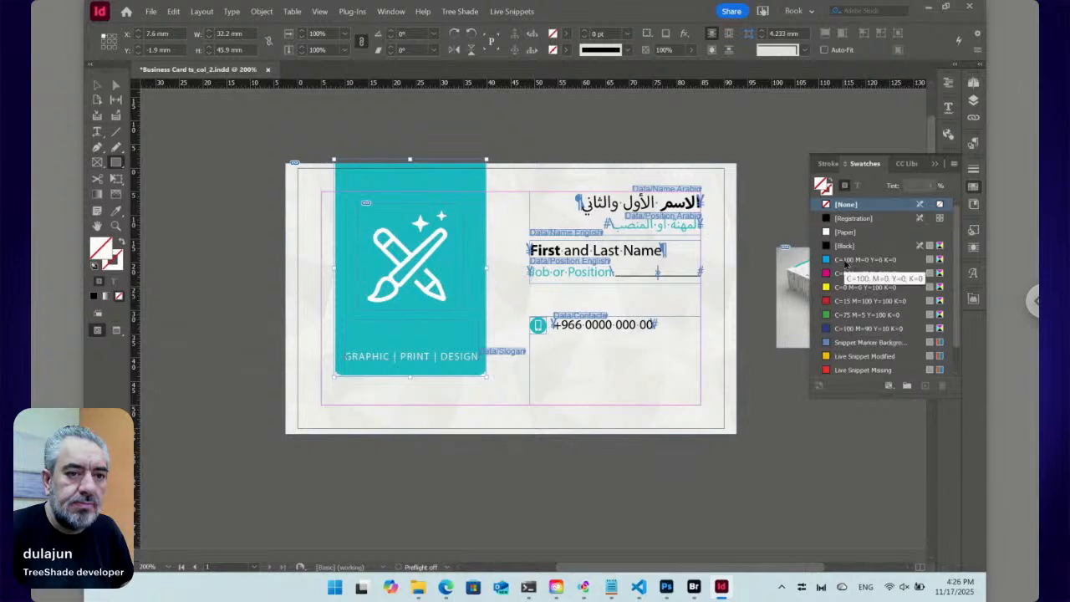
left_click(848, 260)
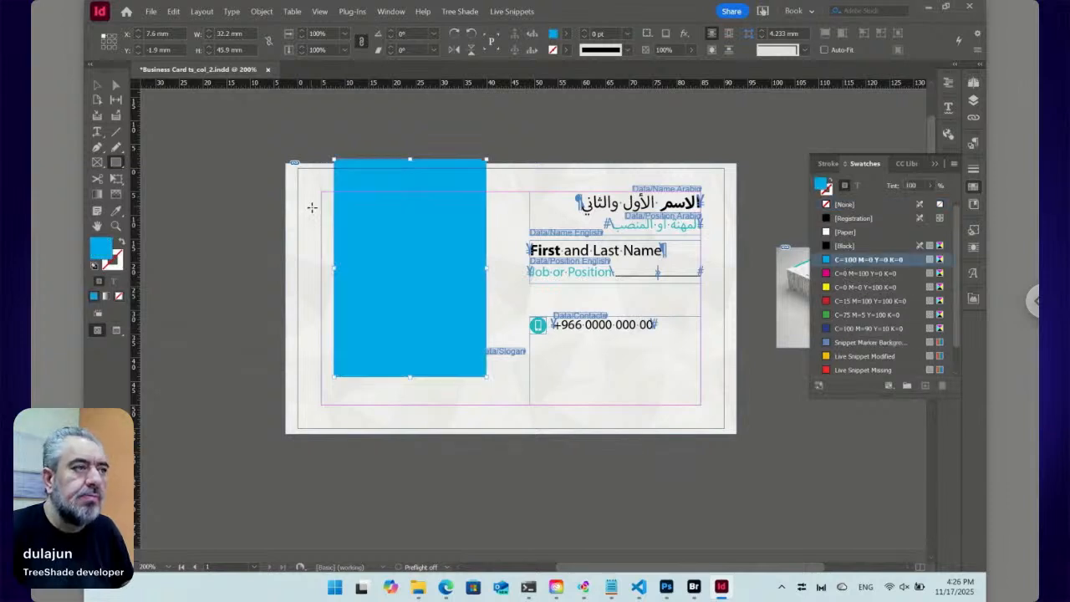
Give the blue rectangle rounded 4 mm corners and stretch its upper edge above the card to a height of about 52.5 mm.
left_click(261, 11)
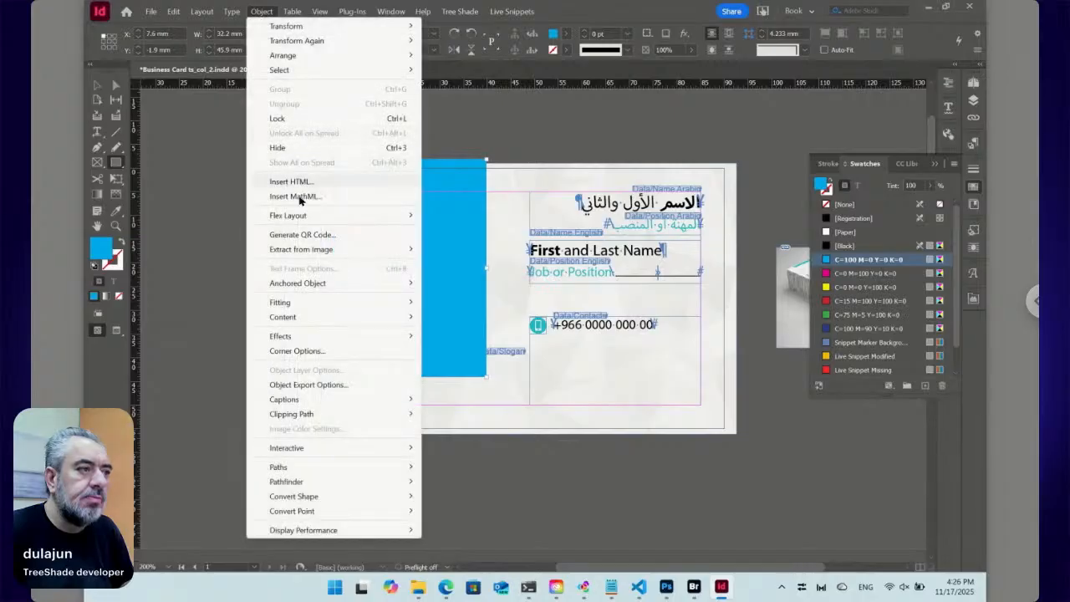
left_click(307, 351)
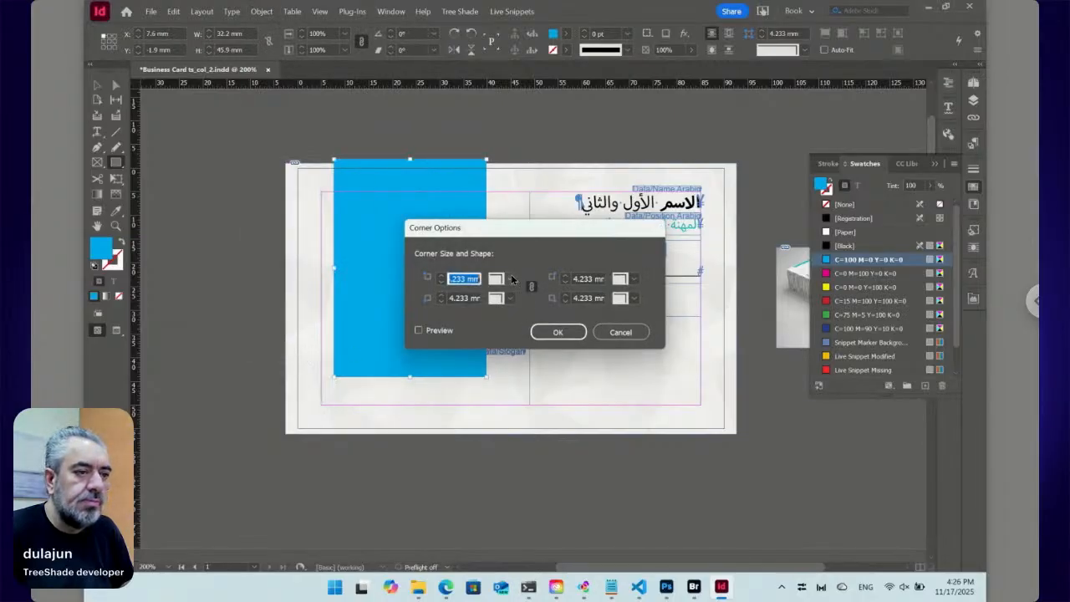
left_click(509, 279)
left_click(506, 355)
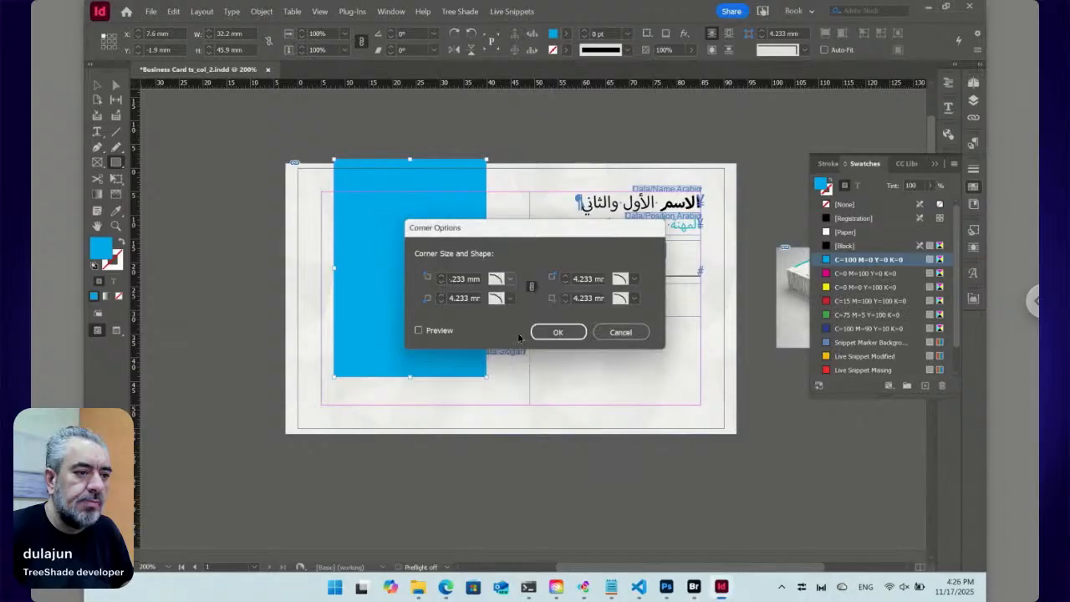
left_click(430, 331)
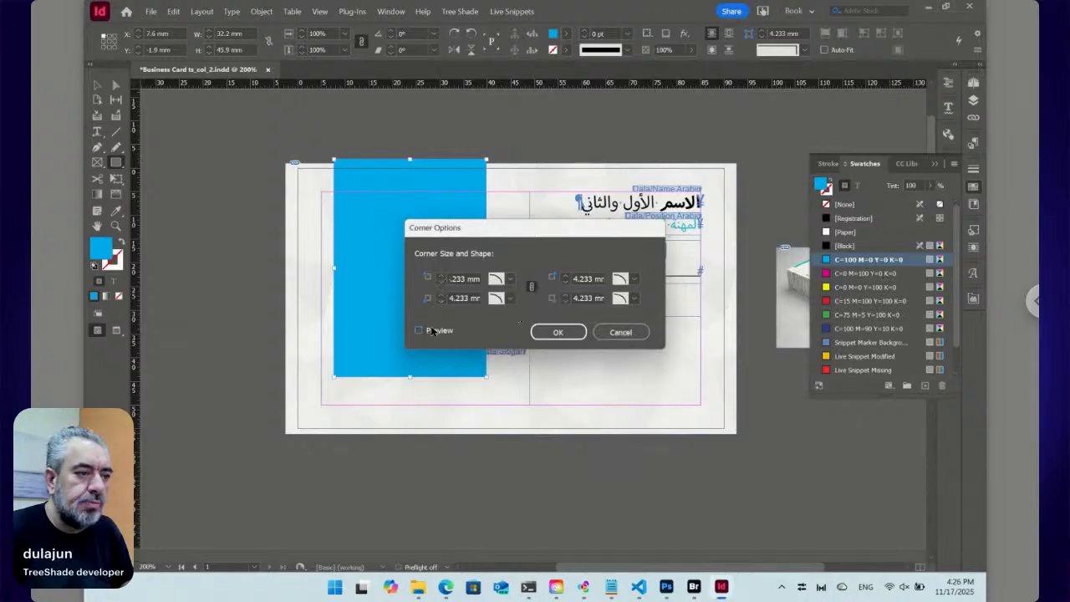
left_click(441, 282)
left_click(558, 331)
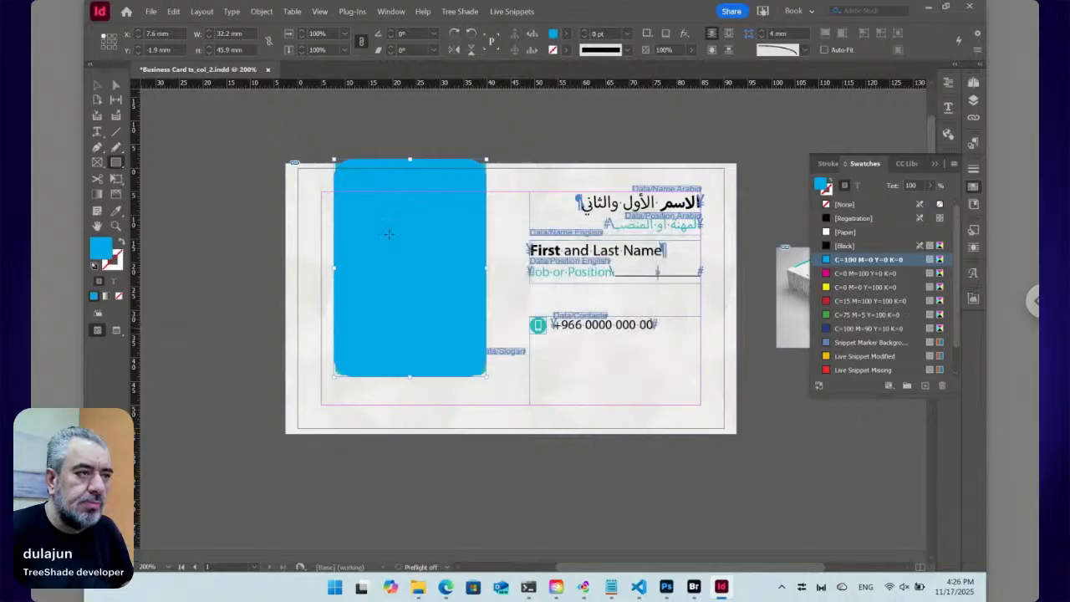
left_click(97, 84)
left_click_drag(411, 158, 410, 127)
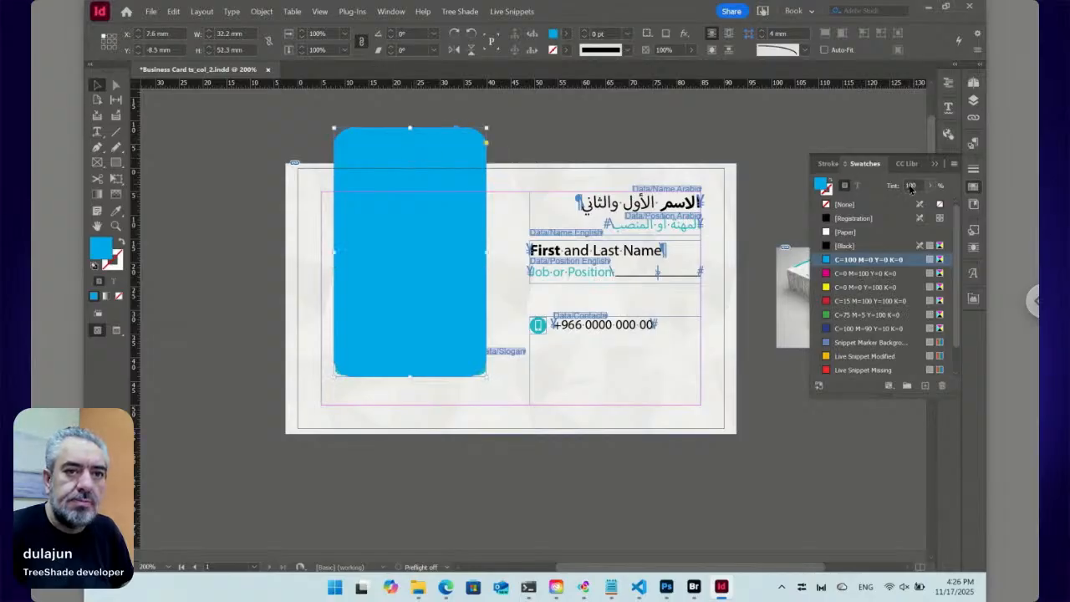
Create a CMYK process swatch C=100 M=23 Y=50 K=0 and apply it to the rectangle.
left_click(955, 165)
left_click(893, 167)
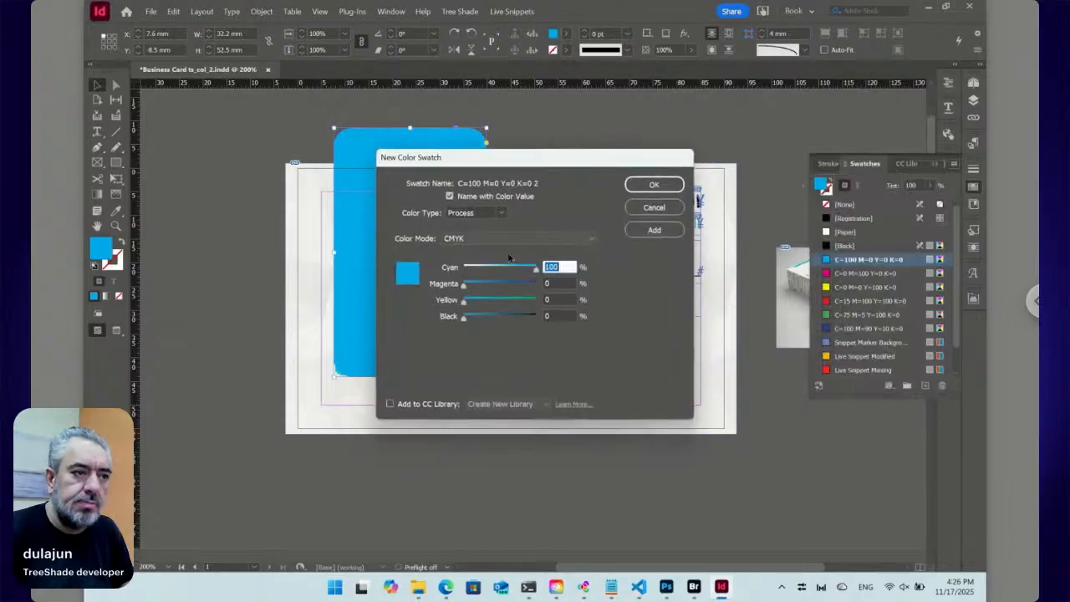
left_click(479, 286)
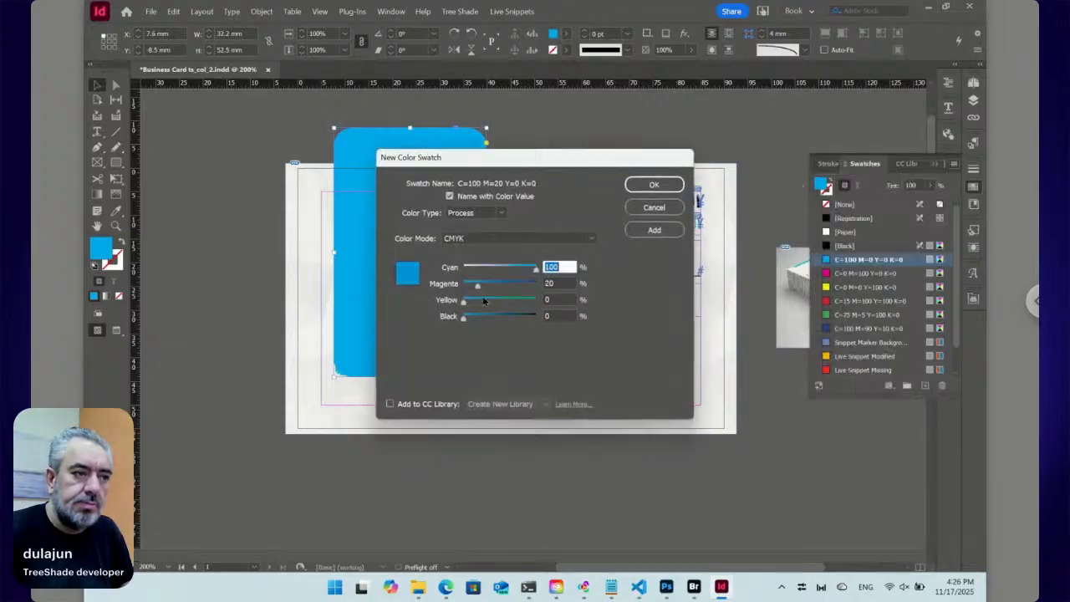
left_click(472, 318)
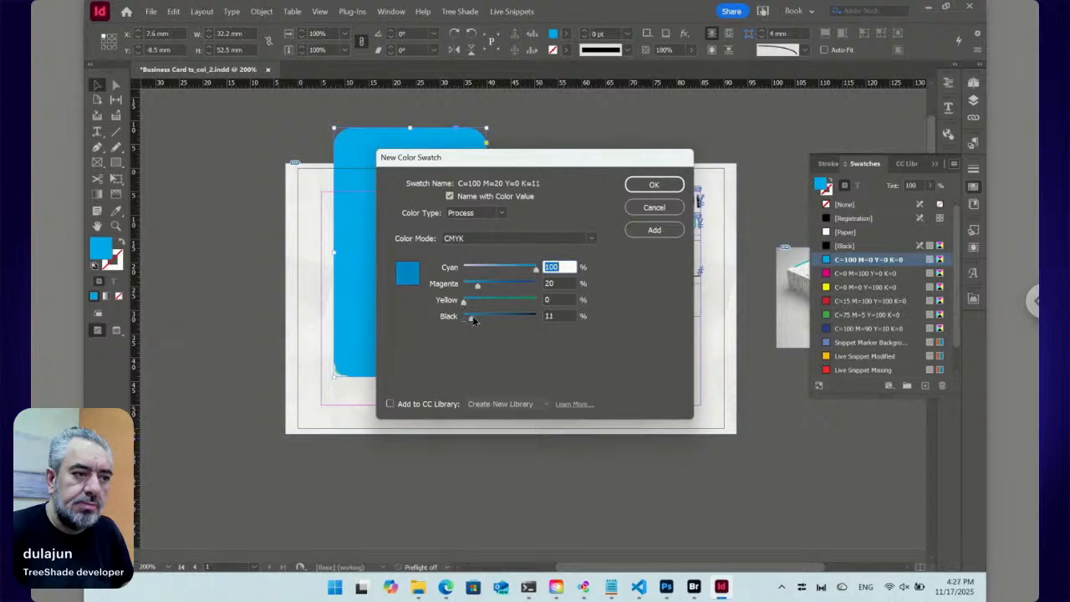
left_click_drag(479, 289, 450, 313)
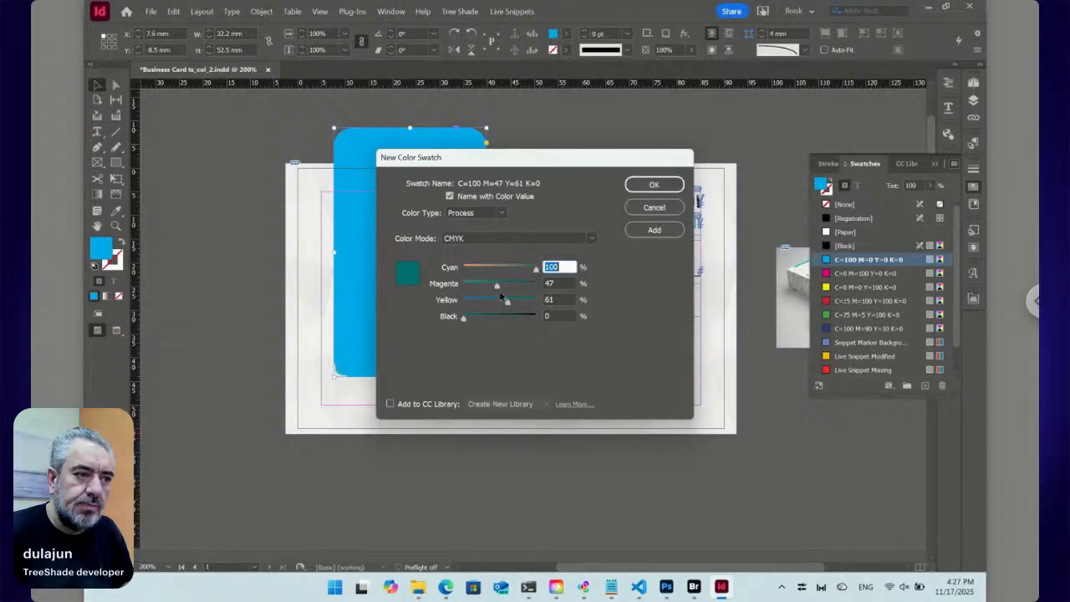
mouse_move(497, 286)
left_mouse_down()
mouse_move(502, 307)
mouse_move(480, 287)
left_mouse_up()
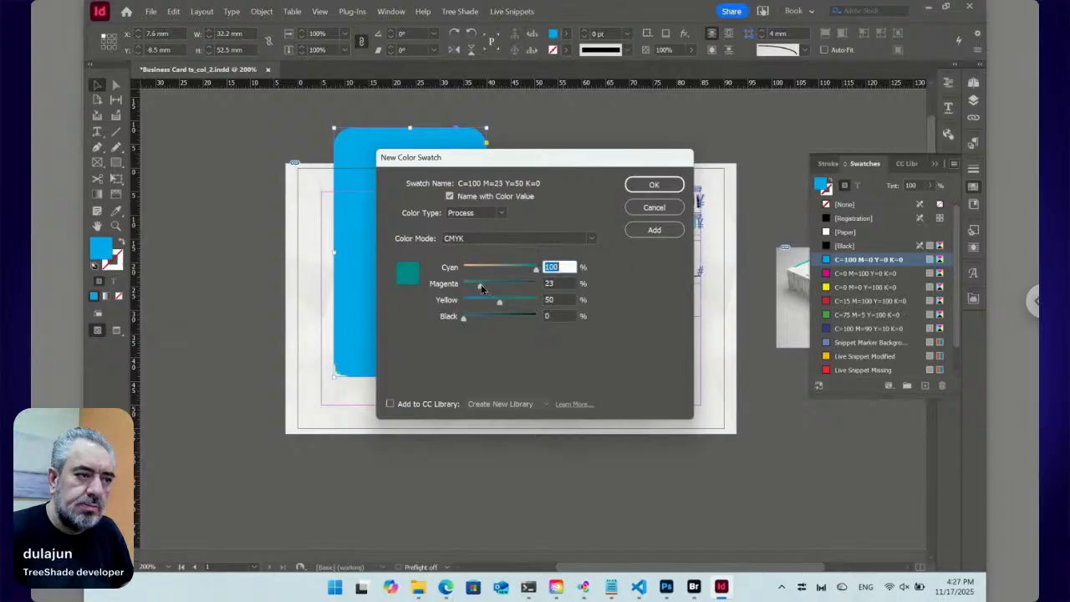
left_click(633, 189)
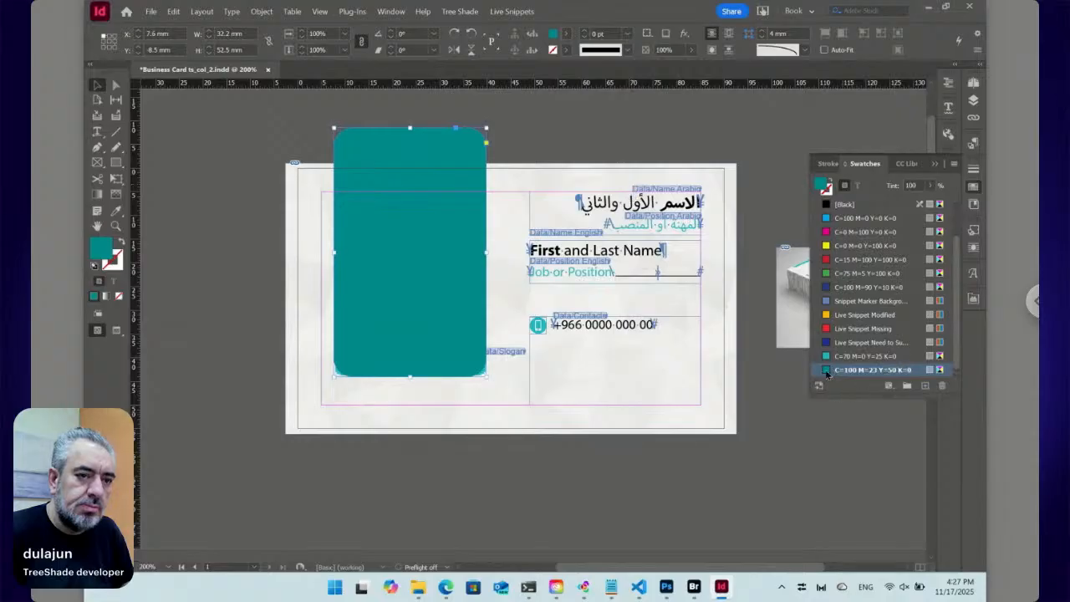
Redefine the rectangle's swatch as C=16 M=23 Y=61 K=25 and send the rectangle behind the card's artwork.
double_click(869, 370)
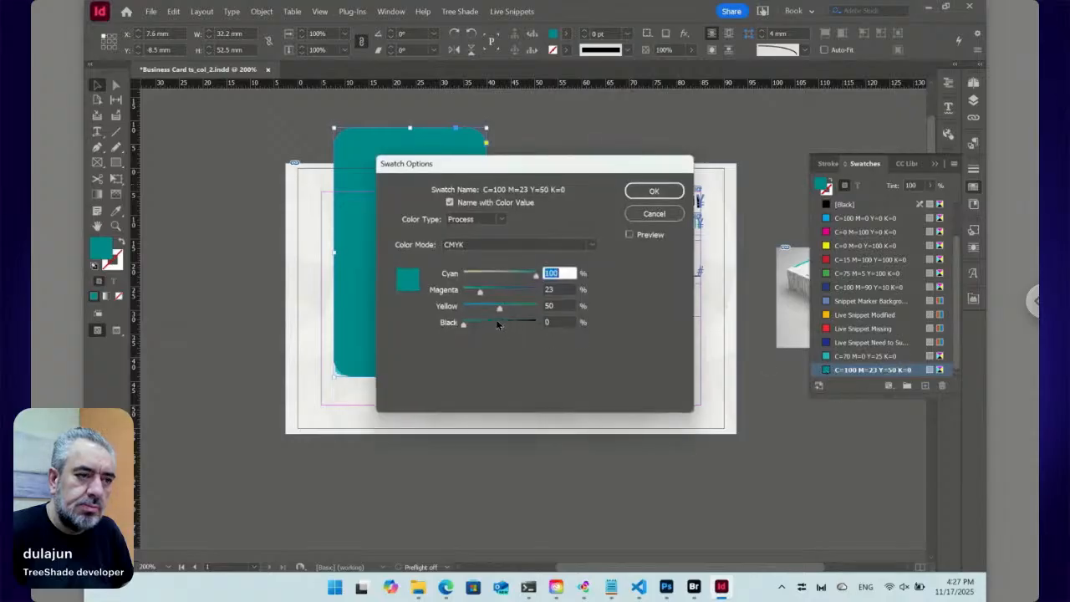
left_click_drag(482, 276, 480, 276)
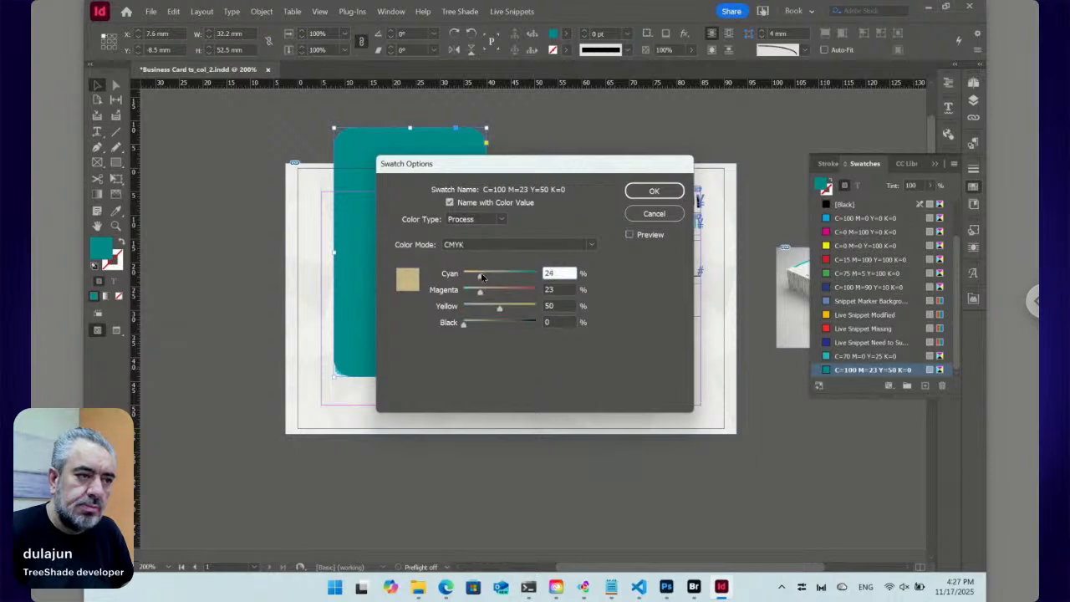
left_click(478, 325)
left_click_drag(478, 327, 478, 281)
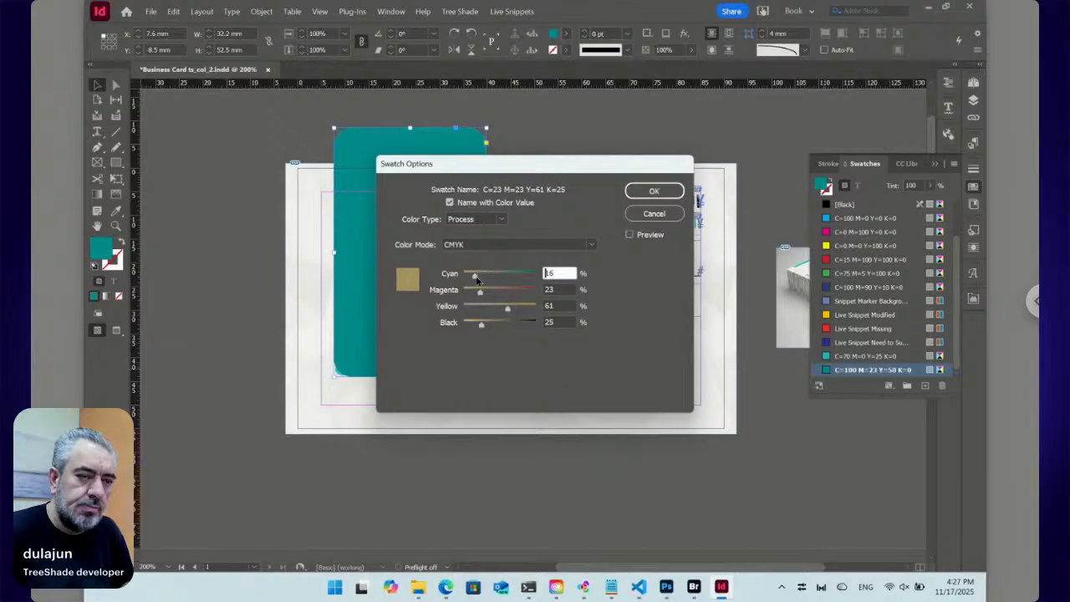
left_click(649, 192)
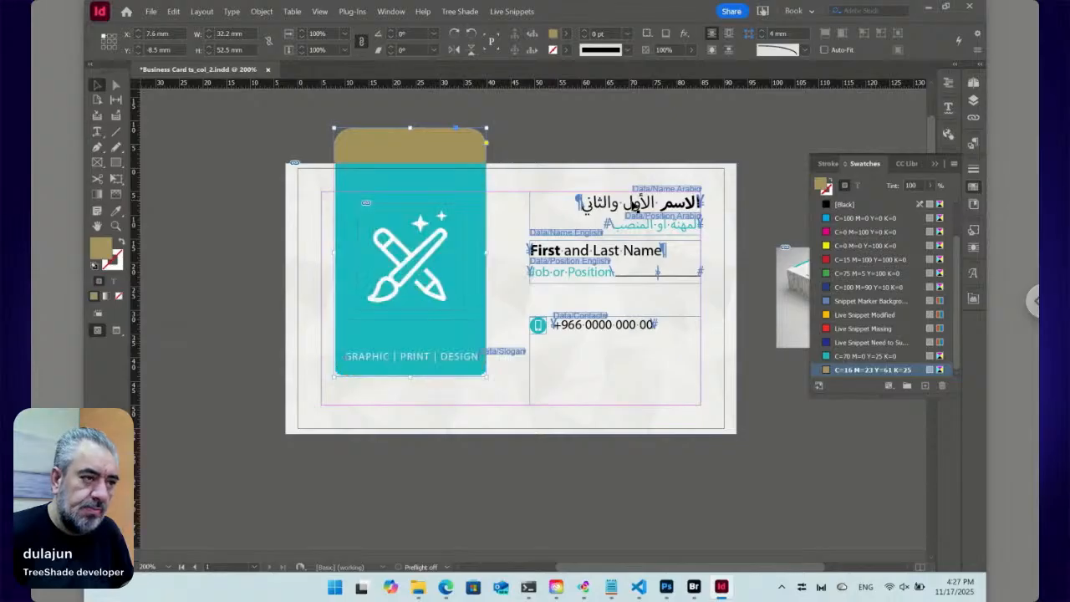
Delete the card's full-size background artwork that contains the teal logo panel.
left_click(504, 184)
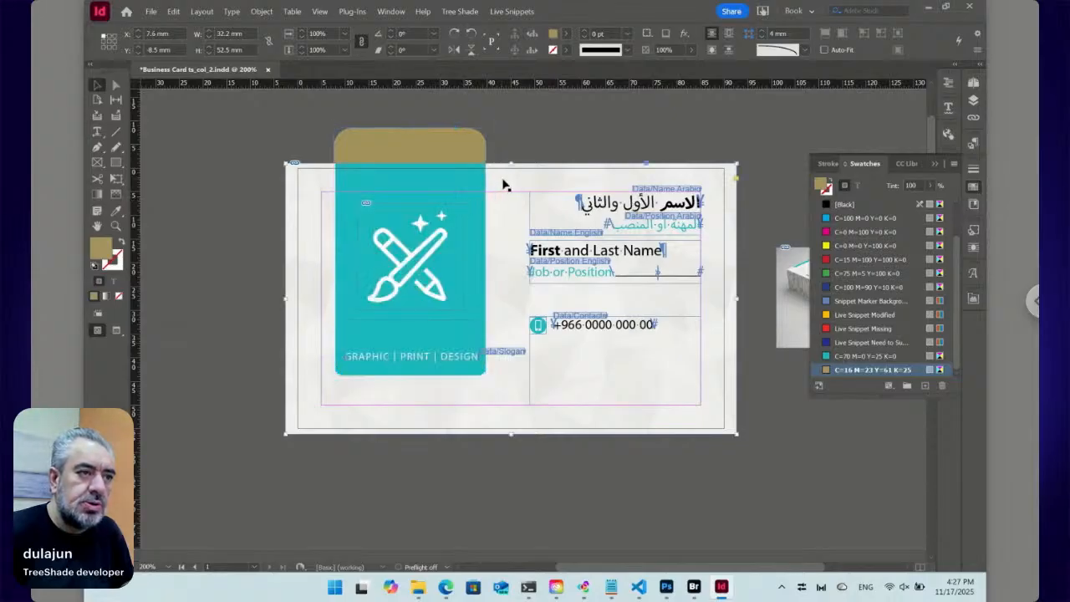
key("Delete")
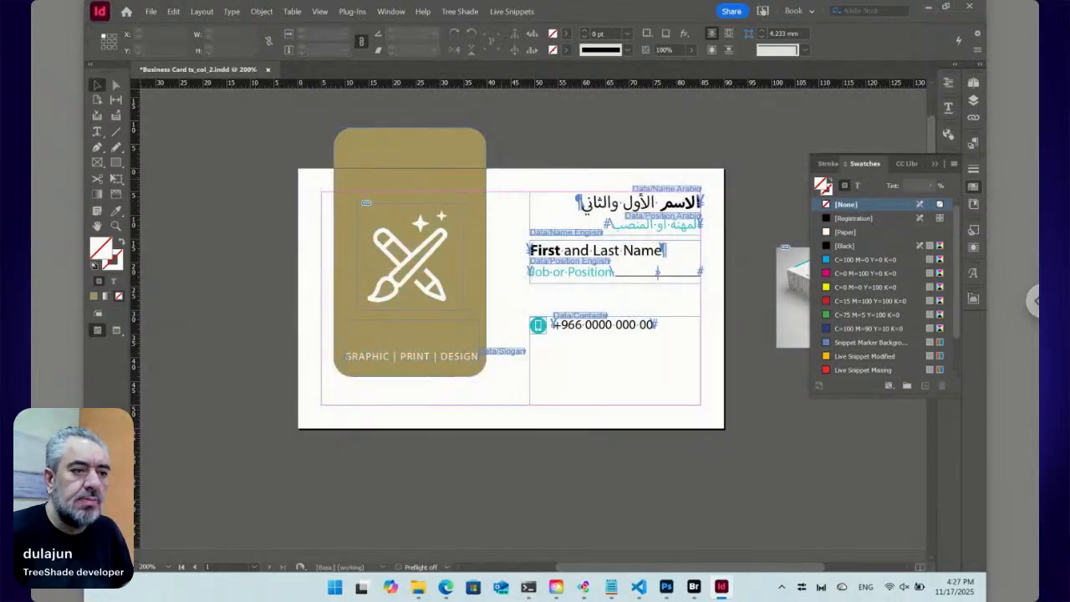
Delete the teal C=70 M=0 Y=25 K=0 swatch used by the Arabic position text, replacing it with C=16 M=23 Y=61 K=25.
double_click(645, 235)
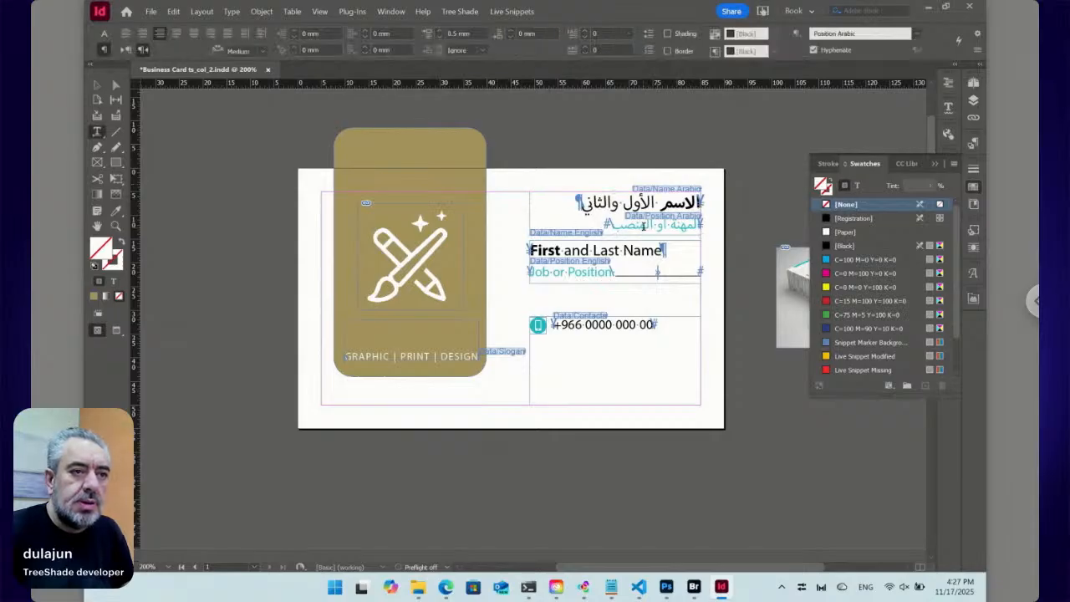
left_click(925, 386)
left_click(941, 386)
left_click(609, 286)
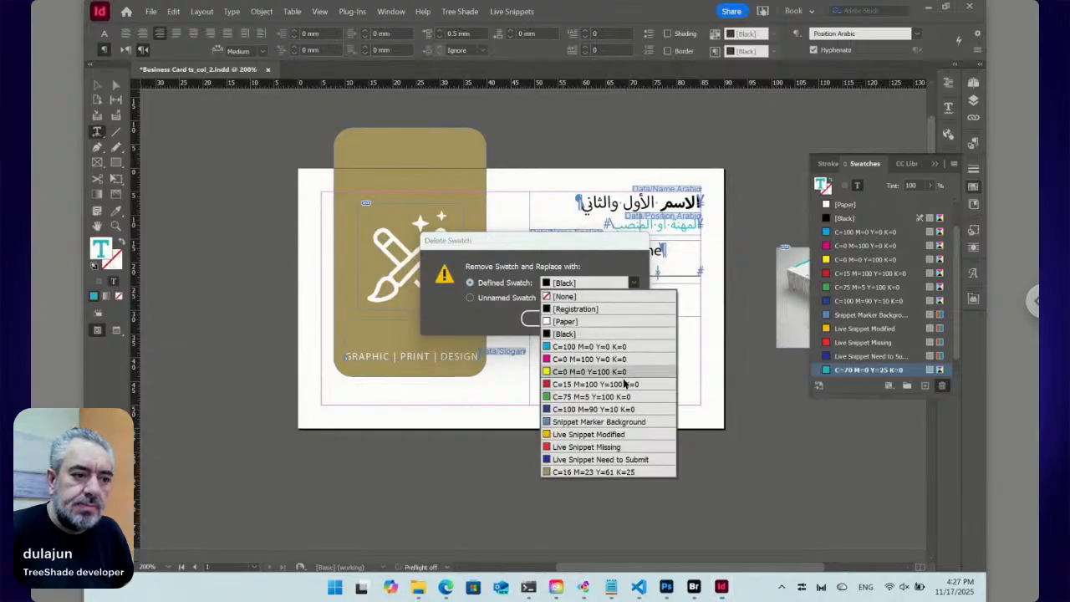
left_click(611, 471)
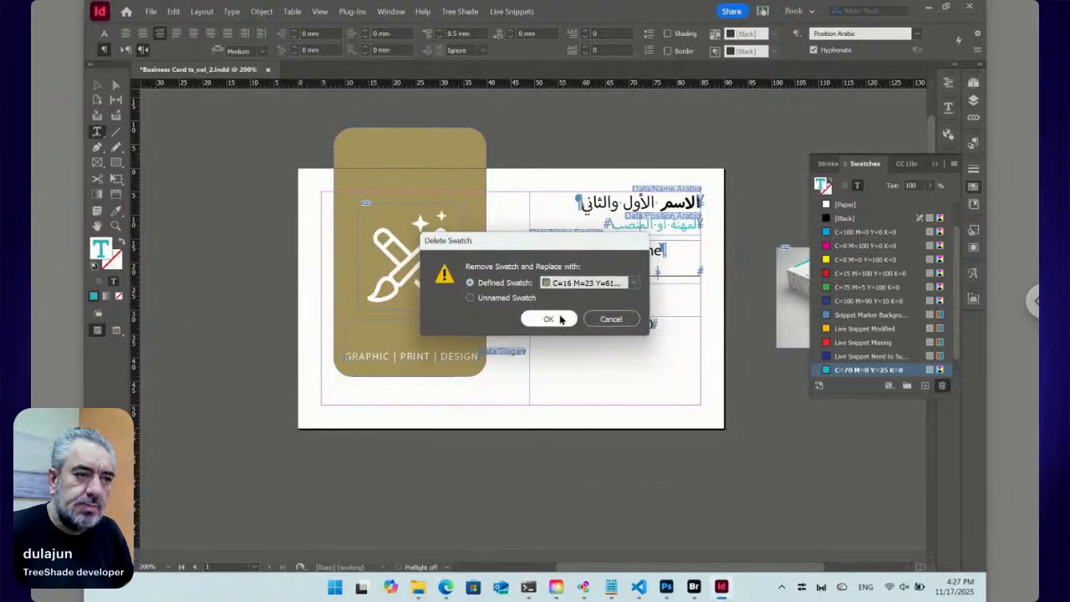
left_click(549, 319)
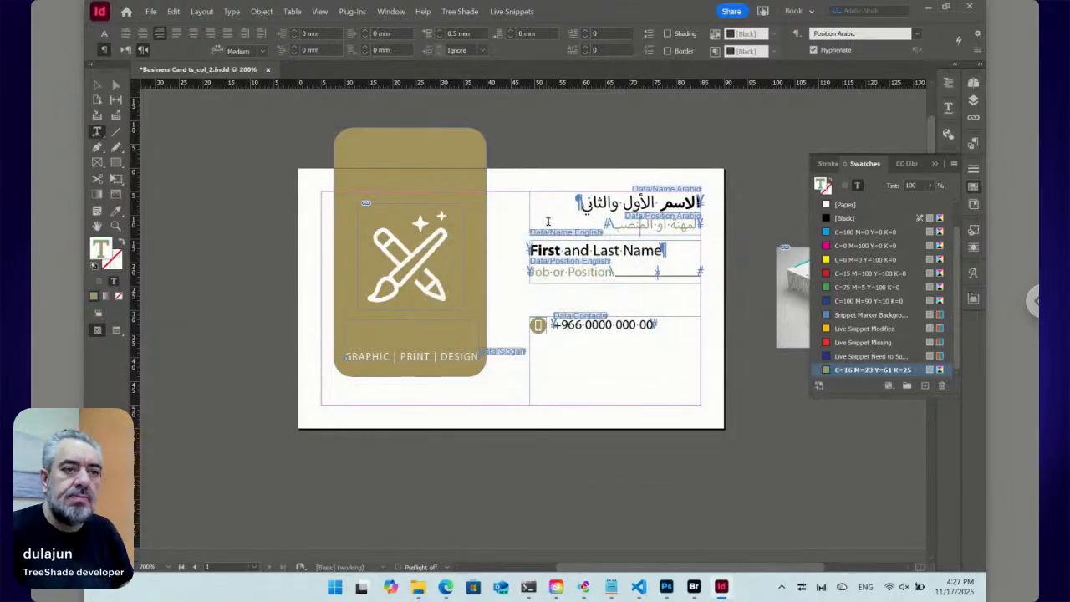
Check which paragraph styles the Arabic and English position lines use.
left_click(973, 187)
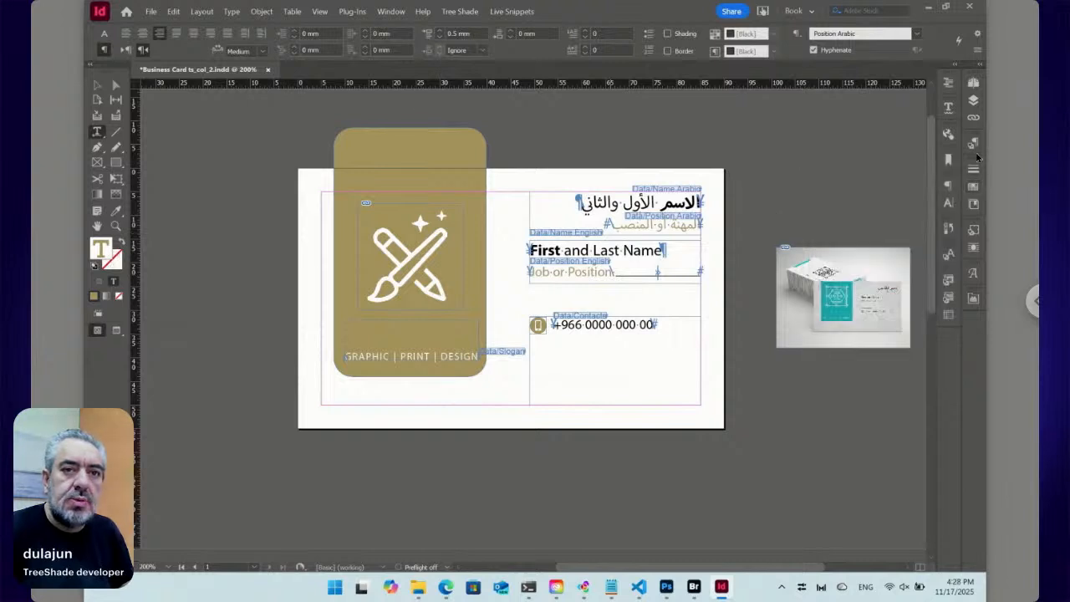
left_click(974, 146)
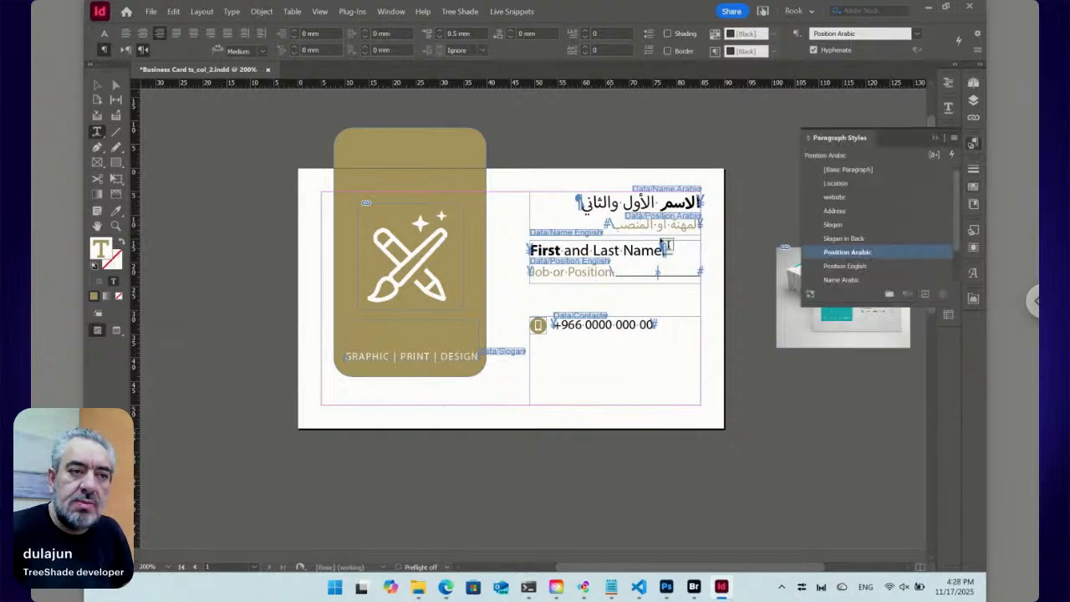
left_click(591, 274)
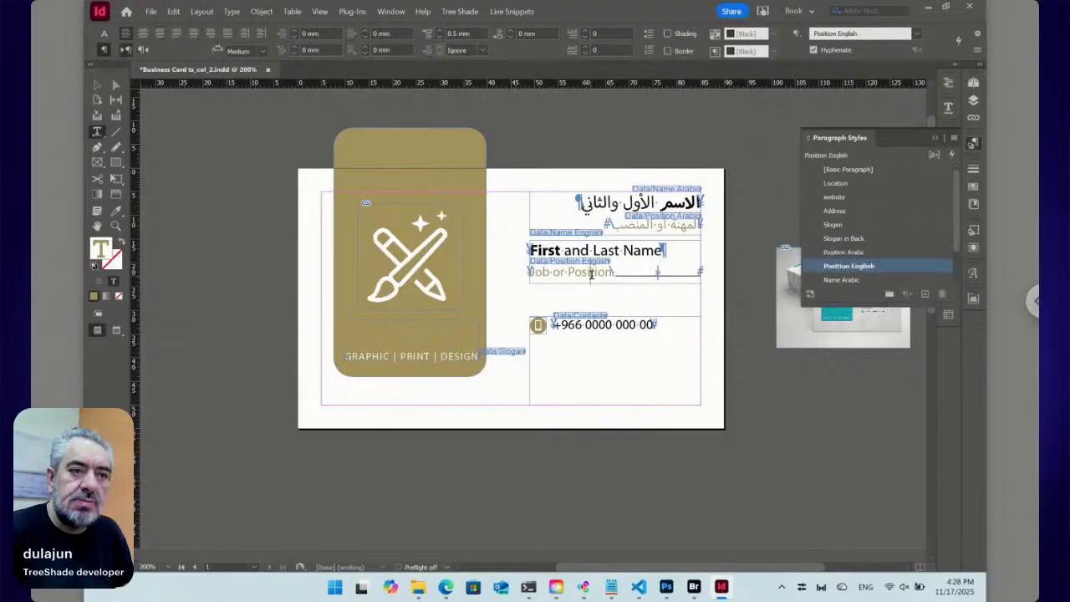
left_click(973, 144)
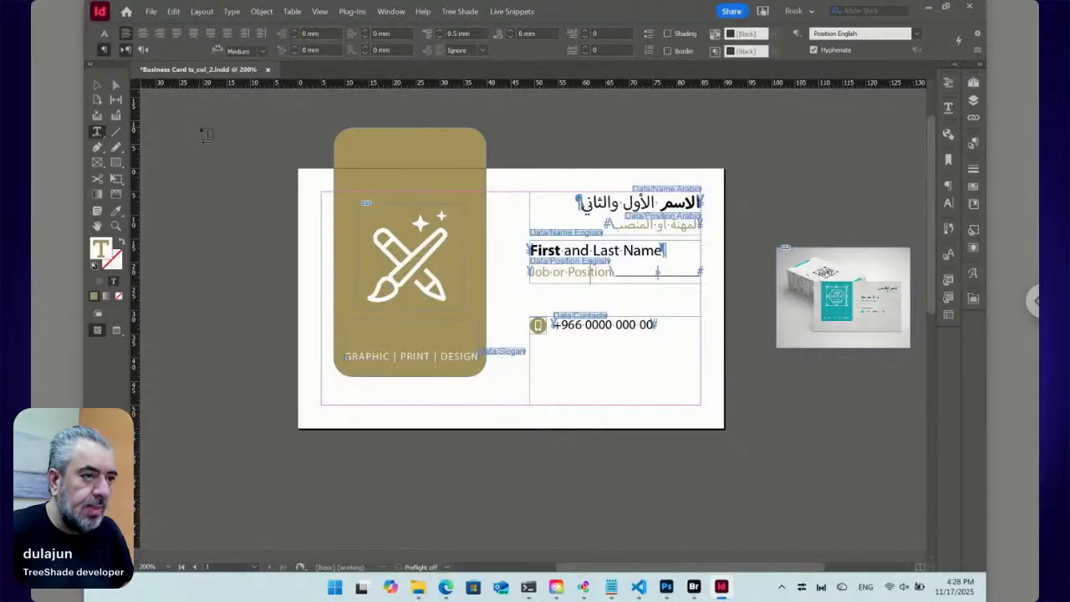
Save the business card document, decline checking it in, and close it.
key("ctrl+s")
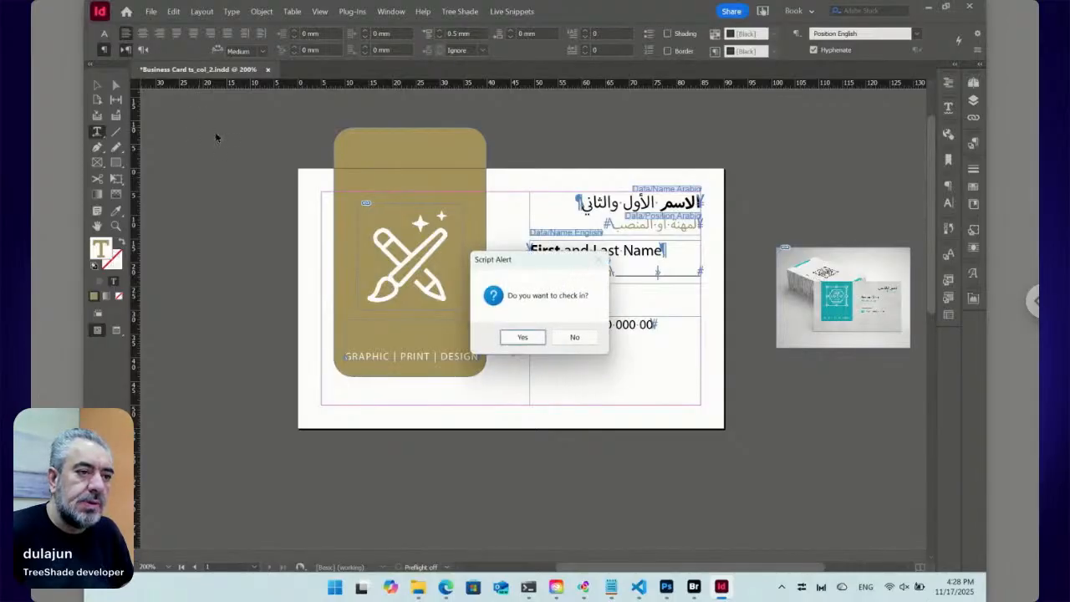
left_click(575, 336)
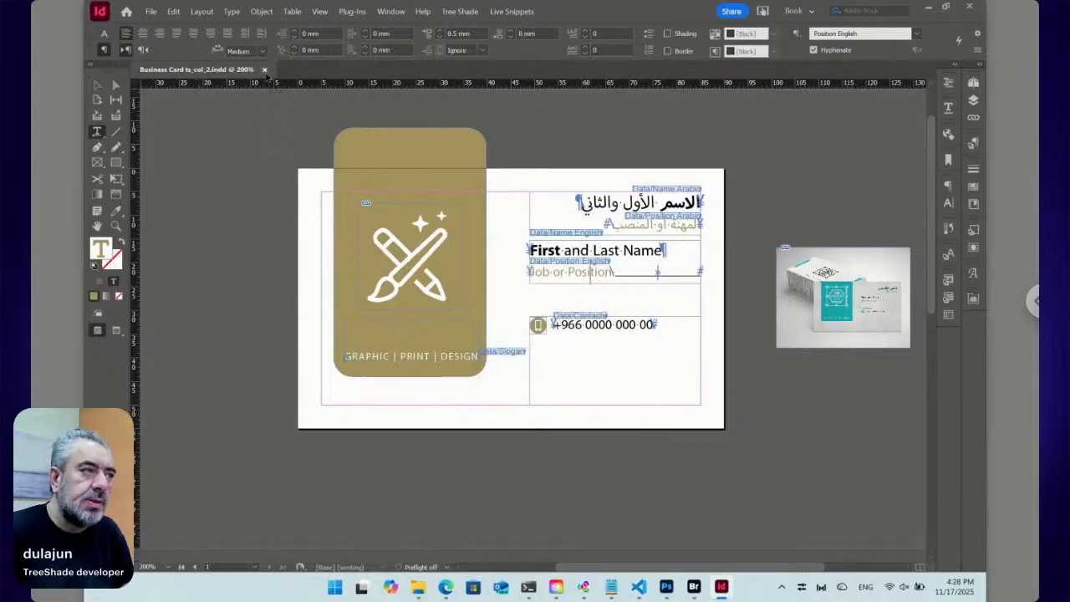
left_click(264, 70)
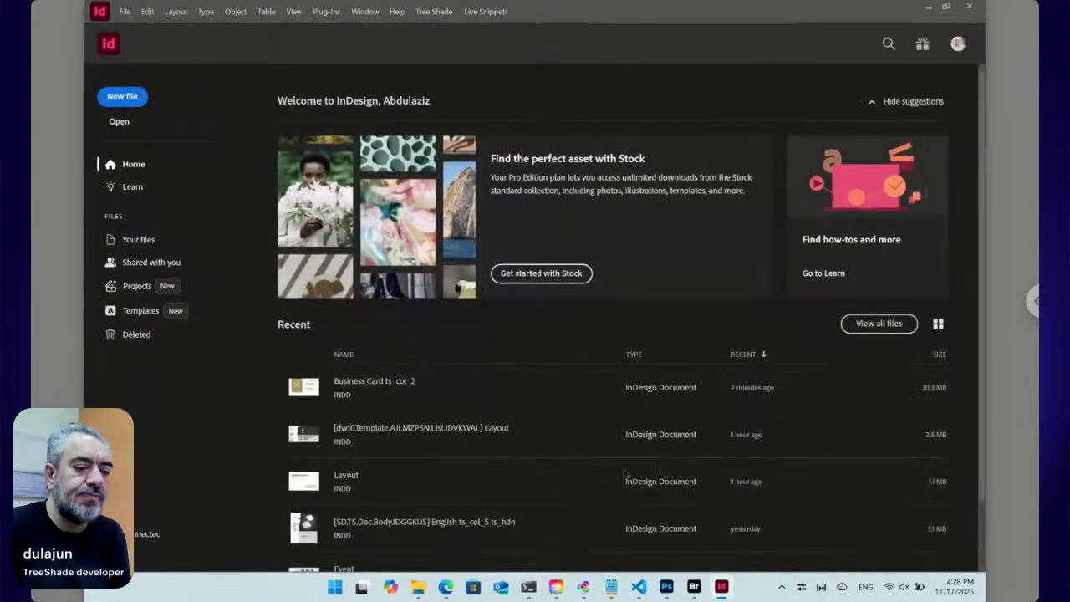
Switch to Bridge, compare the names, labels and modification dates of the Business Card files in Versions, and return to the Workshop folder.
left_click(694, 588)
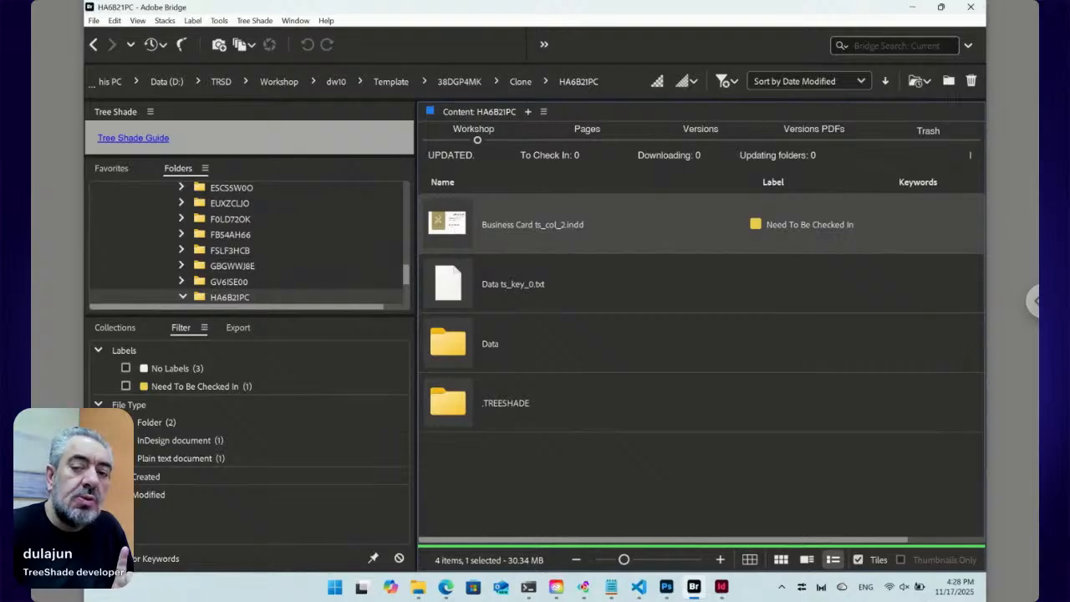
left_click(702, 140)
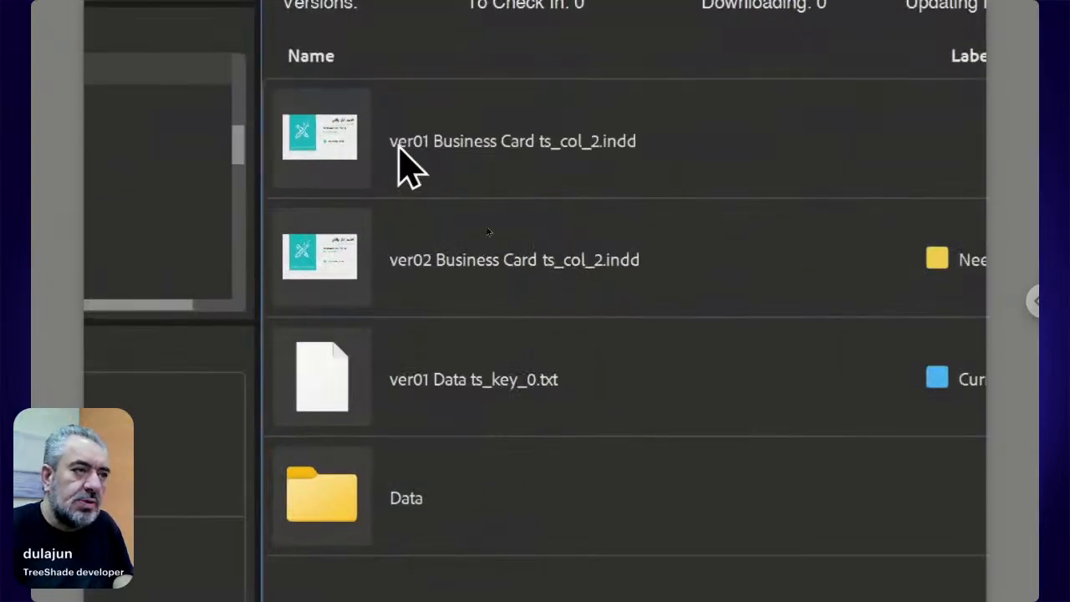
left_click(400, 156)
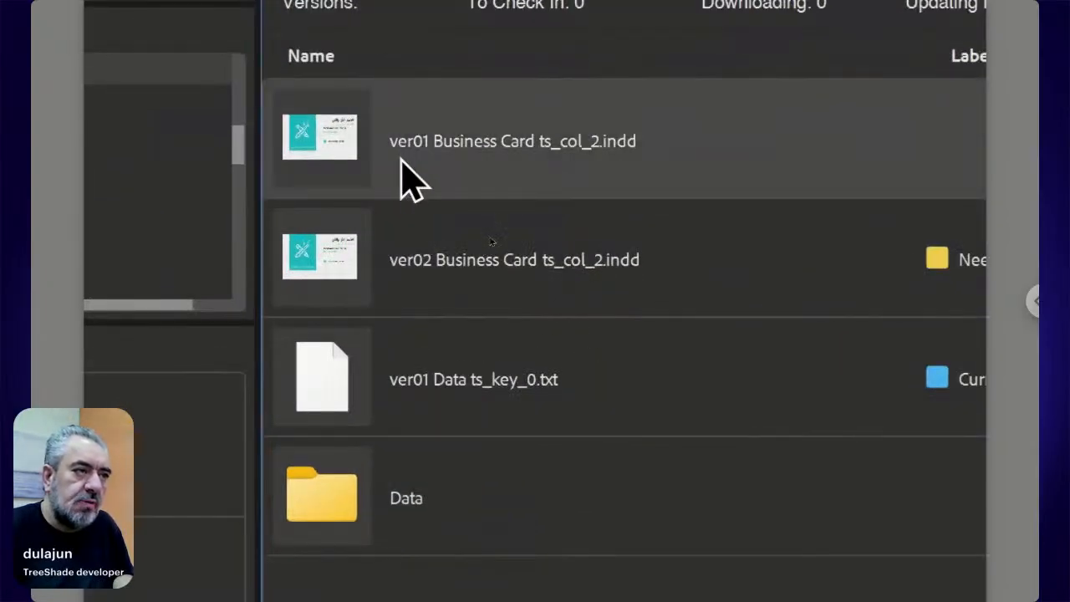
left_click(413, 265)
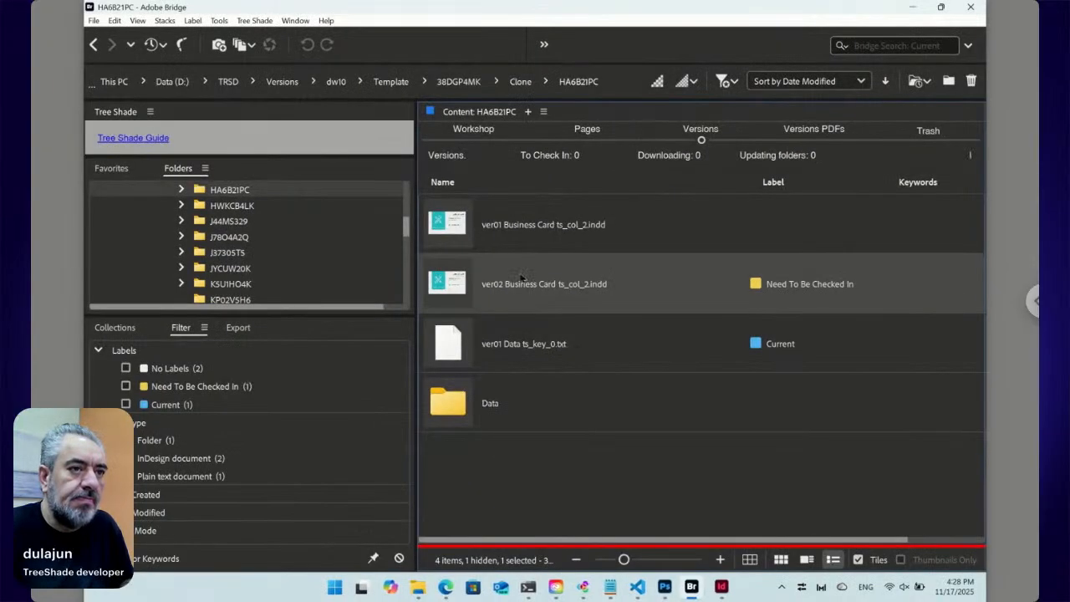
left_click_drag(741, 188, 656, 184)
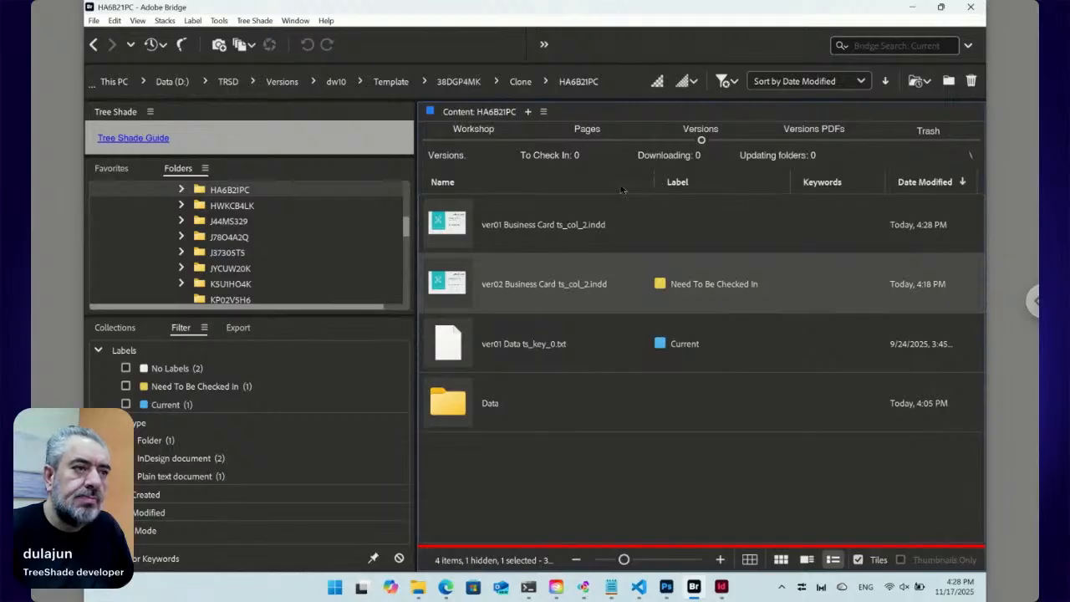
left_click(477, 141)
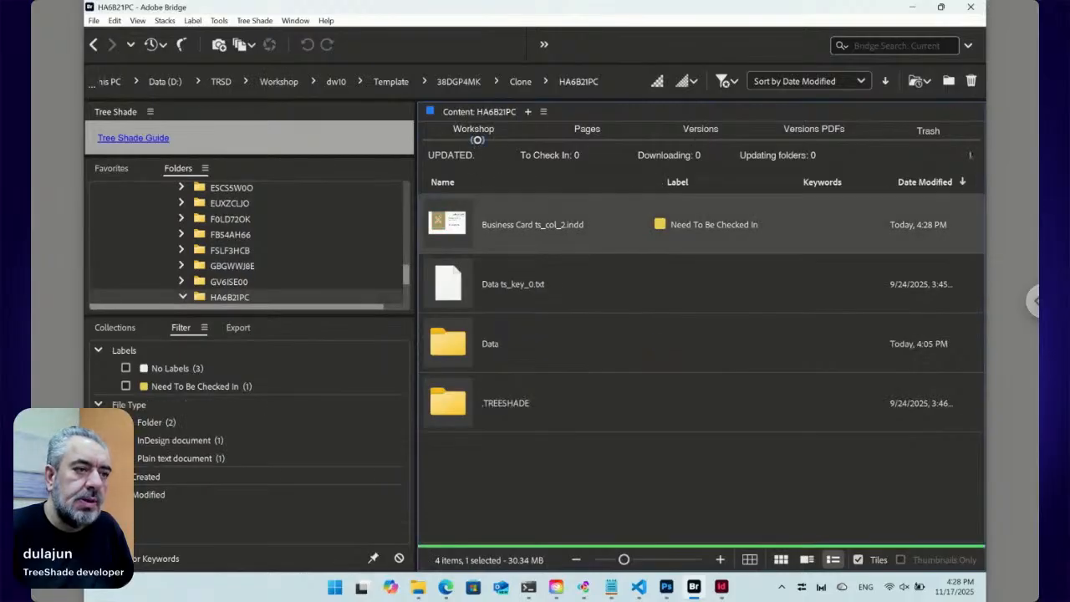
Compare the Business Card file in Workshop with the ver01 and ver02 files in Versions, including their labels and dates.
left_click(702, 141)
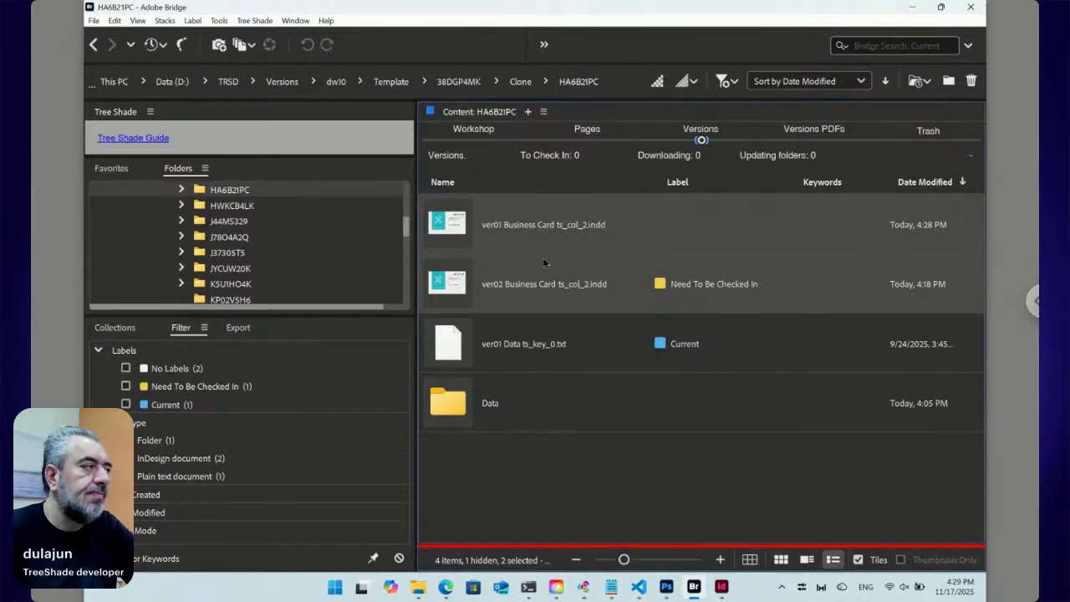
left_click(477, 140)
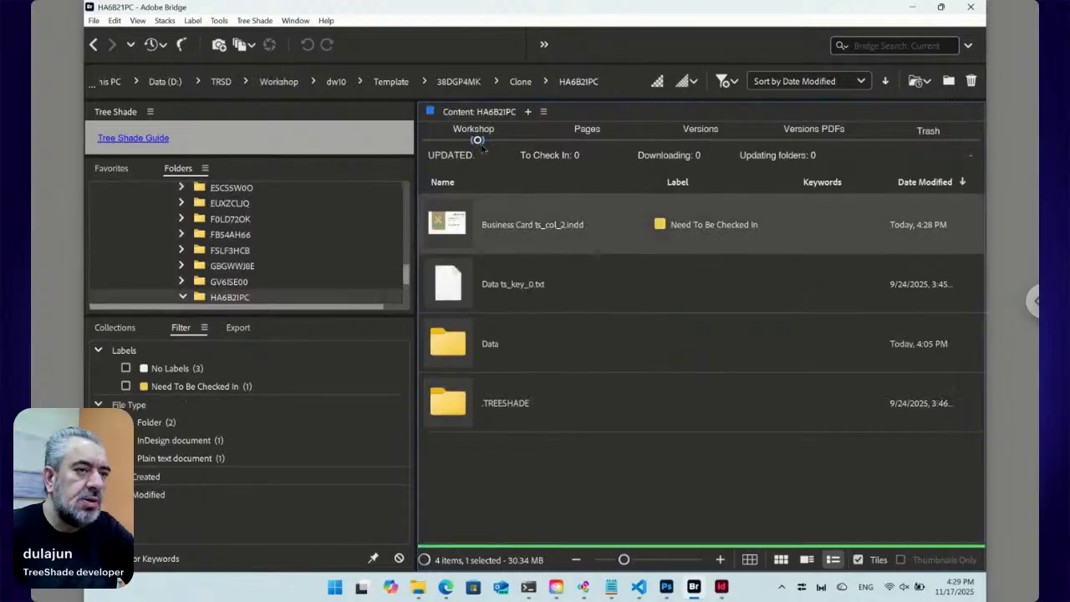
left_click(700, 142)
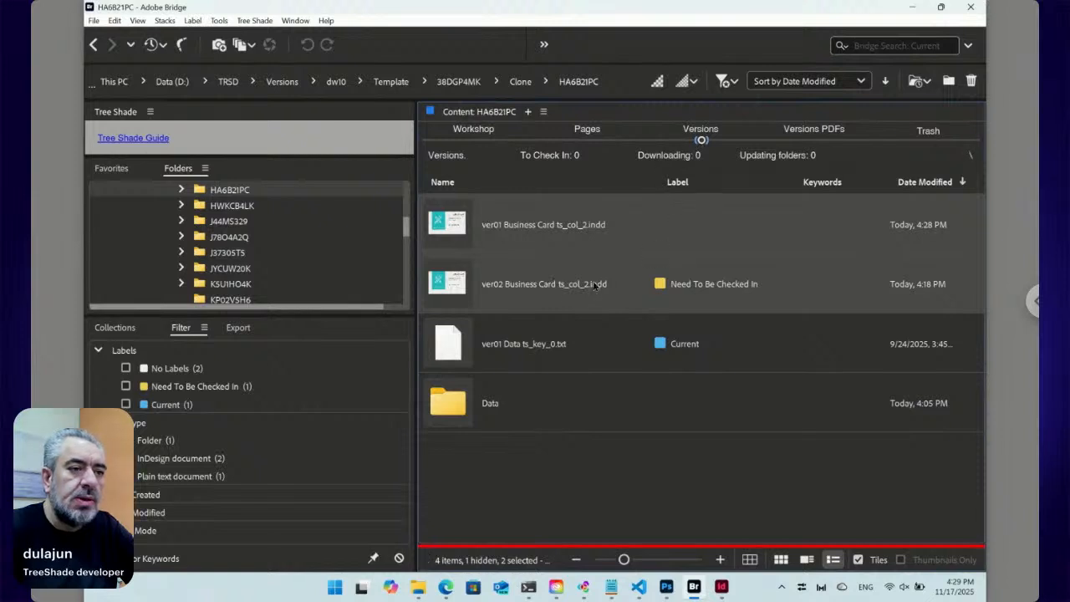
left_click(459, 289)
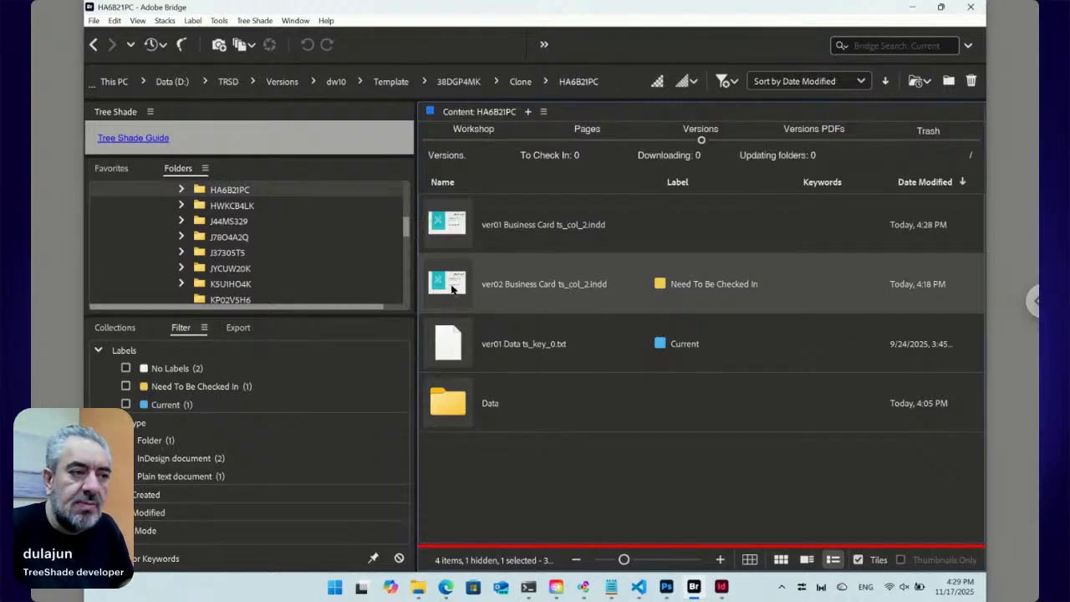
left_click(474, 139)
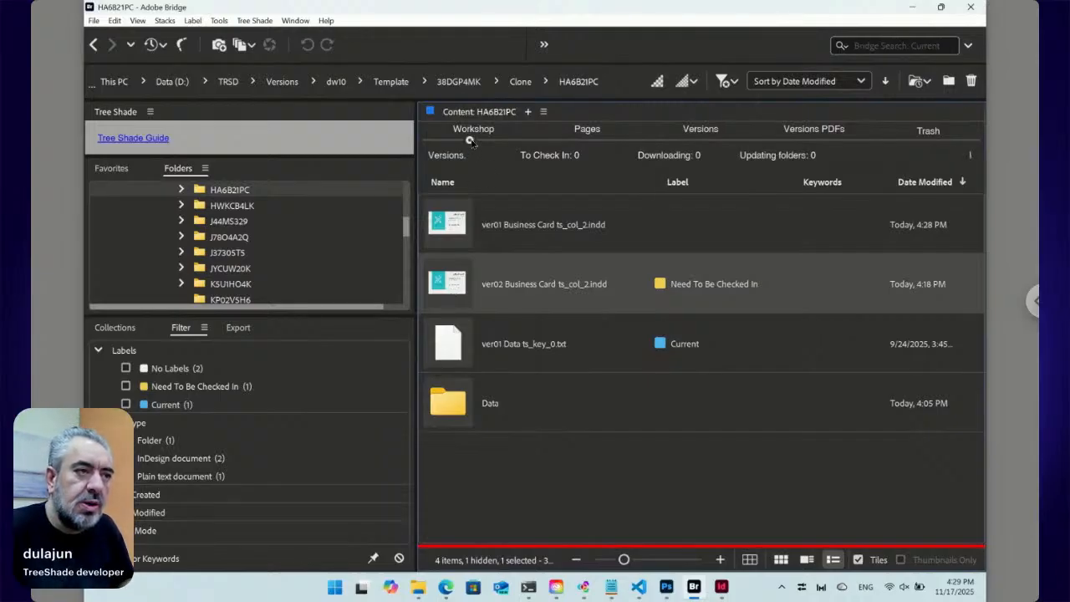
left_click(697, 142)
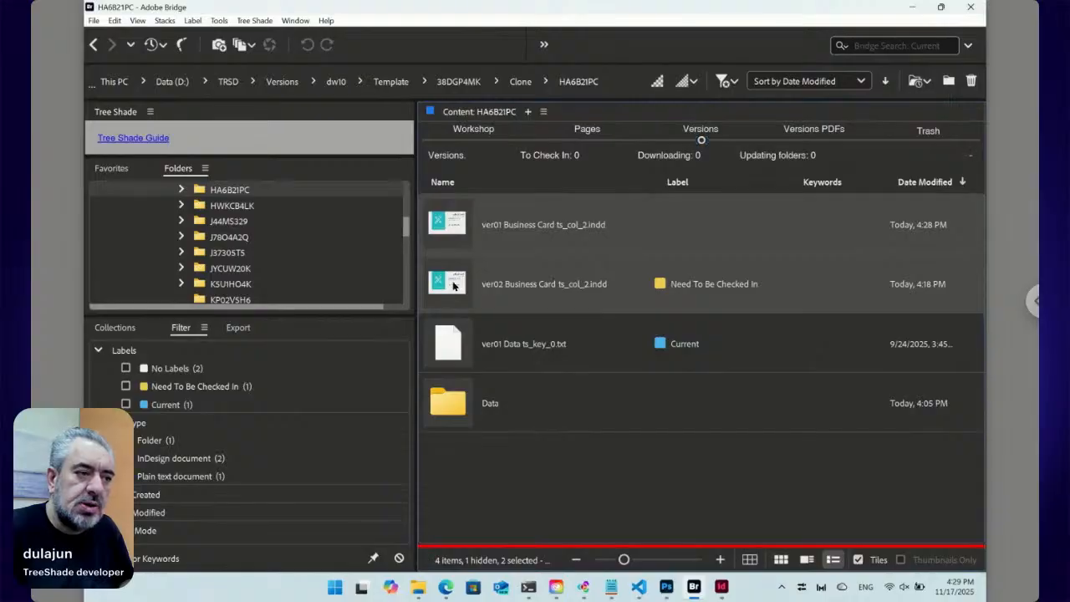
Check in ver02 Business Card ts_col_2.indd from Versions, declining to mark it as final.
left_click(454, 286)
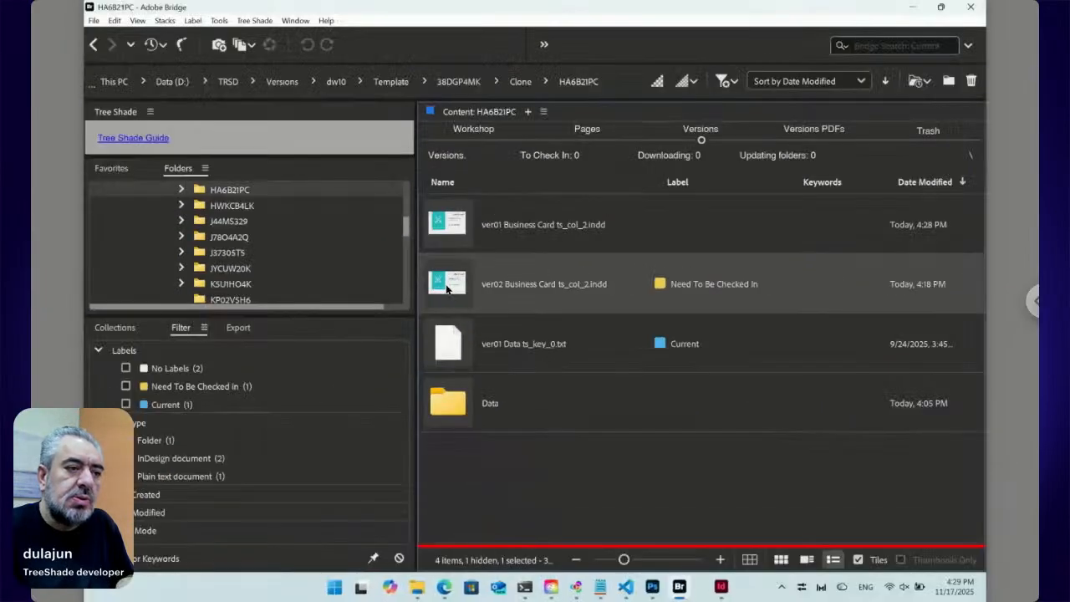
right_click(449, 286)
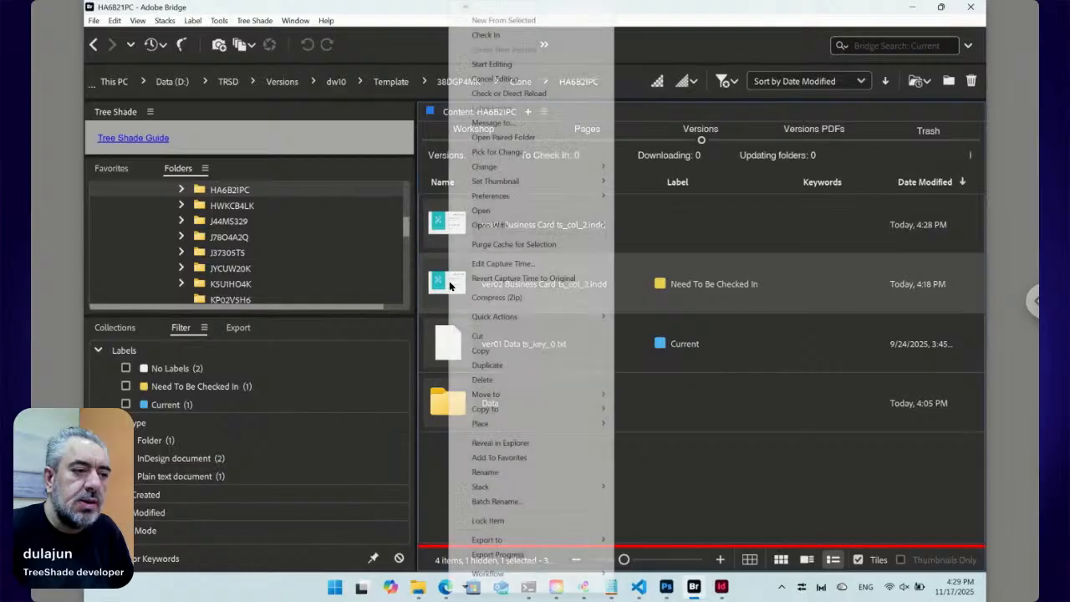
left_click(500, 36)
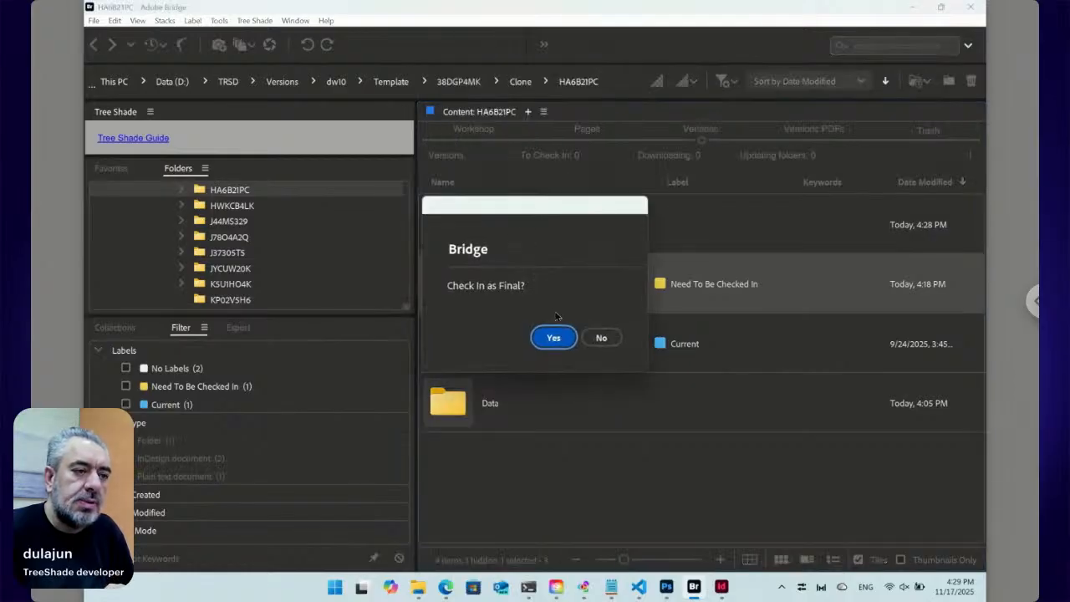
left_click(600, 338)
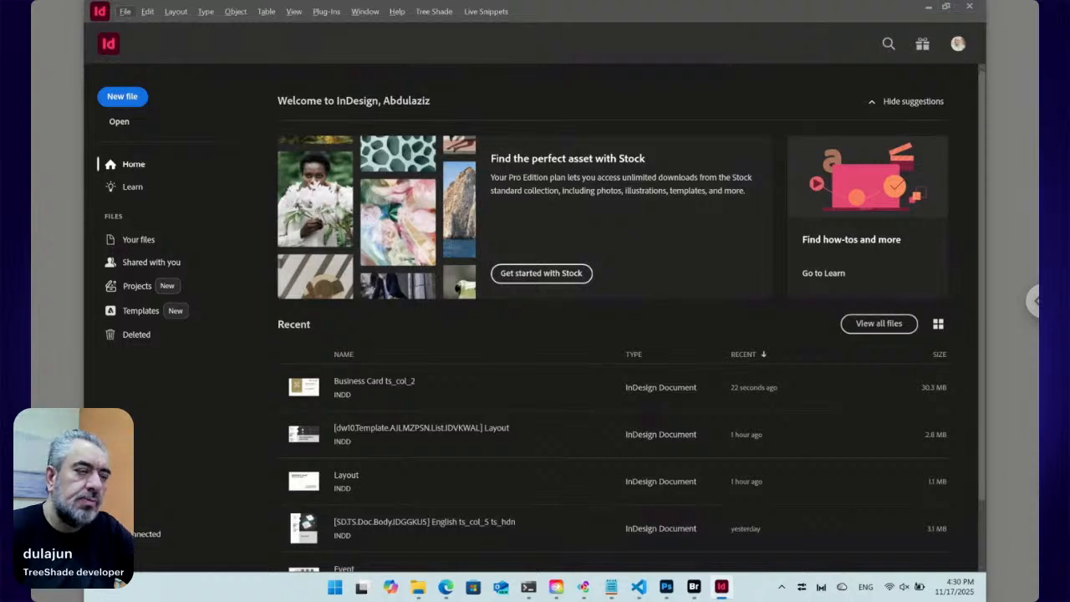
Return to Bridge and compare the Business Card entries in Versions PDFs, Versions and Workshop.
left_click(699, 591)
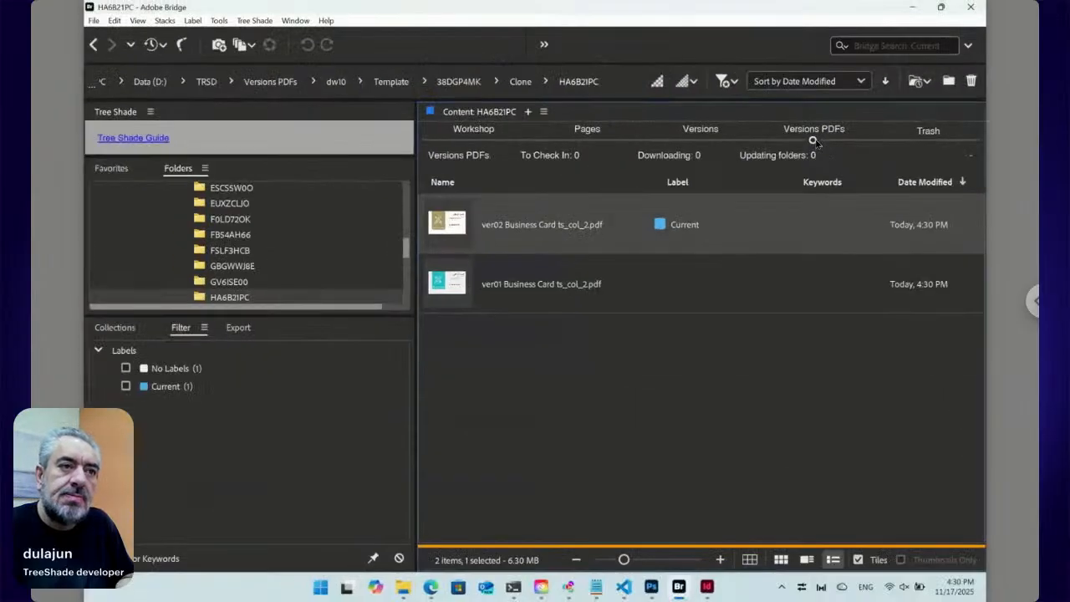
left_click(700, 140)
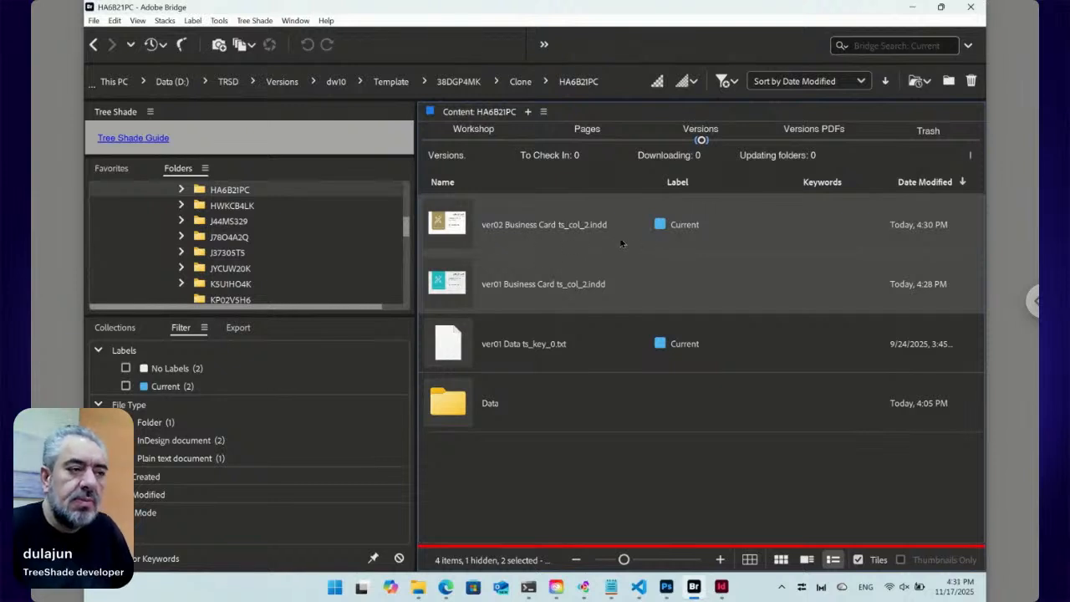
left_click(475, 135)
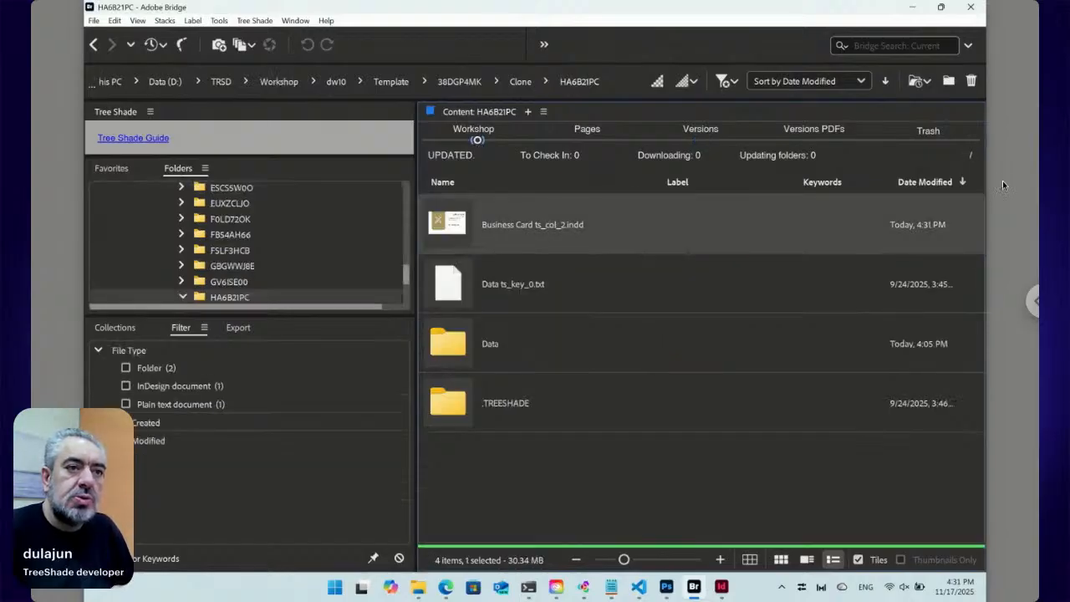
left_click(701, 142)
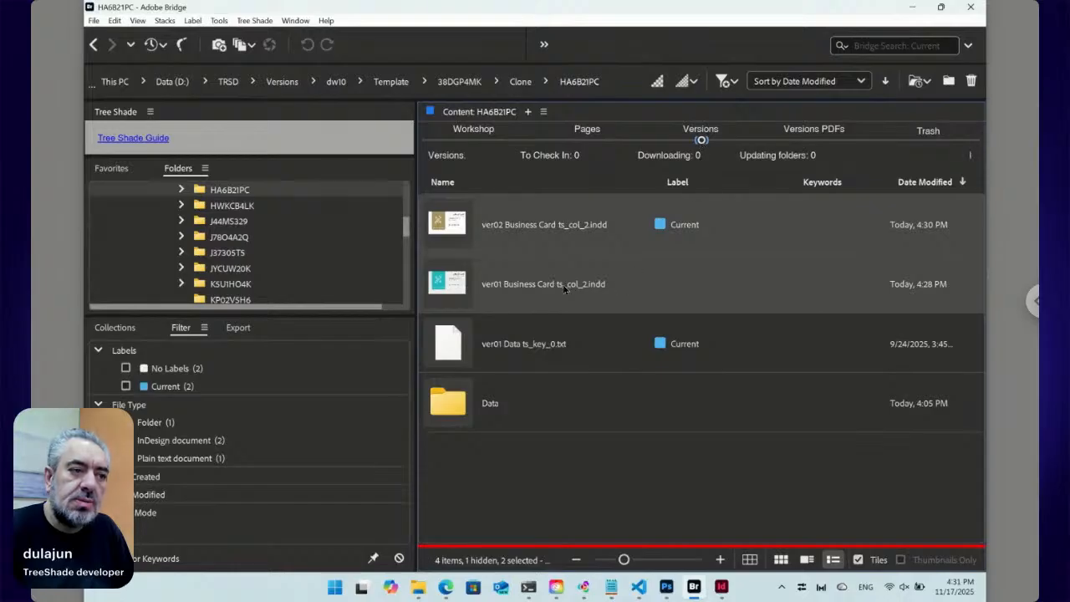
Open ver01 Business Card ts_col_2.indd from Versions, declining to set it as the current version for editing.
left_click(564, 285)
left_click(454, 289)
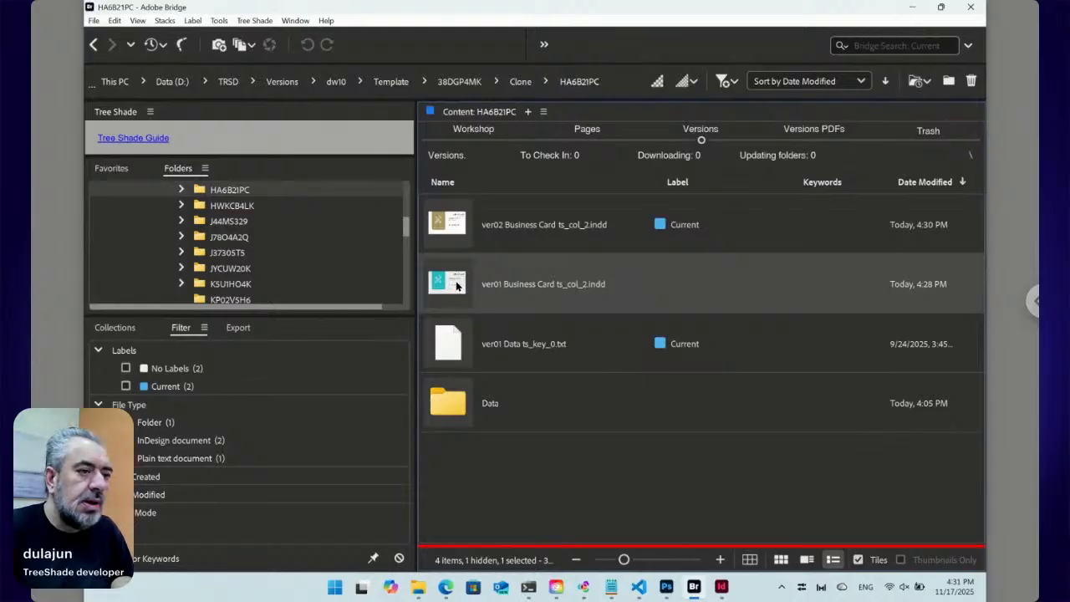
double_click(457, 286)
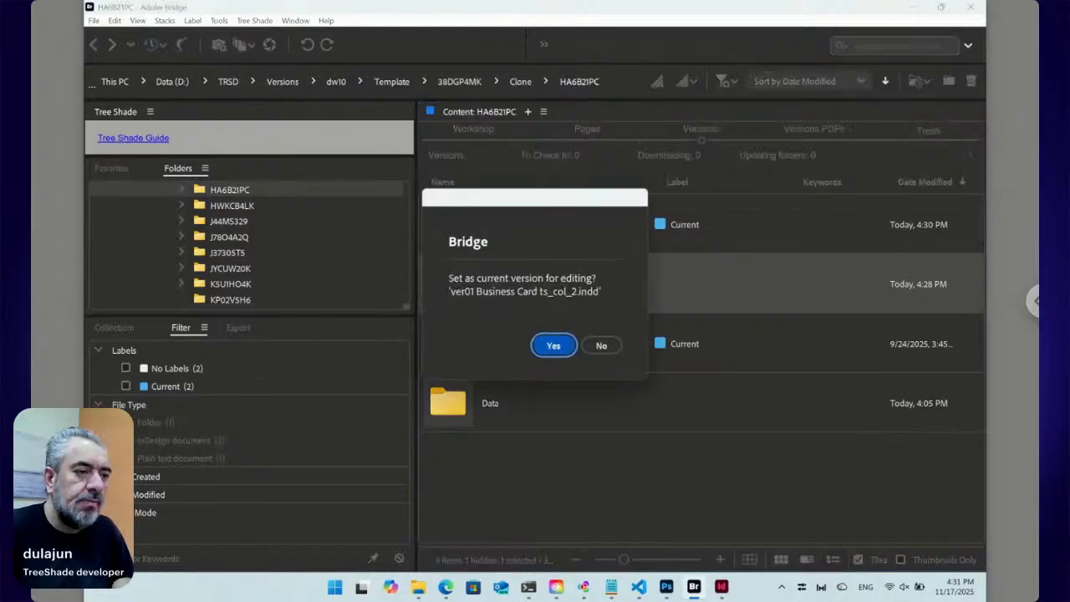
left_click_drag(485, 201, 574, 319)
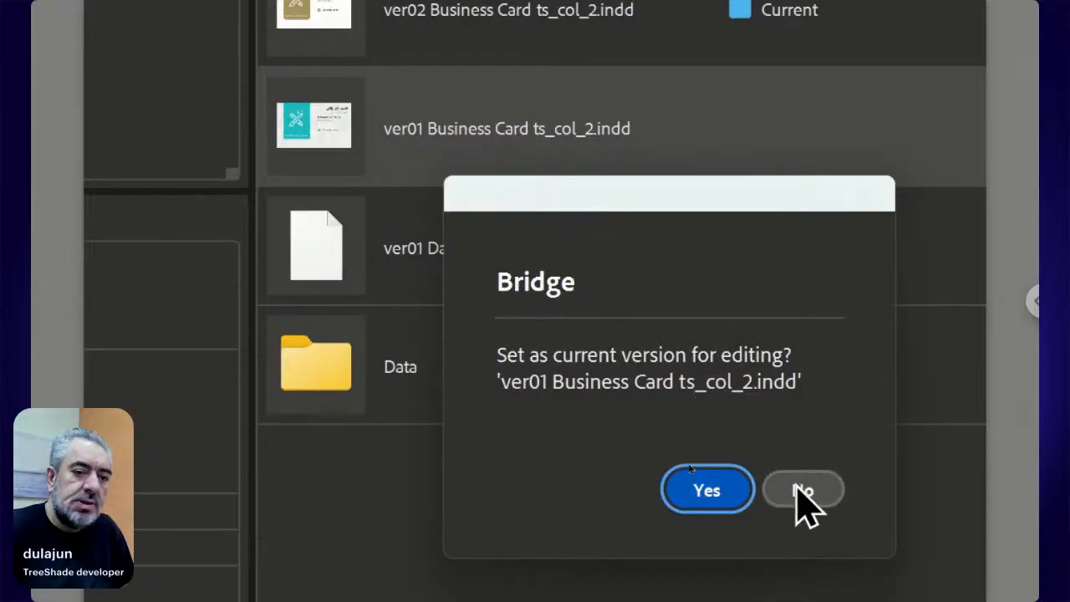
left_click(797, 491)
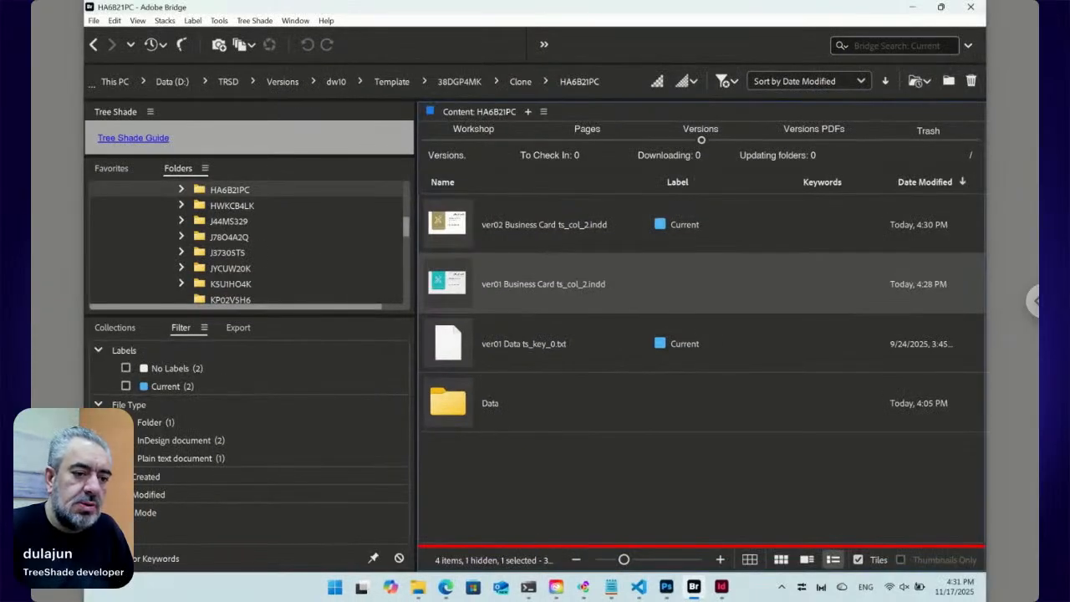
Switch to InDesign, view the untitled copy of the ver01 business card, and close it.
left_click(723, 589)
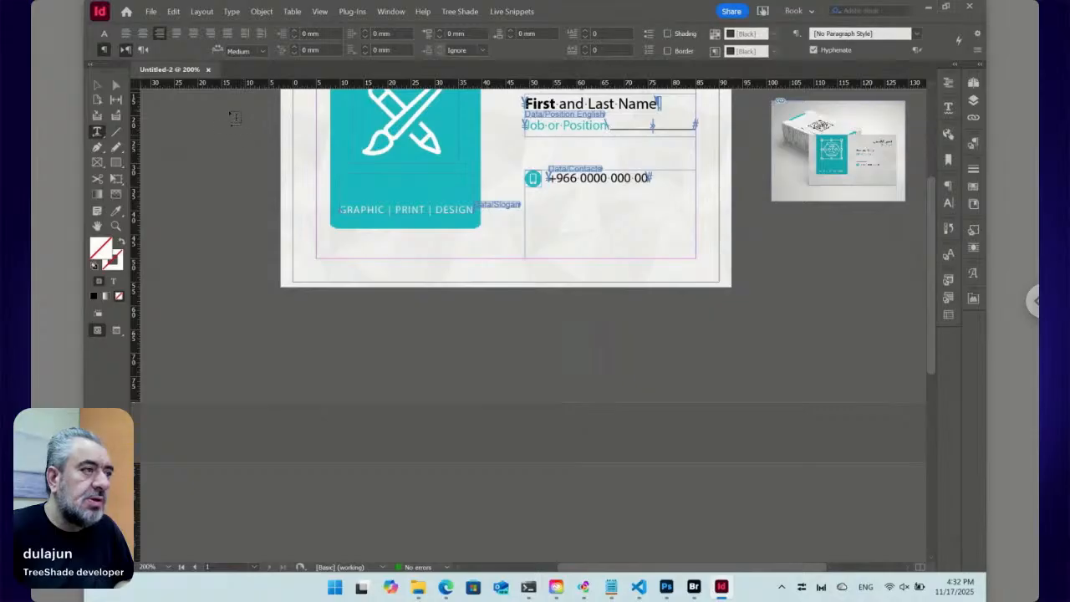
scroll(231, 123, "up", 3)
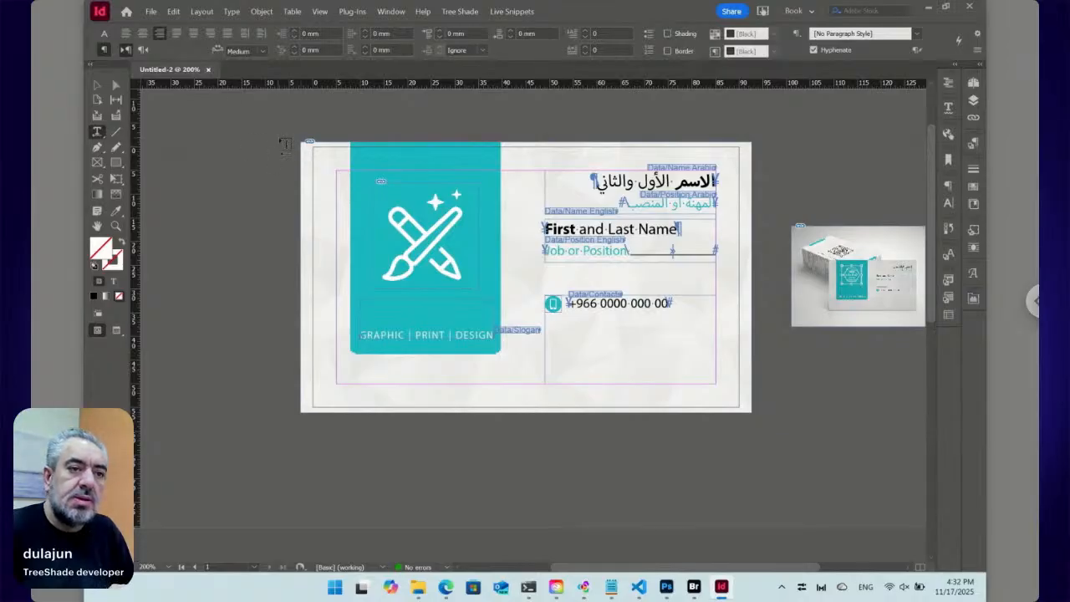
left_click(208, 70)
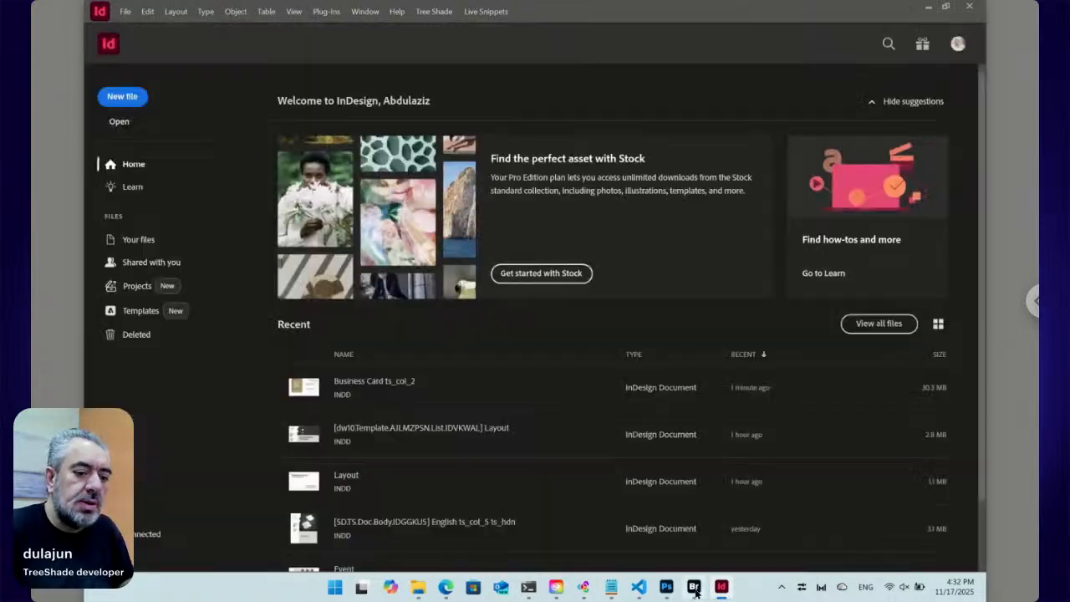
In Bridge, reopen ver01 Business Card ts_col_2.indd as the current version for editing, and compare its Workshop and Versions entries.
left_click(694, 588)
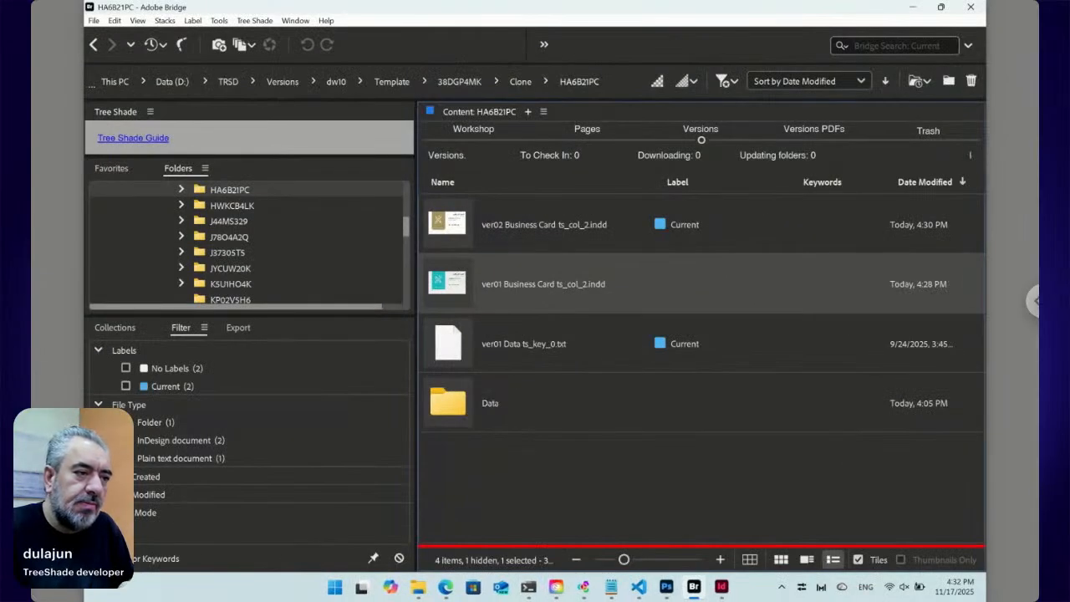
double_click(478, 287)
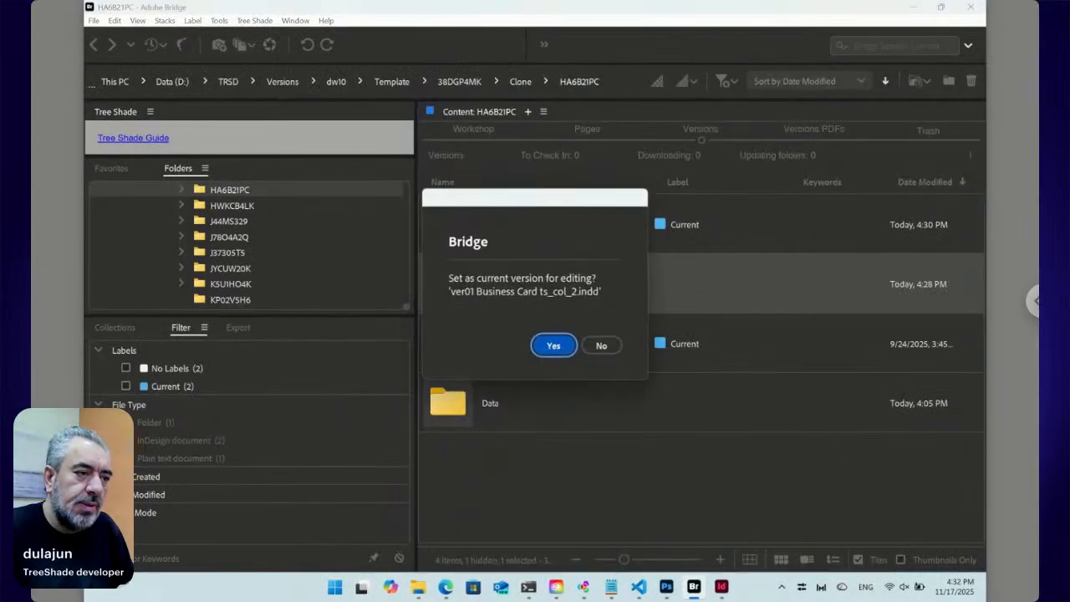
left_click(555, 346)
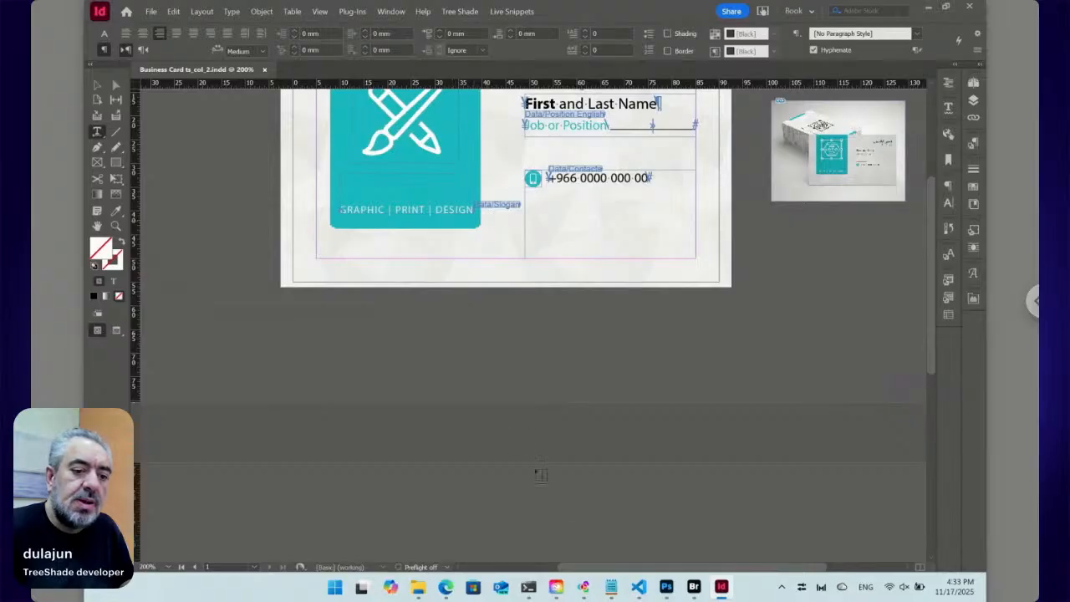
left_click(693, 586)
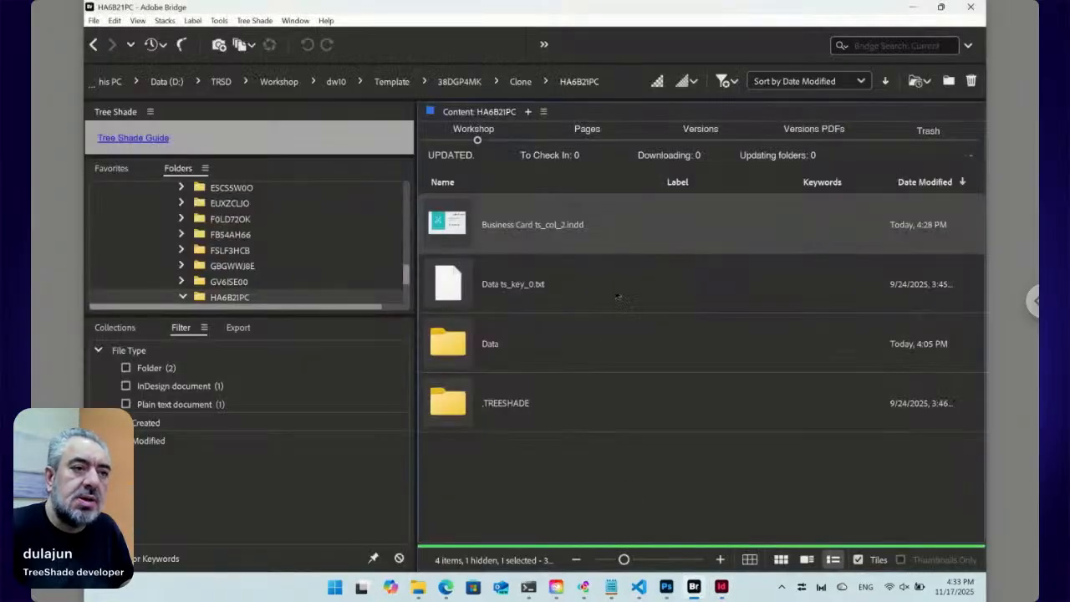
left_click(701, 143)
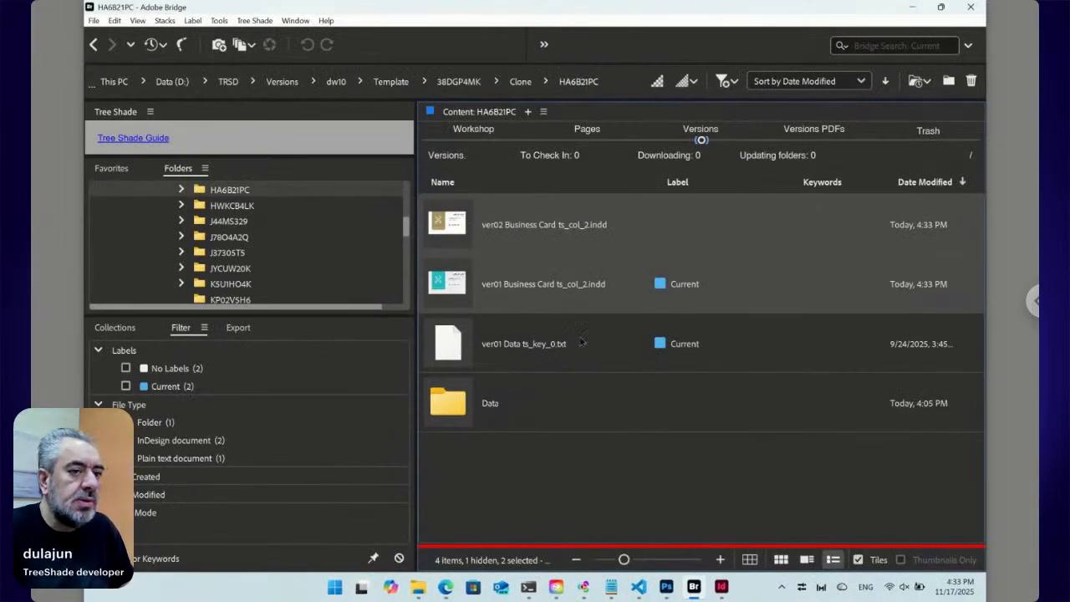
Switch to the business card in InDesign and place the text cursor after "and" in the English name line.
left_click(722, 587)
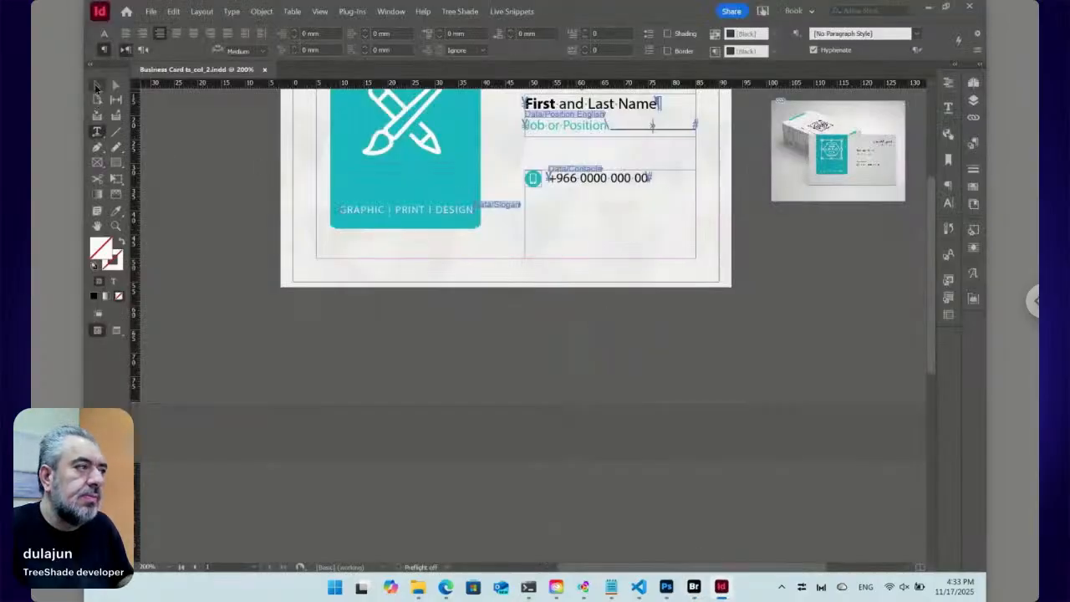
left_click(97, 87)
left_click_drag(393, 158, 370, 332)
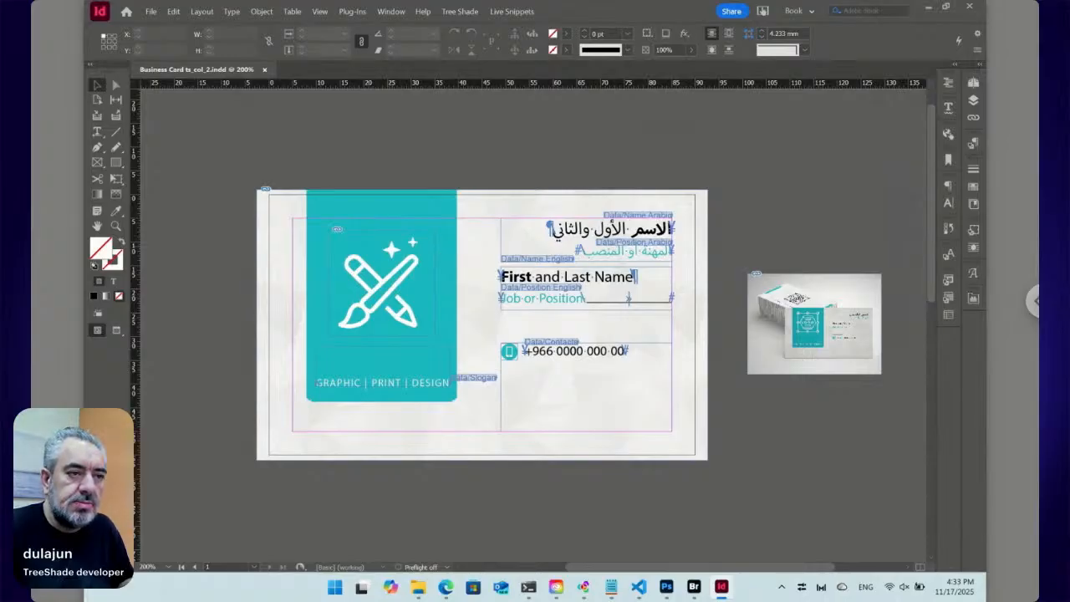
double_click(569, 277)
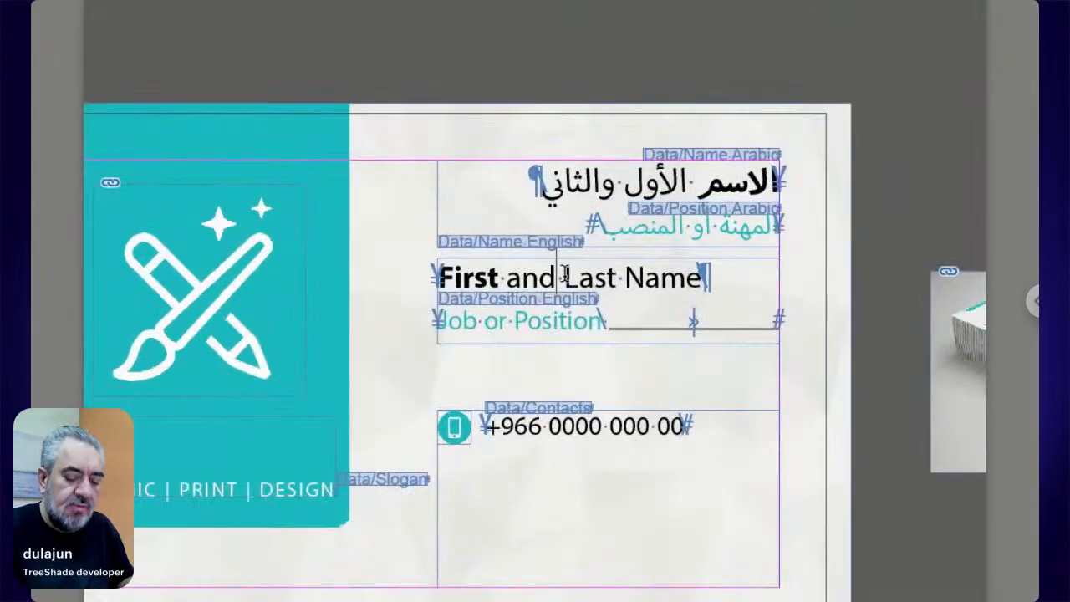
key("BackSpace")
key("BackSpace")
key("BackSpace")
key("BackSpace")
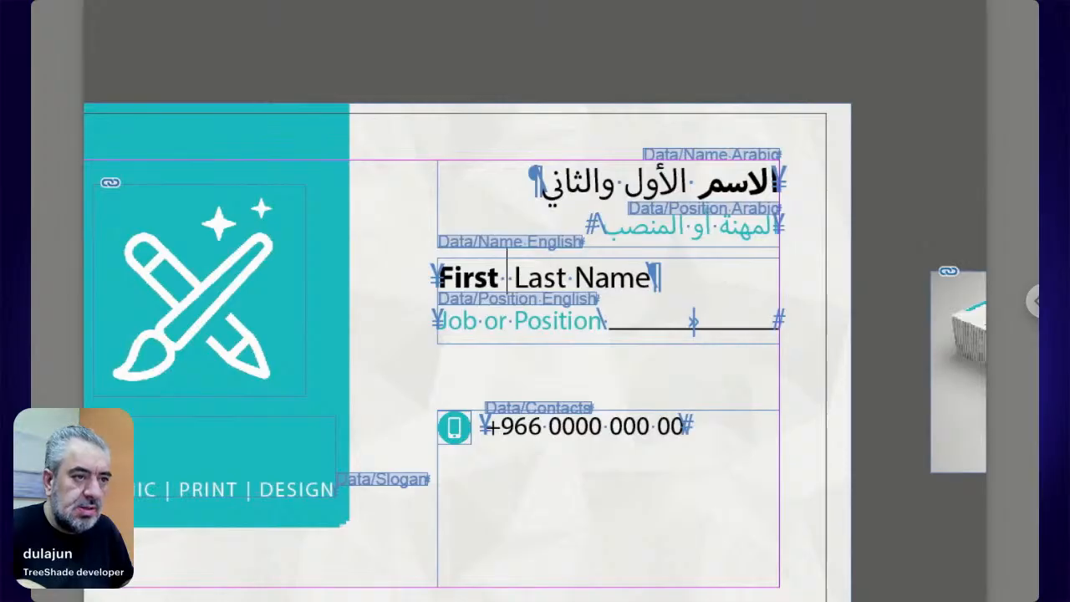
type("a")
key("Right")
key("Left")
type("nd")
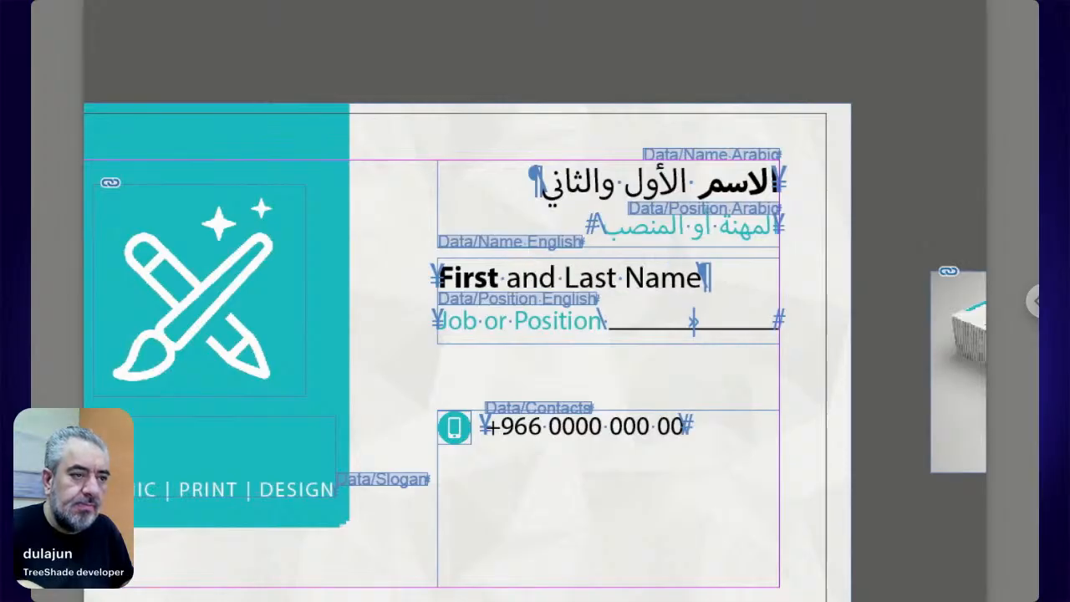
Delete the word "Name" from the English name line so that it reads "First and Last".
key("Right")
key("Right")
key("Right")
key("Right")
key("Right")
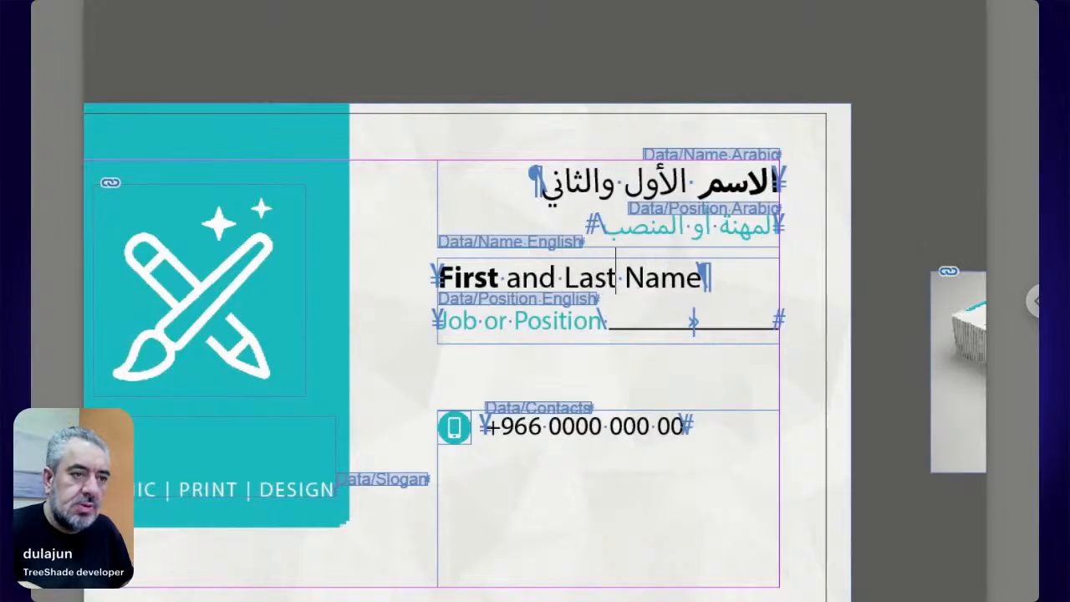
key("Delete")
key("Delete")
key("Delete")
key("Delete")
key("Delete")
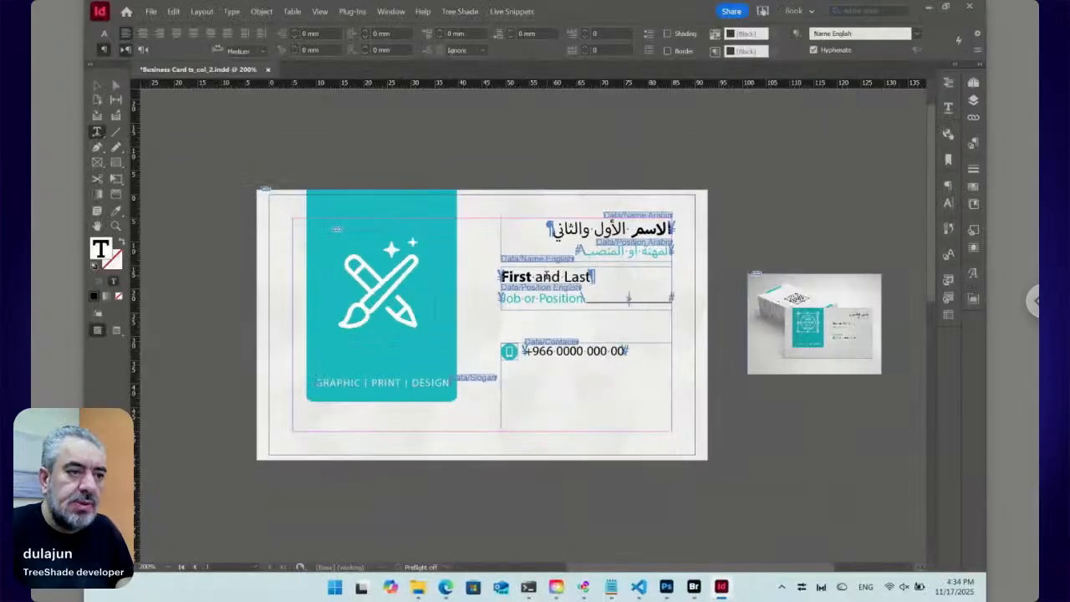
Submit the selected English name live snippet, and save and close the business card without checking it in.
left_click(512, 12)
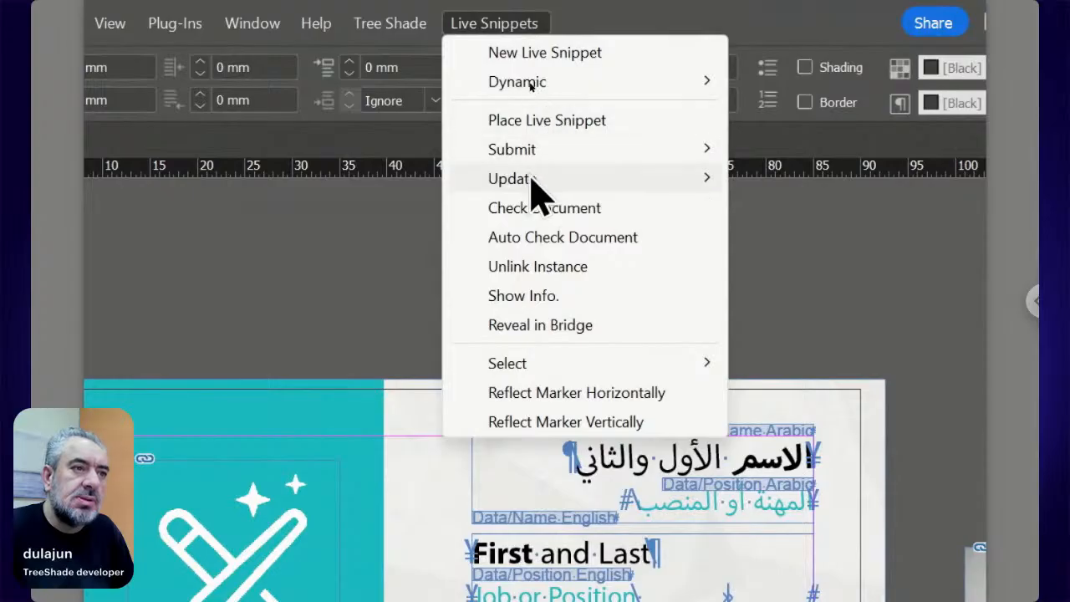
mouse_move(660, 150)
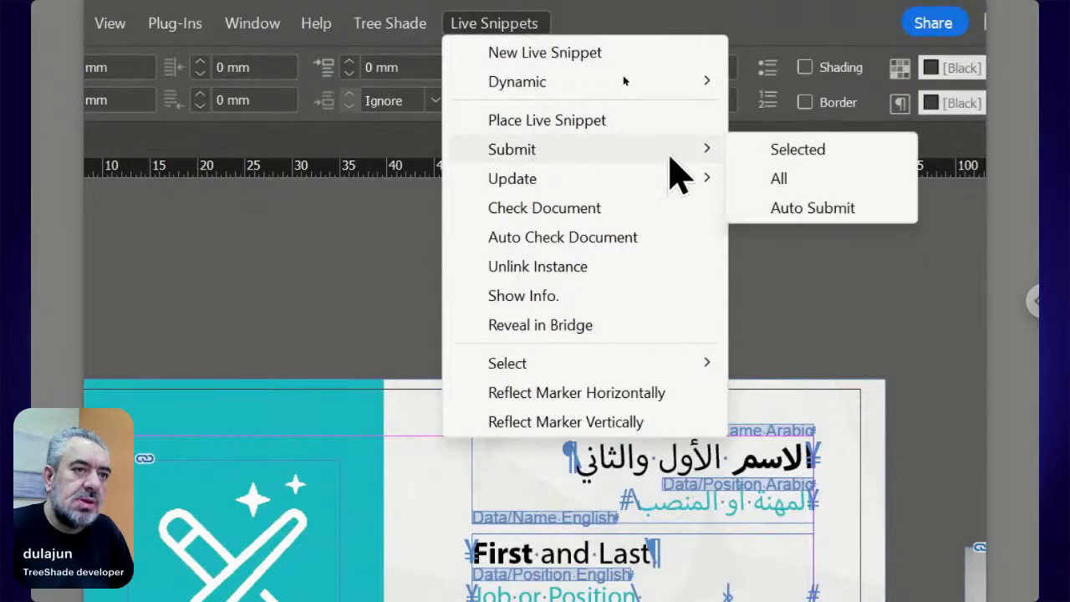
left_click(786, 154)
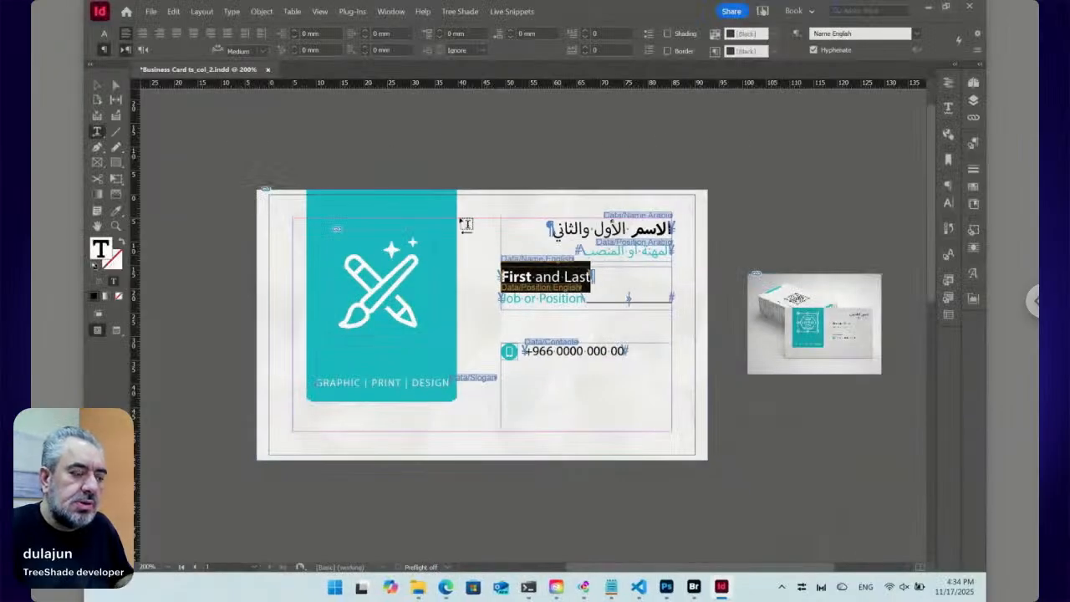
key("ctrl+s")
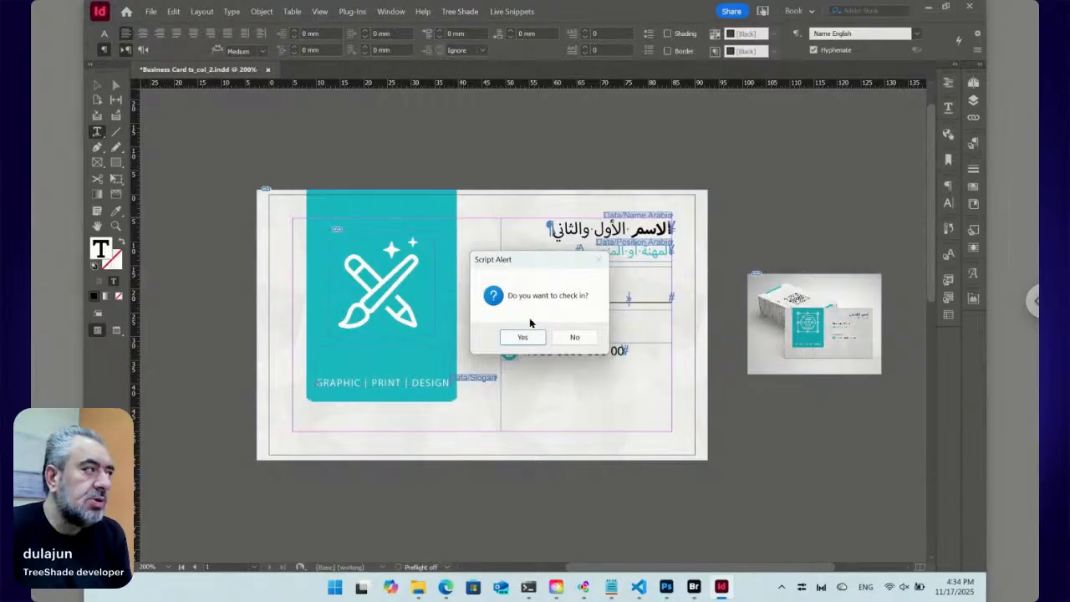
left_click(574, 337)
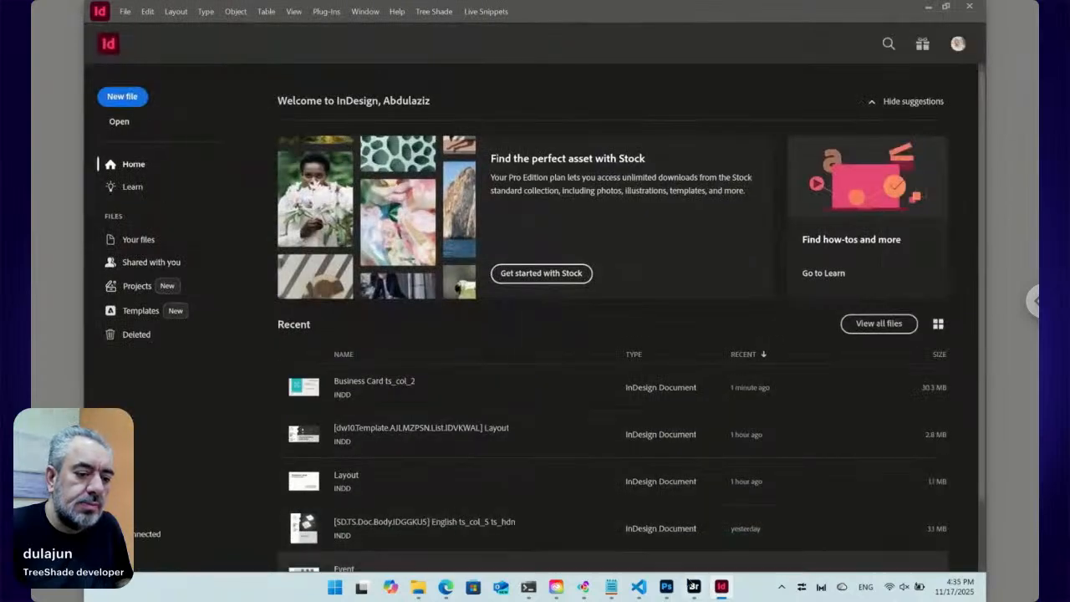
Switch to Bridge, select ver01 Business Card ts_col_2.indd in Versions, and preview page 0001.jpg in its ver01 Pages folder.
left_click(694, 587)
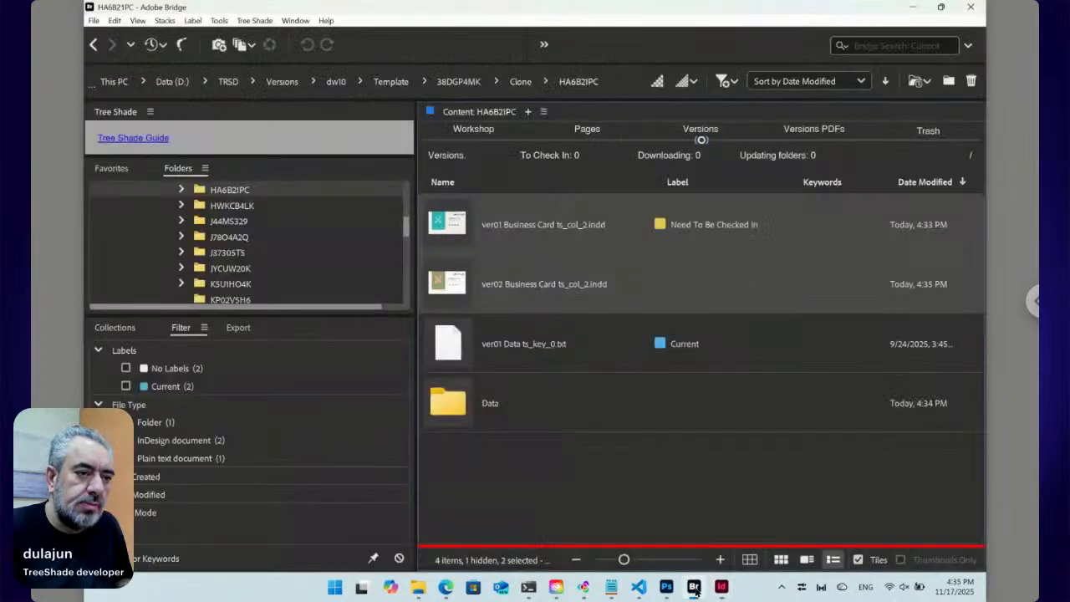
left_click(508, 242)
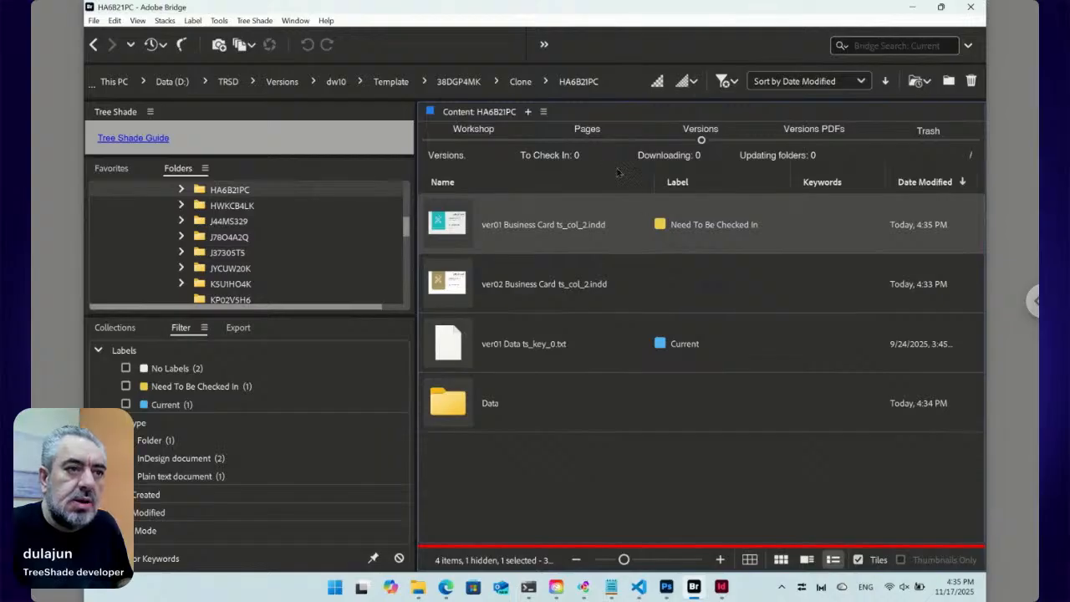
left_click(588, 138)
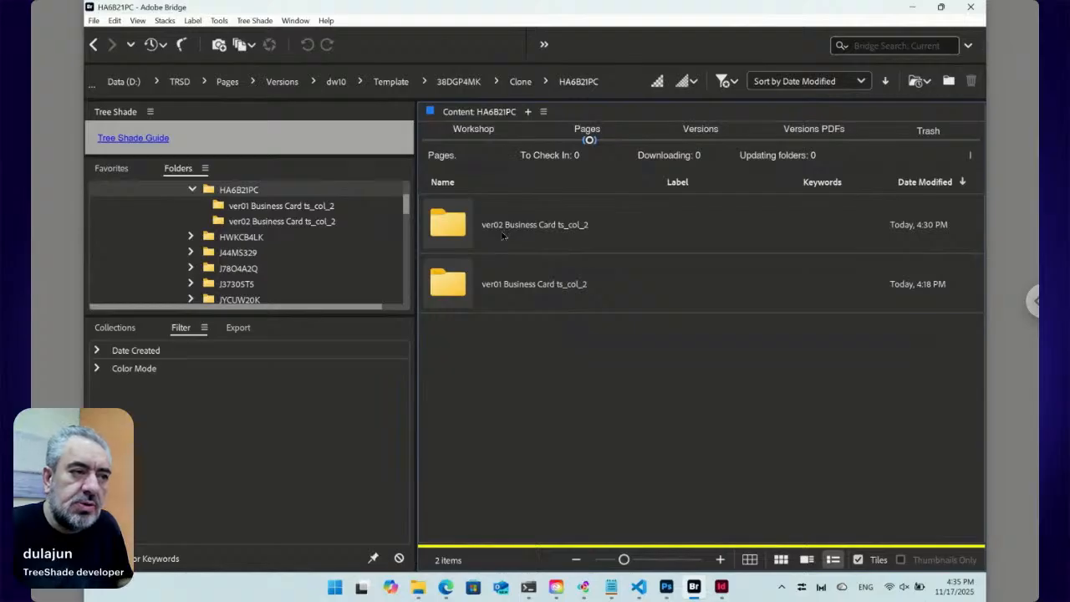
left_click(501, 286)
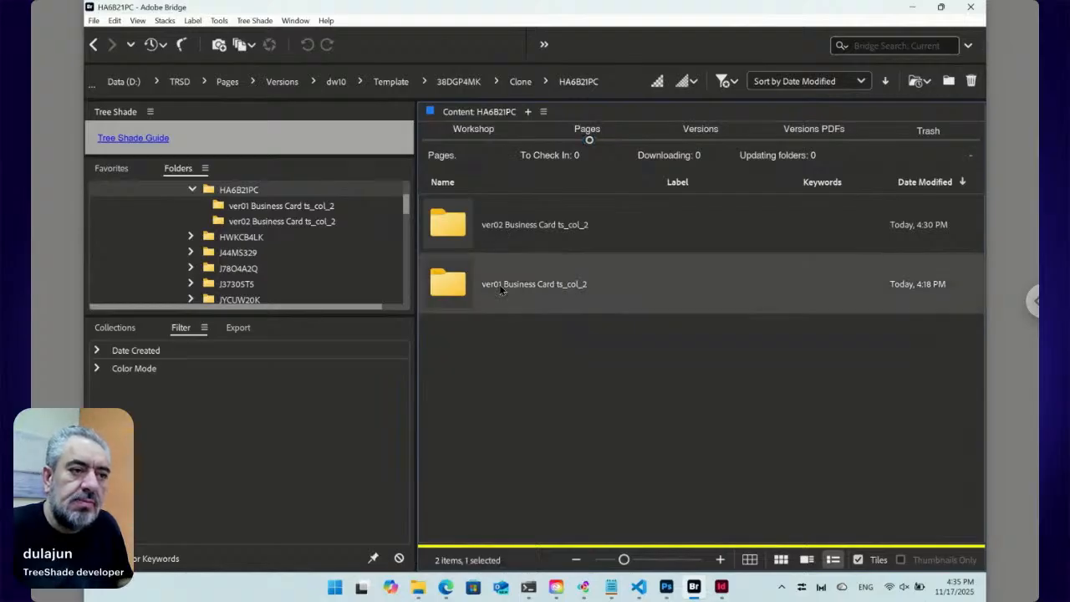
double_click(459, 289)
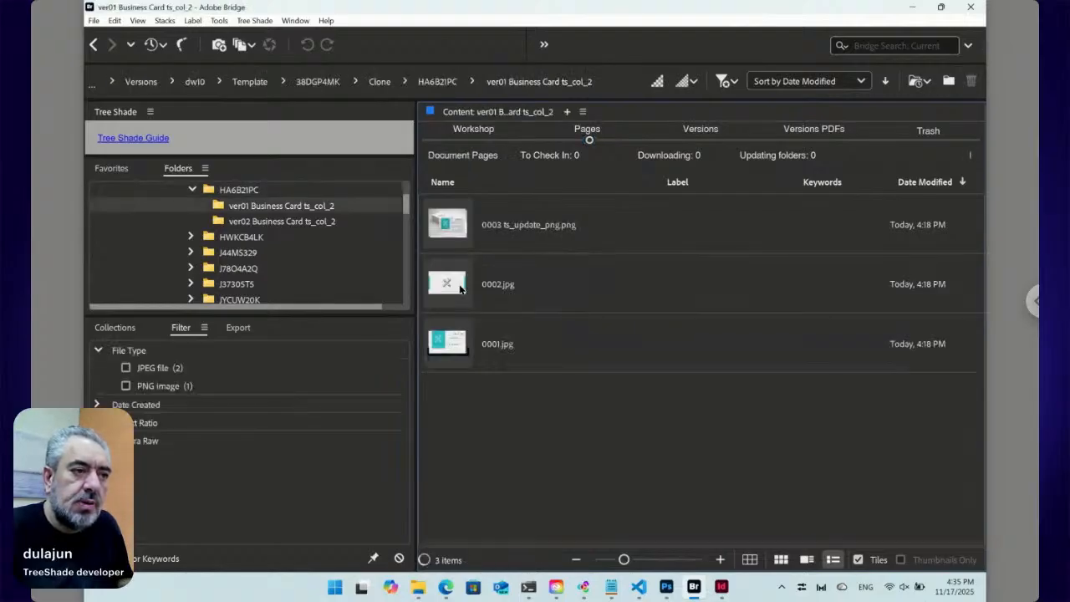
left_click(458, 287)
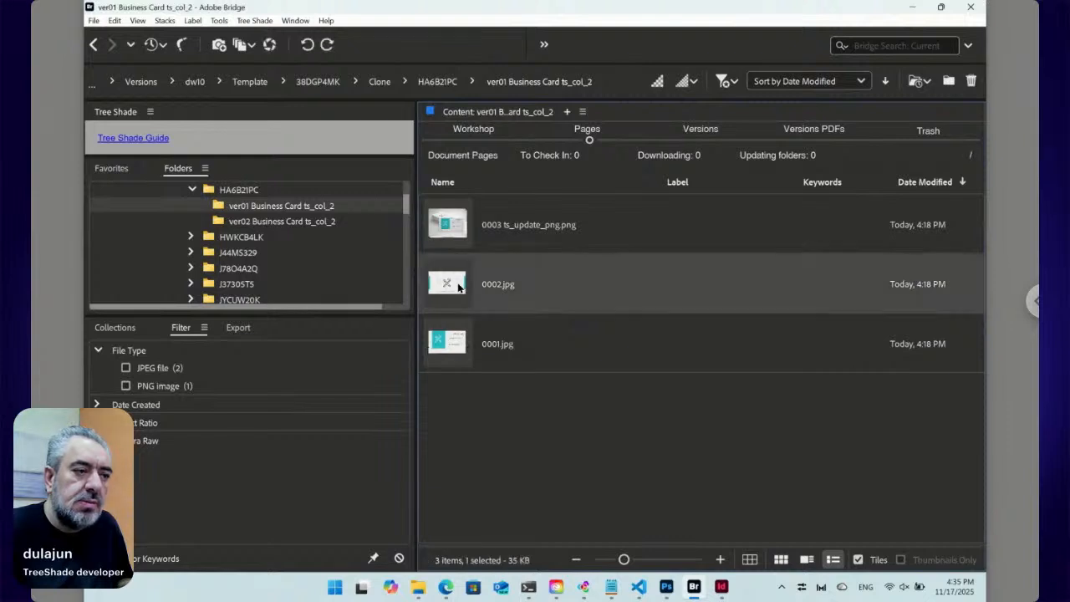
key("Down")
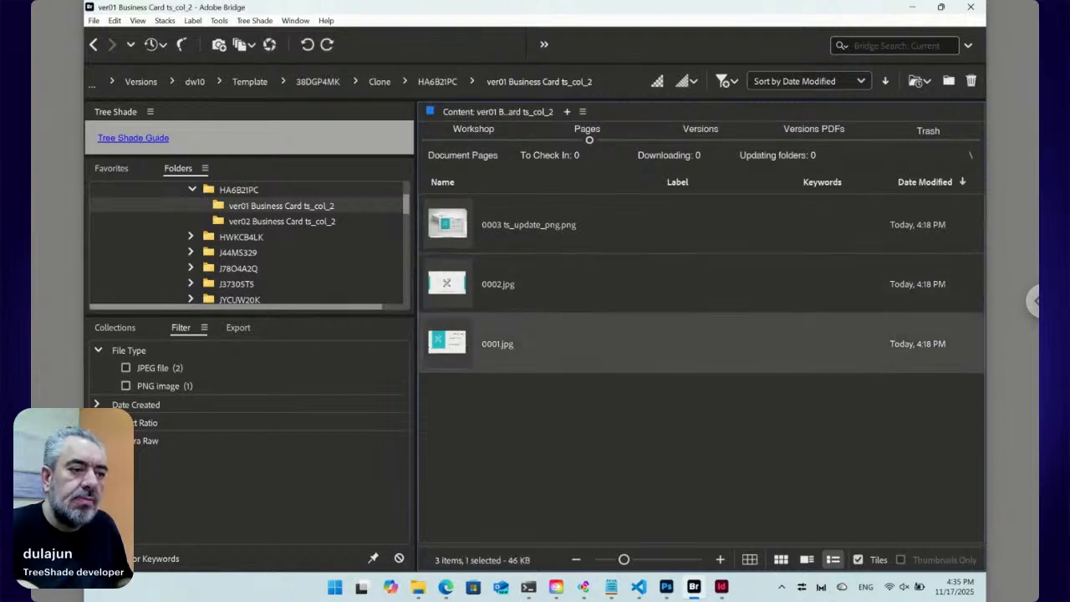
key("space")
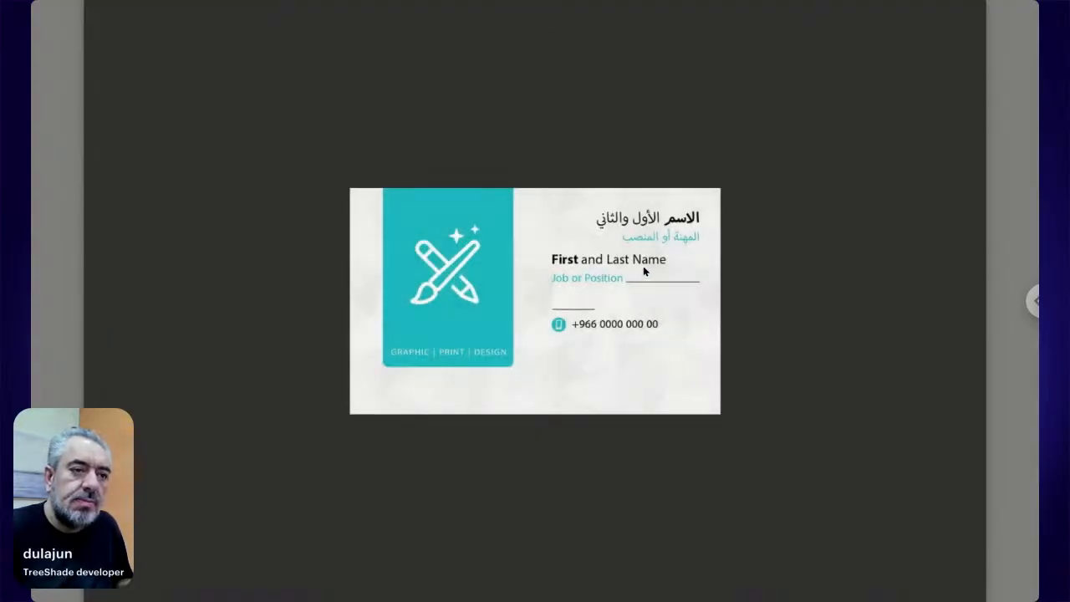
key("space")
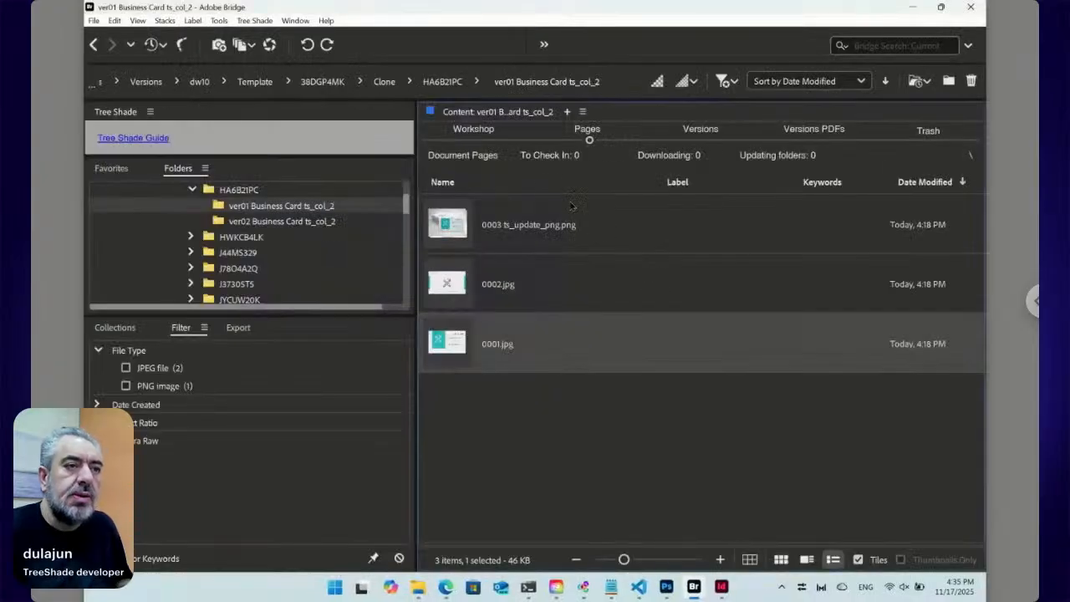
Go to the Workshop copy of the business card and preview 0001.jpg from its Pages folder at full size.
left_click(475, 138)
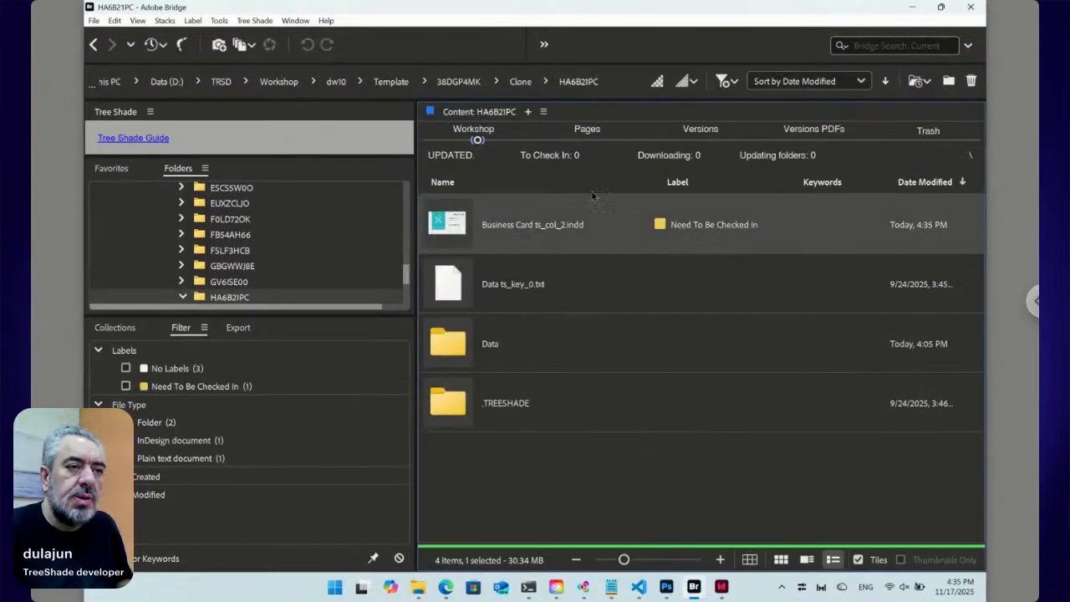
left_click(587, 132)
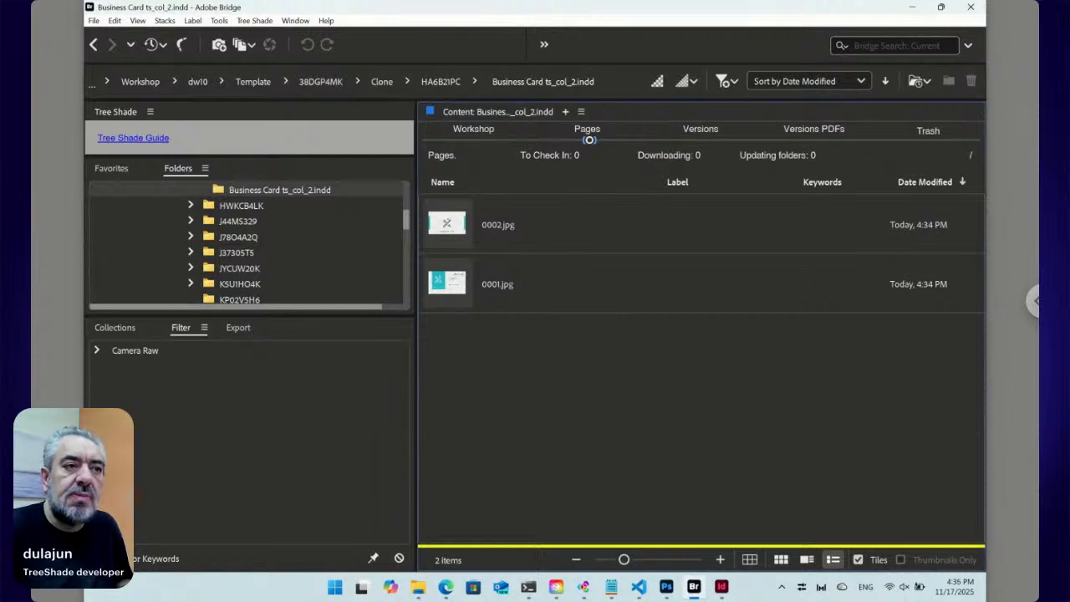
left_click(506, 276)
key("space")
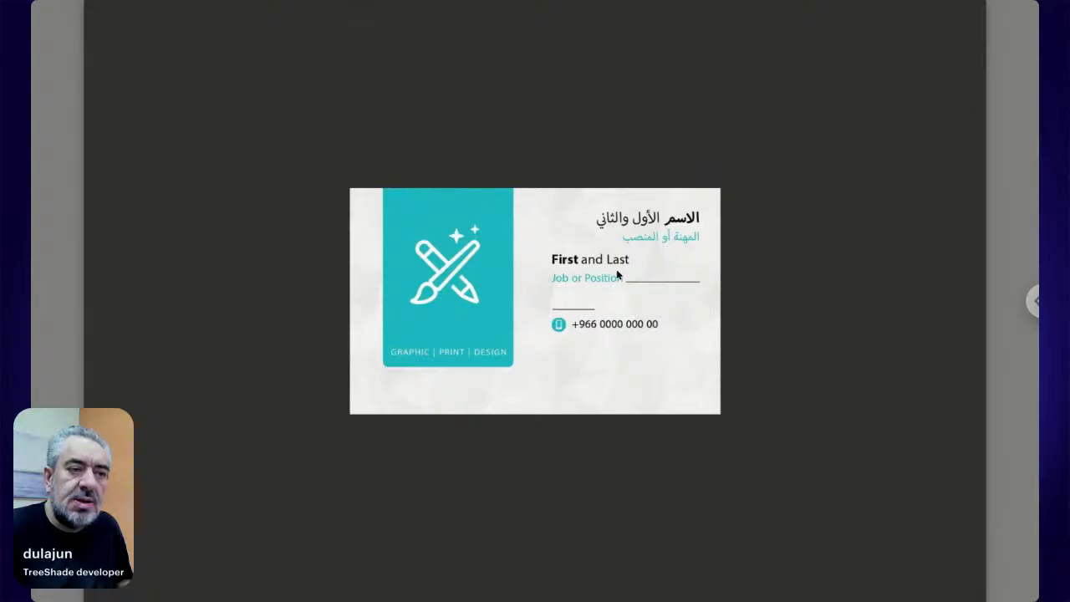
key("space")
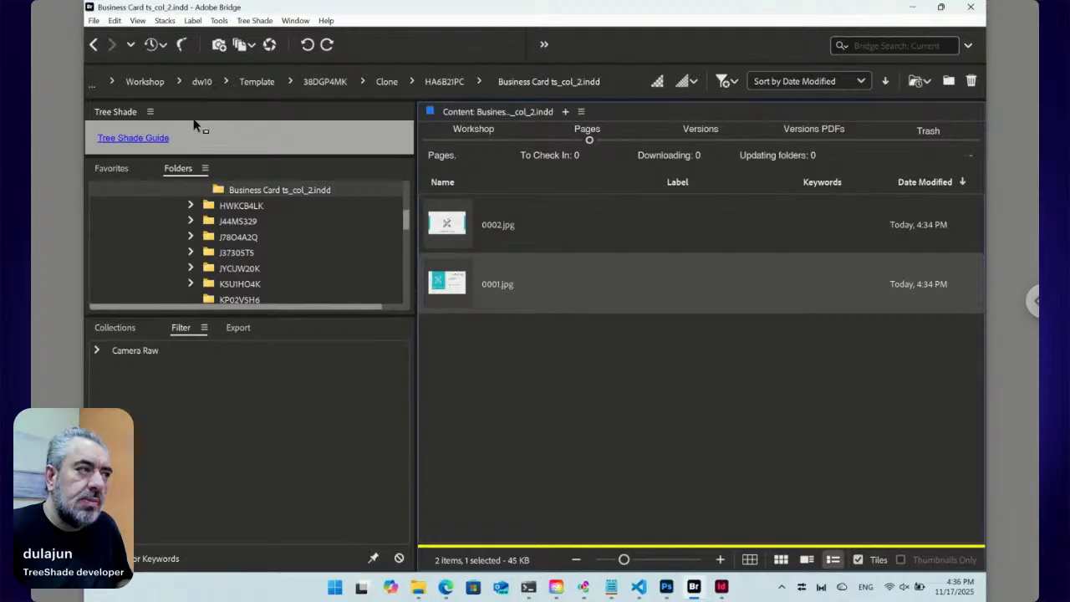
Expand the full folder path, examine the subfolders of Pages, open its Versions folder, and return to the business card's pages.
left_click(112, 83)
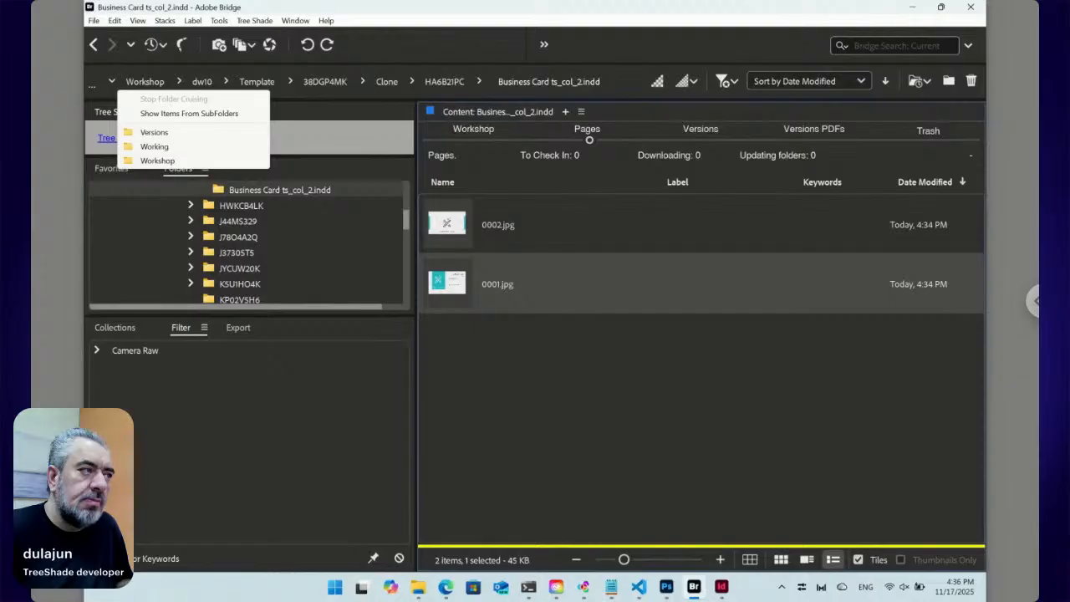
left_click(406, 21)
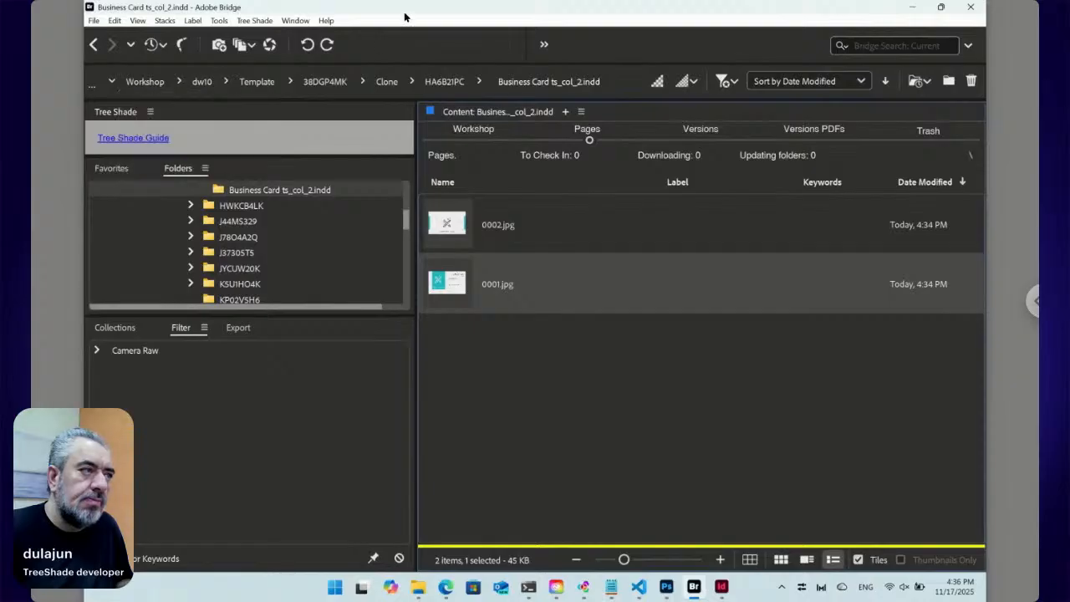
left_click(95, 88)
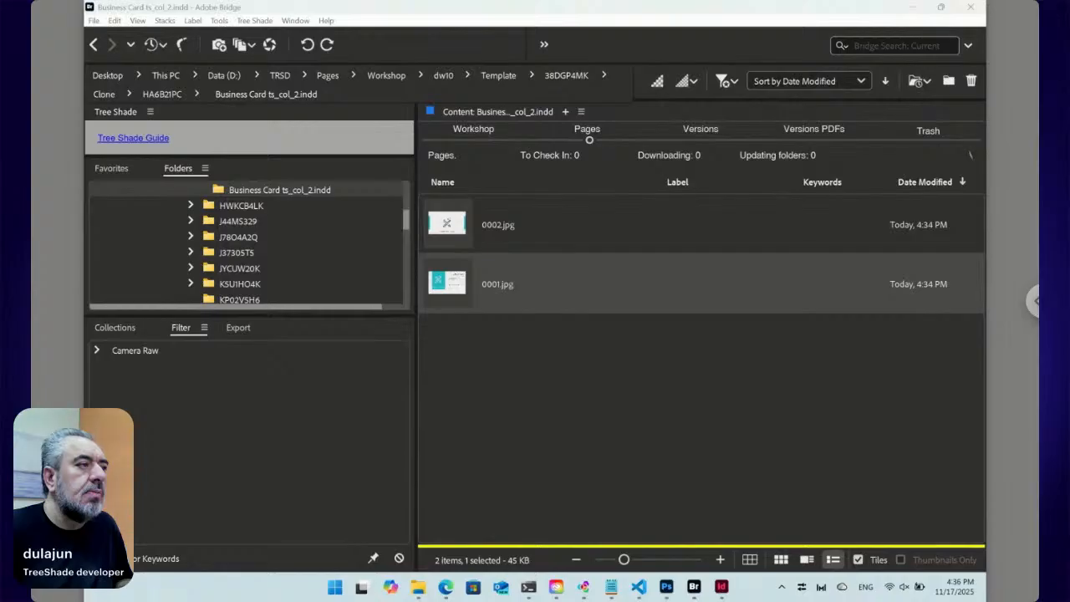
left_click(337, 97)
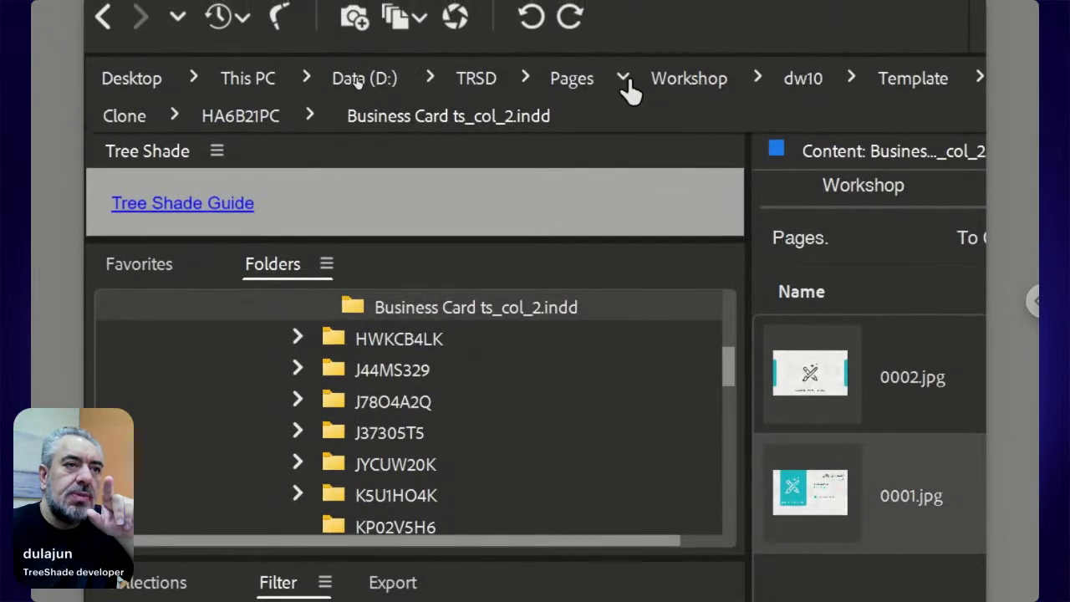
left_click(622, 83)
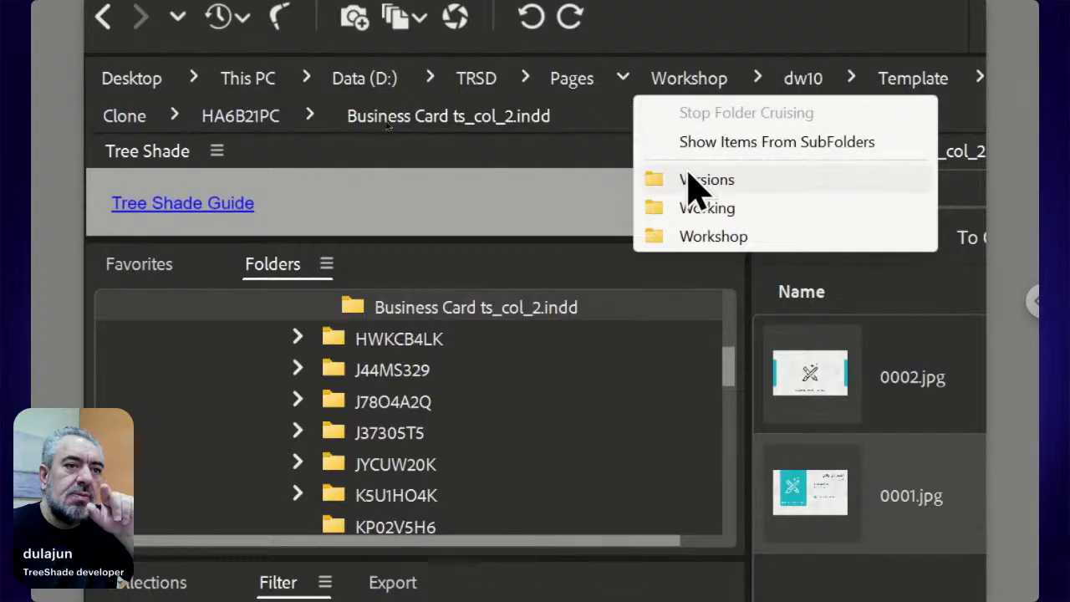
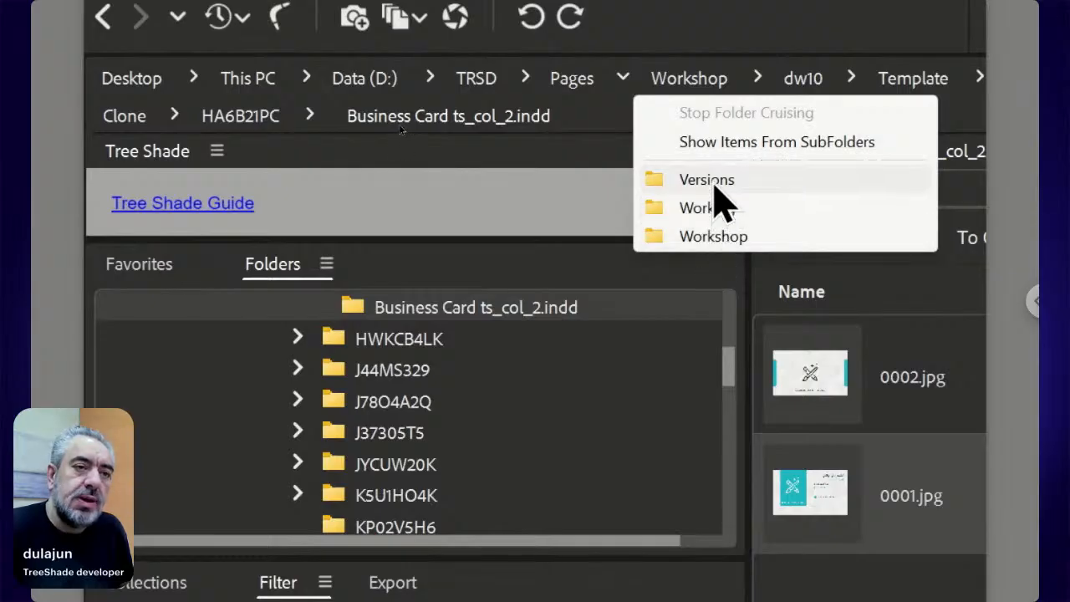
left_click(712, 180)
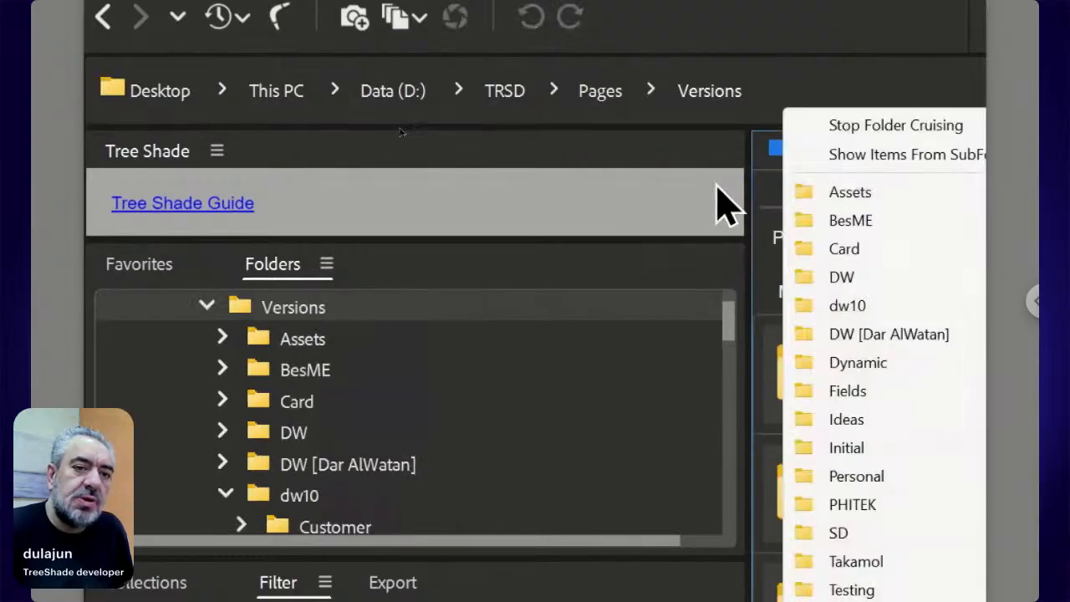
left_click(716, 186)
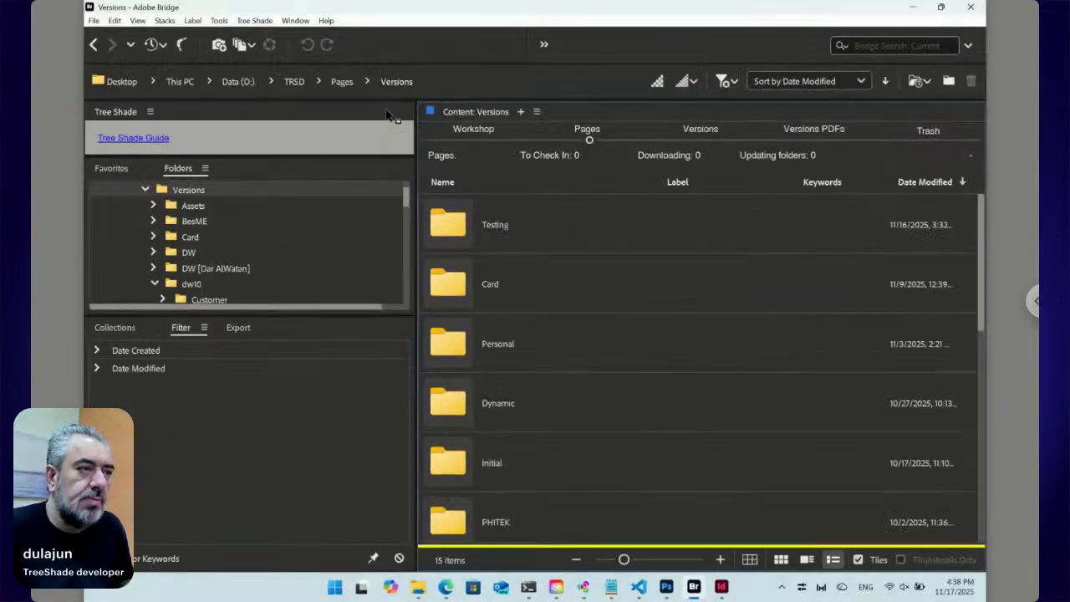
left_click(94, 48)
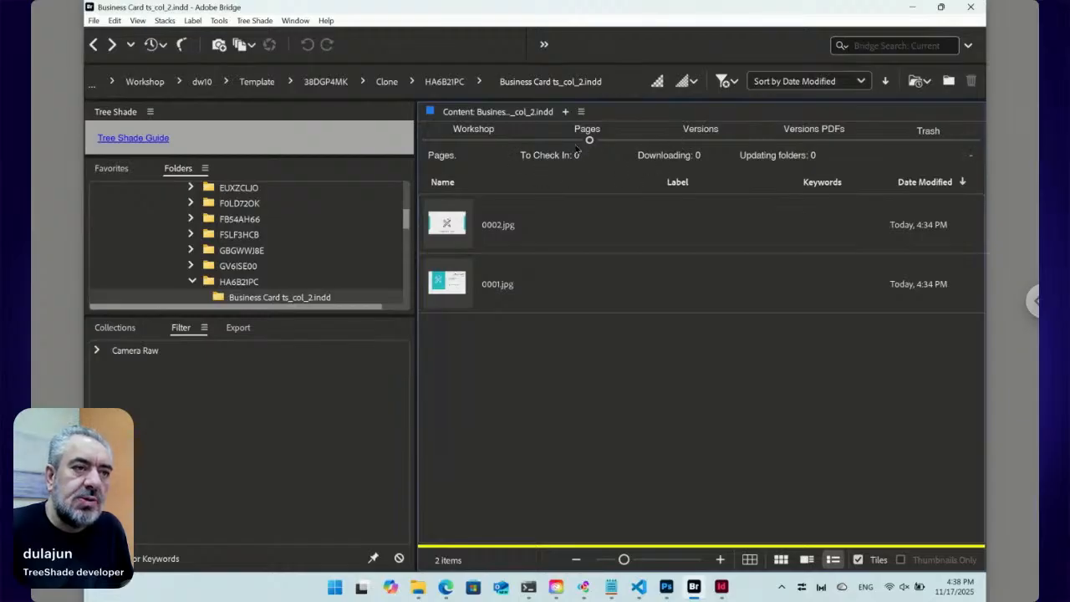
Compare the business card's Pages folders for Versions and Workshop, and select ver01 Business Card ts_col_2.indd in Versions.
left_click(702, 142)
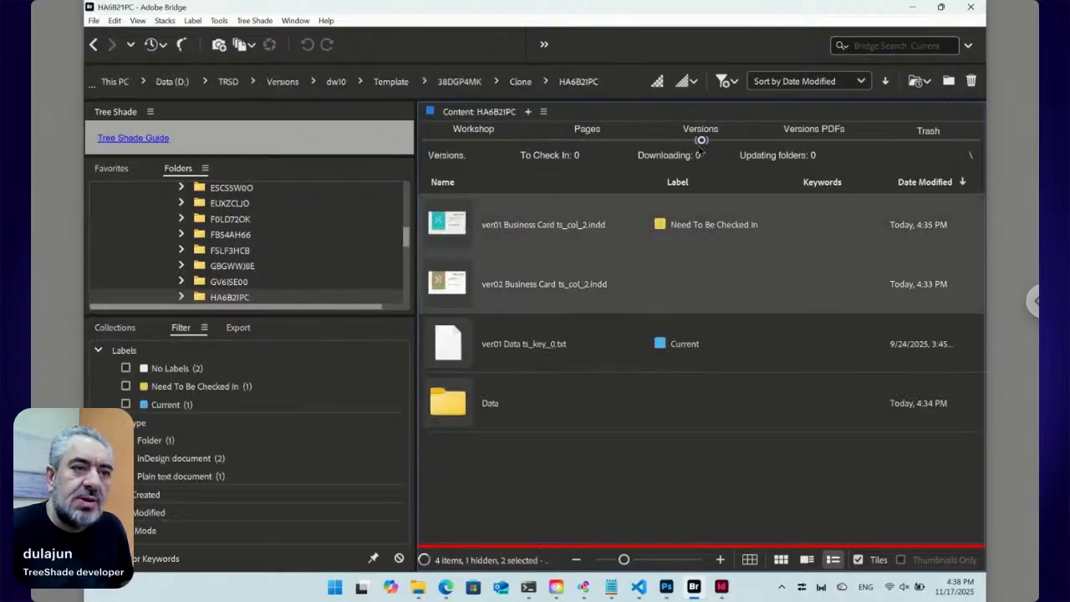
left_click(588, 140)
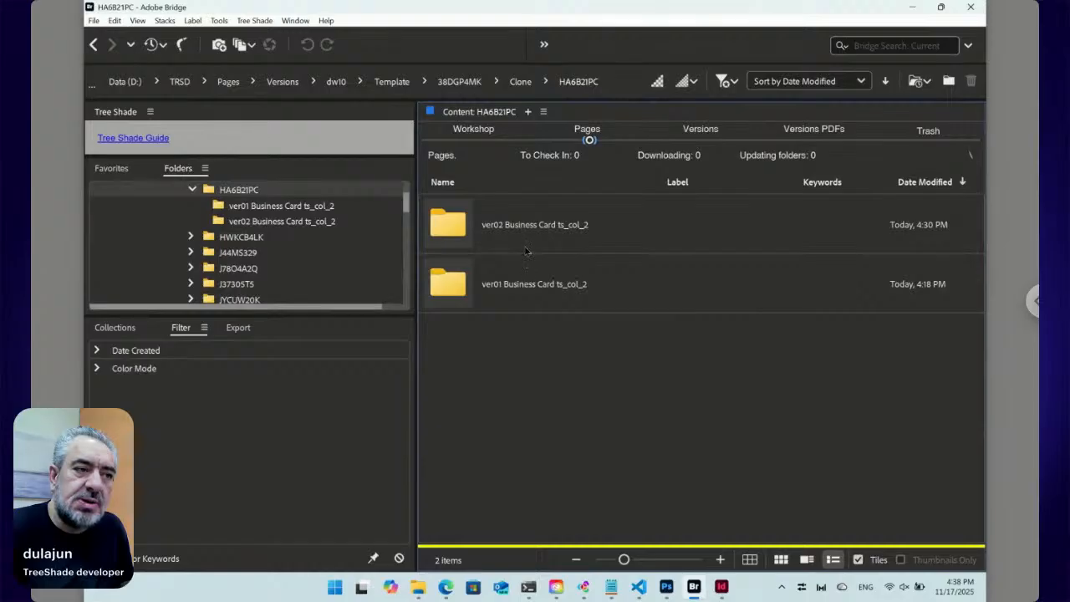
left_click(475, 141)
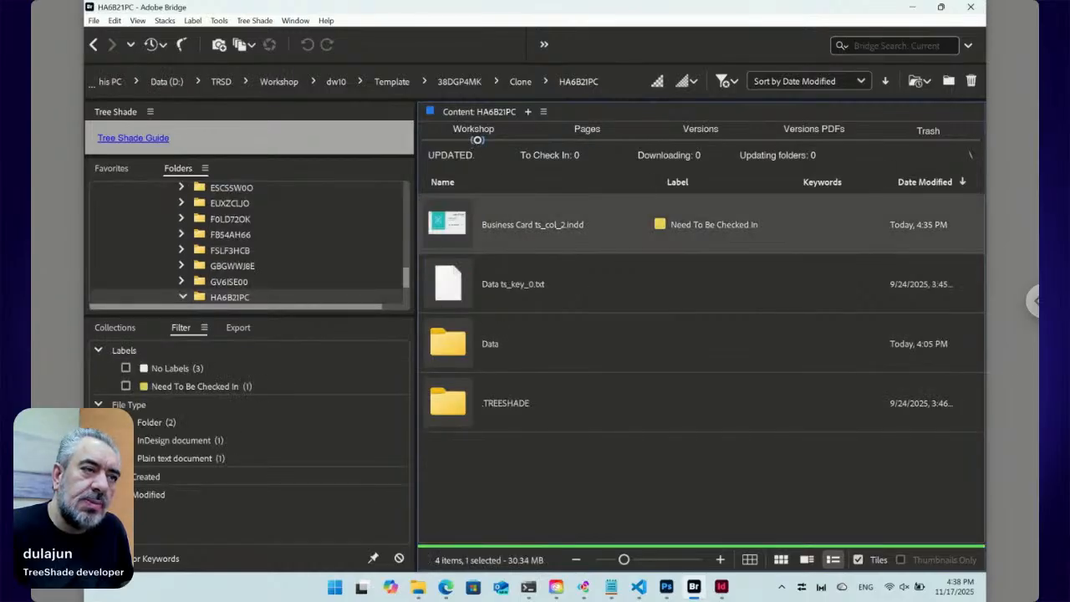
left_click(588, 138)
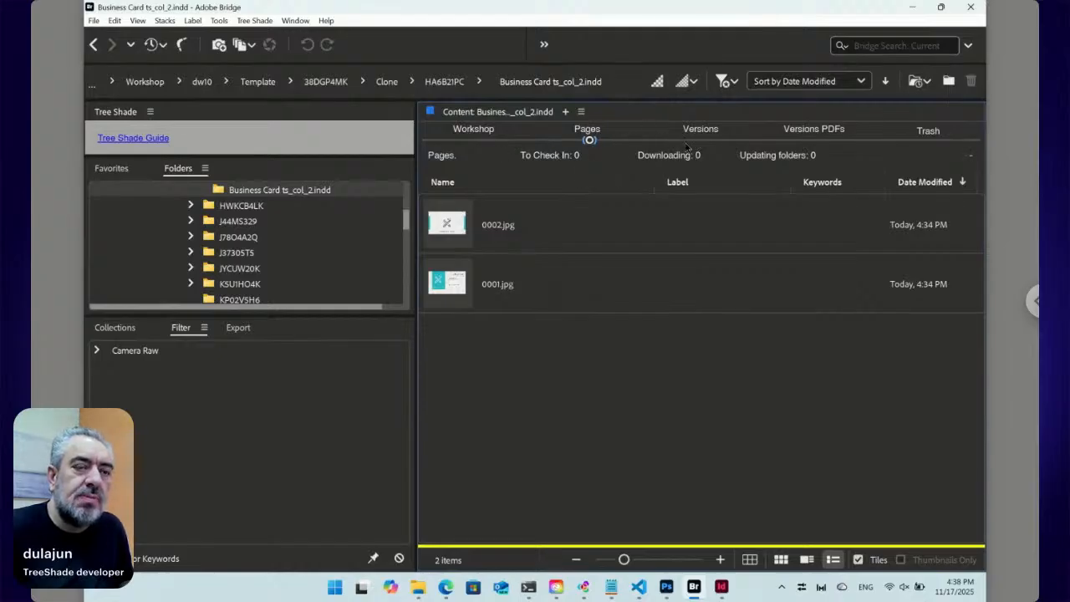
left_click(480, 142)
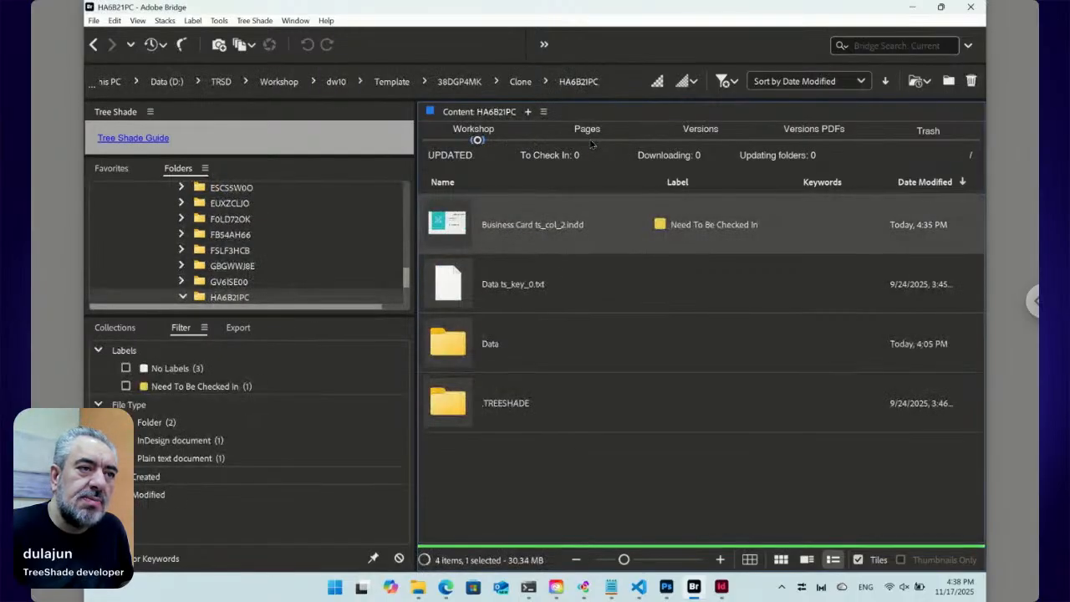
left_click(589, 140)
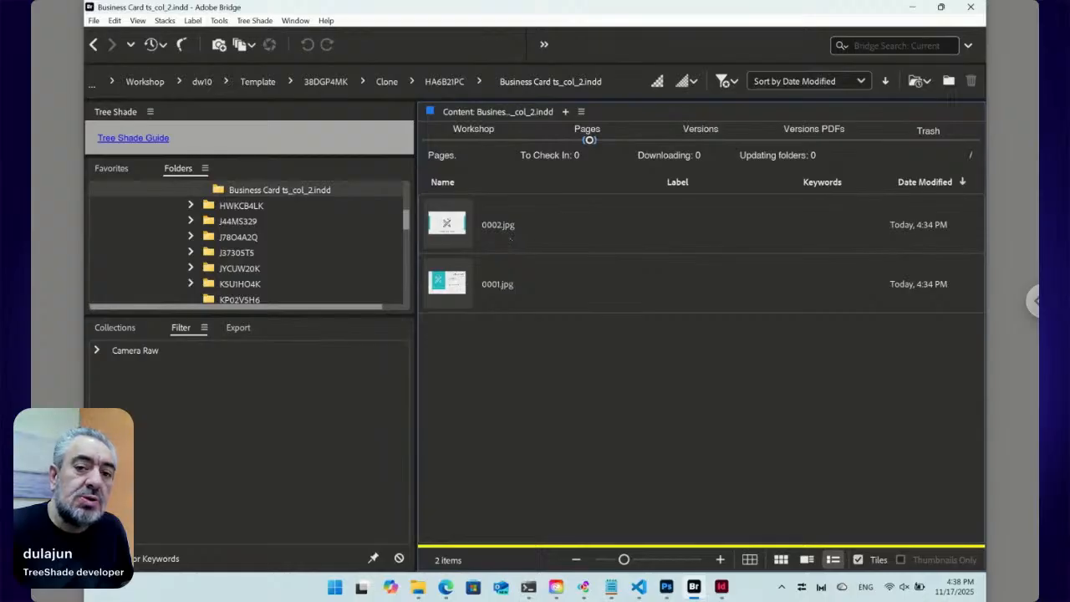
left_click(701, 139)
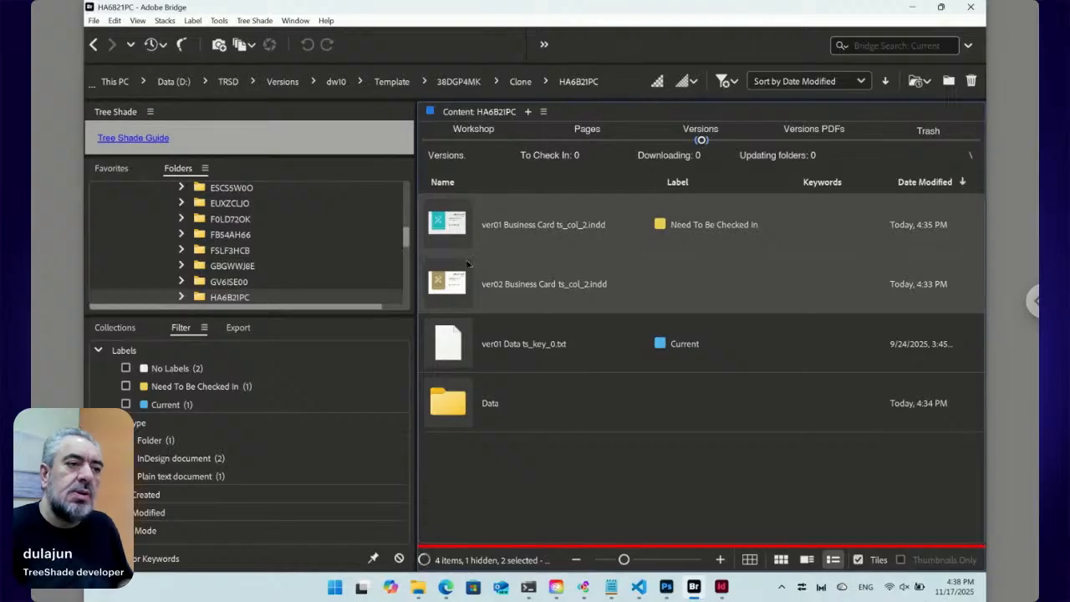
left_click(456, 232)
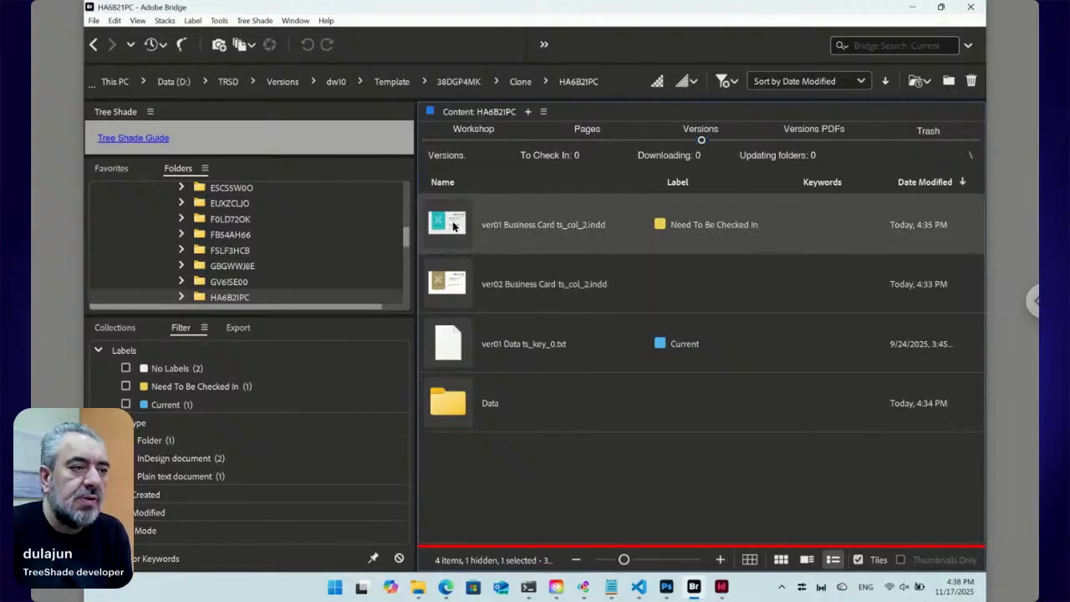
Check in ver01 Business Card ts_col_2.indd from Versions without marking it as final, and return to Bridge.
right_click(454, 226)
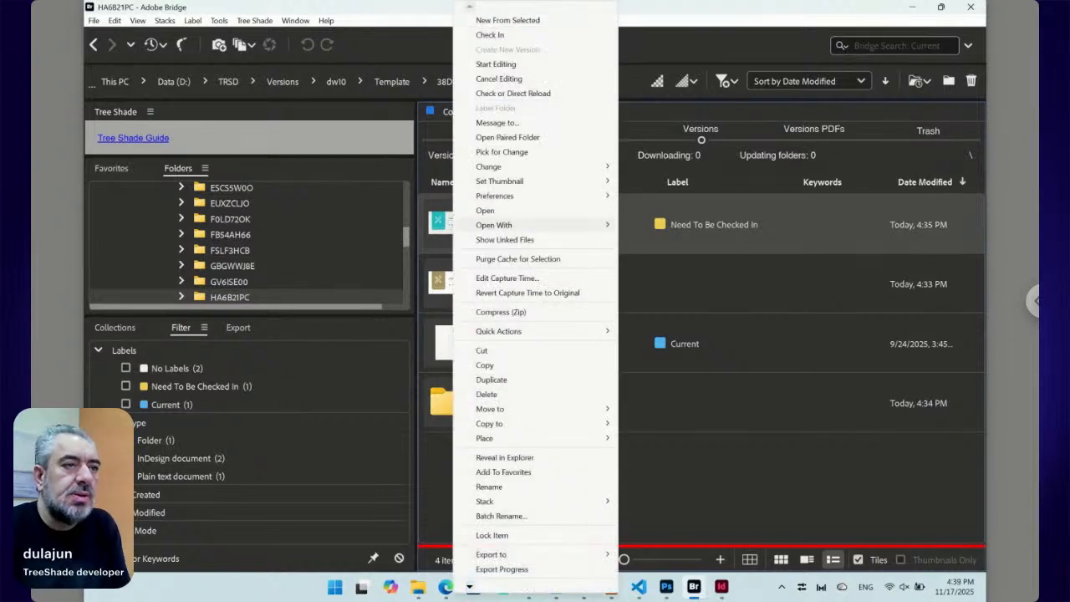
left_click(508, 35)
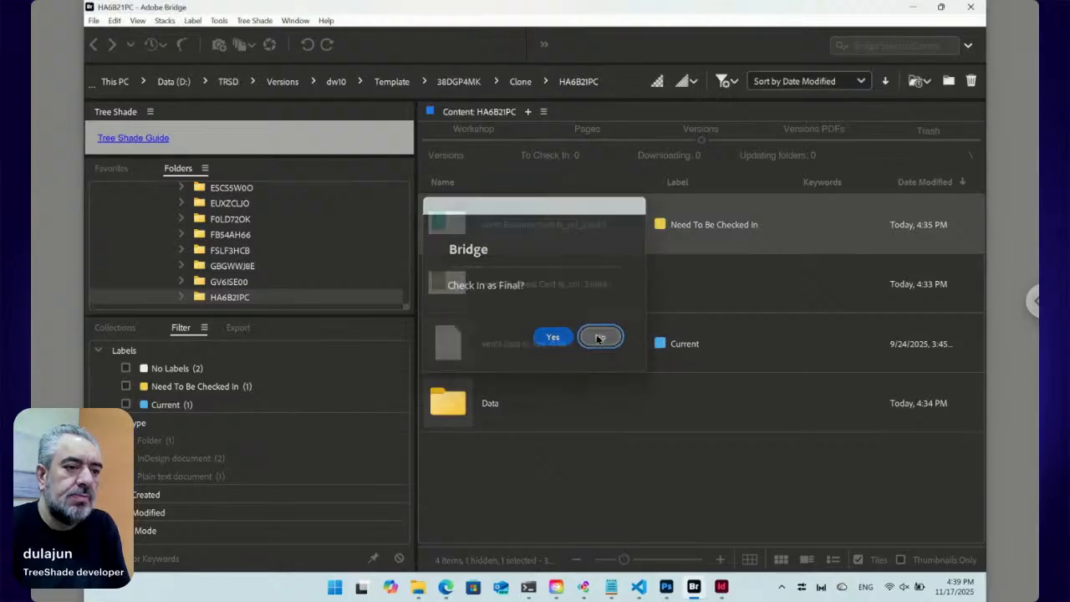
left_click(601, 337)
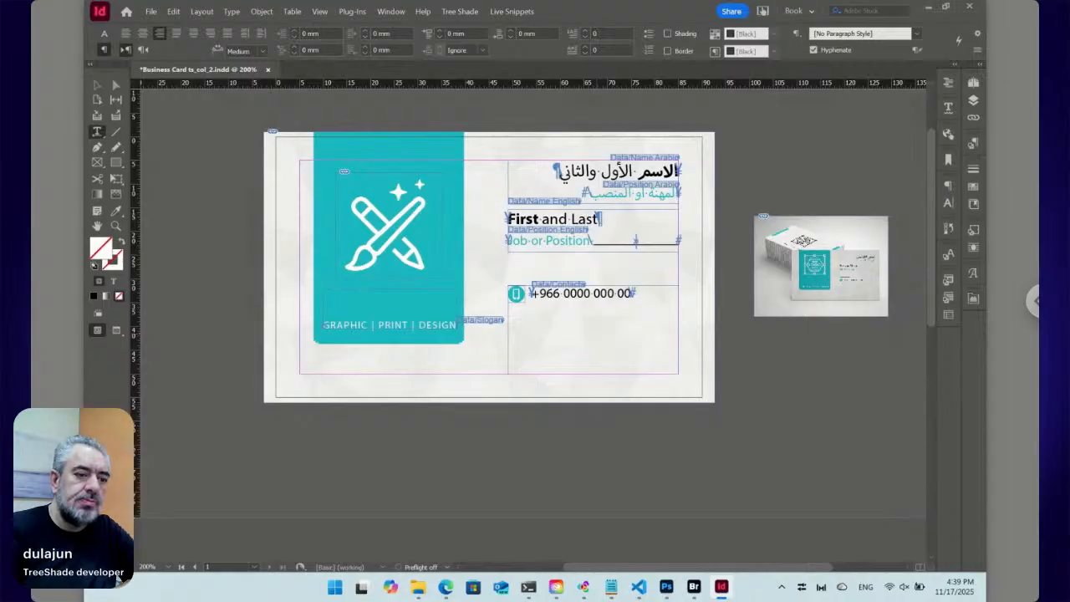
key("alt+Tab")
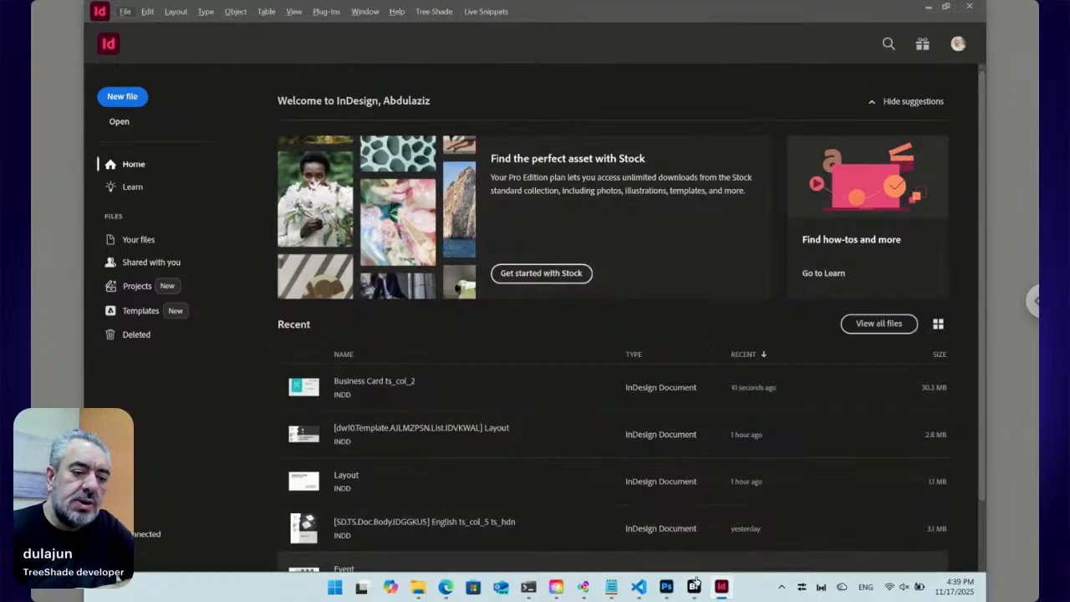
mouse_move(669, 590)
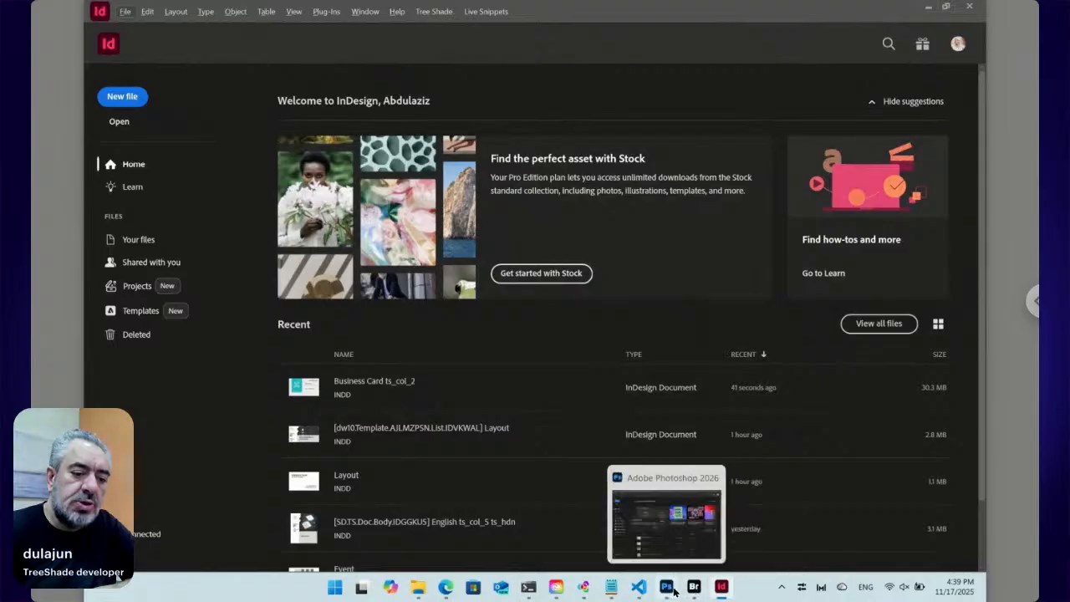
left_click(693, 591)
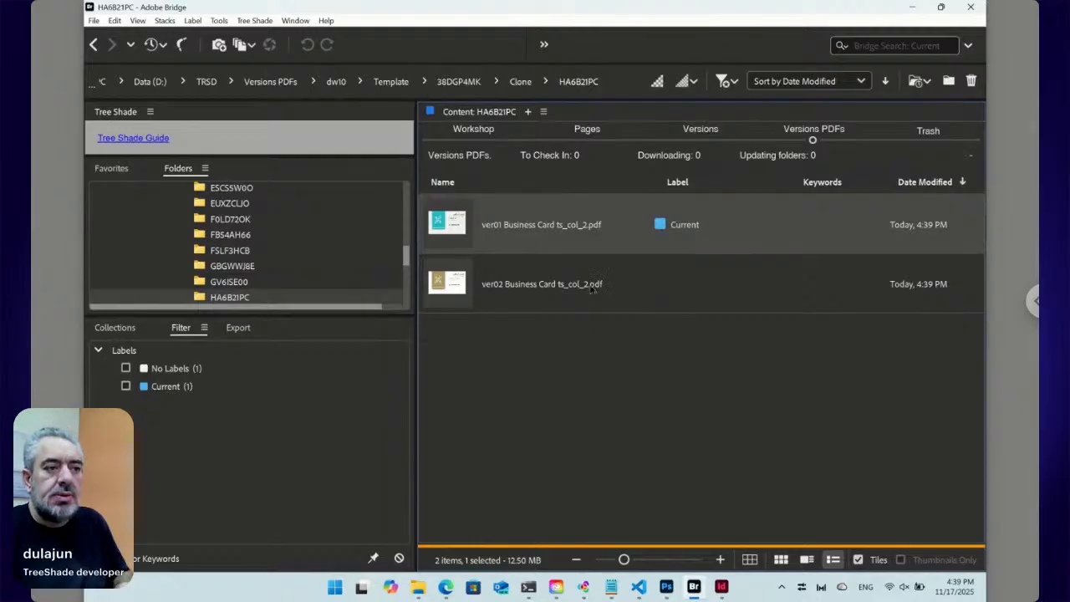
Open the ver01 Business Card ts_col_2 folder in Pages and preview 0003 ts_update_png.png at full size.
left_click(588, 136)
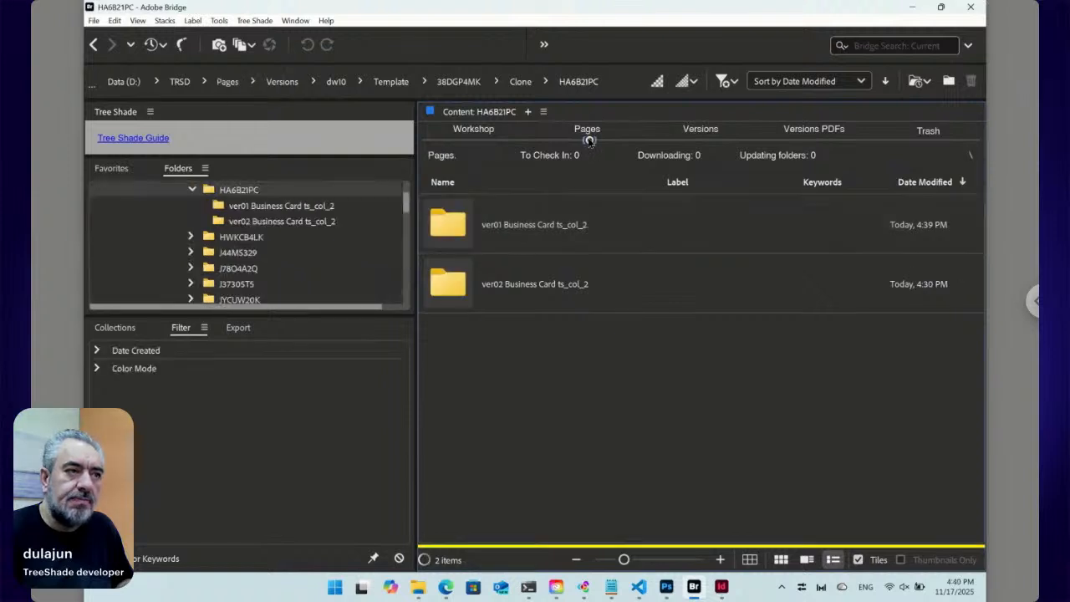
left_click(509, 231)
double_click(509, 231)
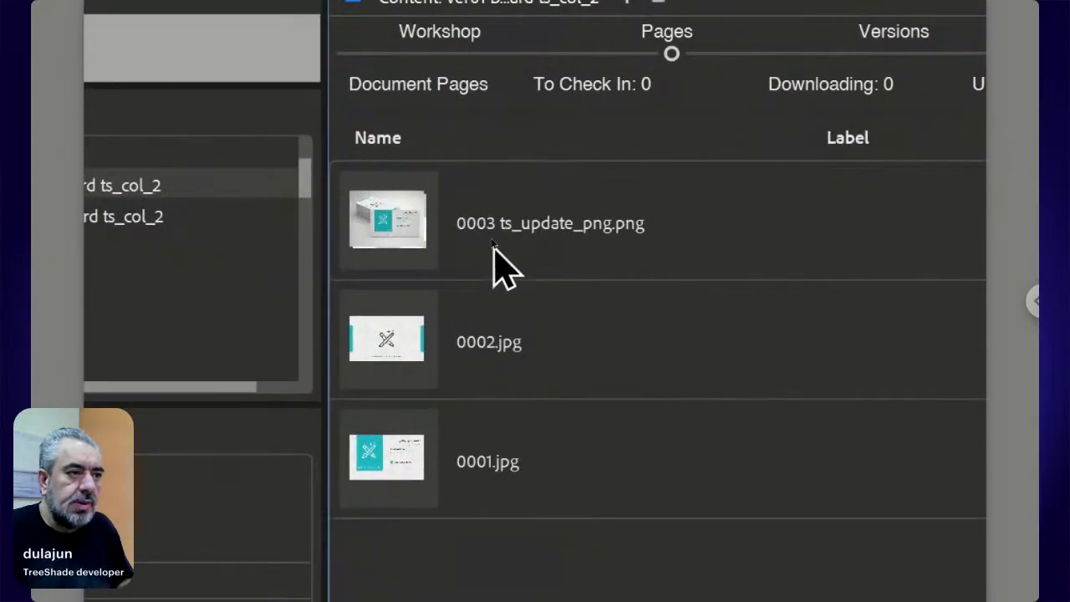
left_click(421, 238)
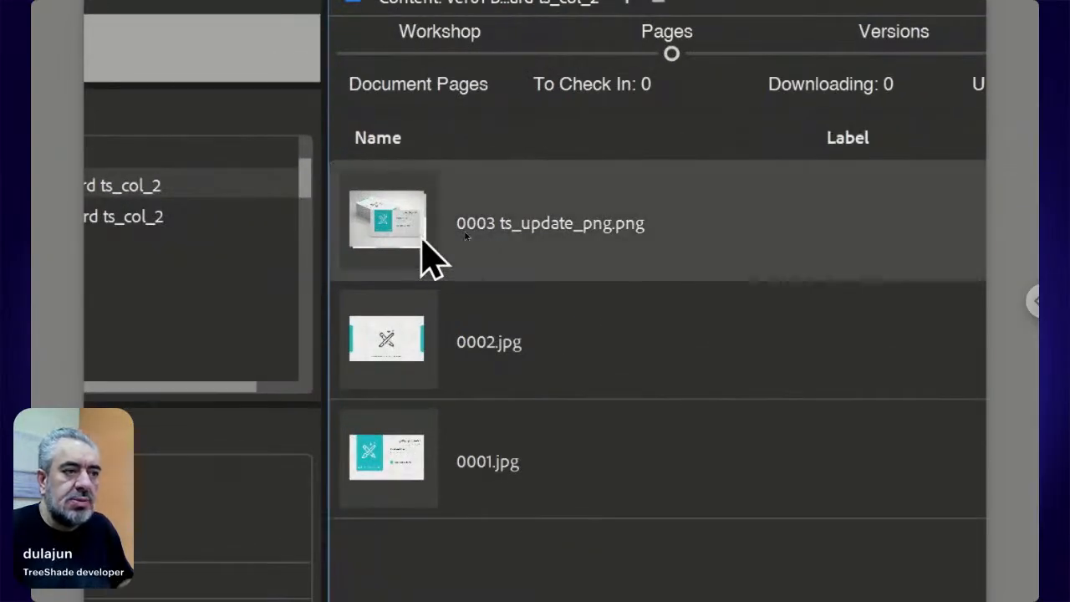
double_click(422, 241)
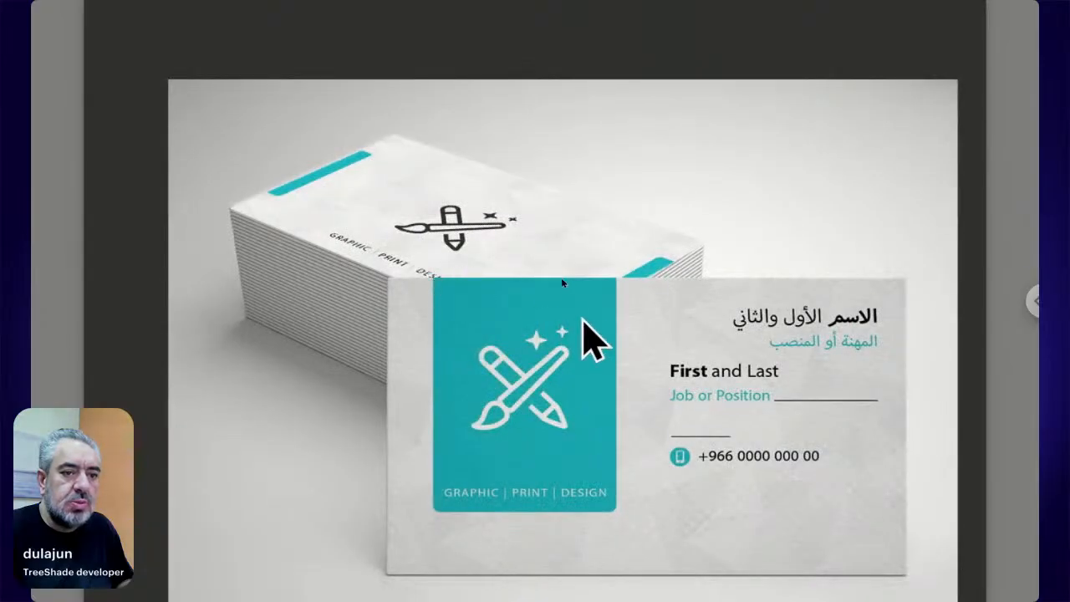
left_click(704, 359)
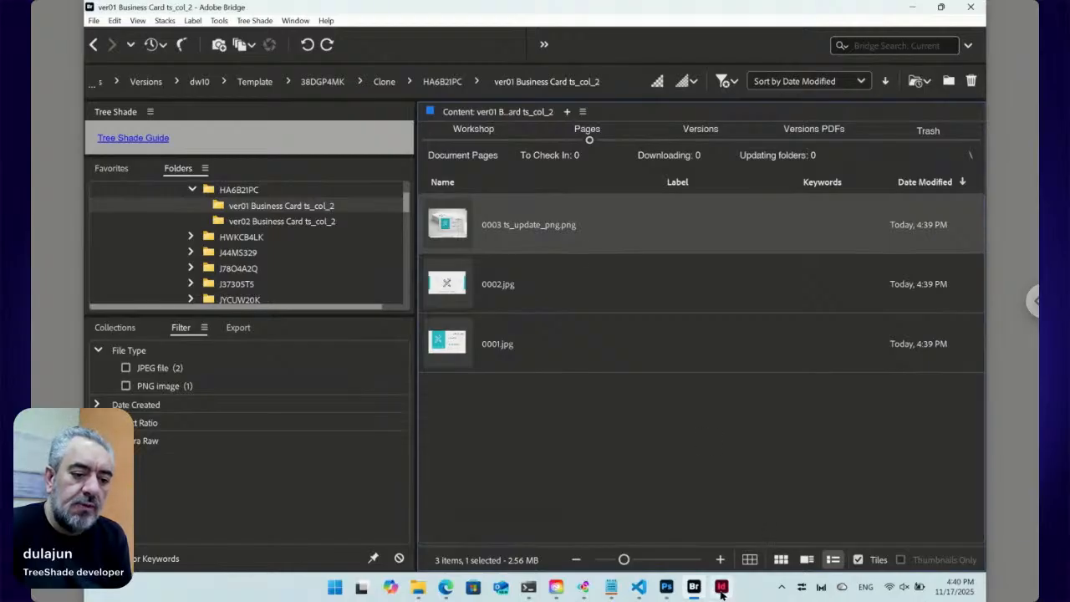
mouse_move(723, 592)
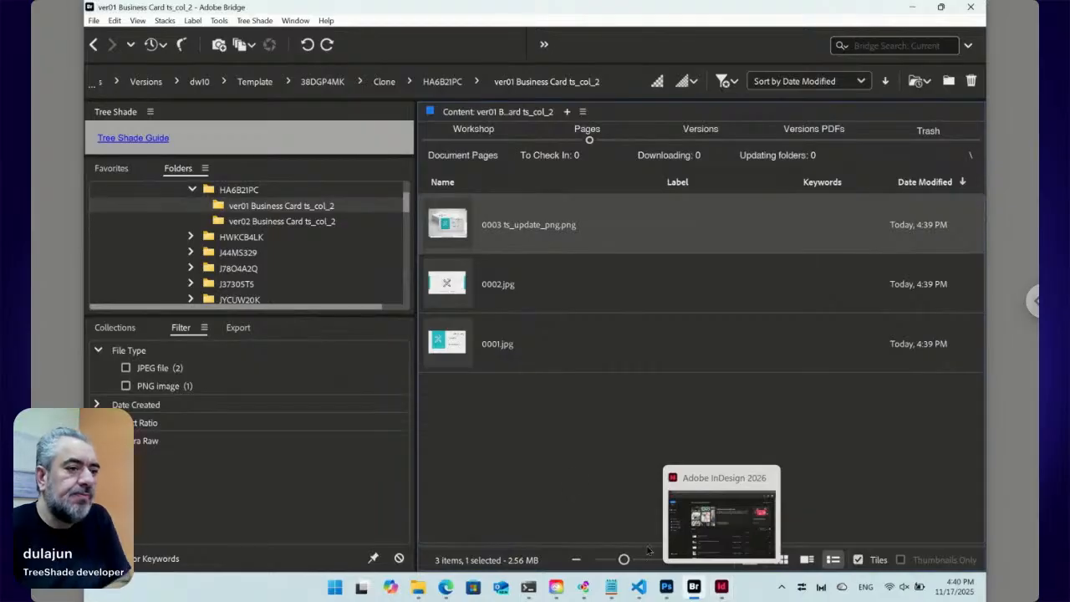
left_click(544, 423)
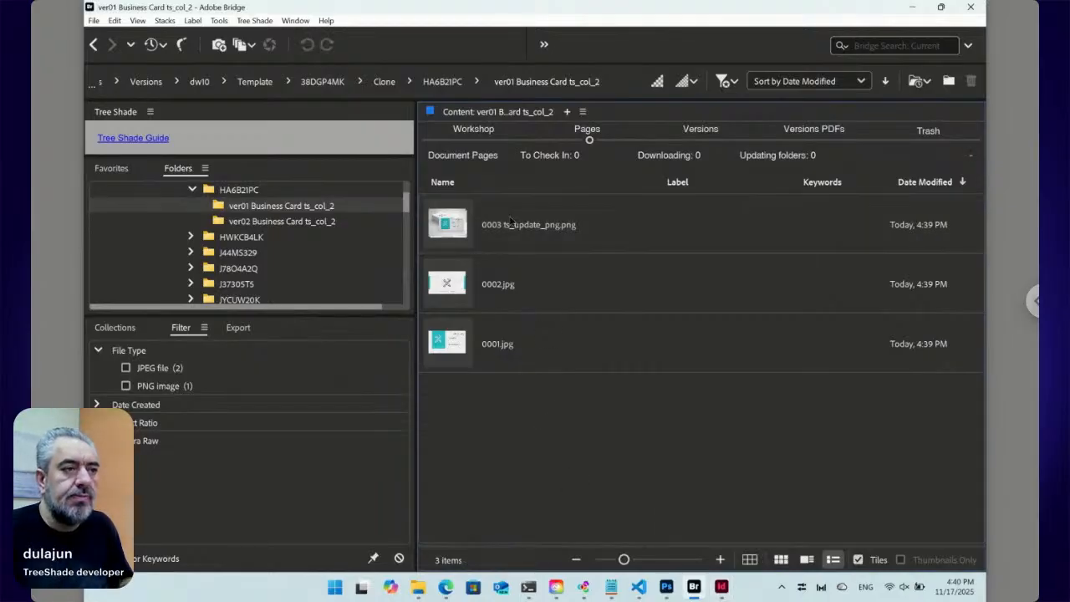
Go to the business card's Workshop folder, open its Data subfolder, and select Logo.png.
left_click(474, 139)
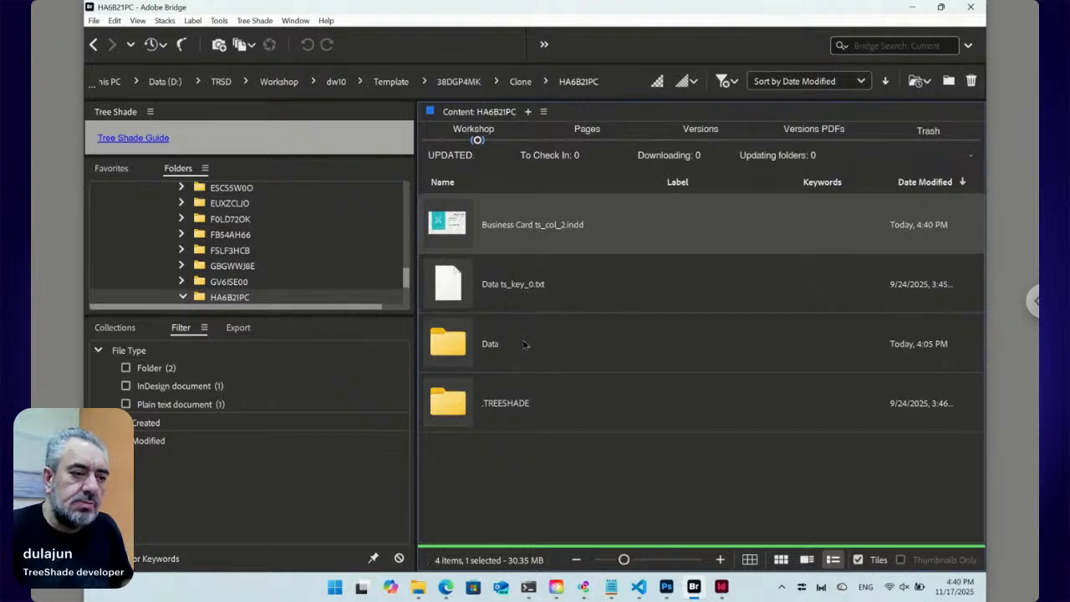
double_click(490, 344)
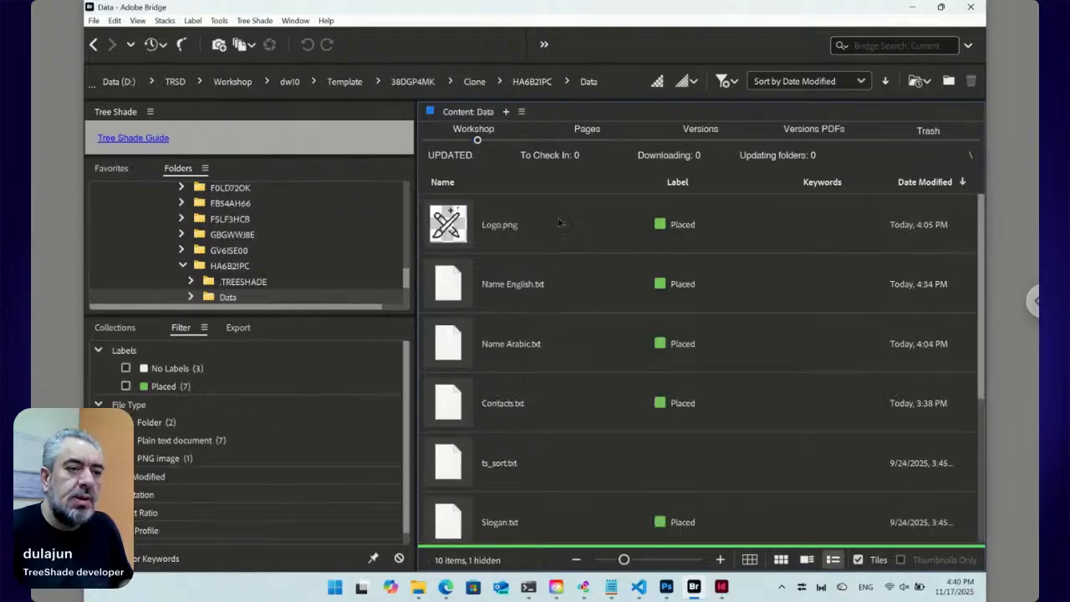
left_click(564, 229)
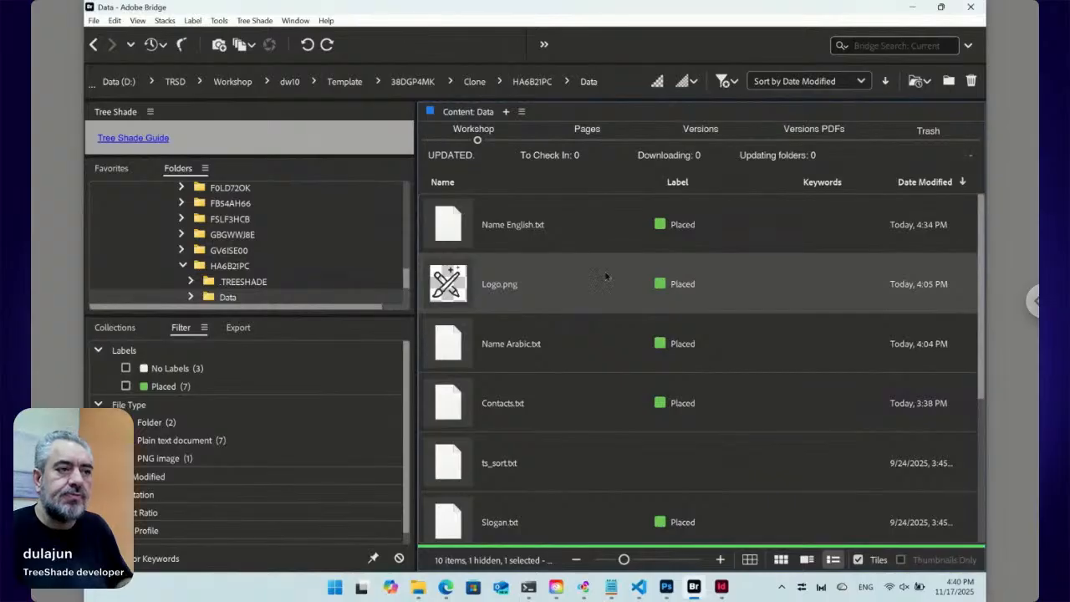
Open the Workshop copy of Business Card ts_col_2.indd in InDesign and arrange its window side by side with Bridge.
left_click(533, 81)
left_click(446, 224)
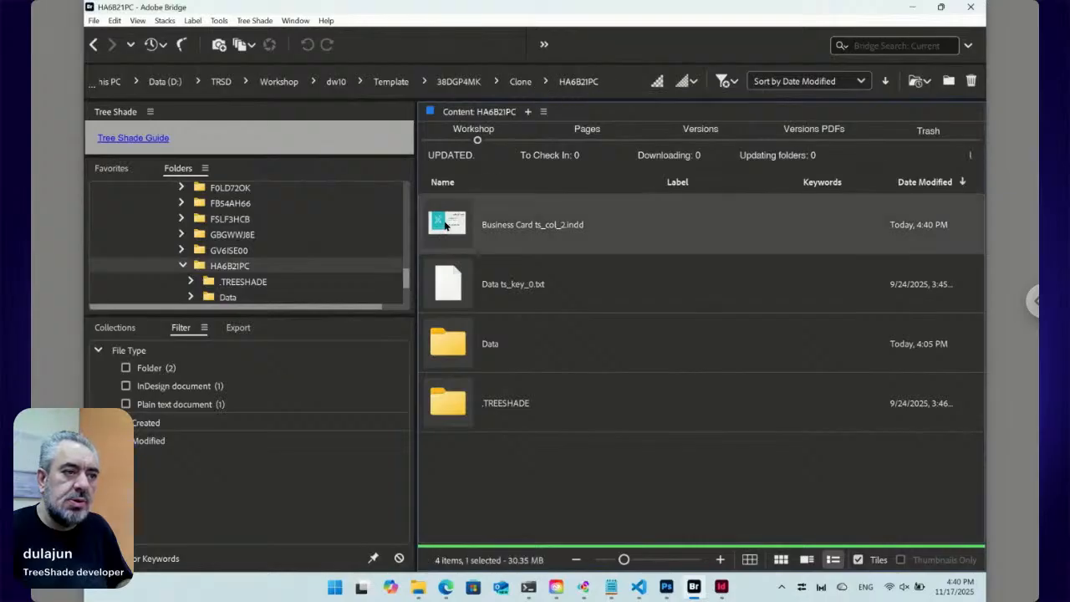
double_click(445, 226)
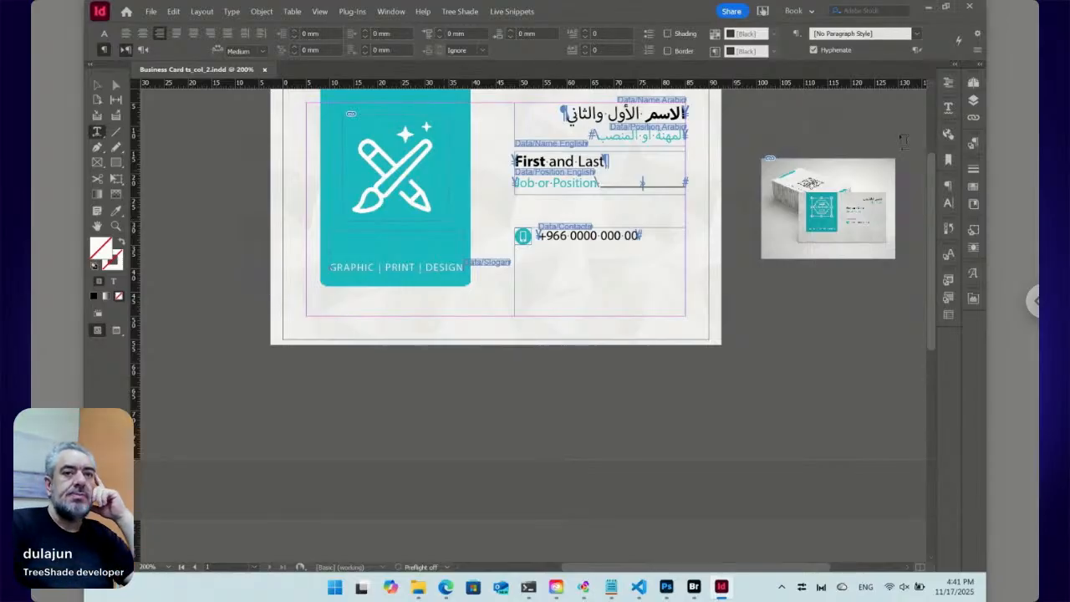
left_click(944, 8)
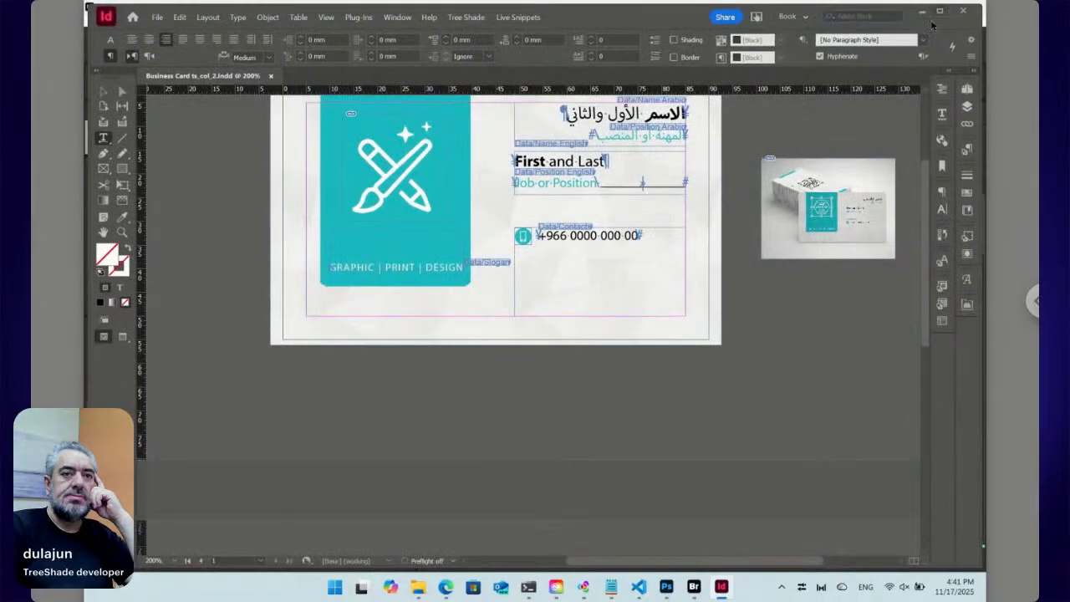
left_click_drag(623, 25, 389, 37)
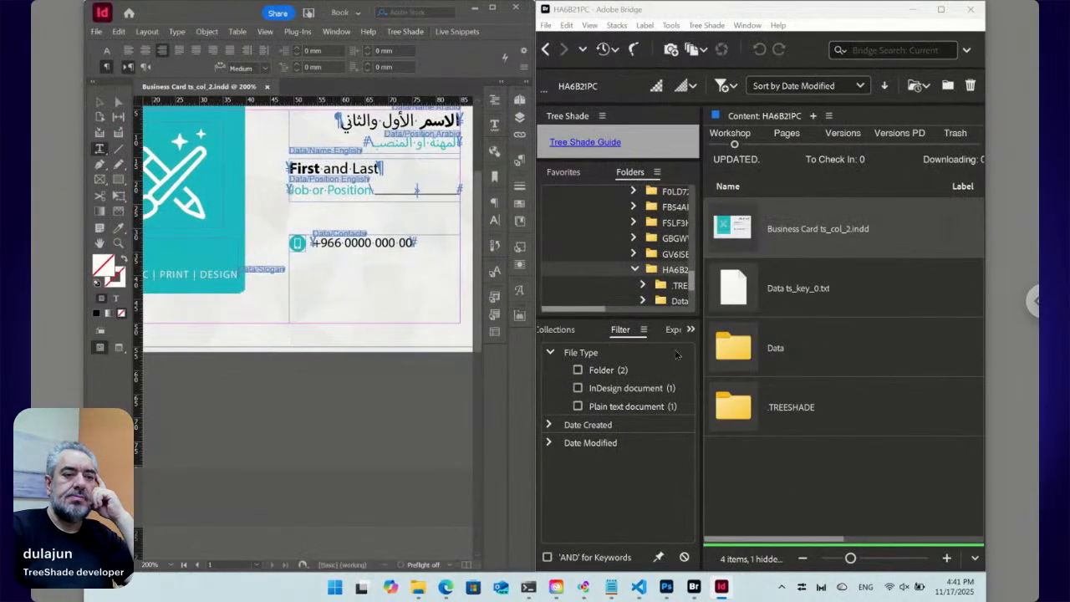
Copy the hand-holding-white-mug image from the Downloads folder into the business card's Workshop Data folder in Bridge.
double_click(758, 349)
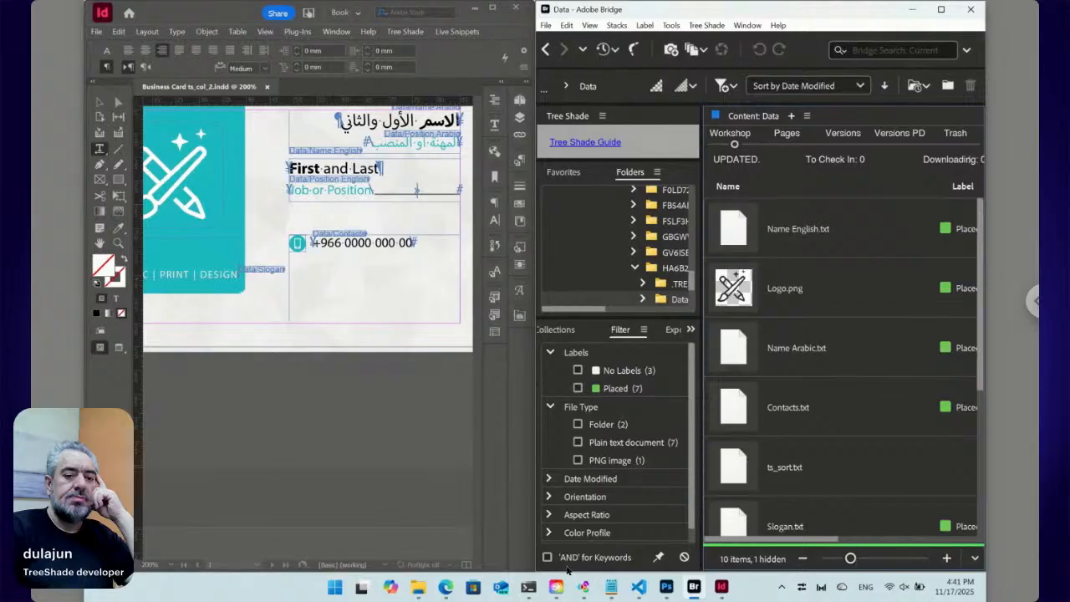
mouse_move(417, 587)
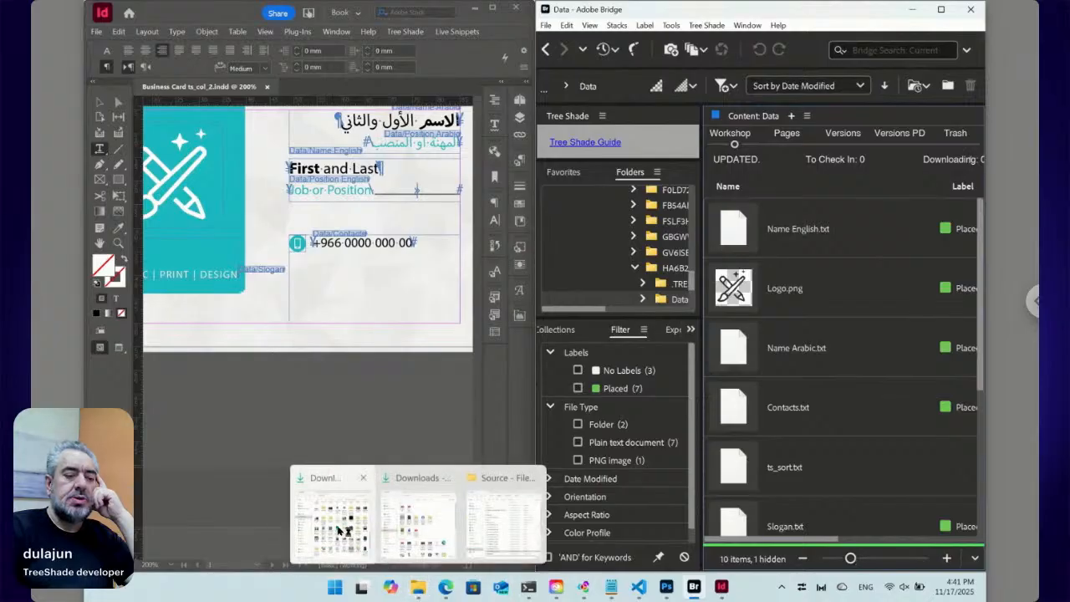
left_click(342, 531)
left_click(431, 347)
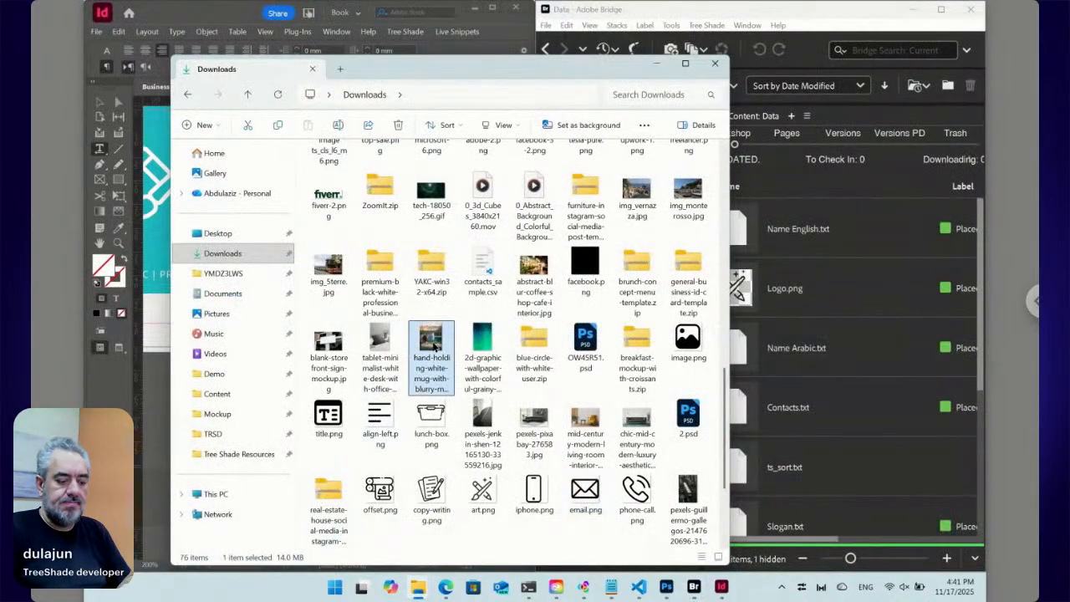
left_click(843, 369)
key("ctrl+v")
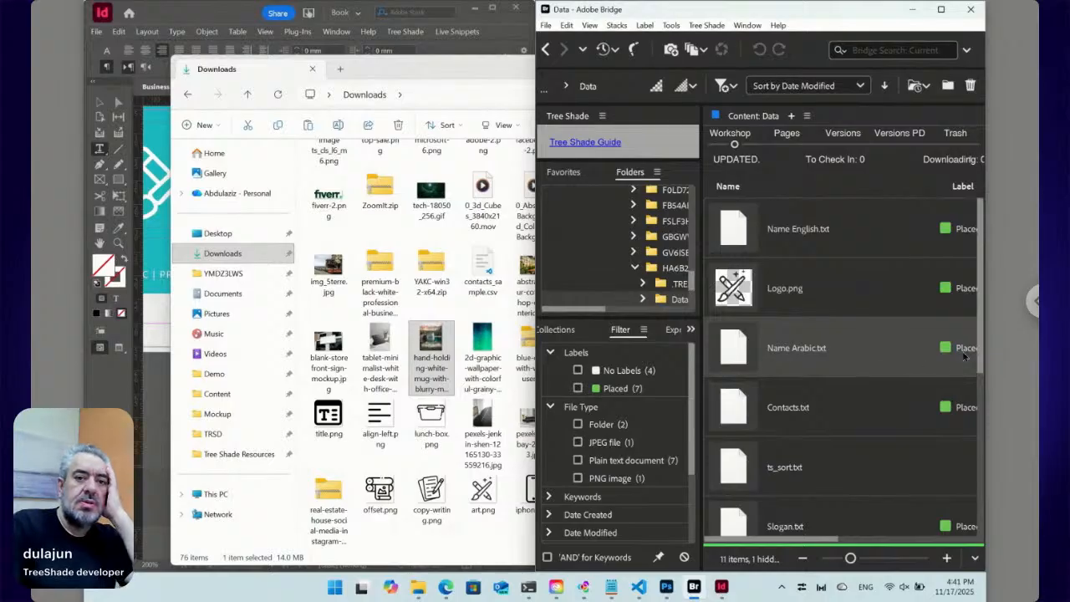
left_click_drag(981, 351, 978, 524)
scroll(847, 412, "up", 1)
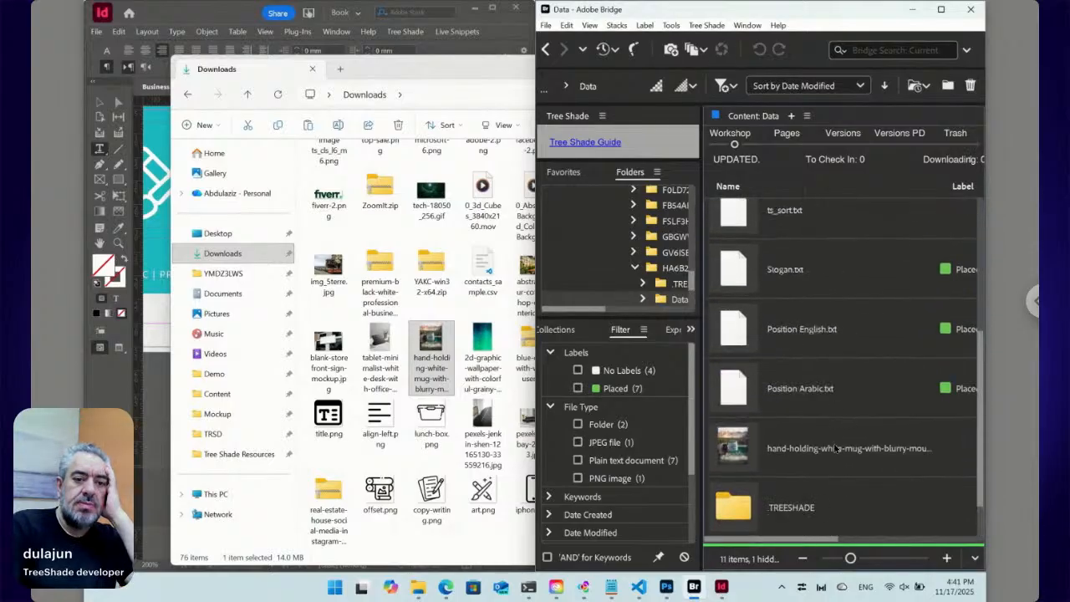
left_click(836, 447)
left_click(826, 451)
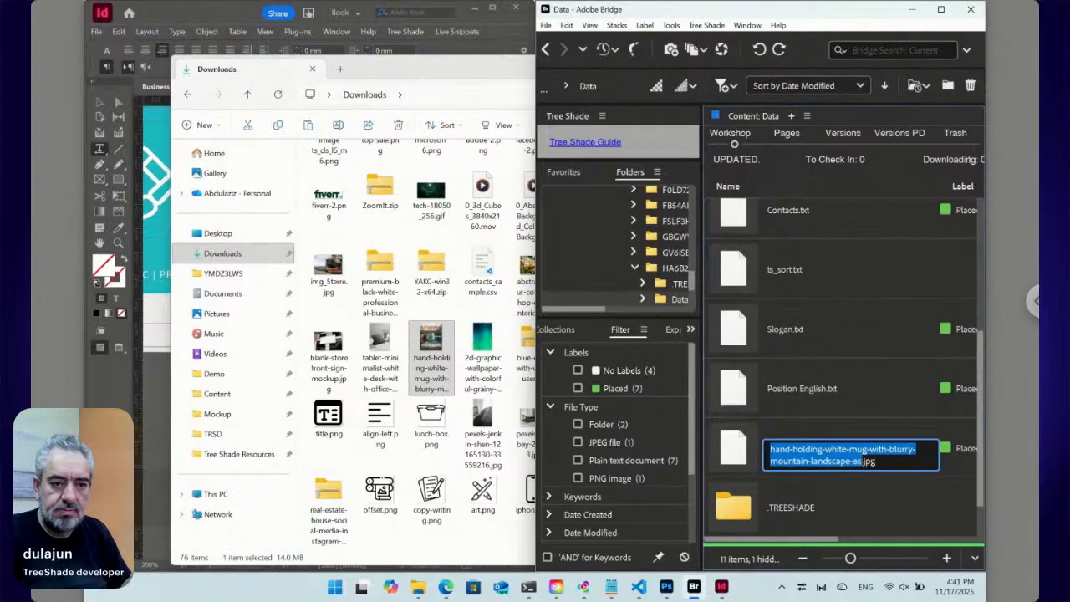
key("Escape")
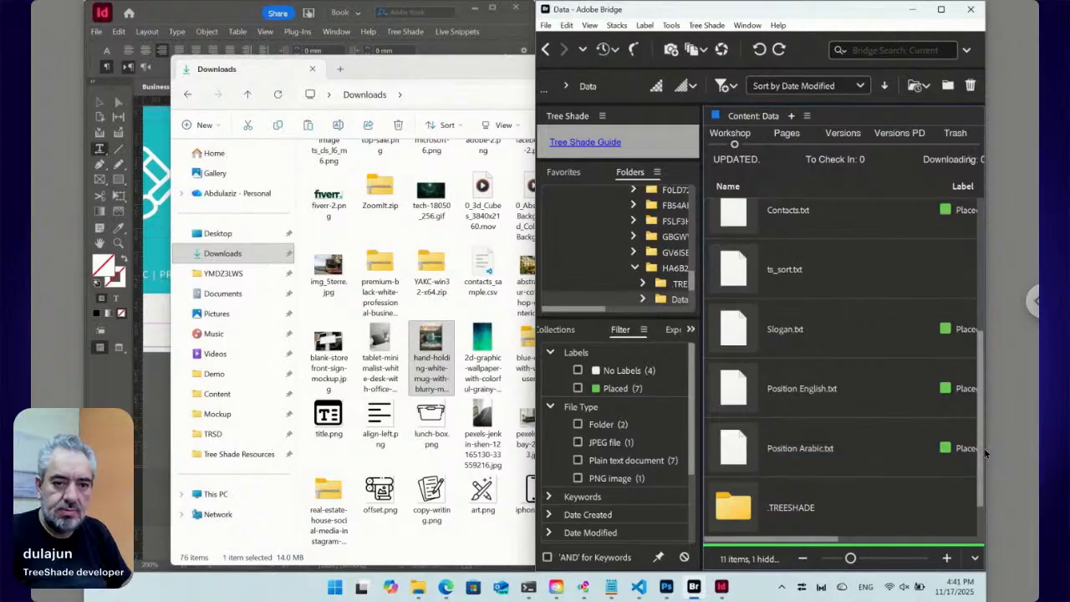
Rename the hand-holding-white-mug image in the Data folder to Cup.jpg and narrow the Name column to show the full labels.
scroll(983, 447, "down", 1)
left_click_drag(981, 448, 976, 305)
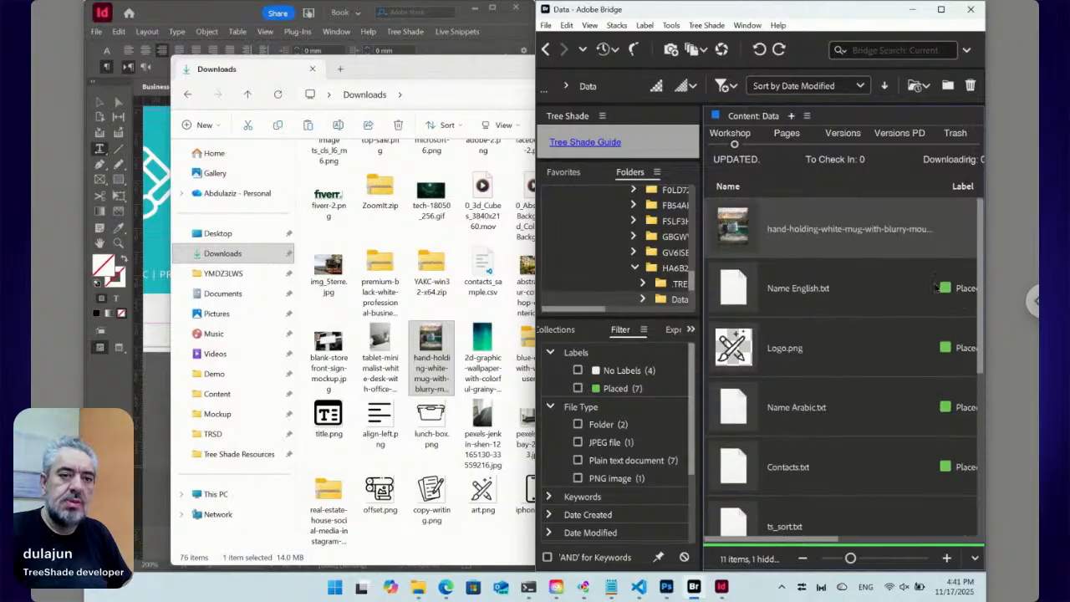
left_click(846, 235)
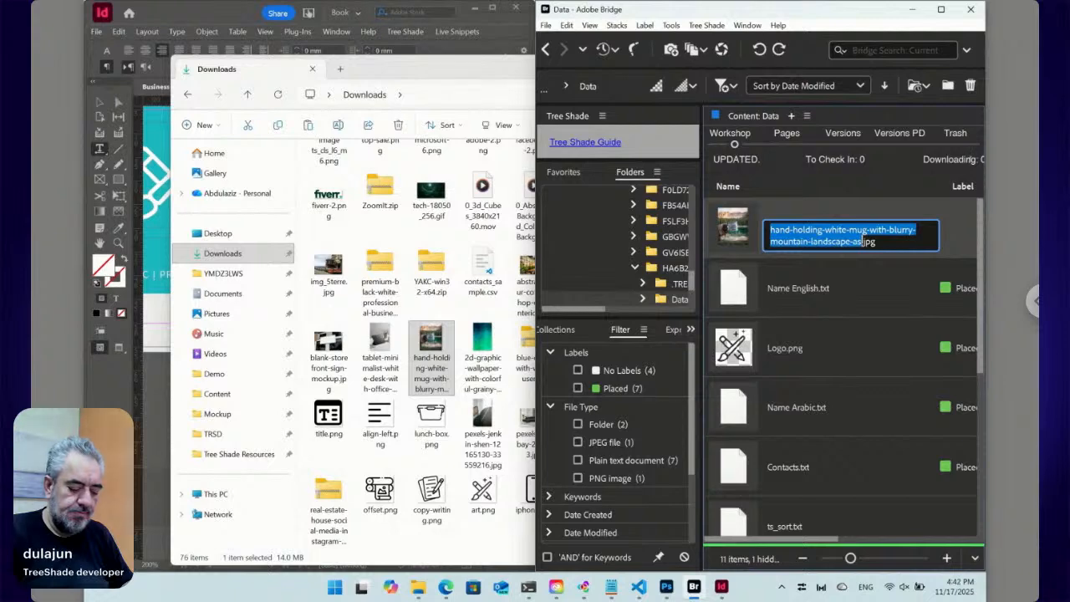
type("Cu")
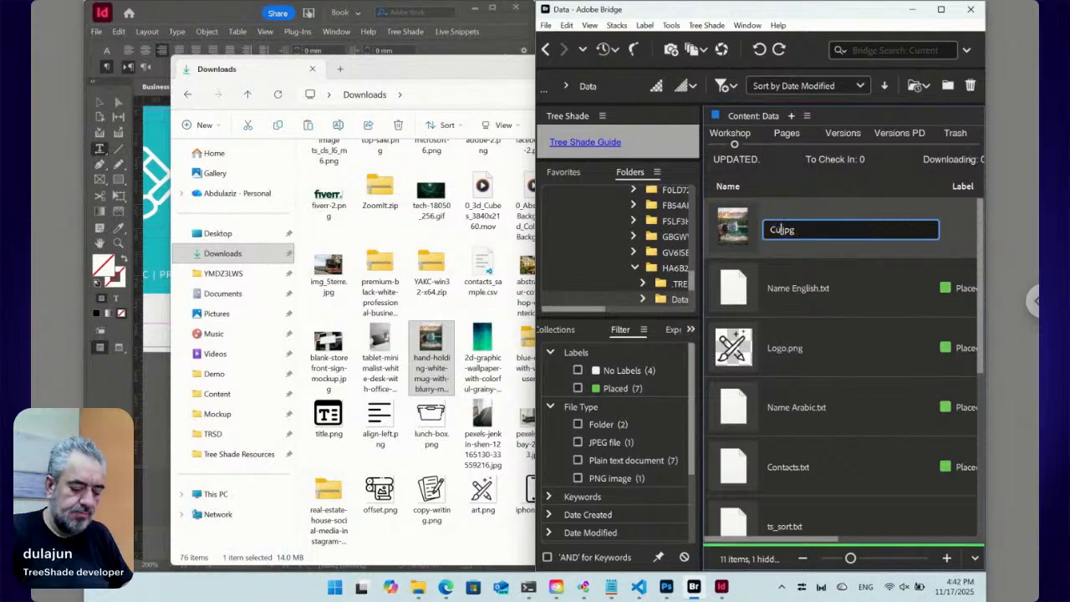
type("p")
key("Return")
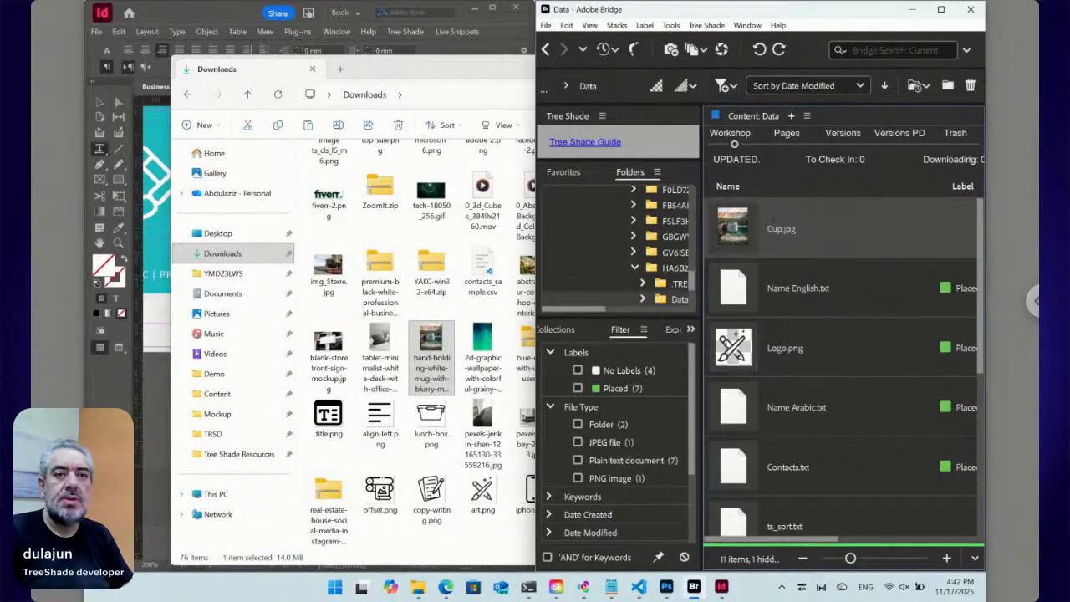
left_click_drag(939, 182, 863, 184)
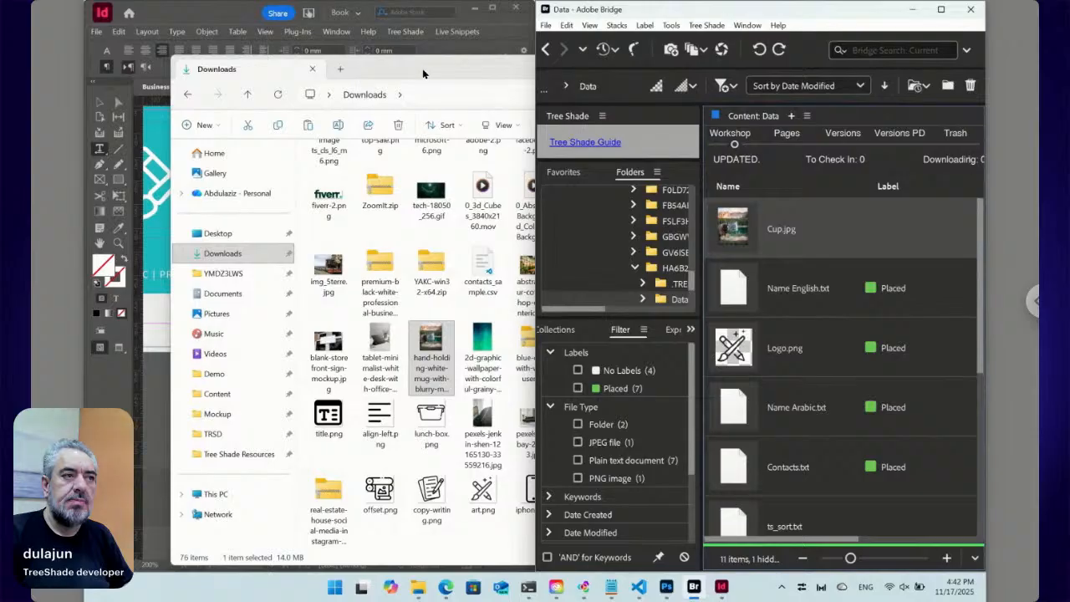
Place Cup.jpg from Bridge on the InDesign pasteboard below the card at about 12.7 by 15.9 mm, and save the document.
left_click(101, 102)
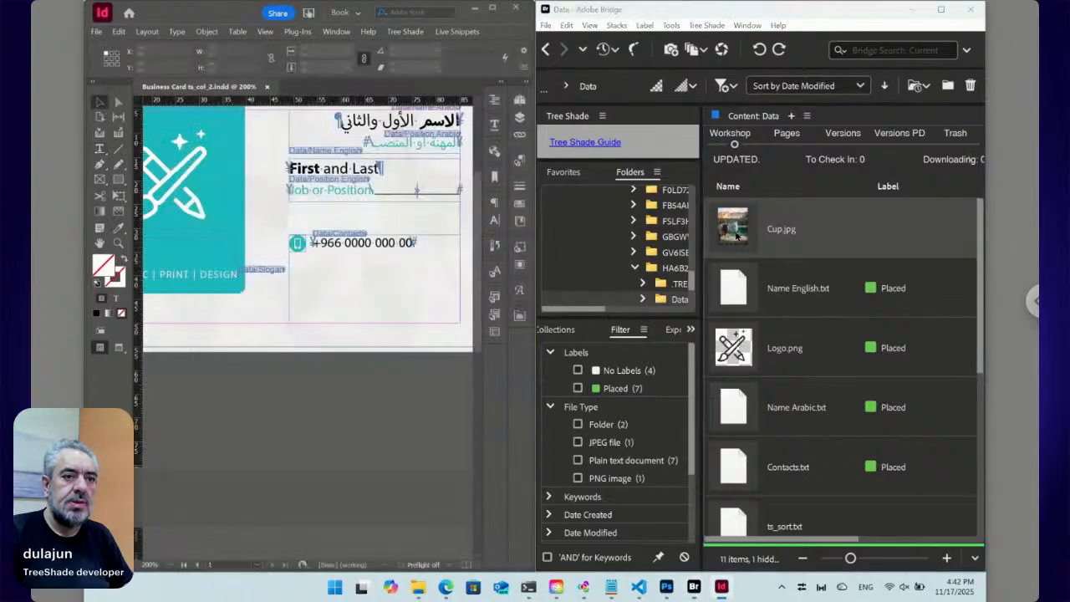
left_click_drag(738, 231, 233, 359)
left_click_drag(293, 433, 293, 433)
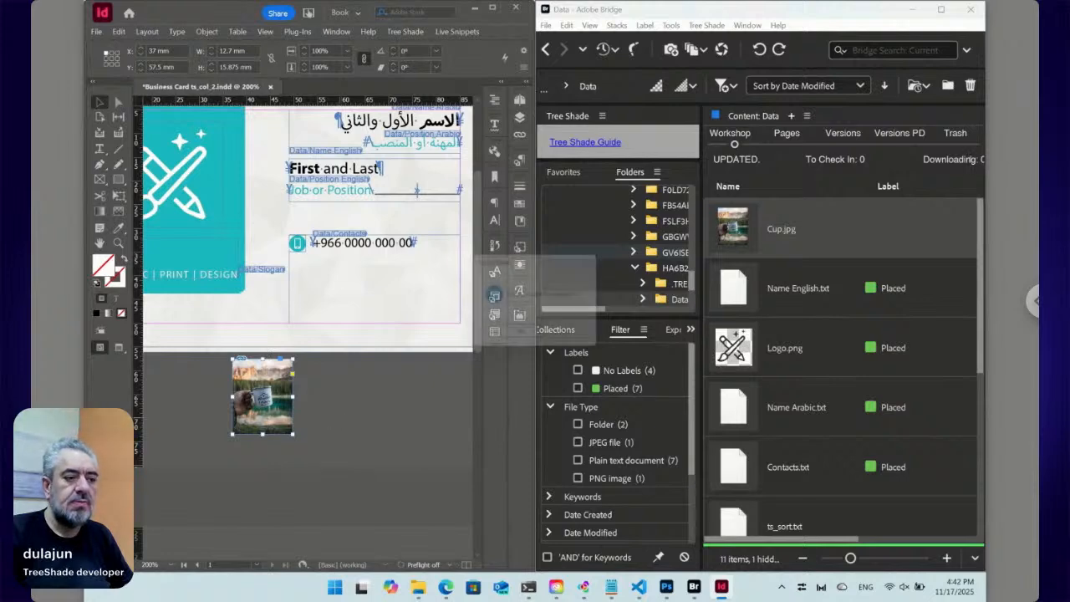
left_click(572, 338)
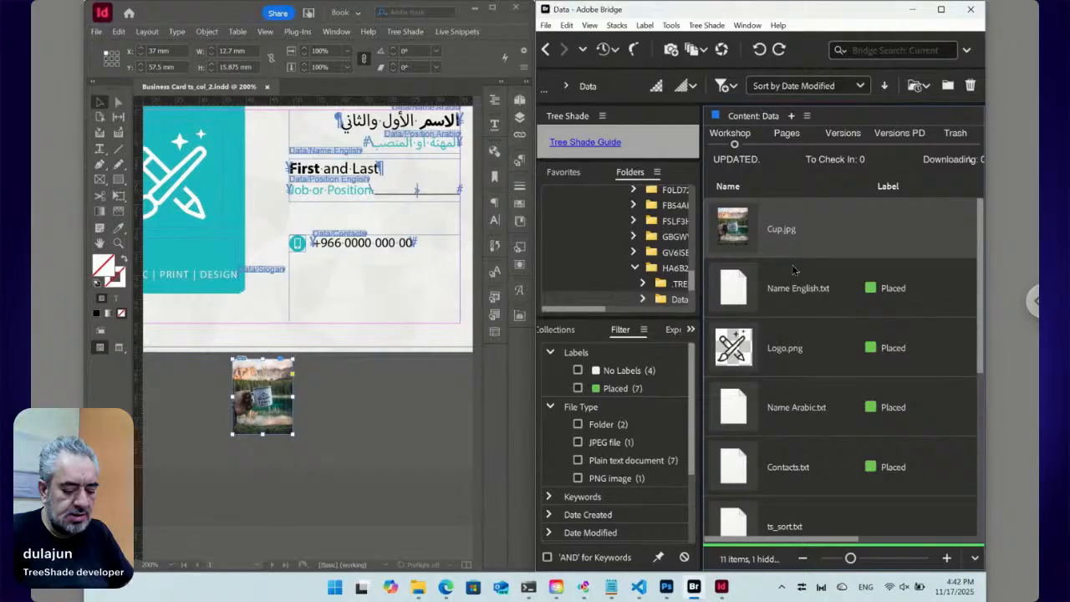
Move the Cup image onto the card's lower edge, save without checking in, and reposition it at about X 24.1, Y 47.1 mm.
key("ctrl+shift+a")
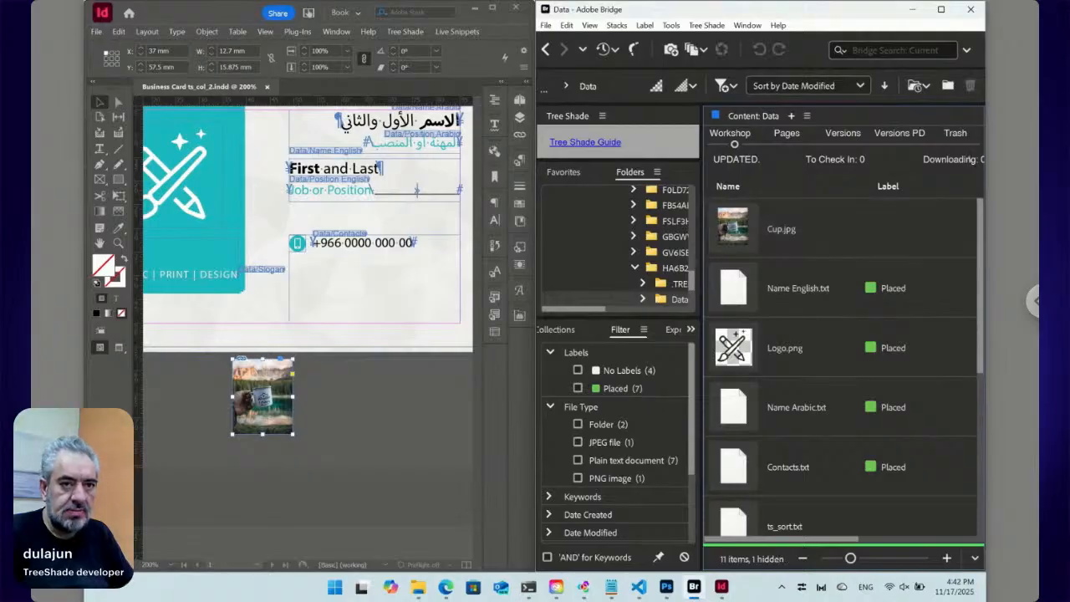
left_click(736, 235)
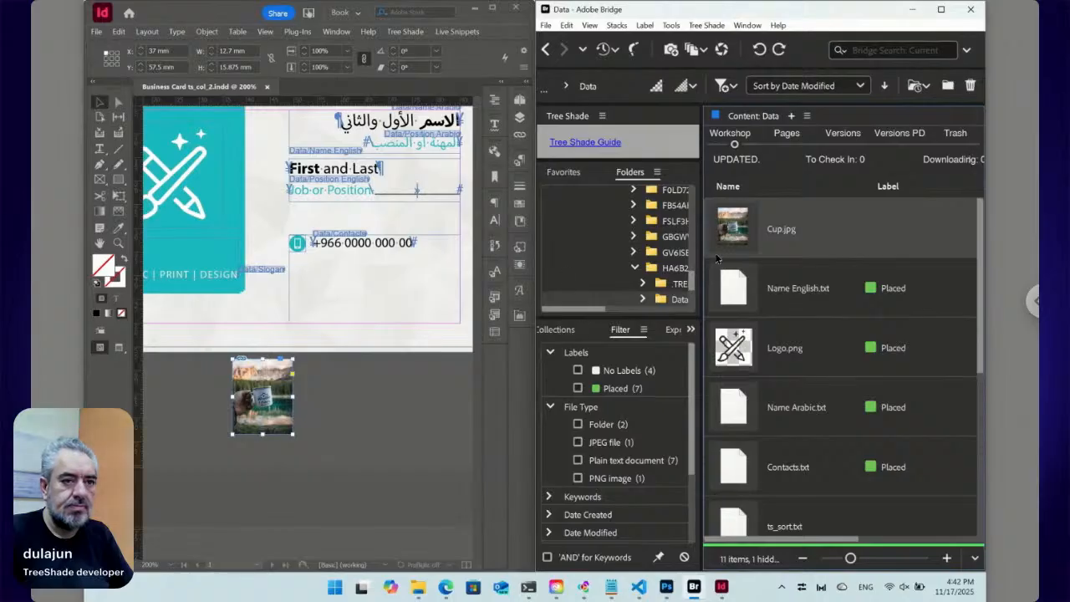
left_click_drag(278, 424, 332, 385)
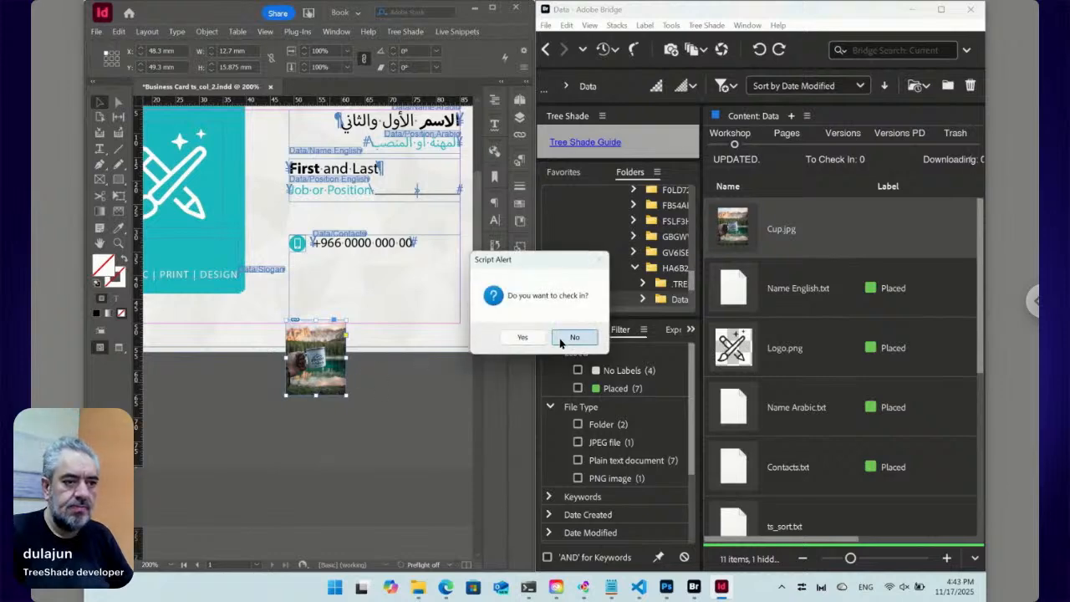
left_click(560, 338)
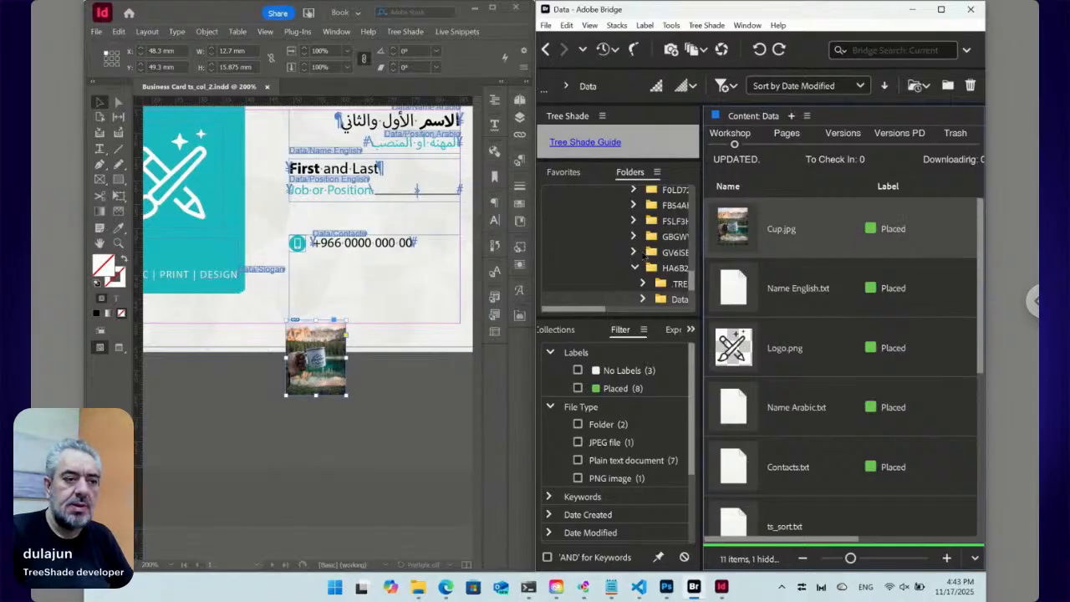
left_click(317, 381)
left_click_drag(324, 381, 206, 371)
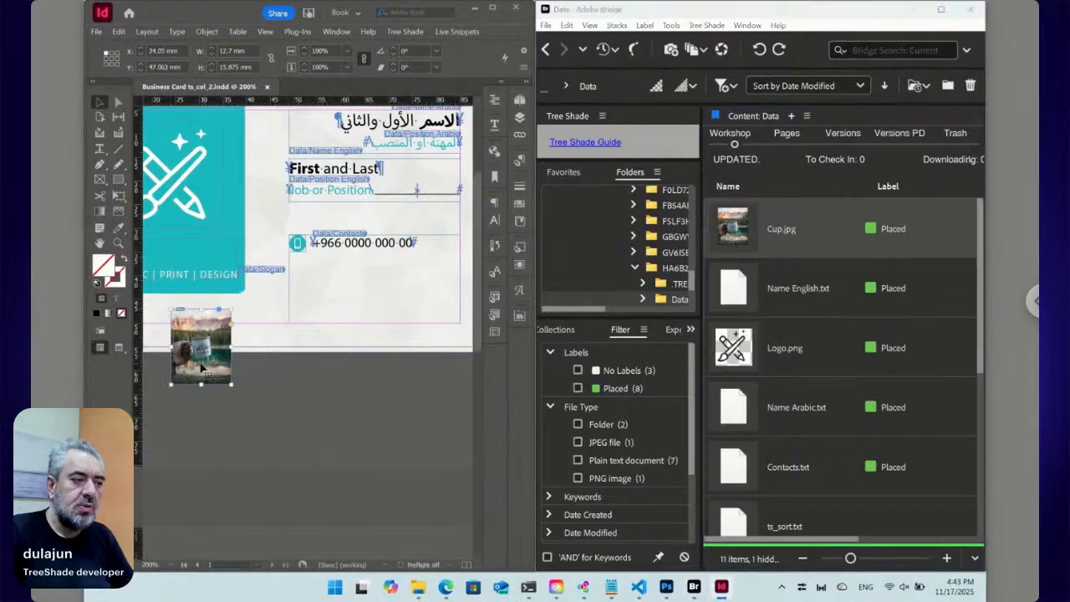
Copy the mid-century-modern-living-room image from the Downloads folder into the Workshop Data folder in Bridge.
mouse_move(417, 587)
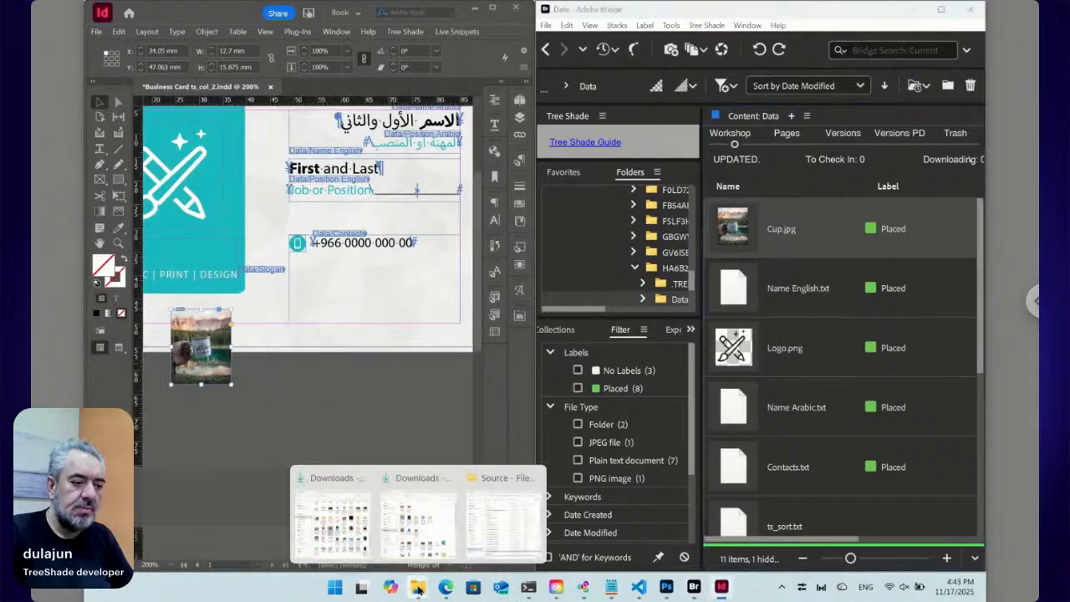
left_click(352, 541)
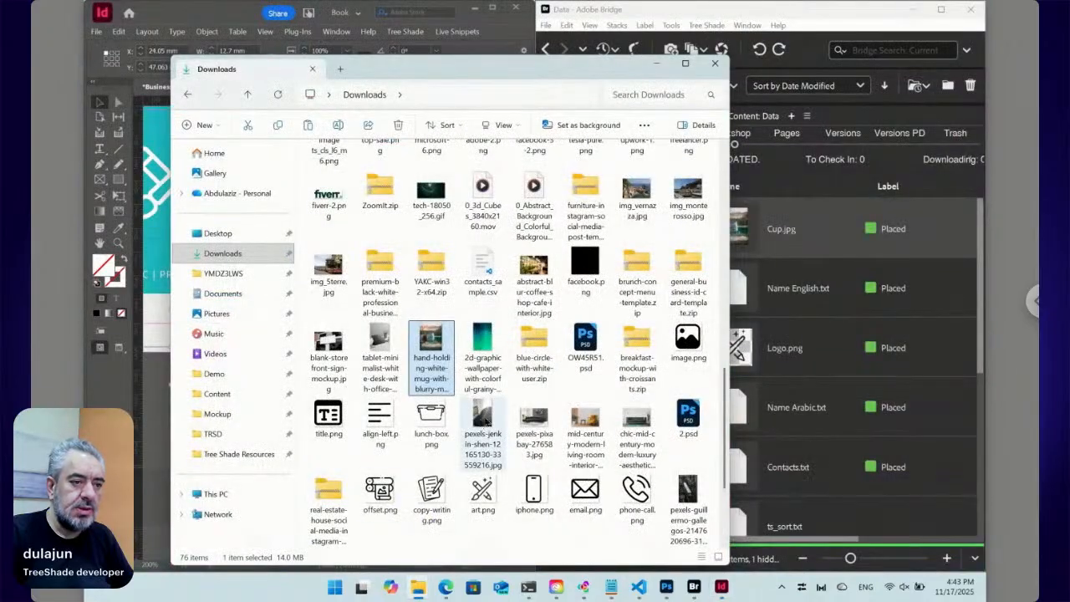
left_click(484, 421)
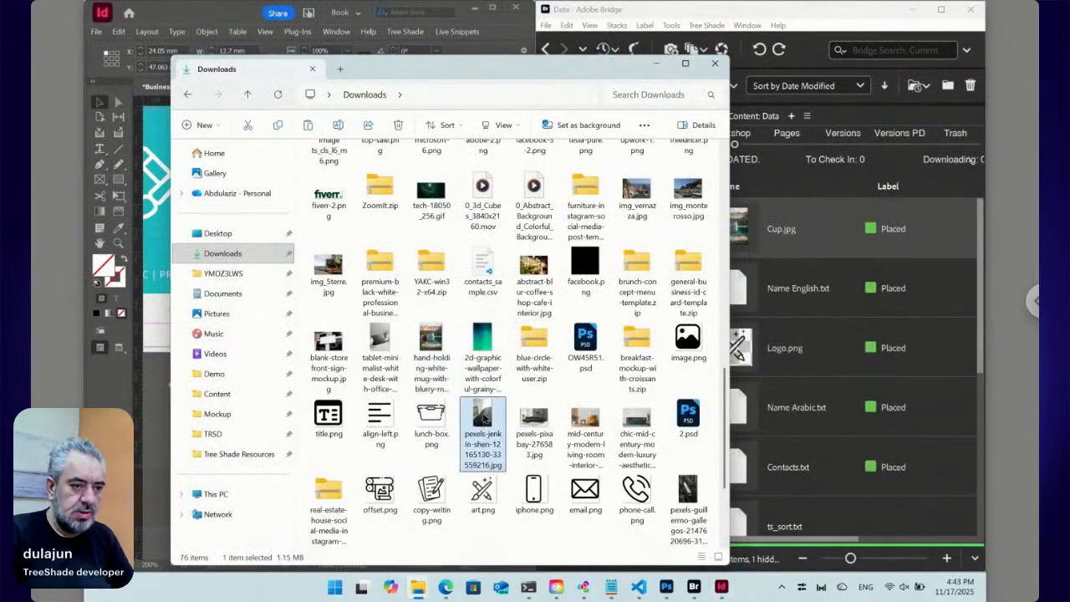
left_click(585, 422)
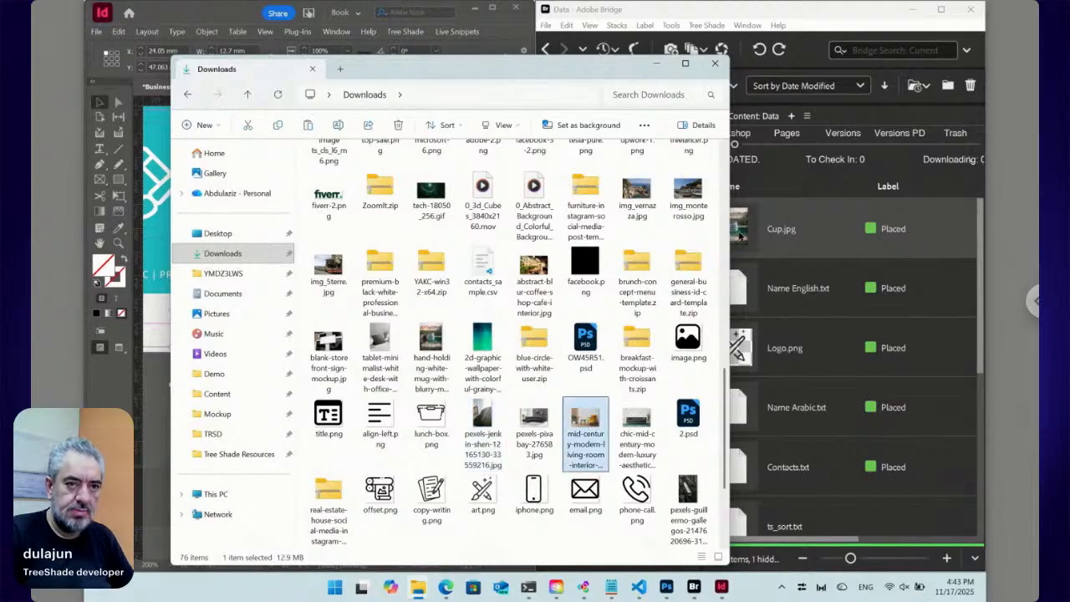
left_click(740, 236)
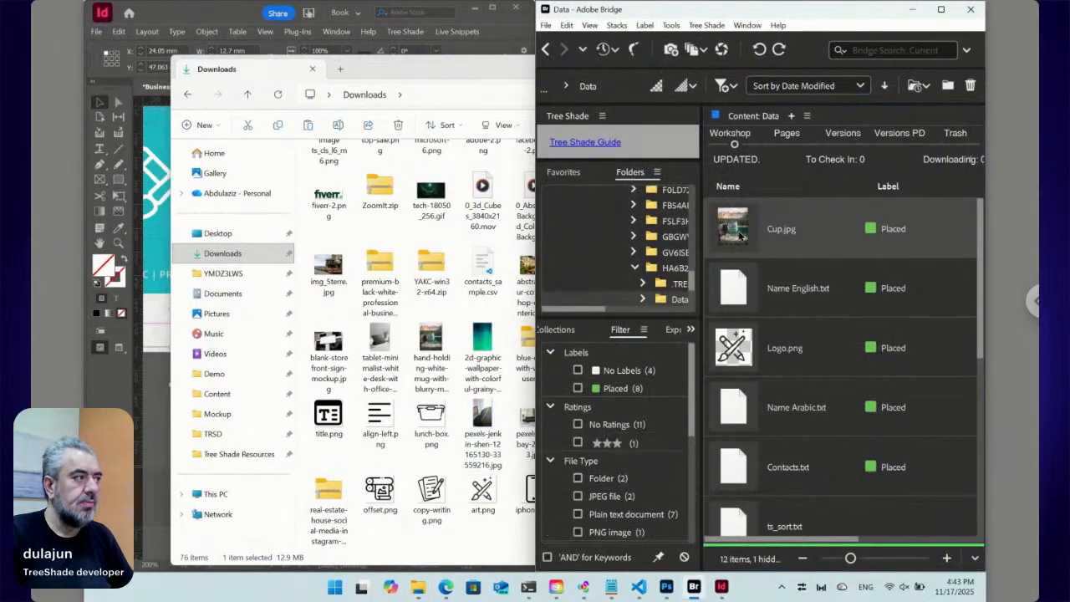
Rename the mid-century living room image in the Data folder to Chair.jpg.
left_click_drag(980, 309, 978, 502)
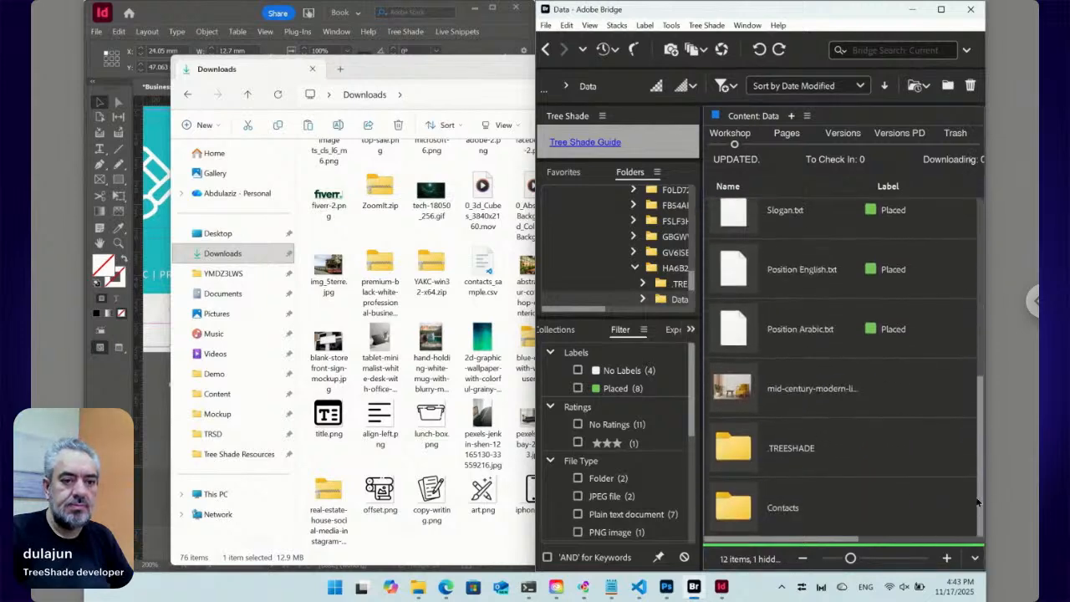
left_click(796, 397)
scroll(791, 394, "up", 1)
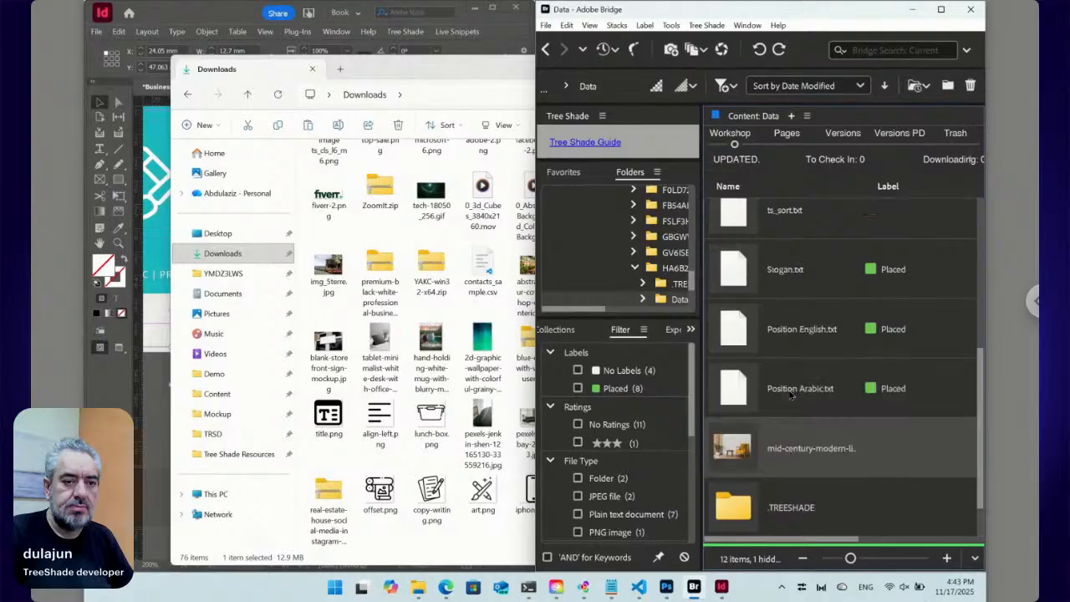
left_click(780, 456)
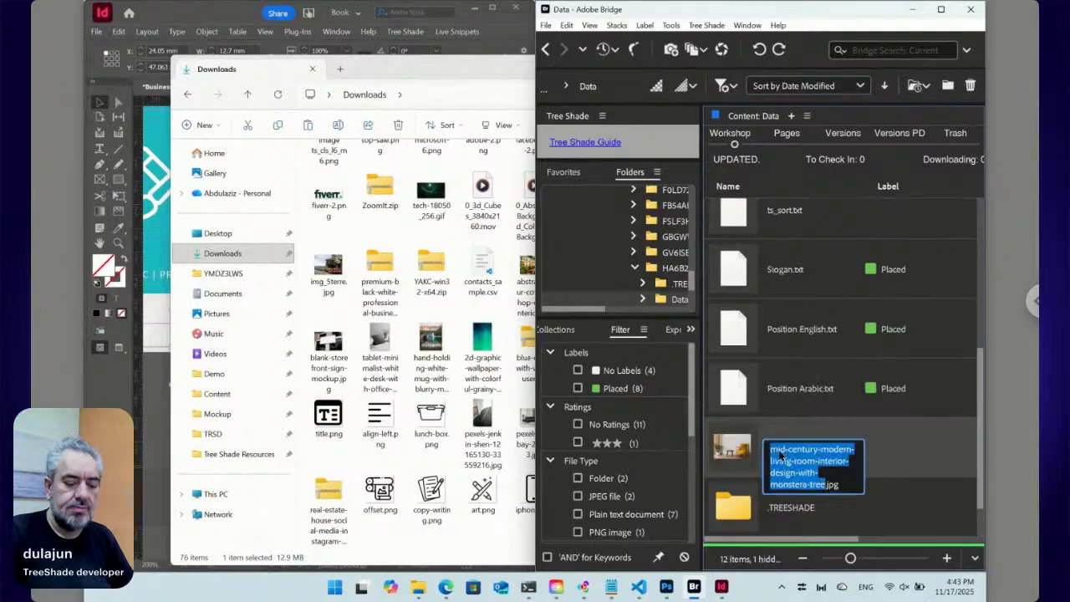
type("Chair")
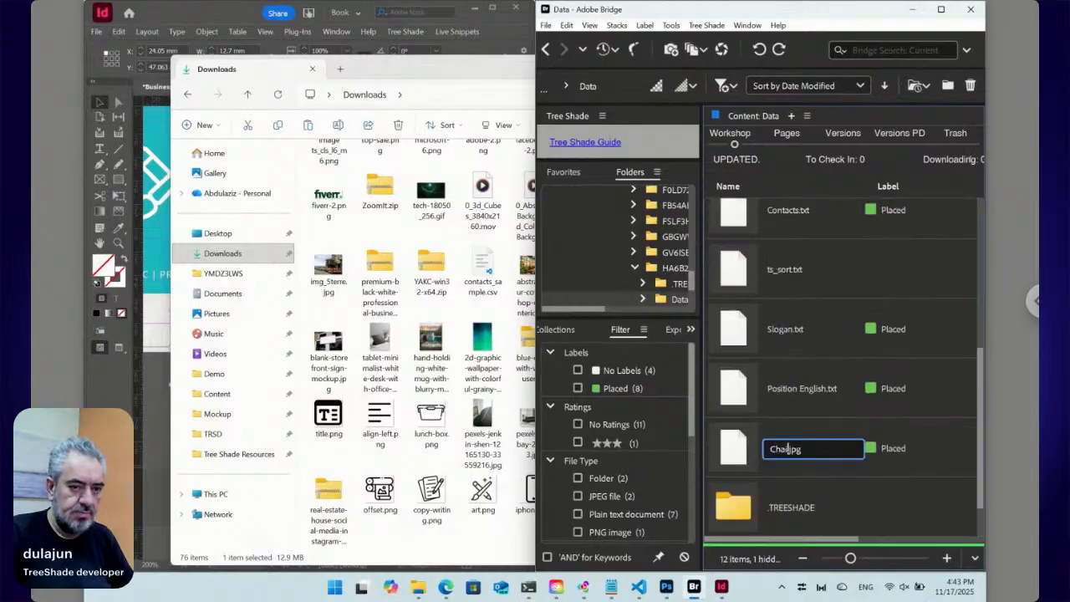
key("Return")
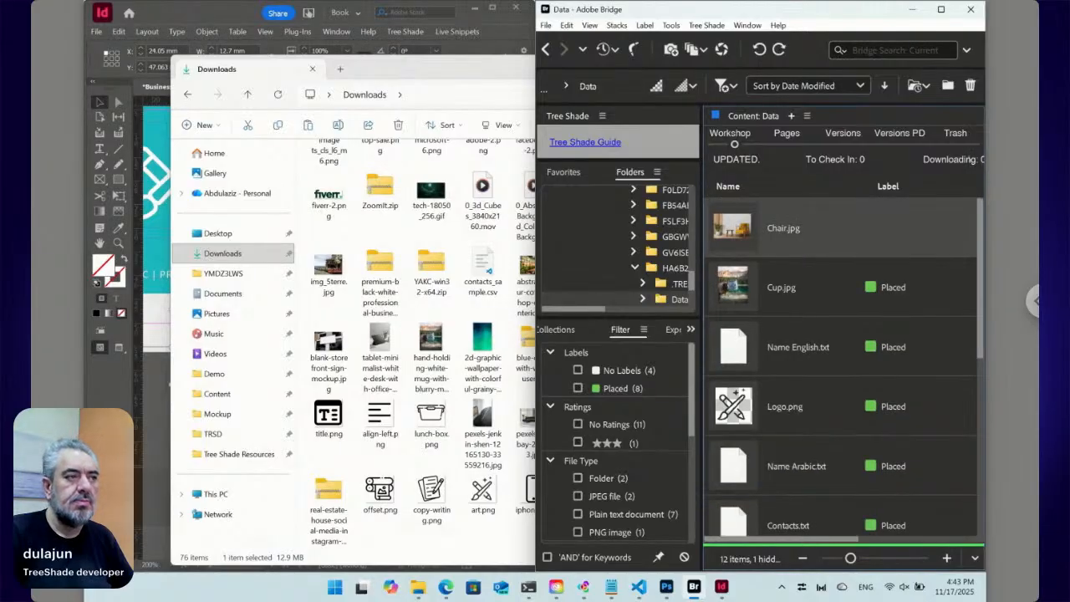
Place Chair.jpg from Bridge in the InDesign document beside the Cup image at about 26.8 by 17.9 mm.
left_click(100, 102)
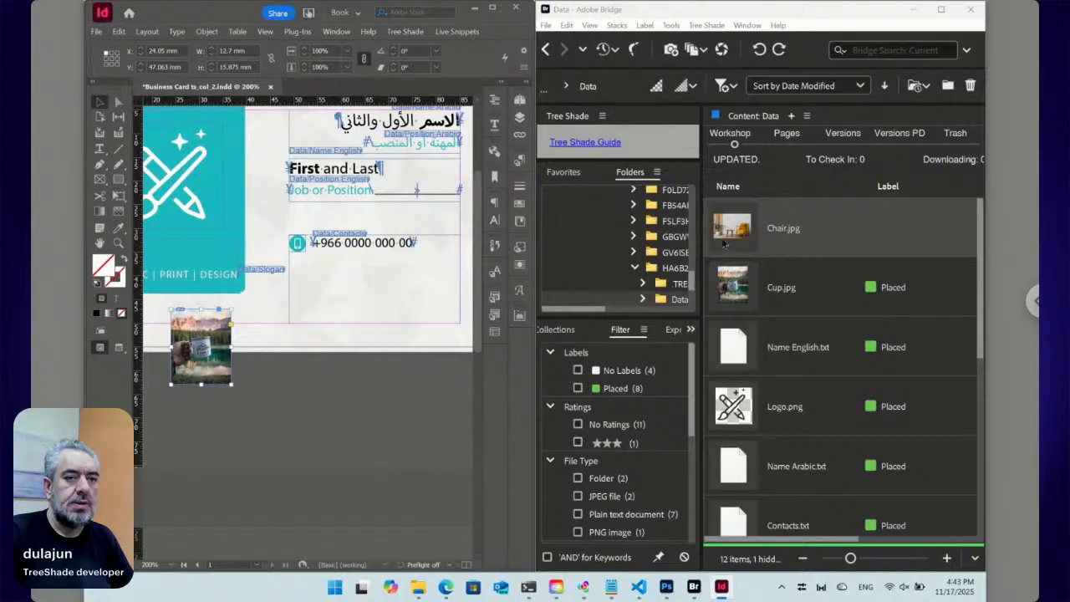
left_click_drag(736, 227, 362, 372)
left_click_drag(266, 301, 395, 417)
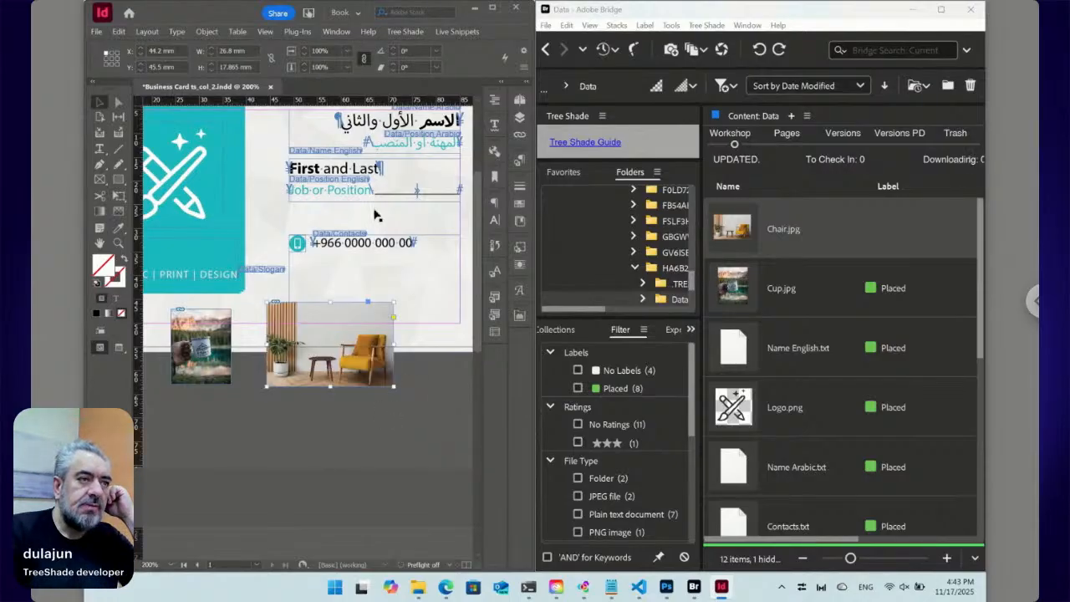
Try to update the document's links records with Tree Shade and check Chair.jpg's label in Bridge.
left_click(413, 34)
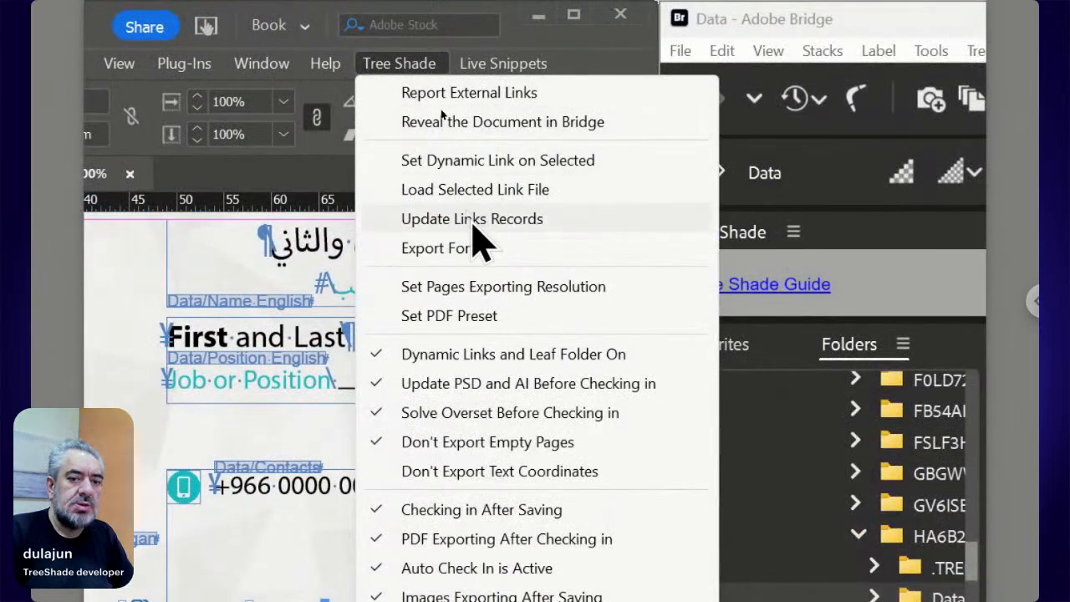
left_click(474, 224)
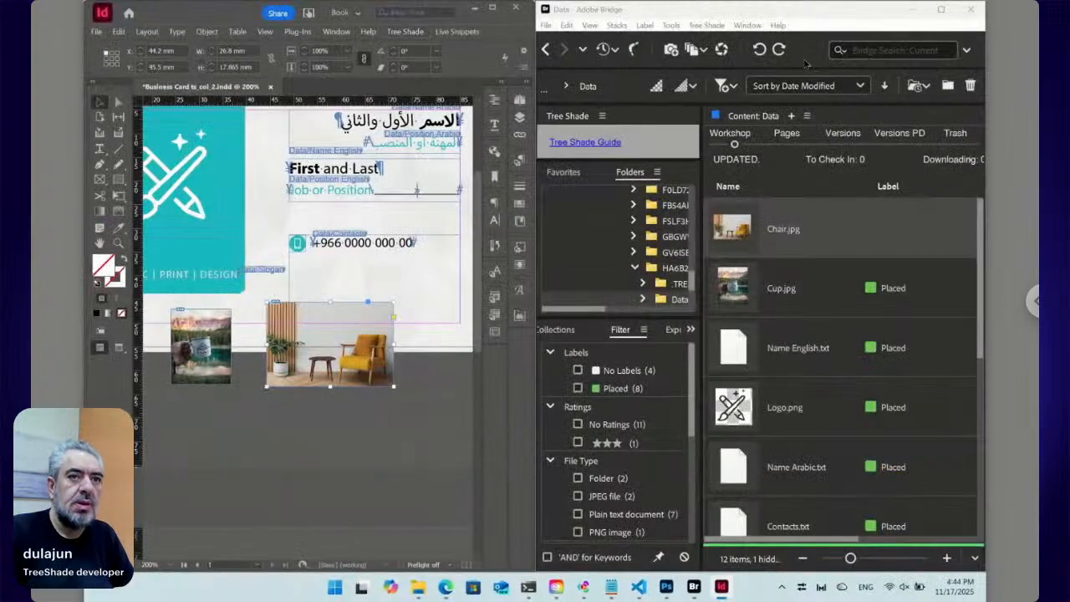
left_click(822, 19)
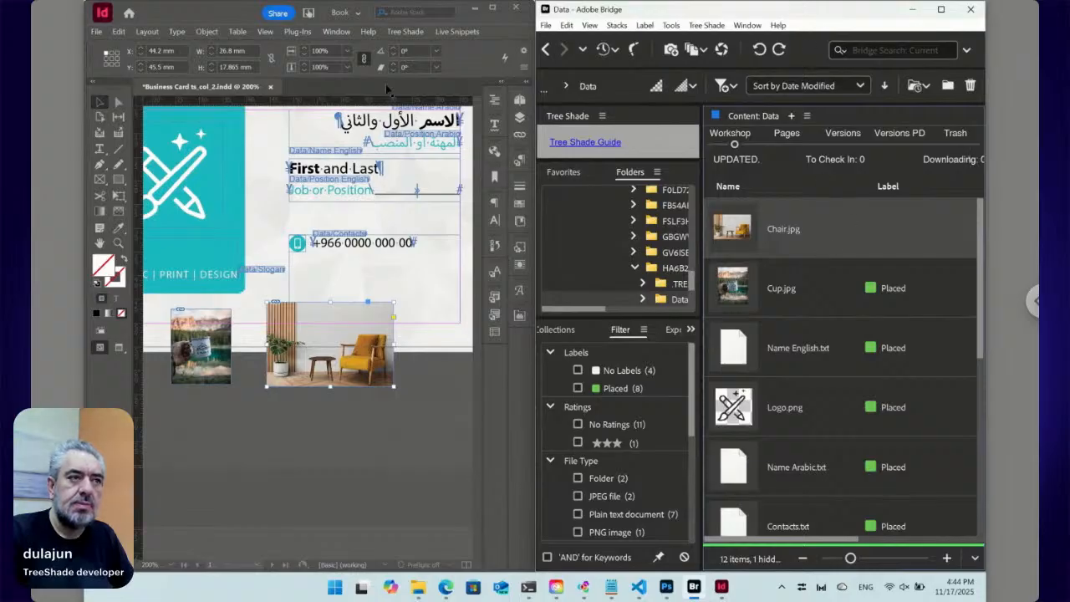
left_click(228, 18)
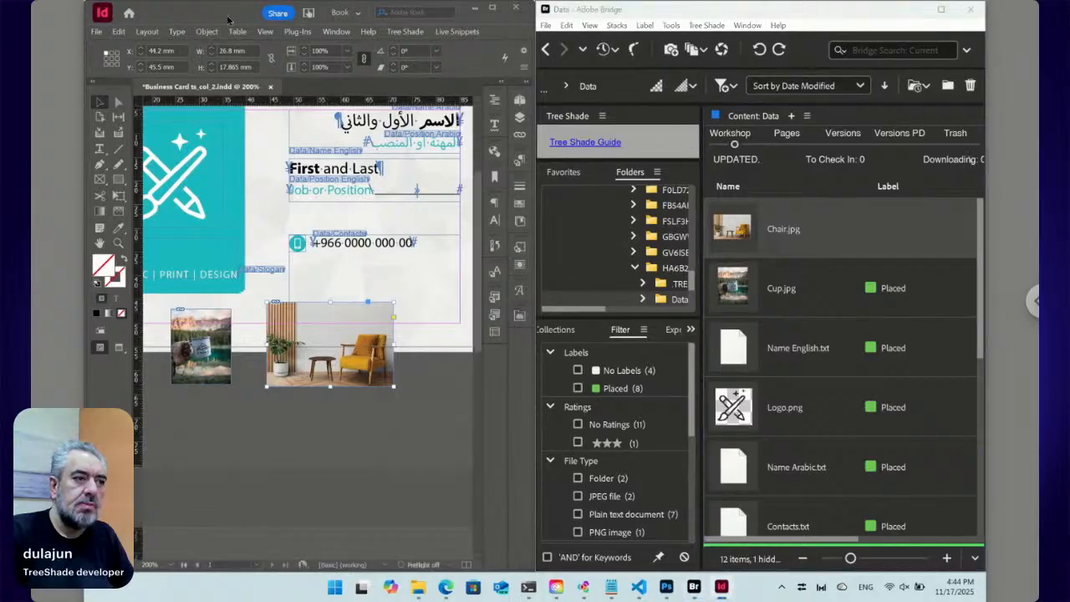
Move the Chair image to about X 41.5, Y 42.7 mm and run Tree Shade's Update Links Records again.
left_click_drag(349, 373, 336, 362)
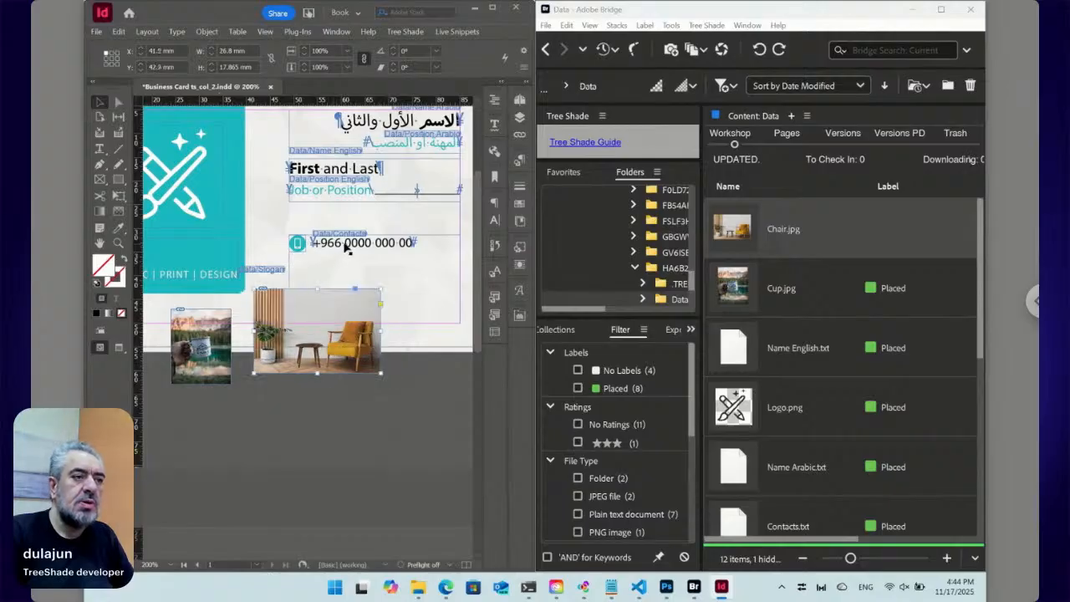
left_click(410, 33)
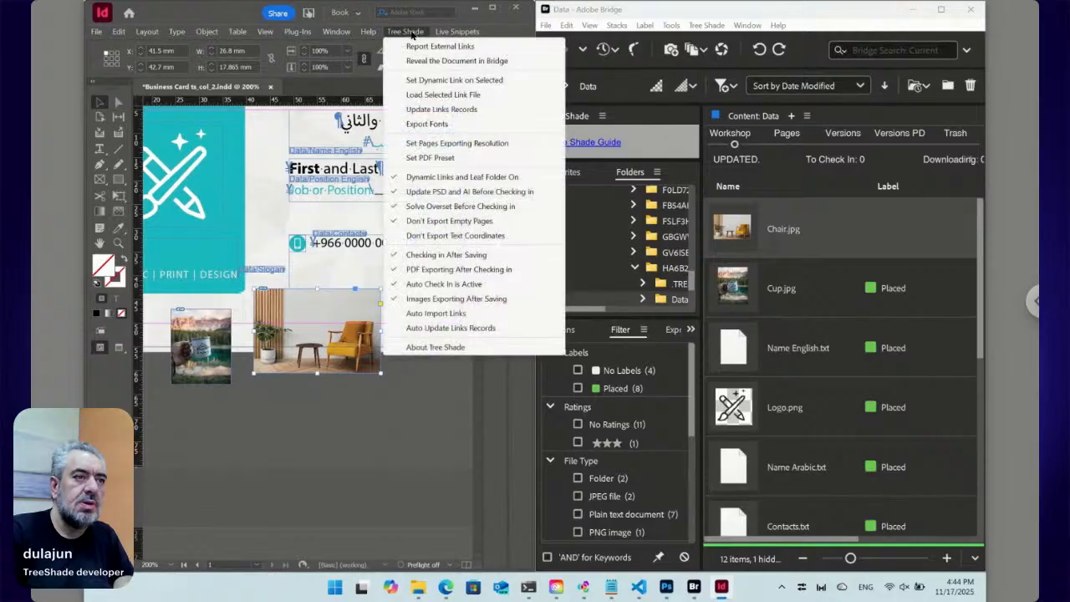
left_click(432, 110)
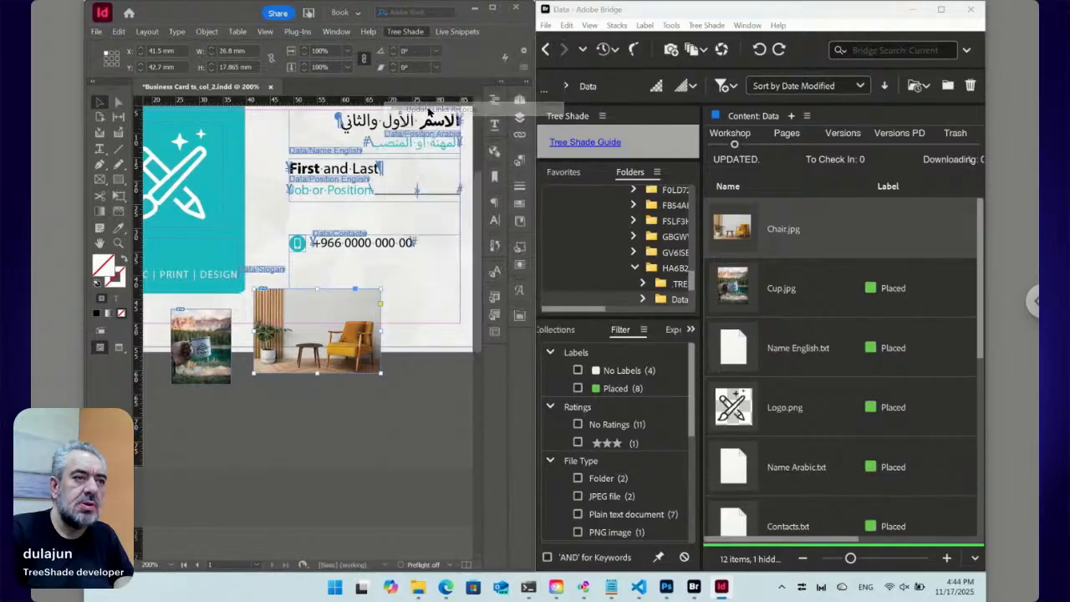
left_click(805, 18)
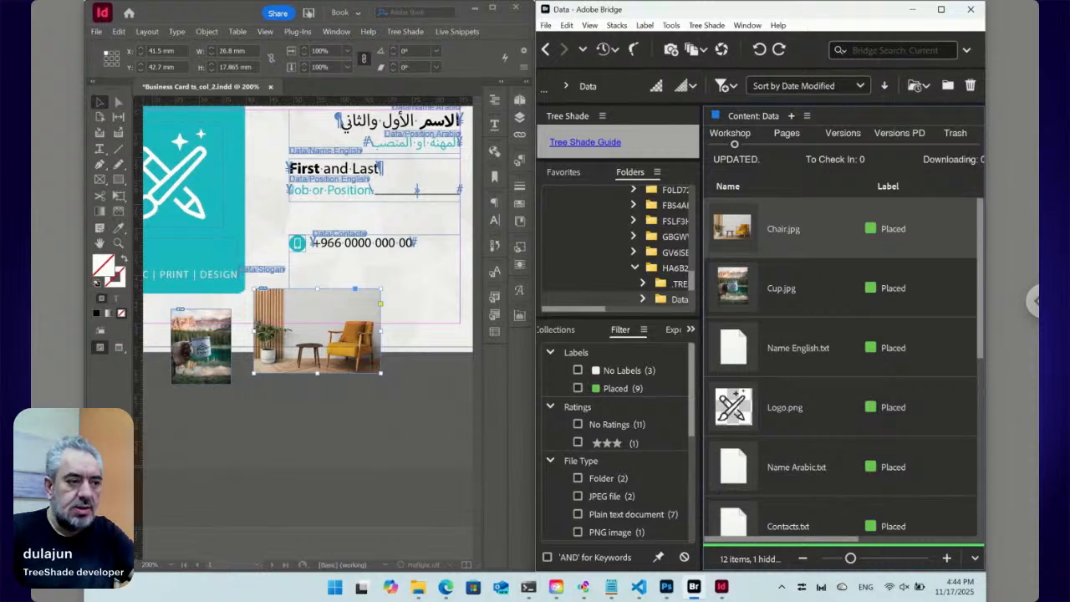
Delete the Chair image from the InDesign document and update the links records to refresh its label in Bridge.
left_click(394, 373)
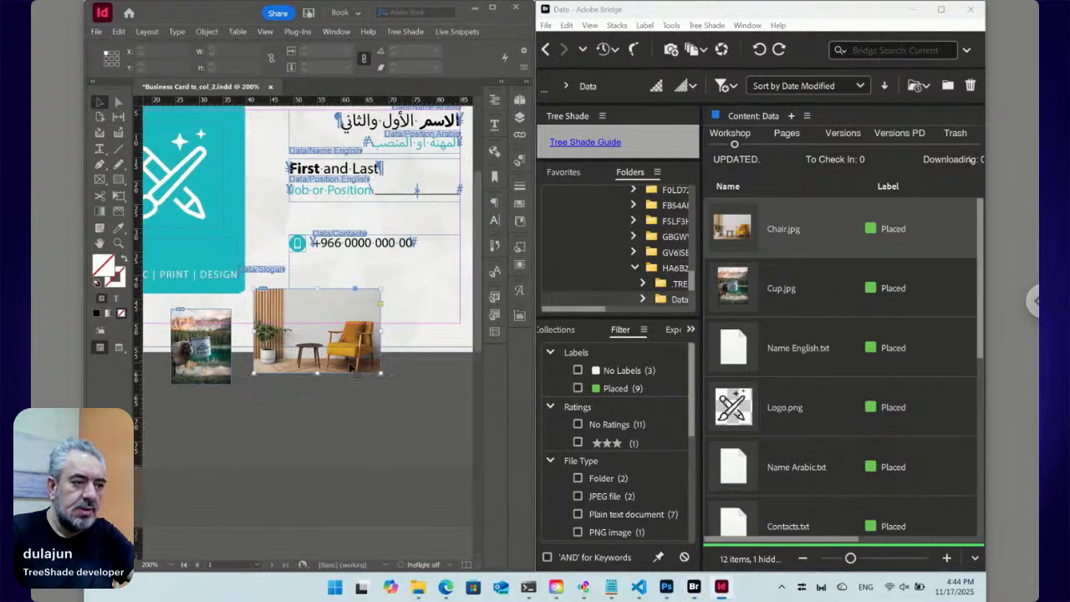
key("Delete")
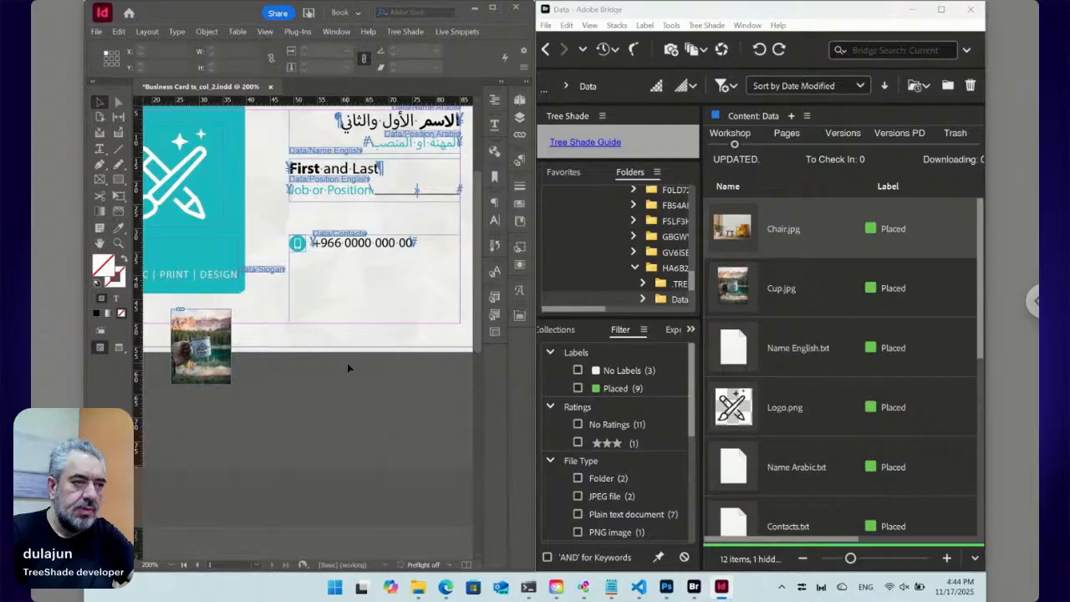
left_click(404, 32)
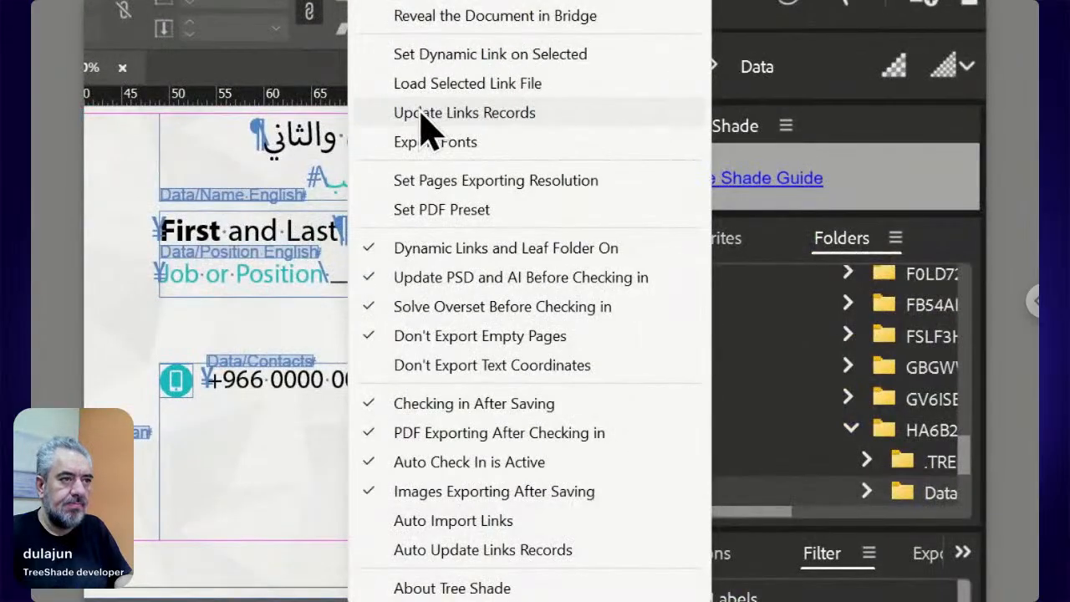
left_click(422, 115)
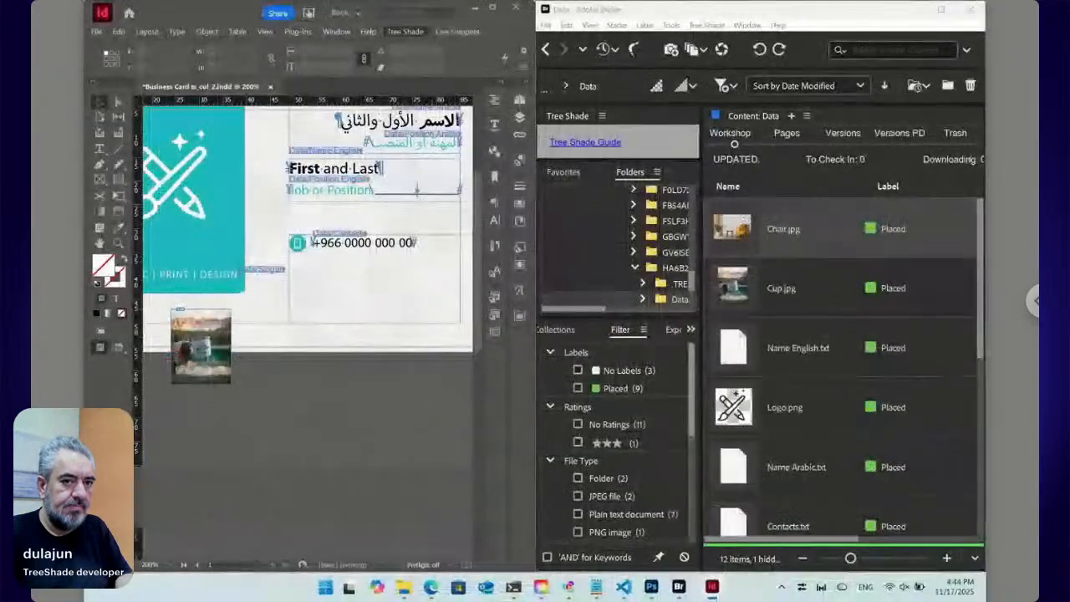
left_click(793, 14)
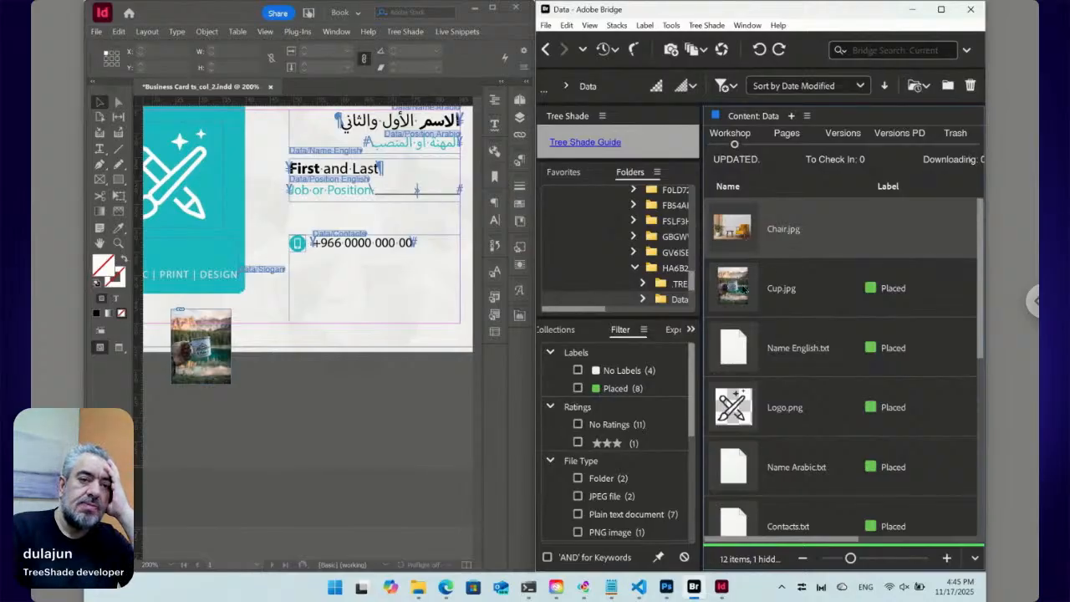
Maximize Bridge and look through the checked-in Versions of the Data folder for the Cup image.
left_click(738, 288)
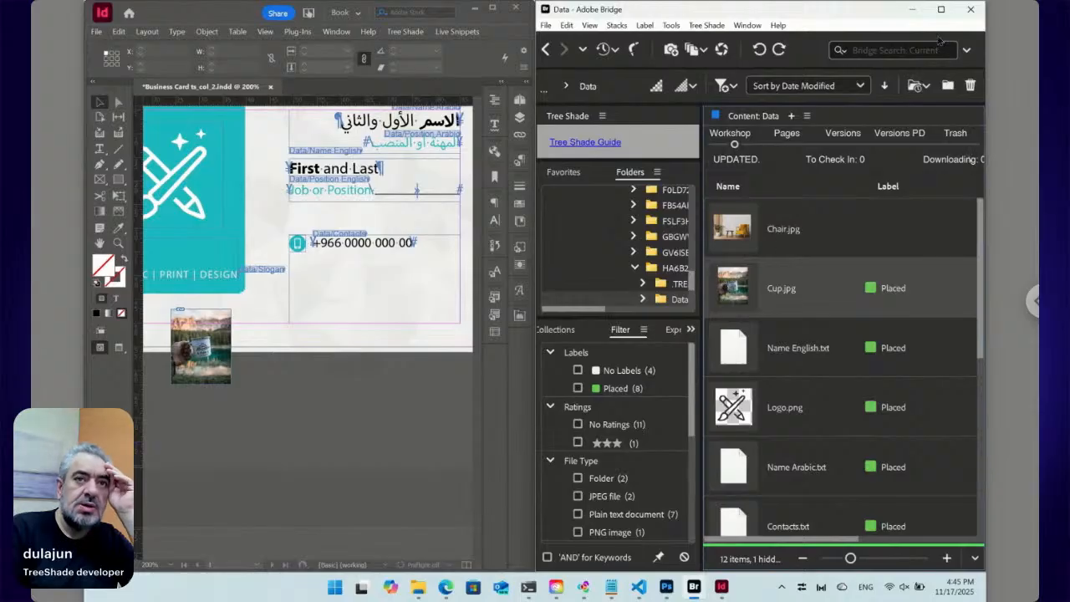
left_click(943, 10)
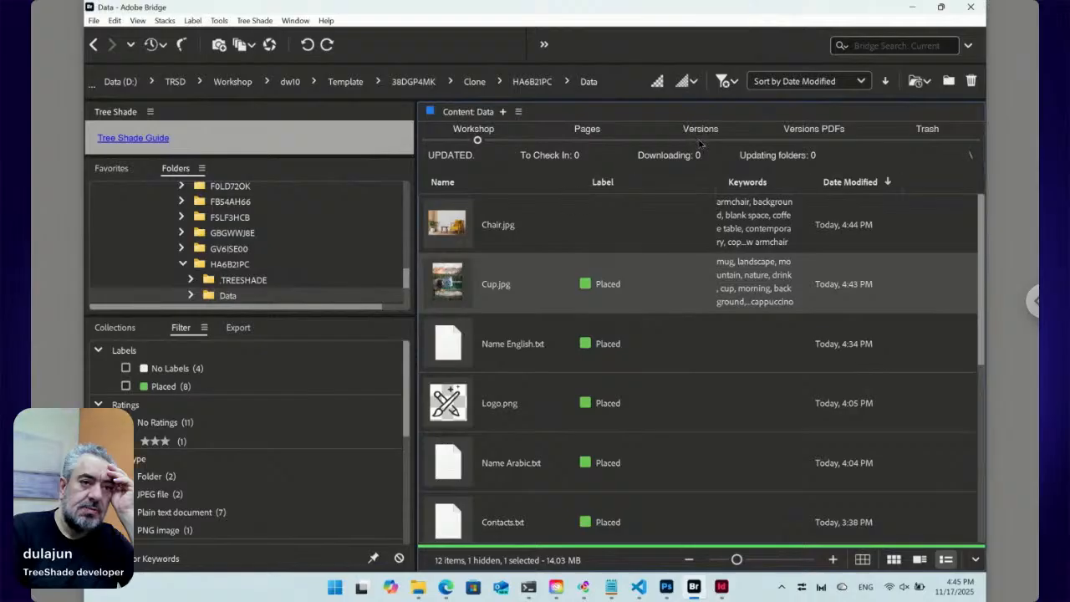
left_click(701, 142)
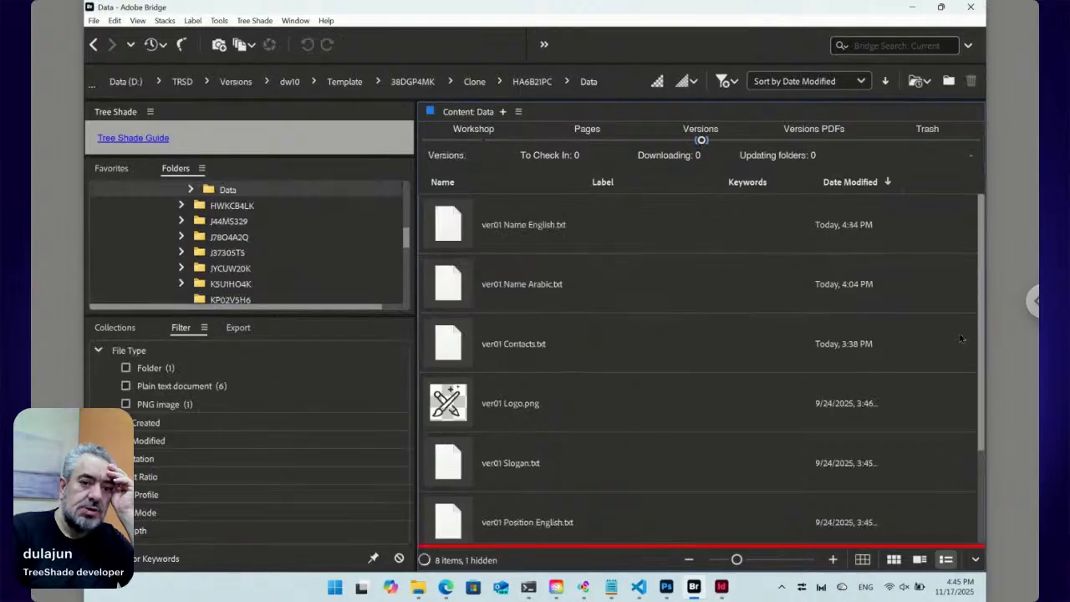
left_click_drag(980, 333, 970, 289)
Check in Cup.jpg from the Workshop Data folder, not as final, and inspect its entry in Versions.
left_click(472, 143)
left_click(454, 285)
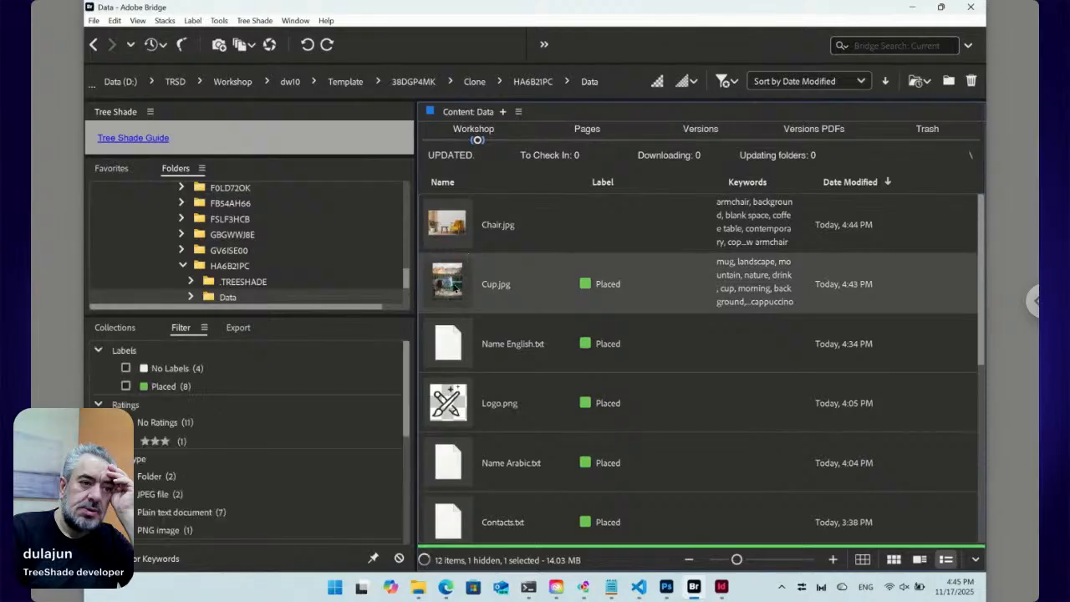
right_click(454, 285)
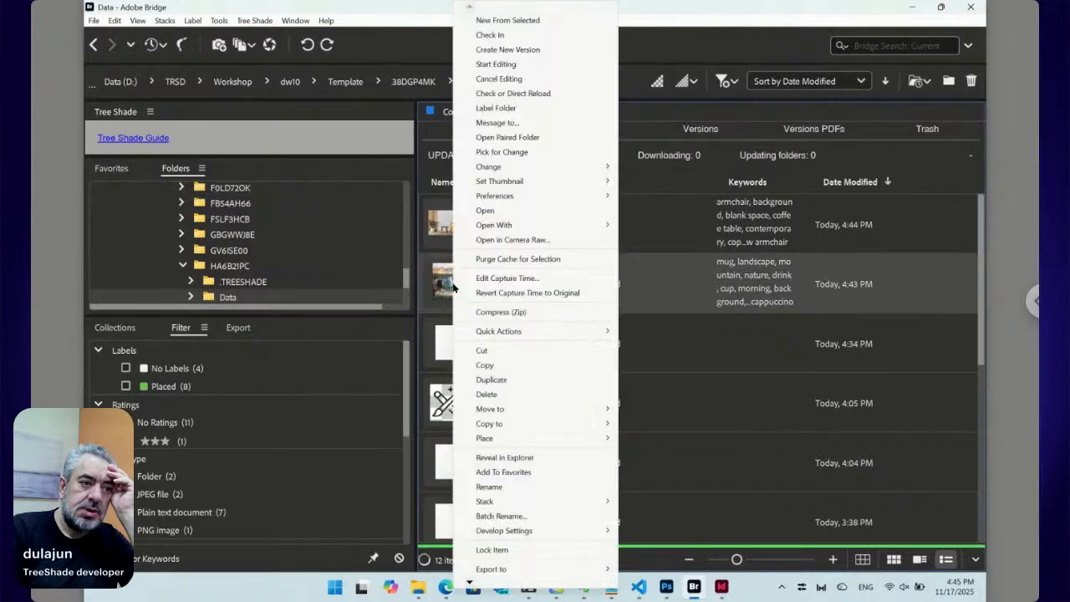
left_click(497, 37)
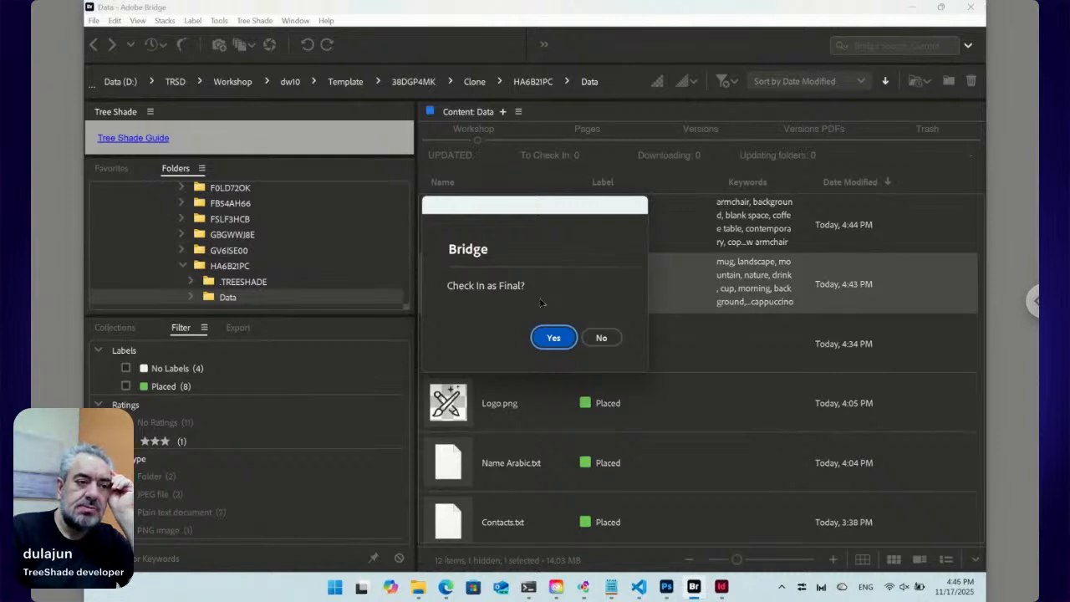
left_click(602, 338)
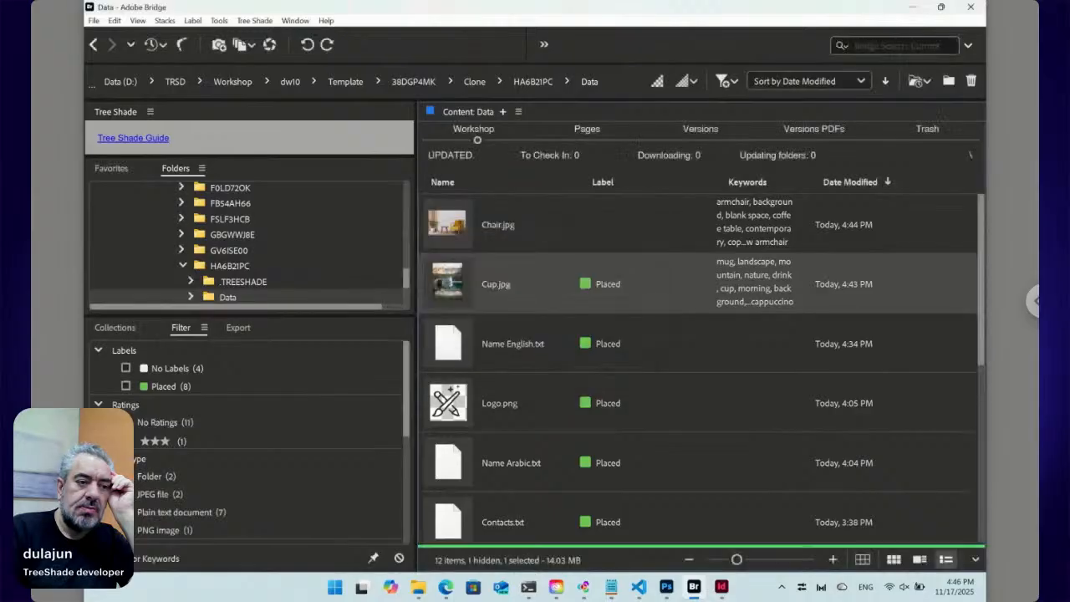
left_click(700, 141)
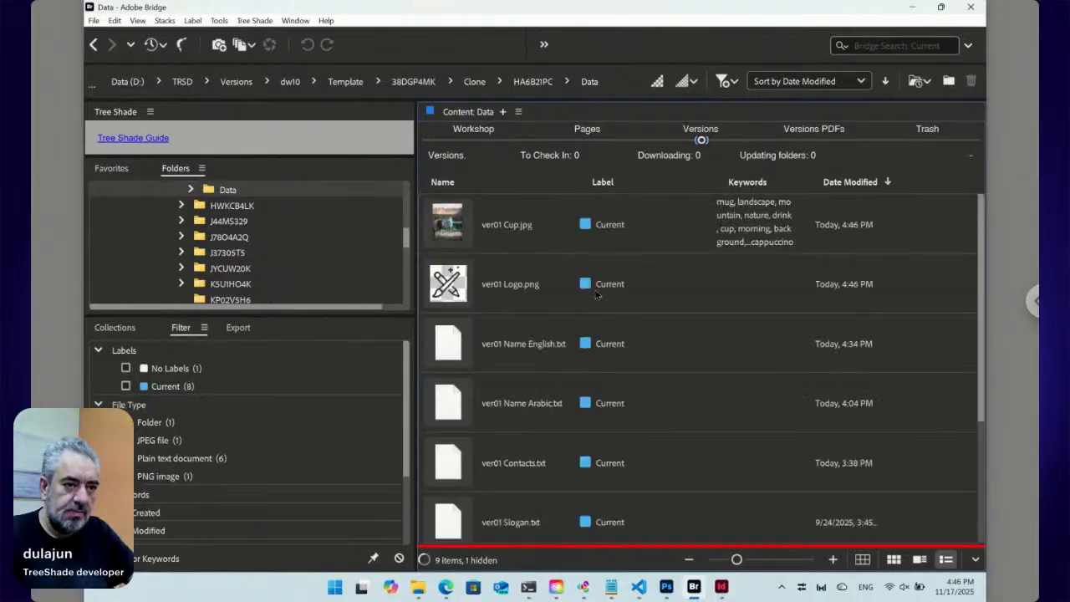
left_click(457, 228)
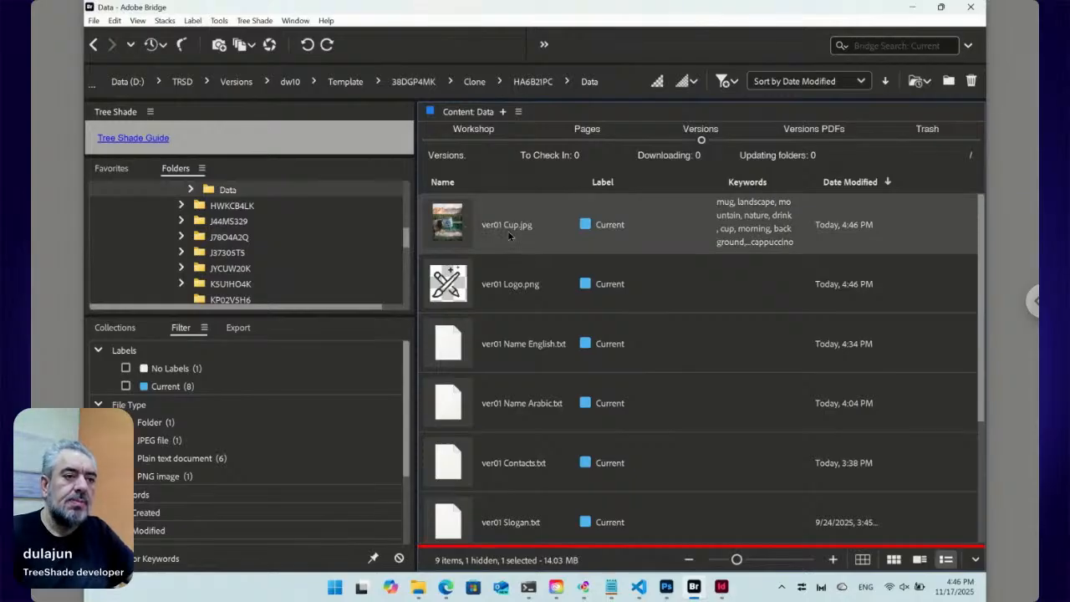
Open the Workshop copy of Cup.jpg in Adobe Photoshop 2026 and crop it around the mug to about 4000 × 2242 px.
left_click(474, 141)
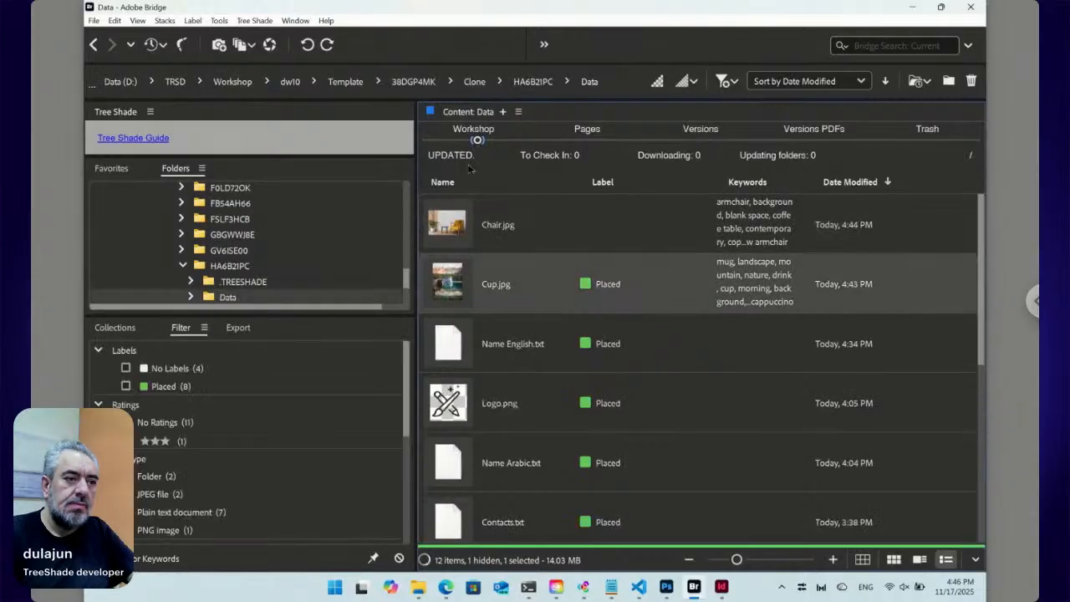
right_click(448, 284)
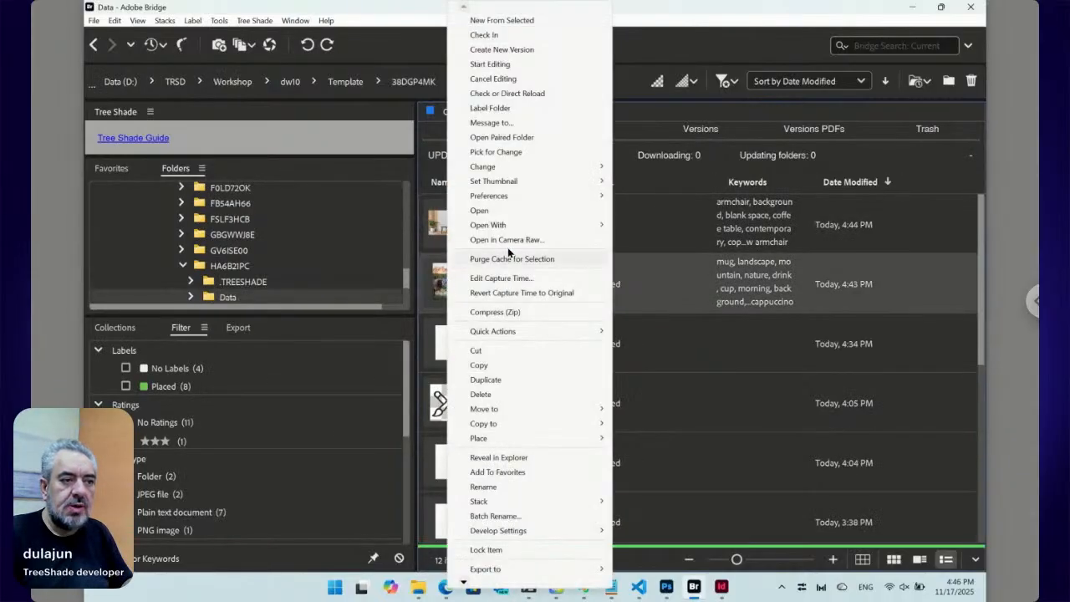
mouse_move(529, 224)
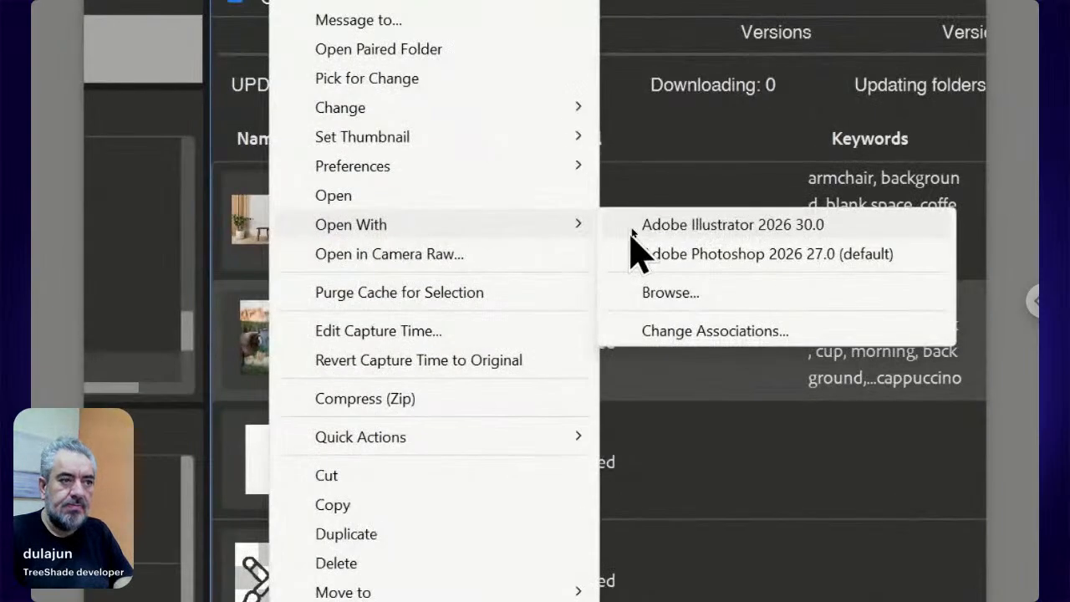
left_click(657, 256)
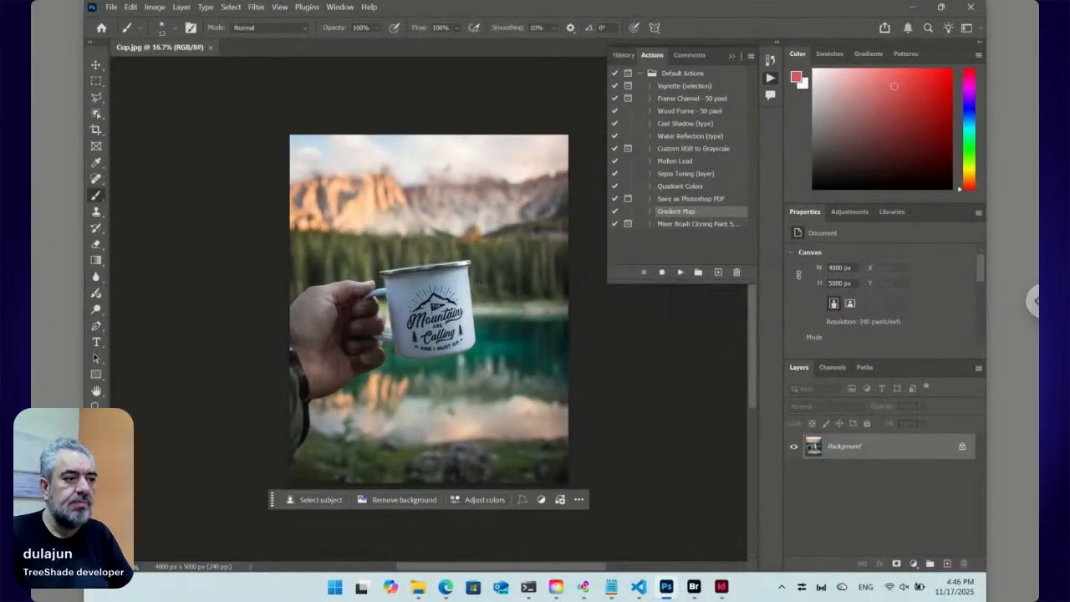
left_click(97, 130)
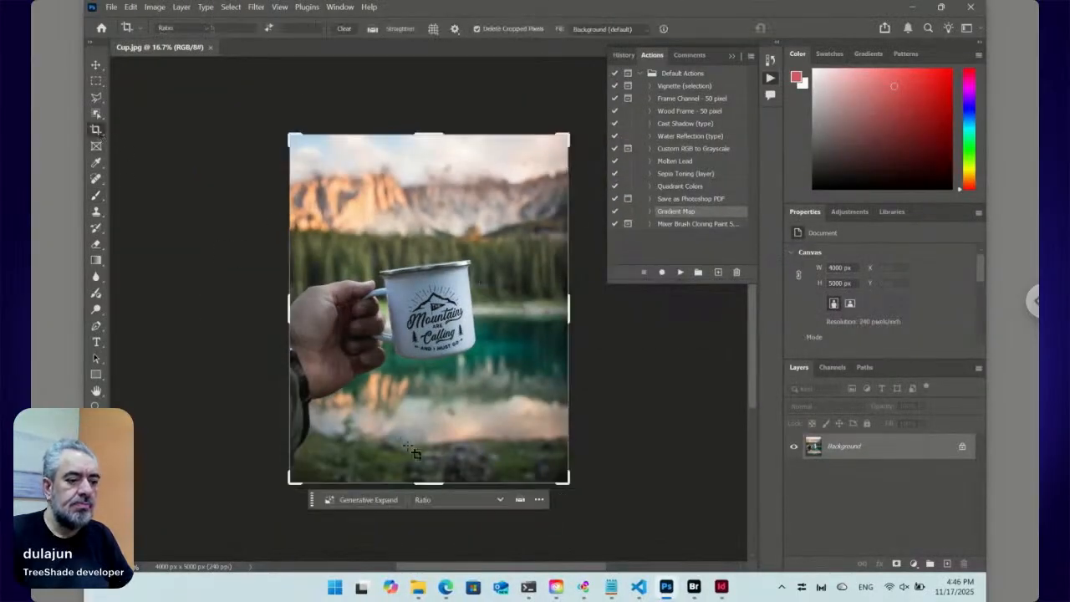
left_click_drag(424, 483, 420, 390)
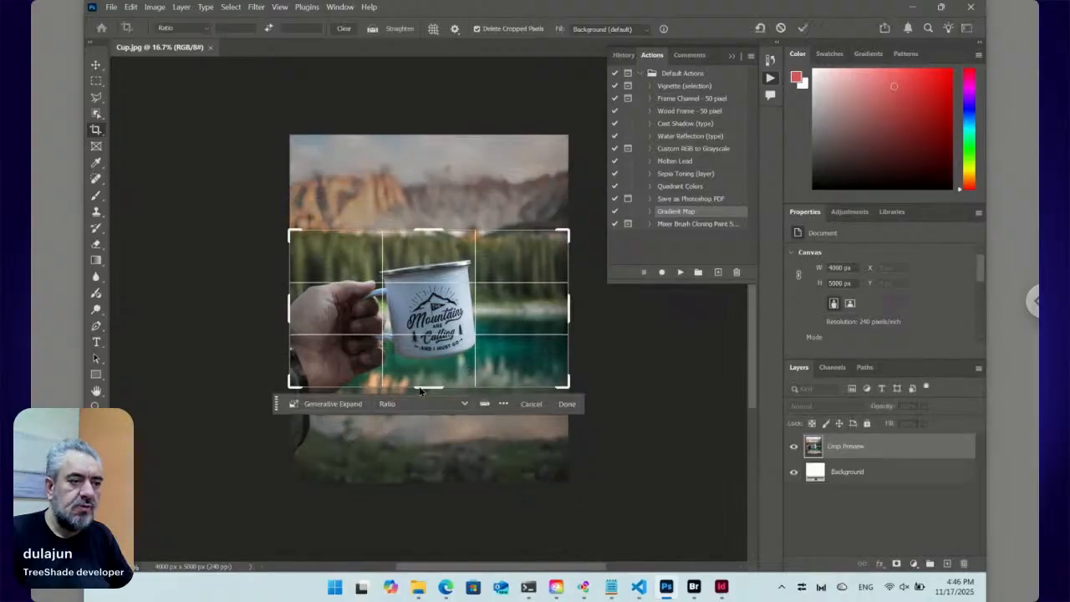
key("Return")
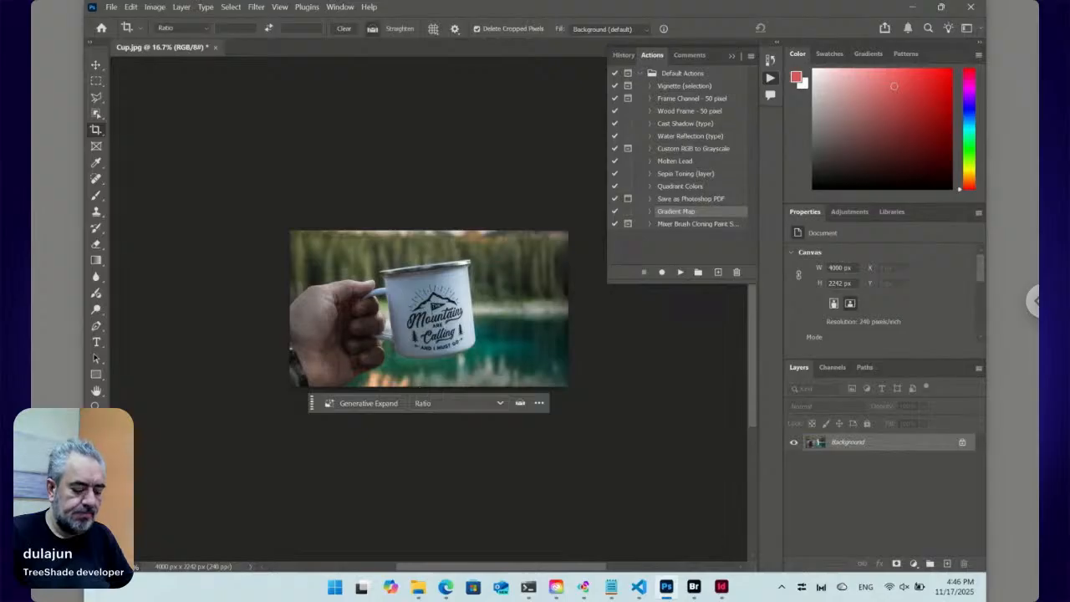
Save the cropped Cup.jpg at JPEG quality 11, close it, and return to Bridge to check its label.
key("ctrl+s")
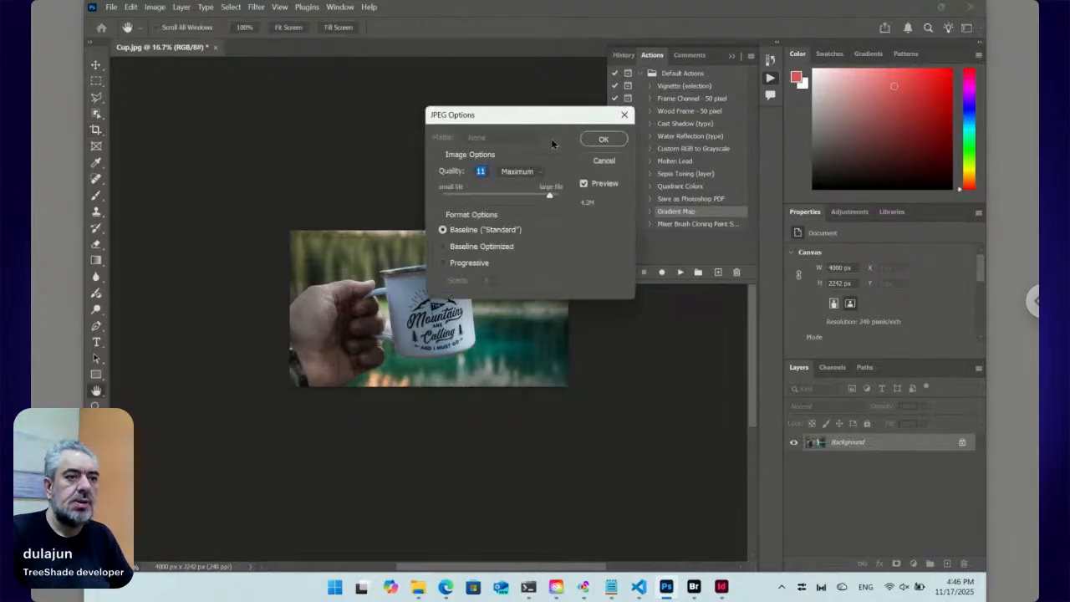
left_click(601, 140)
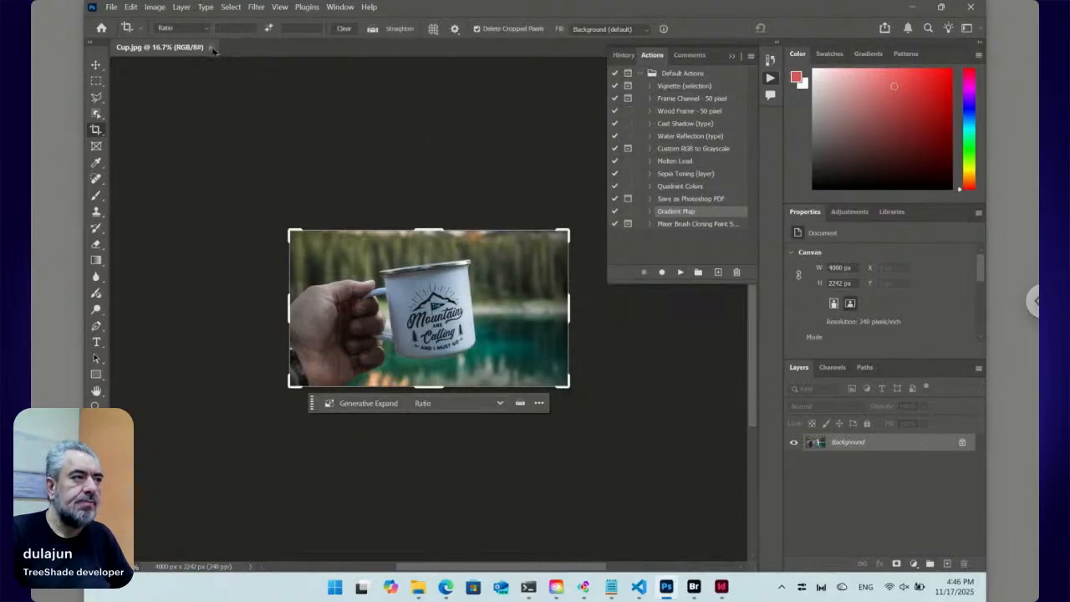
left_click(212, 48)
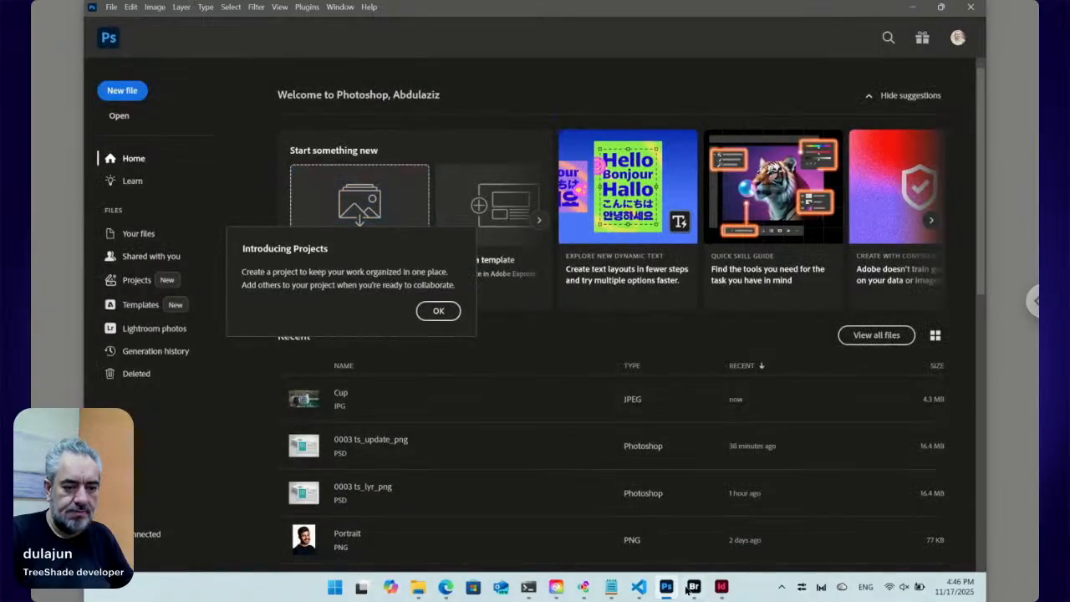
left_click(693, 589)
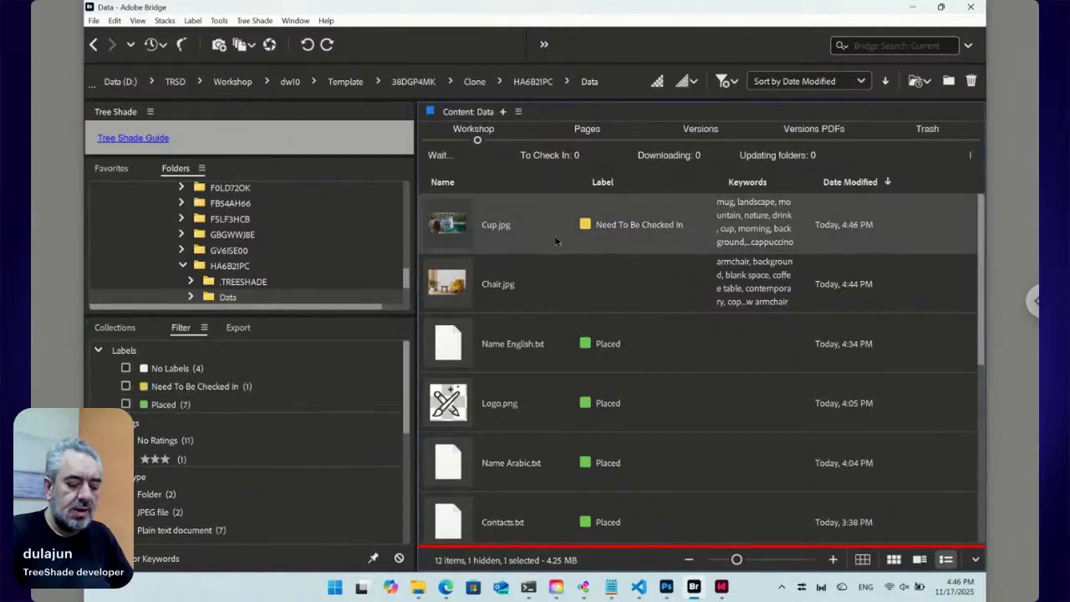
left_click(478, 290)
left_click(463, 233)
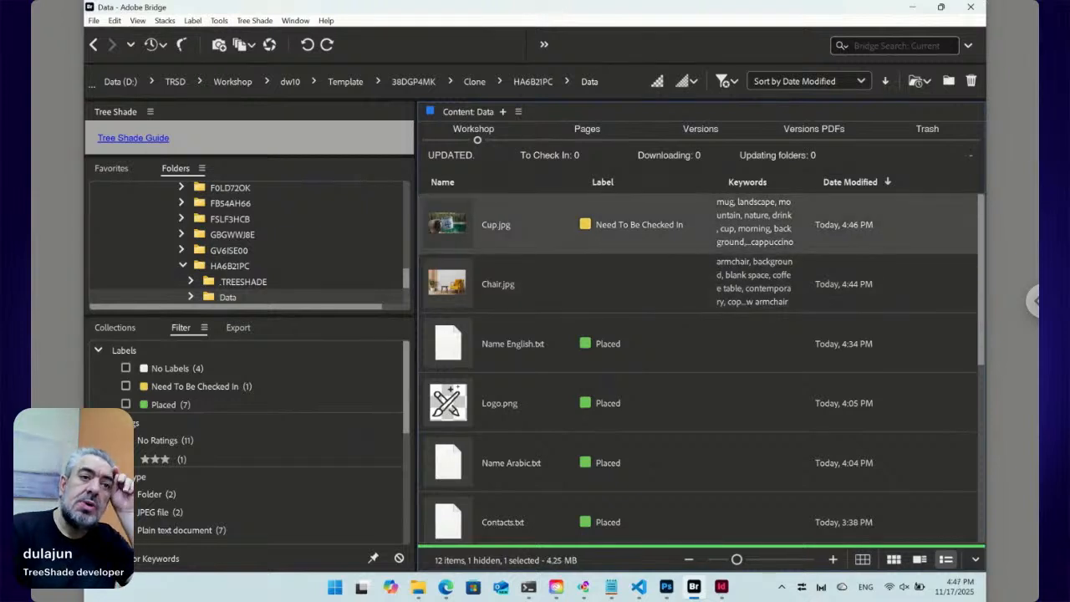
Create a new version of Cup.jpg from the Workshop Data folder without putting it under editing.
left_click(702, 140)
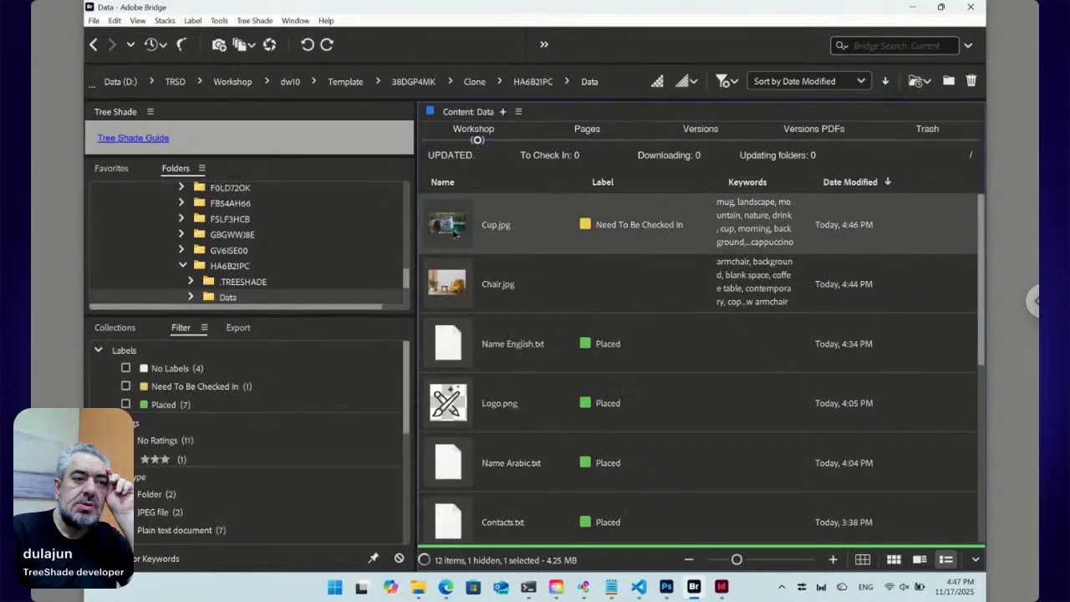
right_click(459, 230)
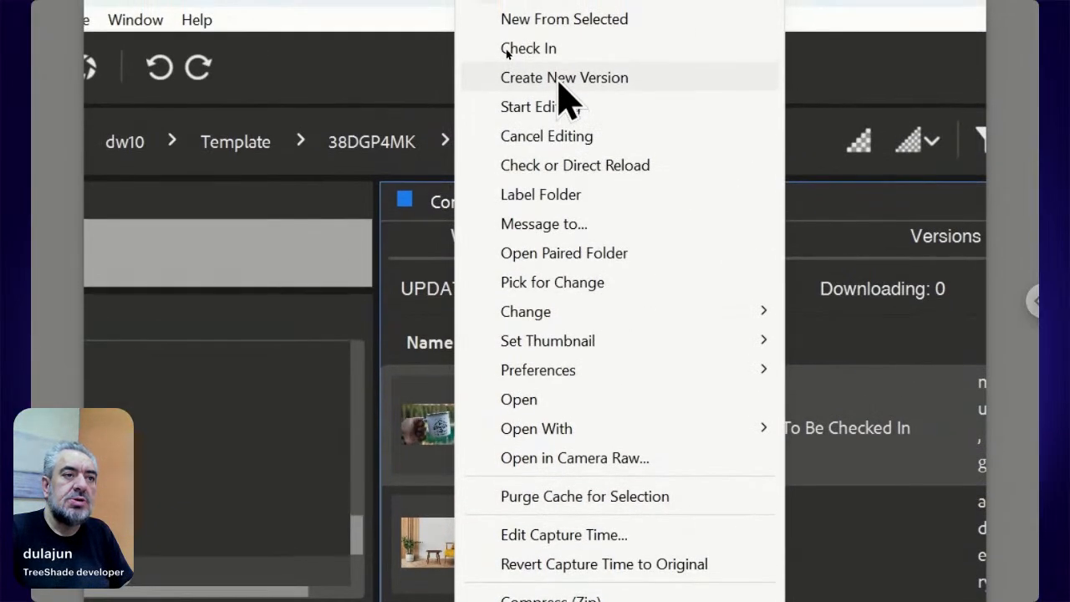
left_click(559, 83)
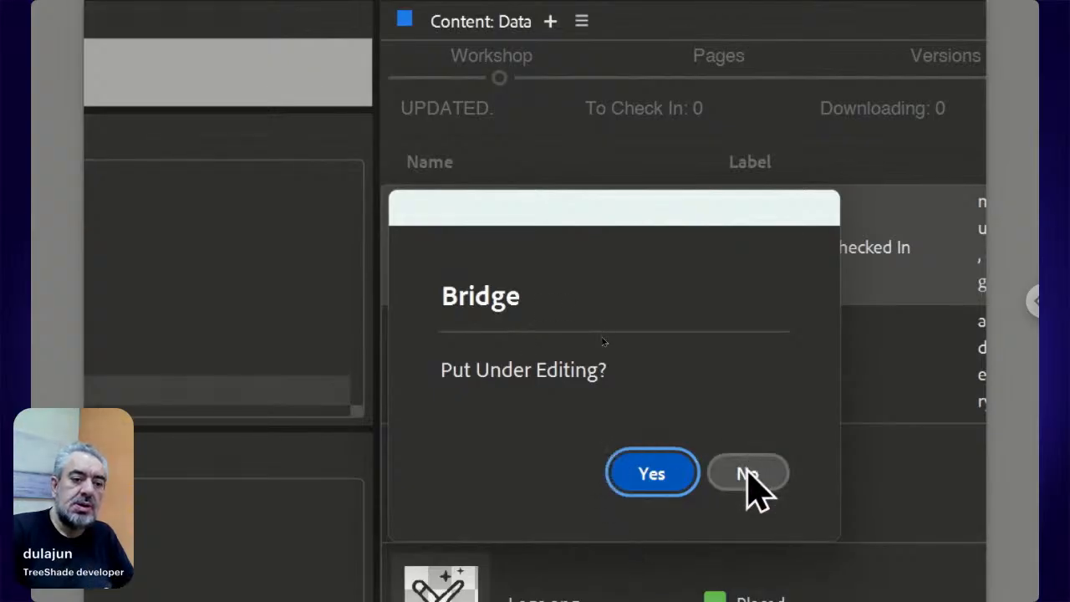
left_click(748, 474)
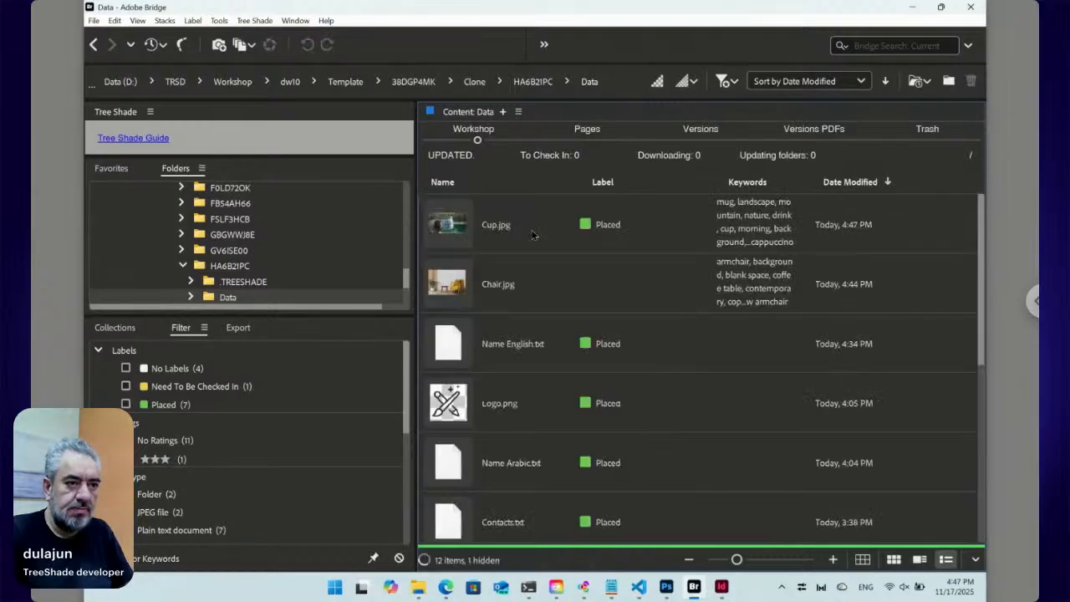
left_click(540, 238)
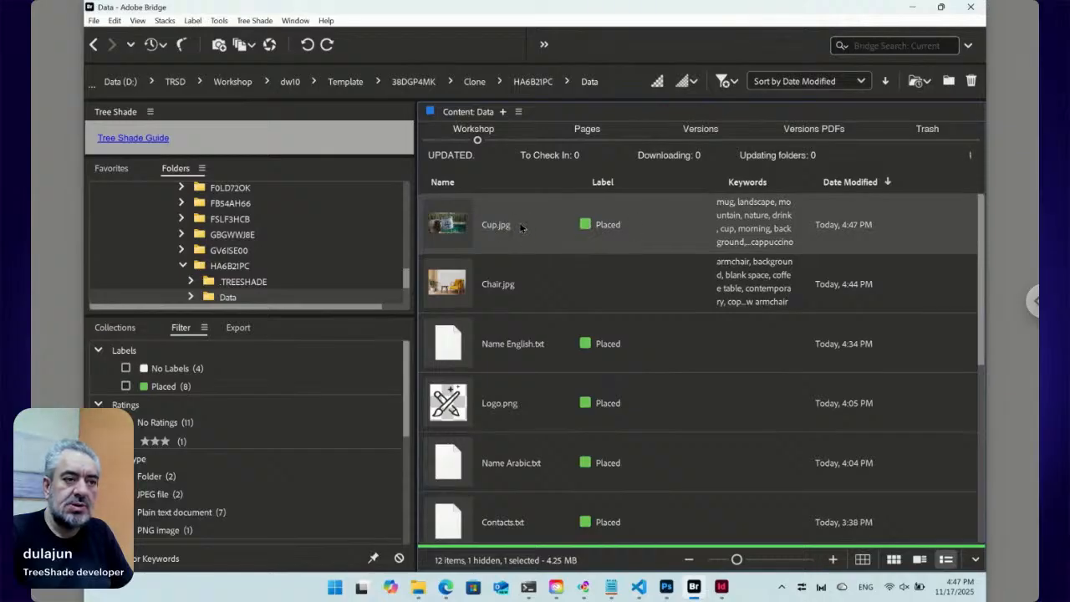
Compare the labels of the Cup.jpg versions in the Versions Data folder with the Workshop copy.
left_click(700, 141)
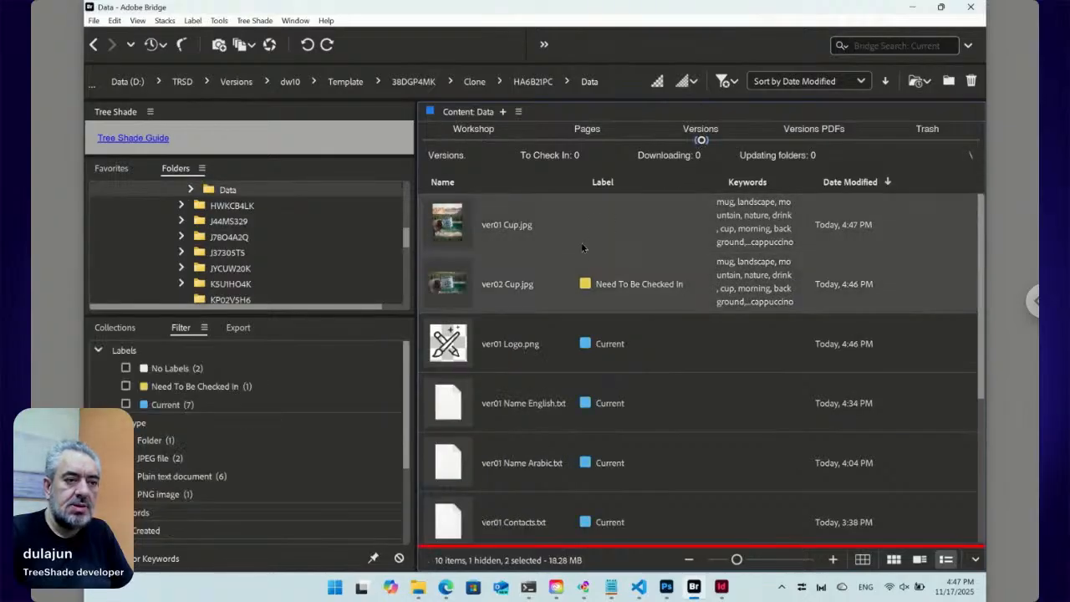
left_click(475, 141)
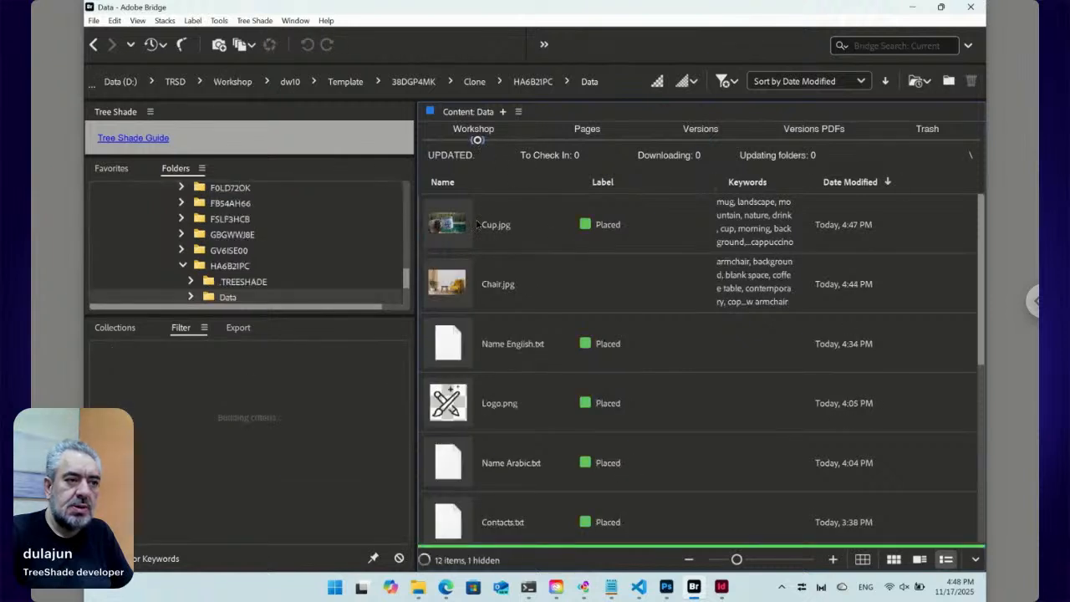
left_click(699, 142)
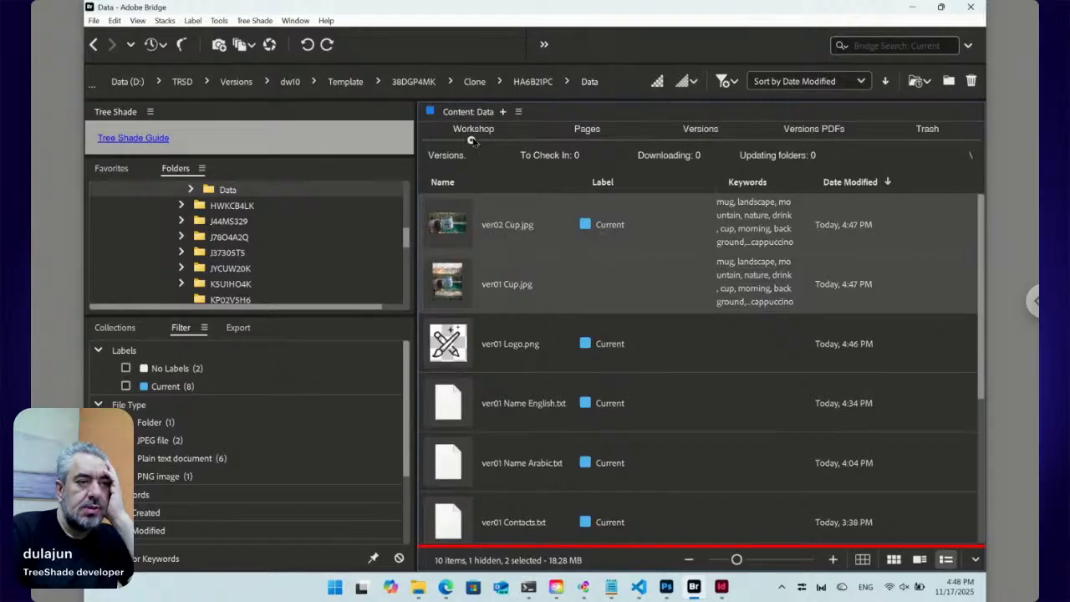
Try to check in Cup.jpg as final from the Workshop Data folder.
left_click(472, 134)
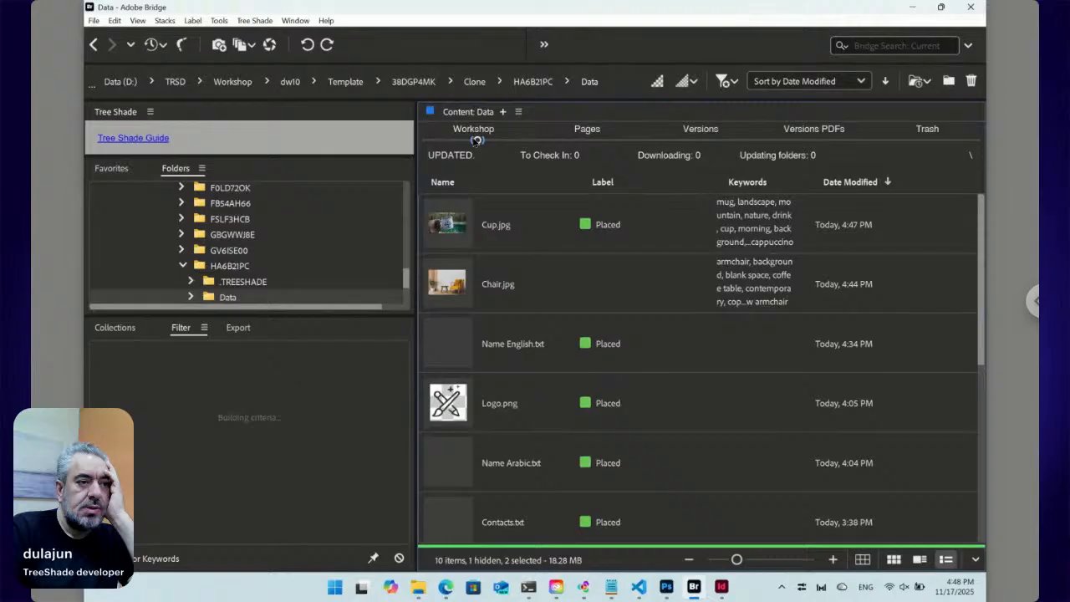
right_click(456, 226)
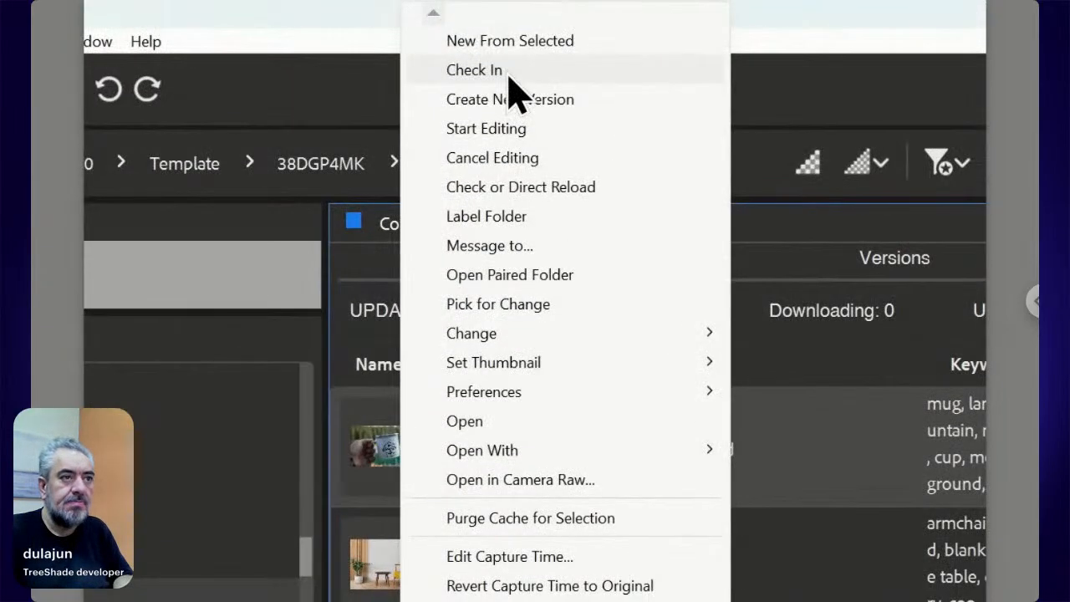
left_click(508, 35)
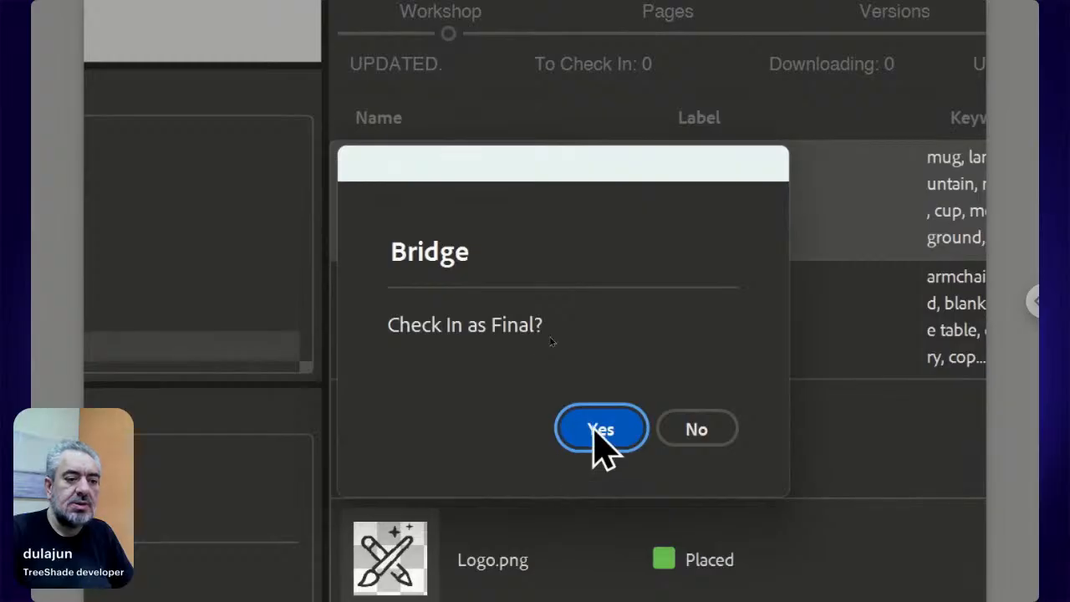
left_click(593, 424)
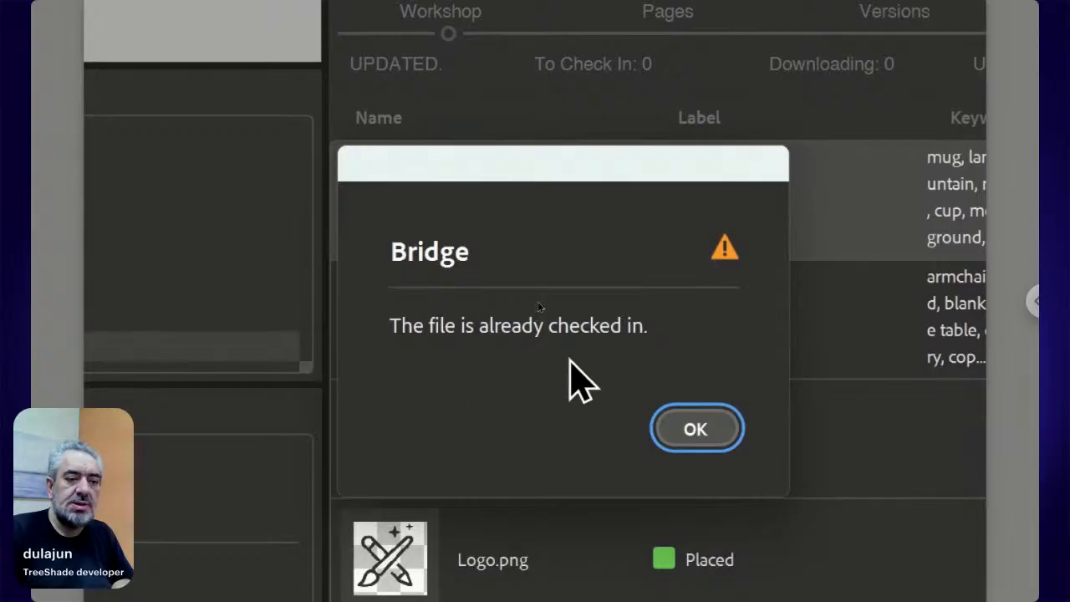
left_click(680, 443)
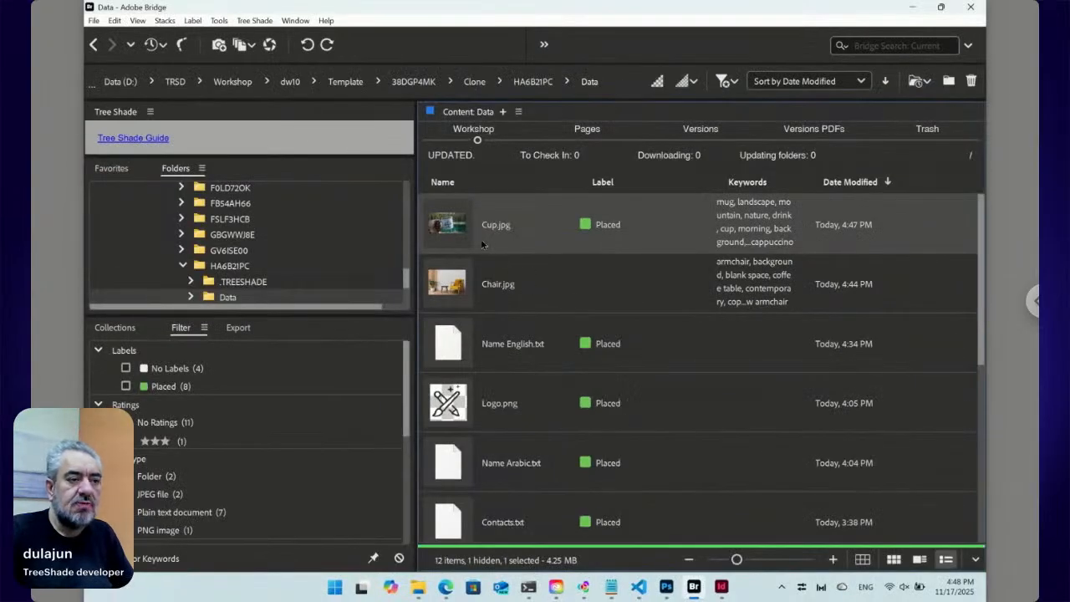
Reopen Cup.jpg from the Workshop Data folder in Adobe Photoshop 2026.
right_click(459, 226)
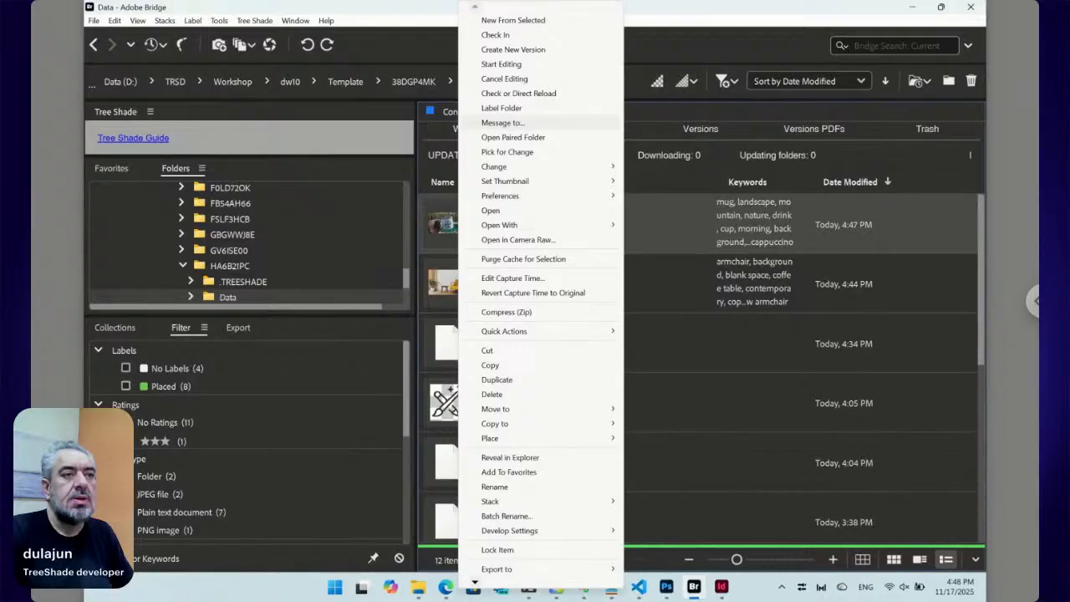
left_click(504, 123)
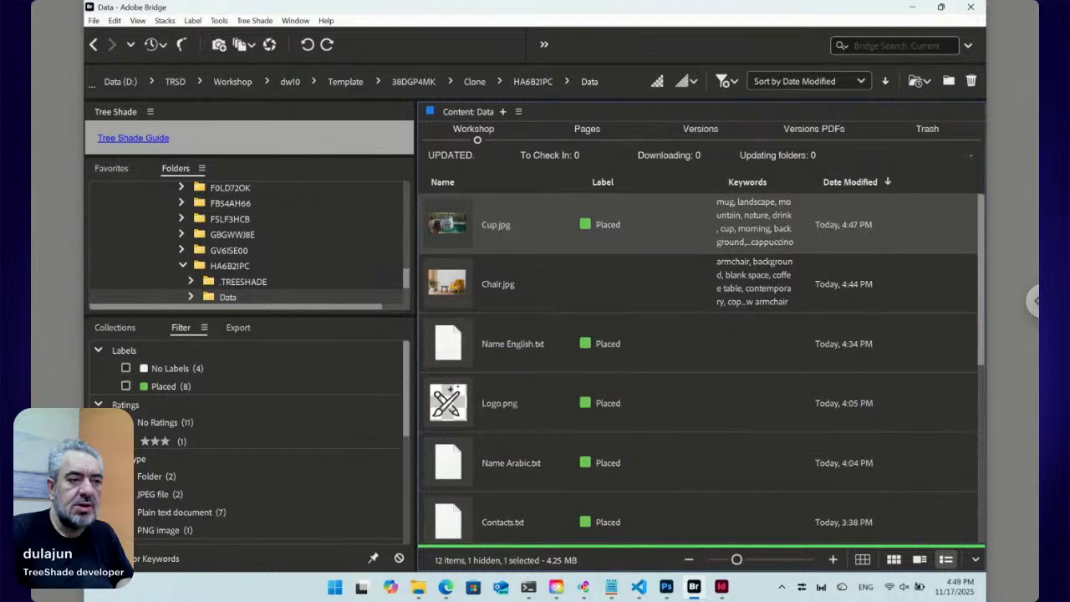
right_click(447, 224)
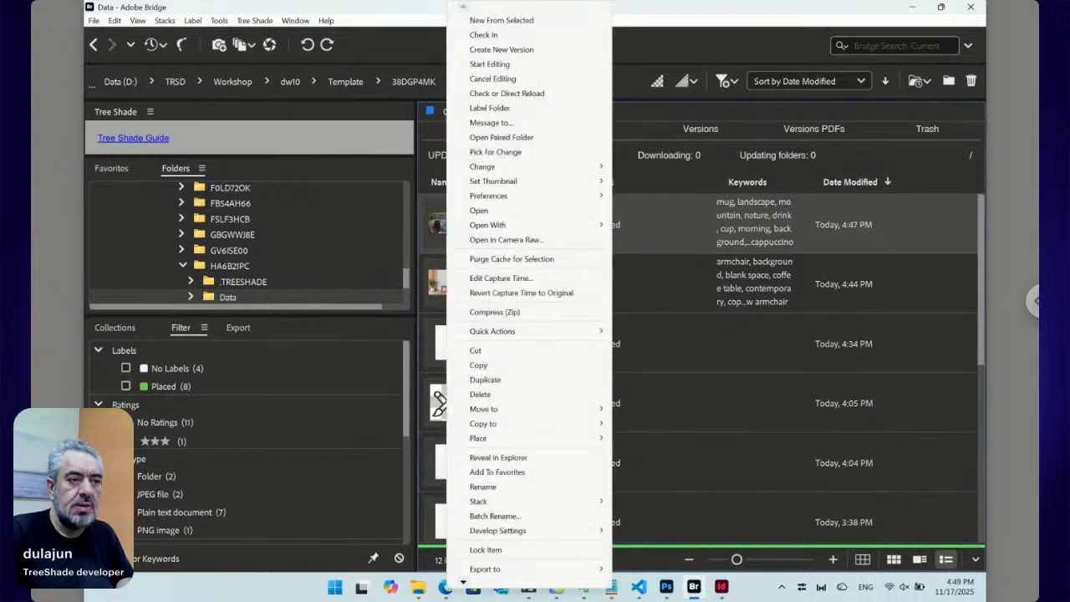
mouse_move(488, 225)
left_click(673, 240)
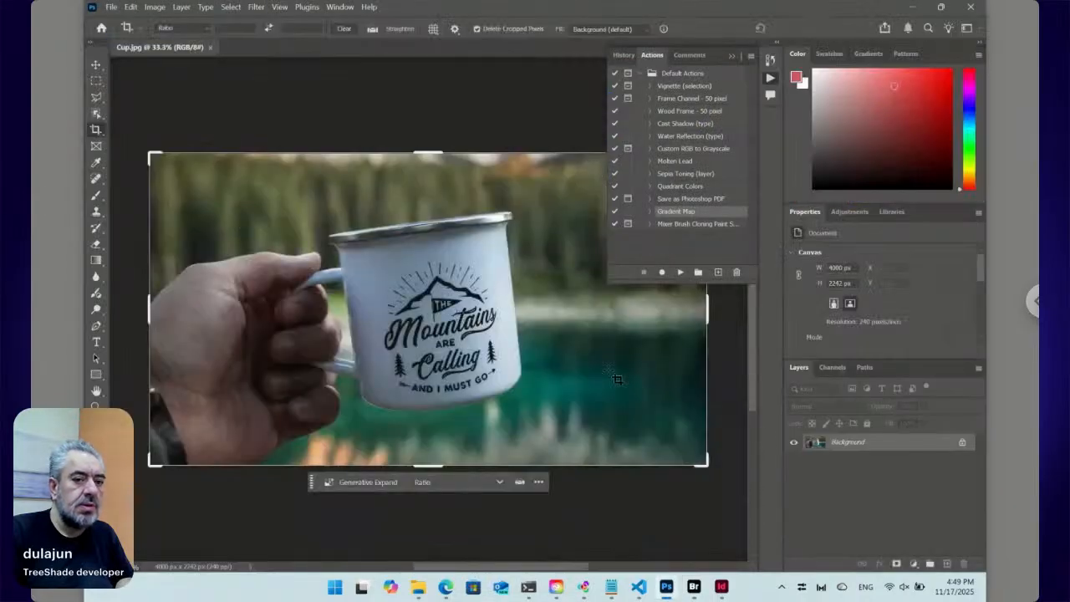
Add an empty layer to Cup.jpg and delete it again, save the image and close it.
left_click(947, 563)
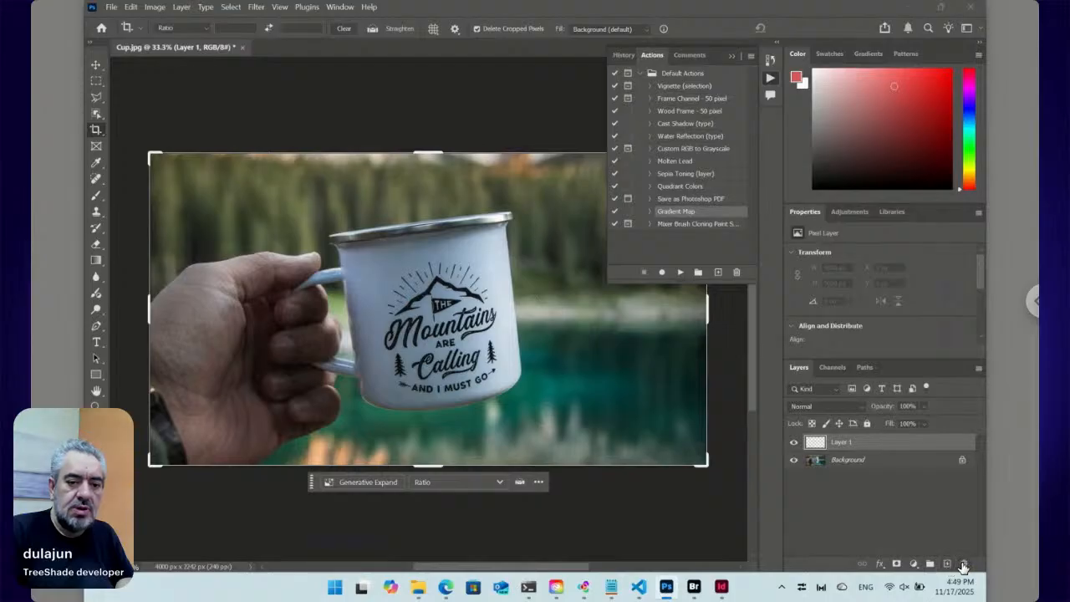
left_click(963, 564)
left_click(534, 232)
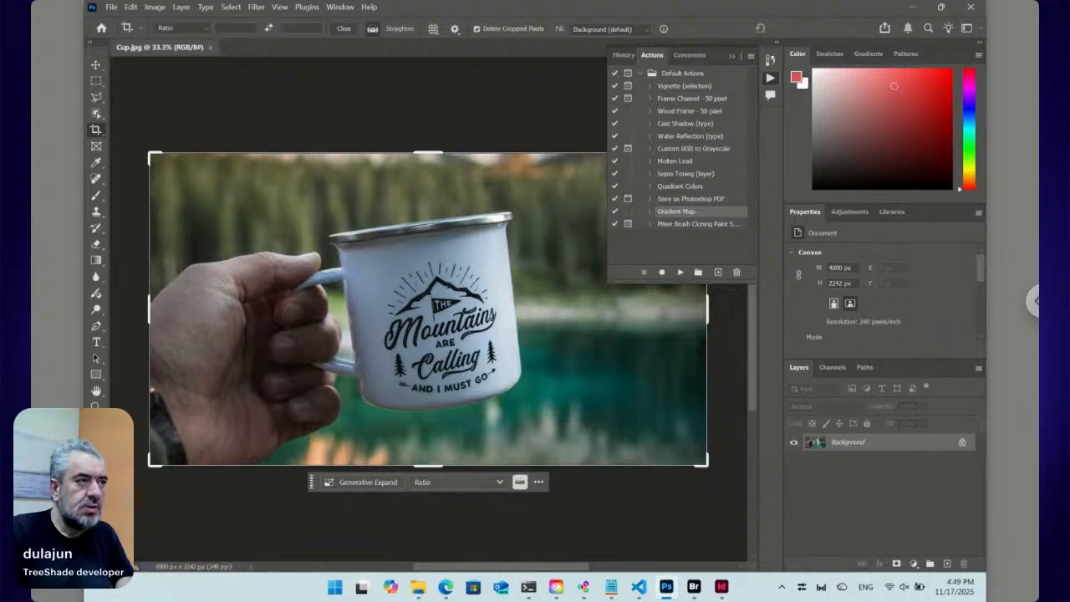
left_click(212, 49)
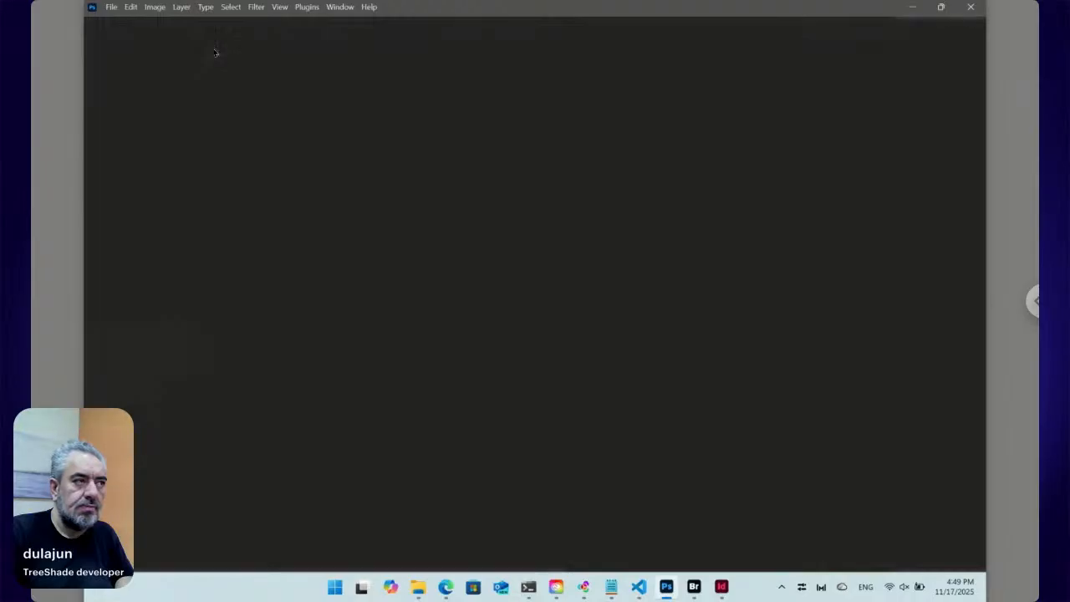
Check in Cup.jpg as final from the Workshop Data folder in Adobe Bridge and review its versions in the Versions Data folder.
left_click(695, 589)
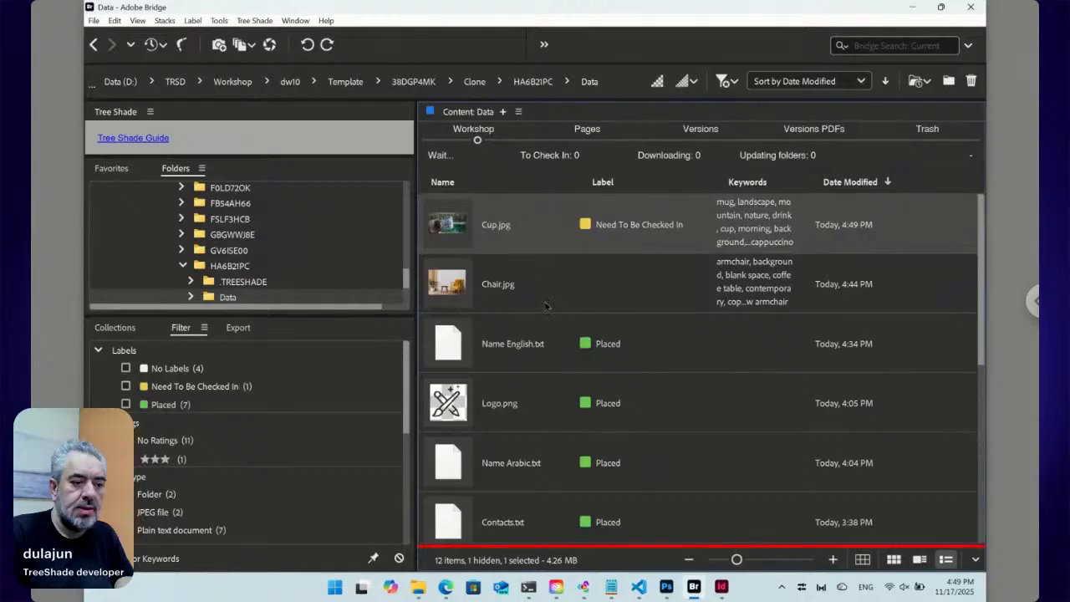
right_click(455, 225)
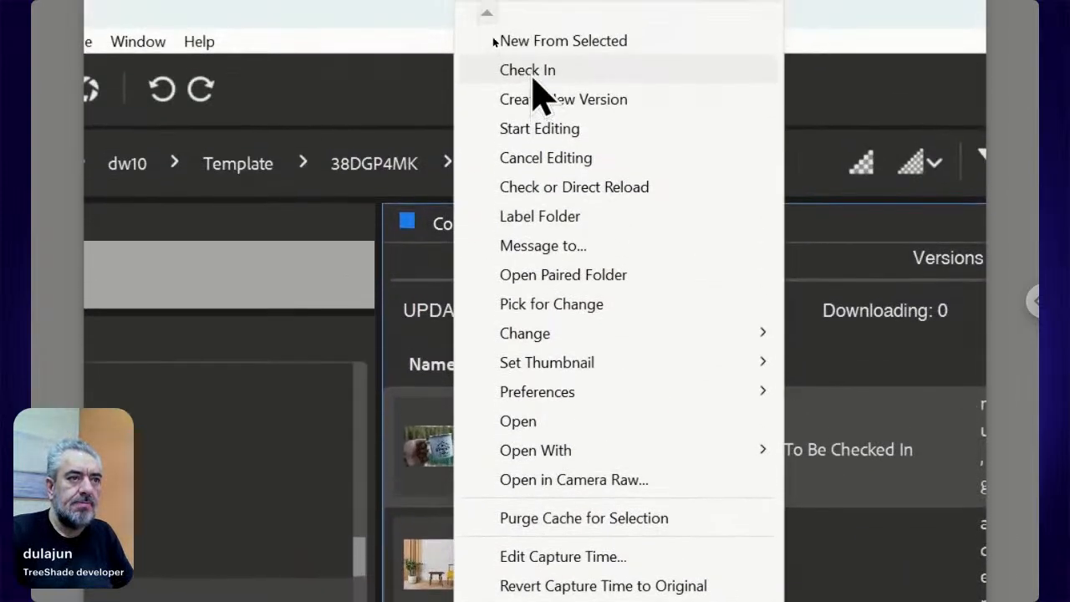
left_click(534, 80)
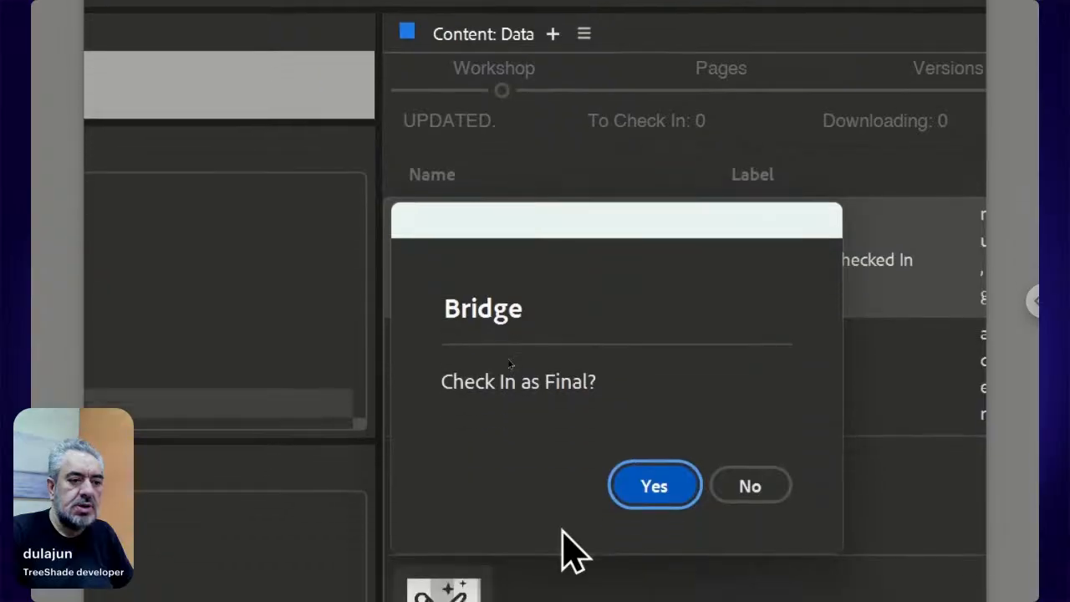
left_click(682, 486)
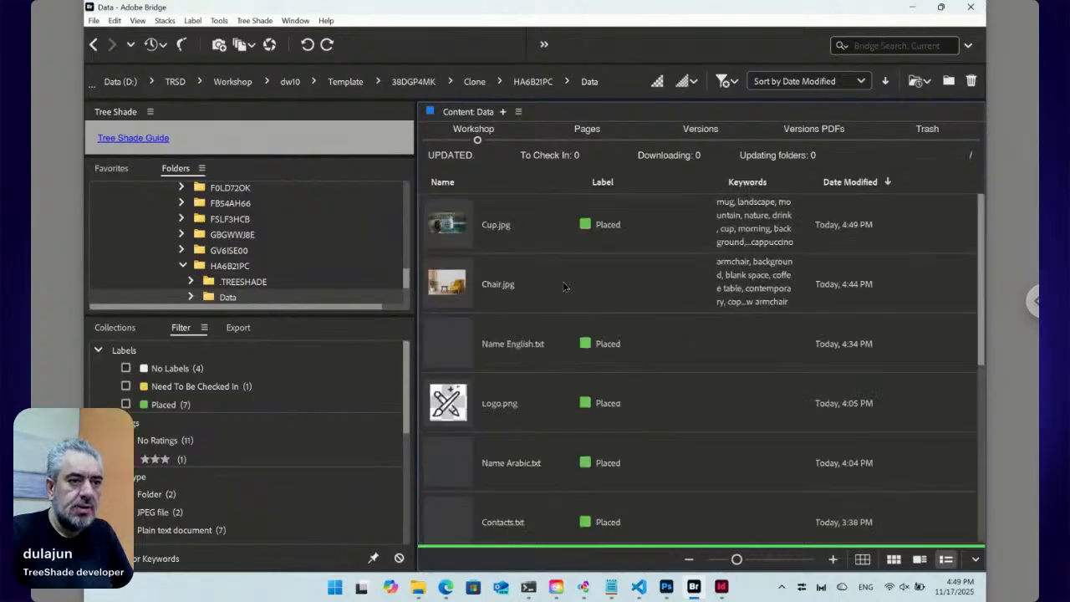
left_click(515, 236)
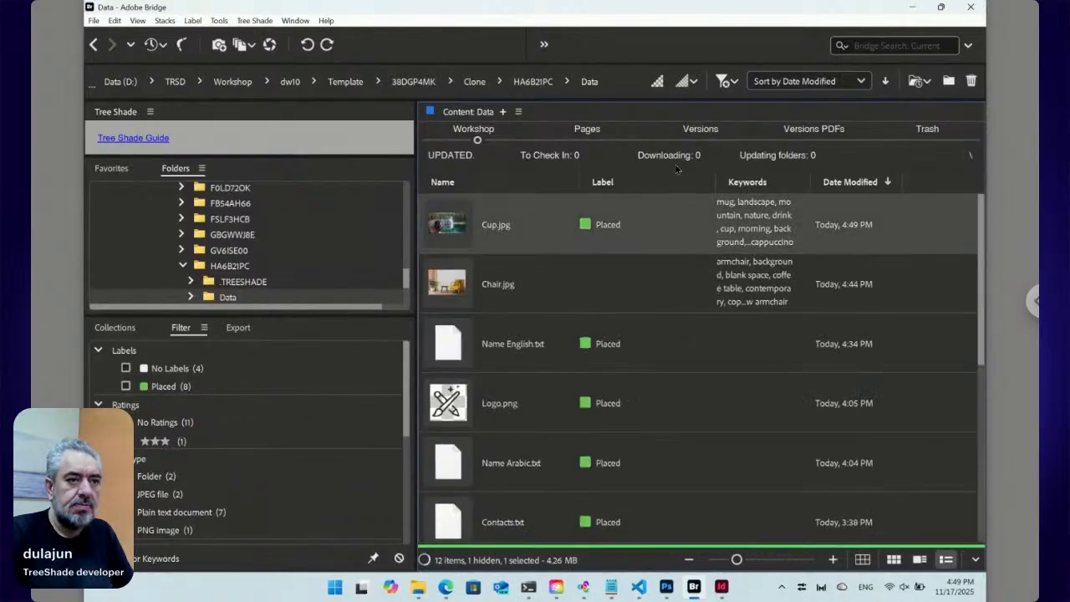
left_click(700, 142)
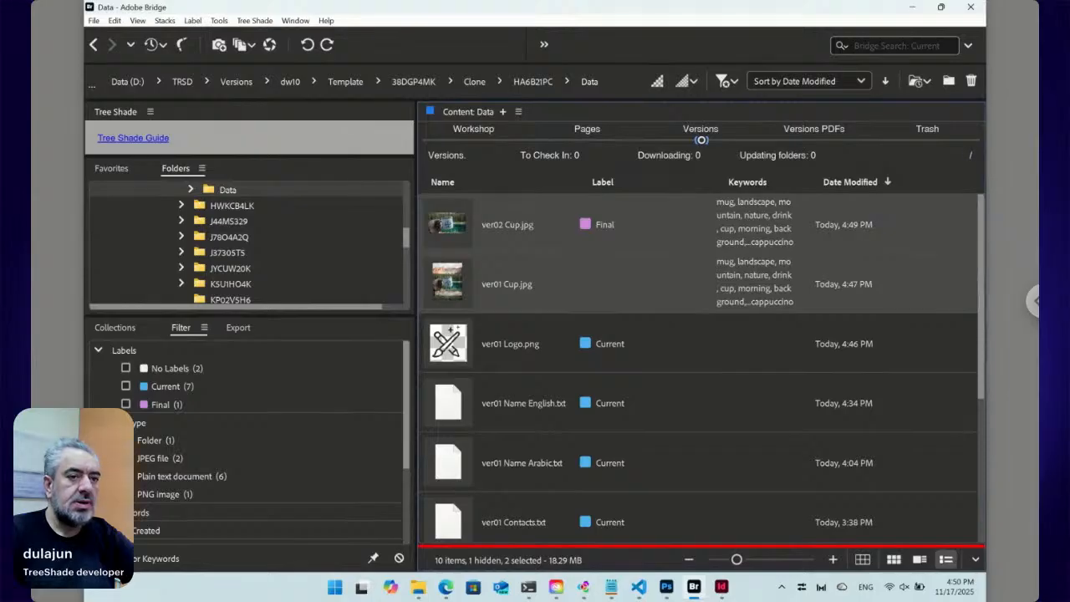
Switch to the Microsoft Edge browser.
left_click(446, 586)
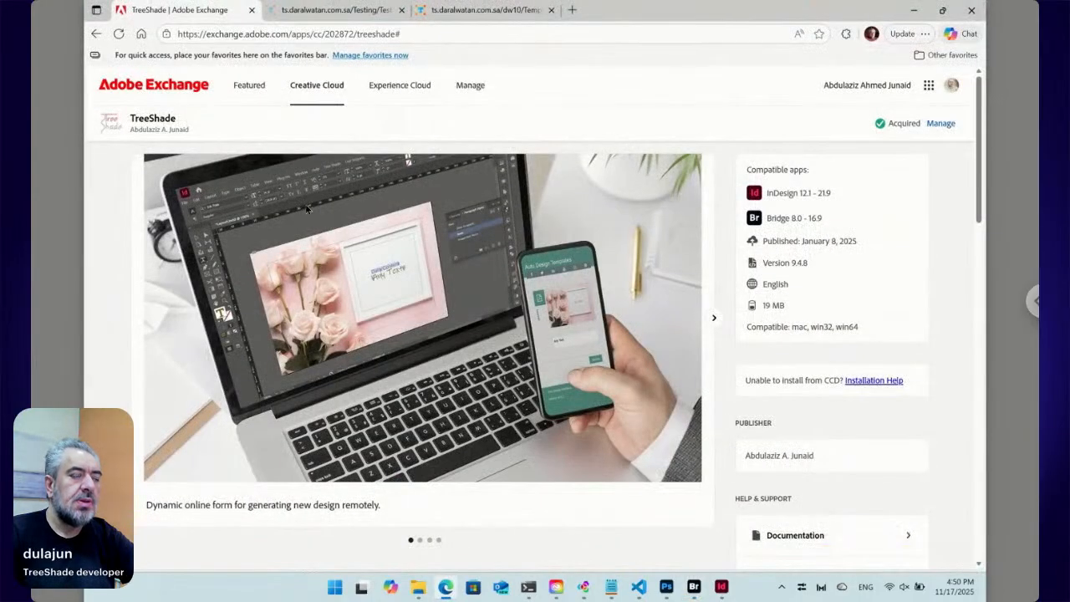